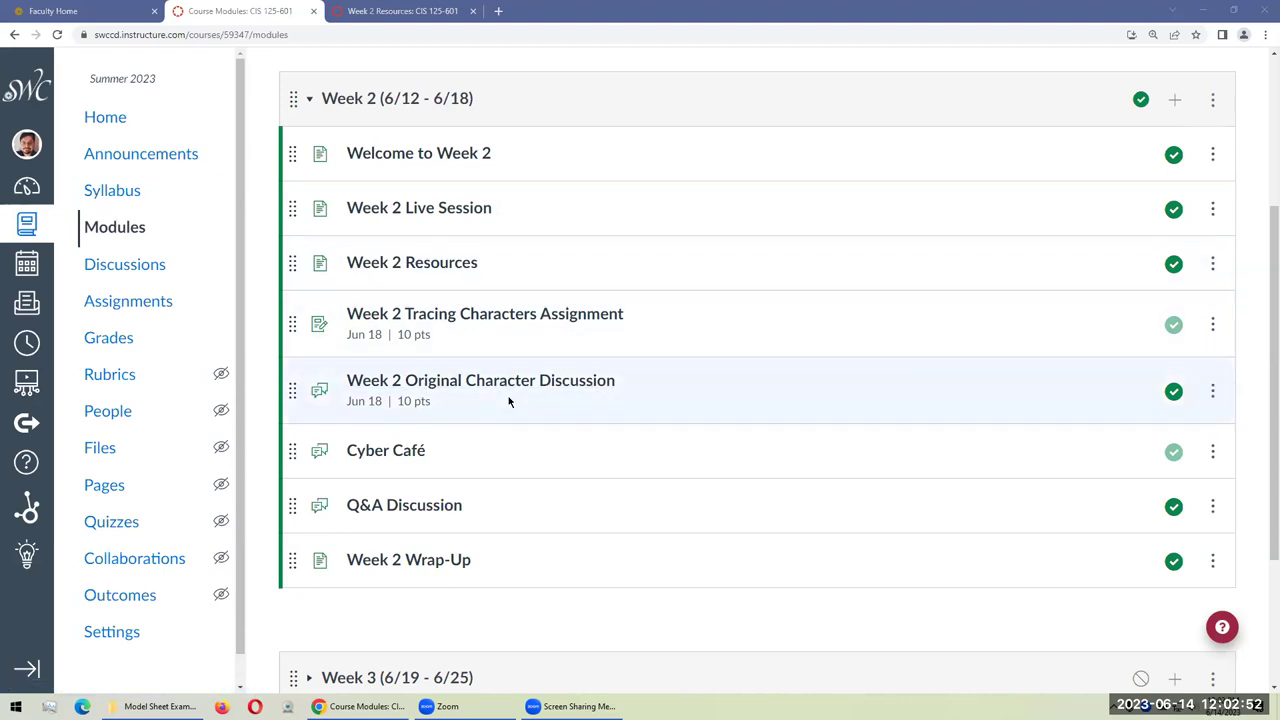
Step: From the Modules page, open the Week 2 Original Character Discussion in a new tab
{"action": "scroll", "coordinate": [507, 390], "scroll_direction": "down", "scroll_amount": 1}
{"action": "scroll", "coordinate": [507, 390], "scroll_direction": "up", "scroll_amount": 1}
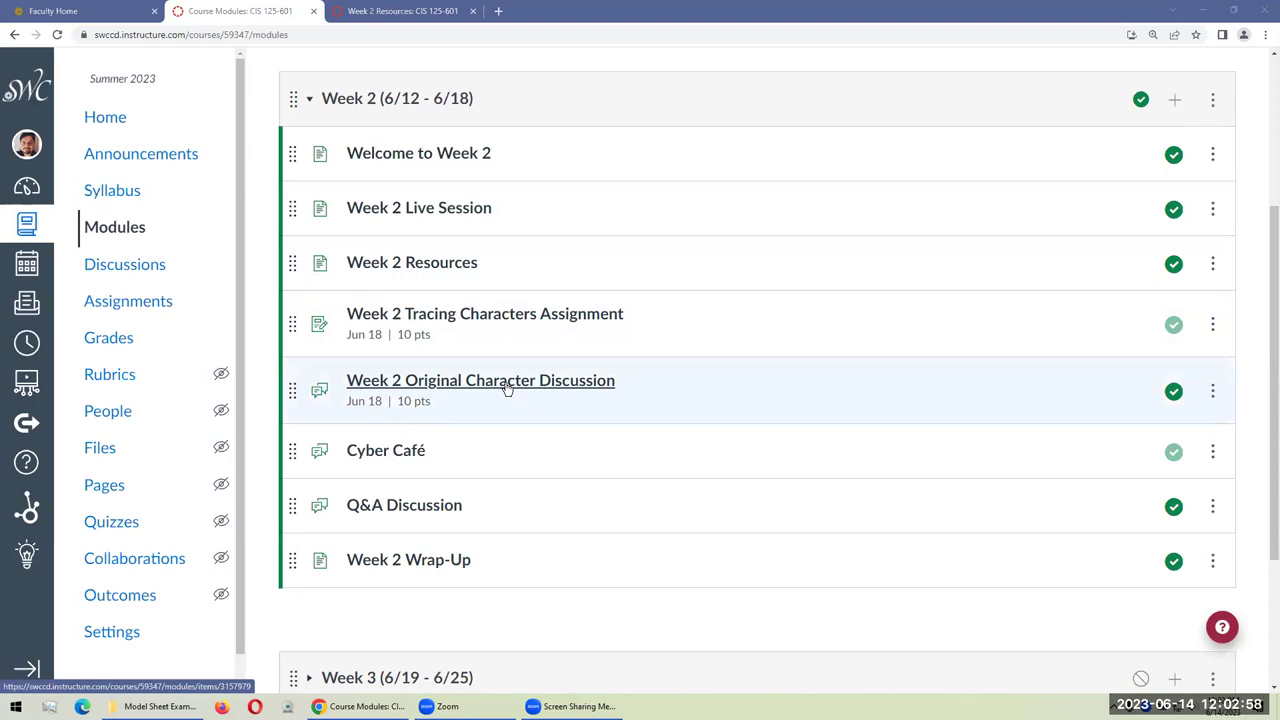
{"action": "scroll", "coordinate": [507, 388], "scroll_direction": "down", "scroll_amount": 3}
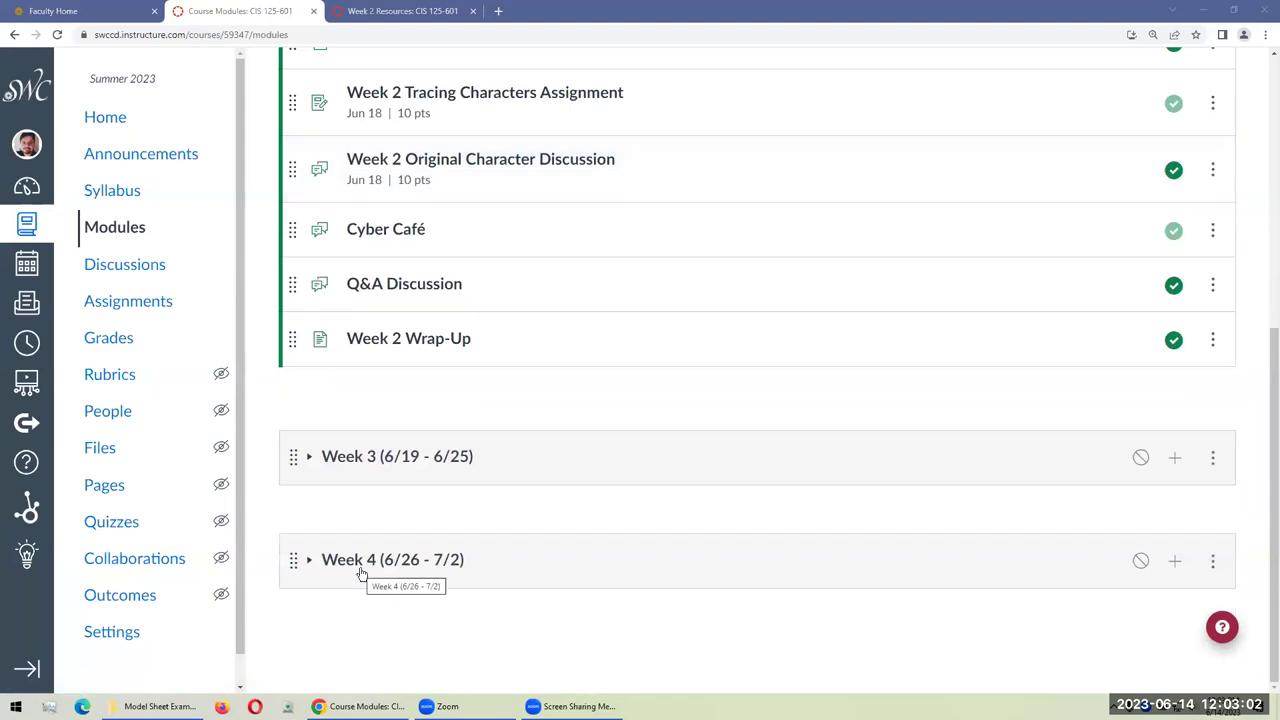
{"action": "scroll", "coordinate": [362, 574], "scroll_direction": "up", "scroll_amount": 2}
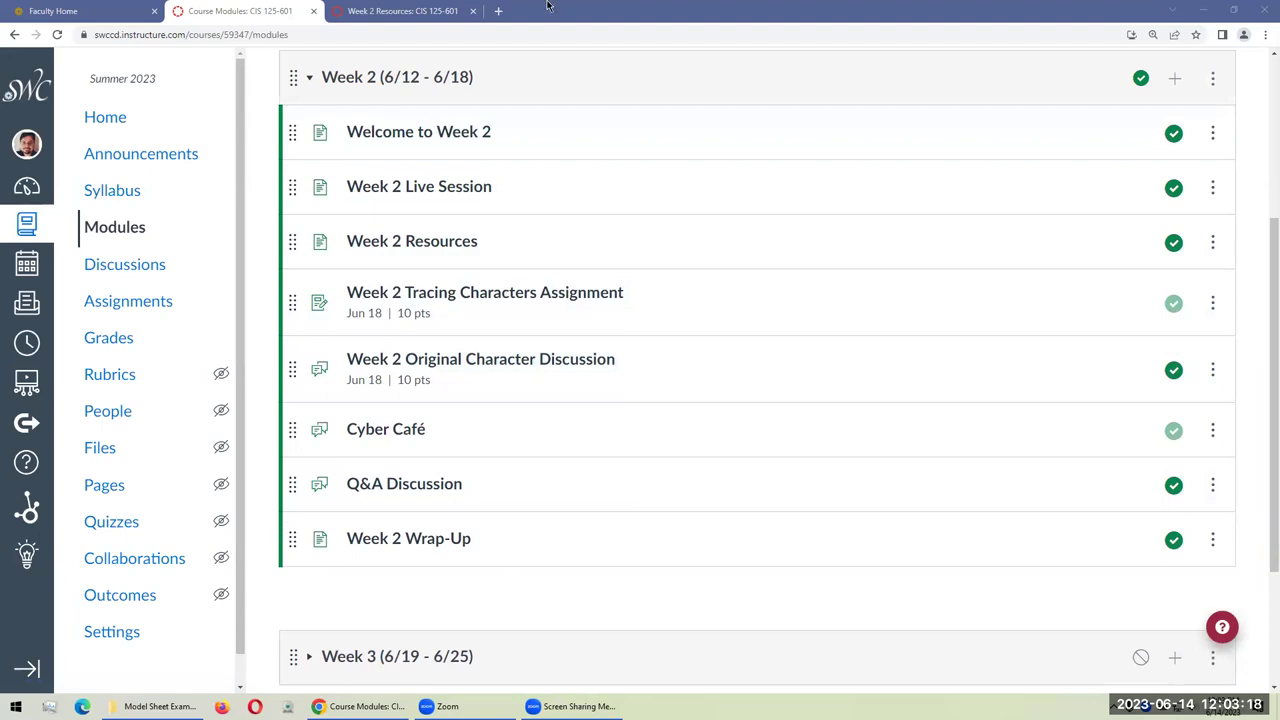
{"action": "left_click", "coordinate": [673, 6]}
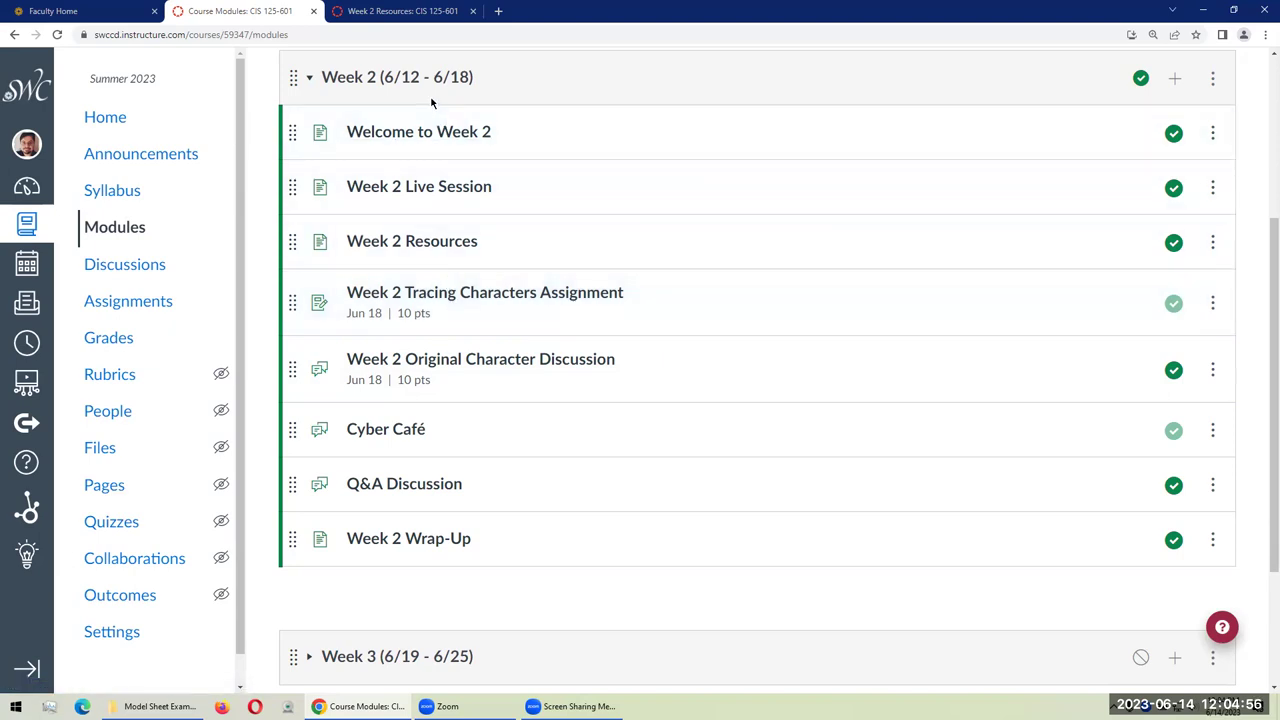
{"action": "middle_click", "coordinate": [446, 368]}
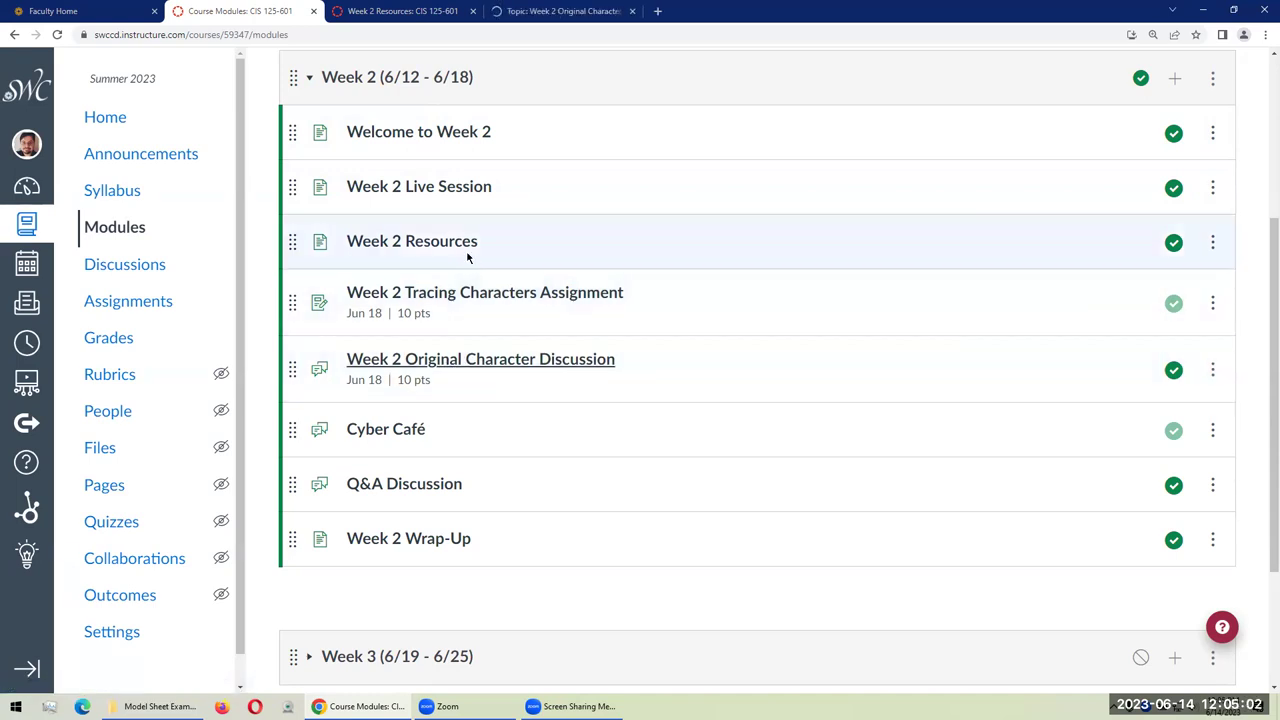
Step: Switch to the discussion tab and scroll through its title and instructions
{"action": "left_click", "coordinate": [530, 8]}
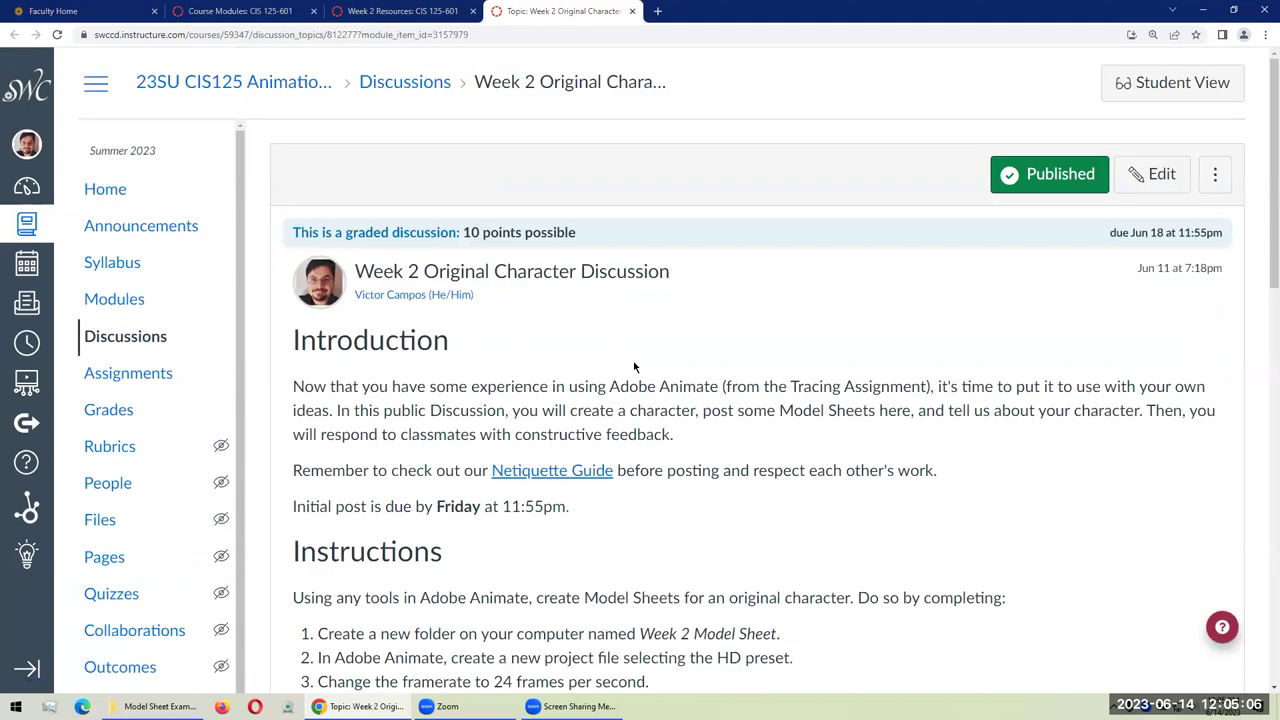
{"action": "scroll", "coordinate": [634, 360], "scroll_direction": "down", "scroll_amount": 1}
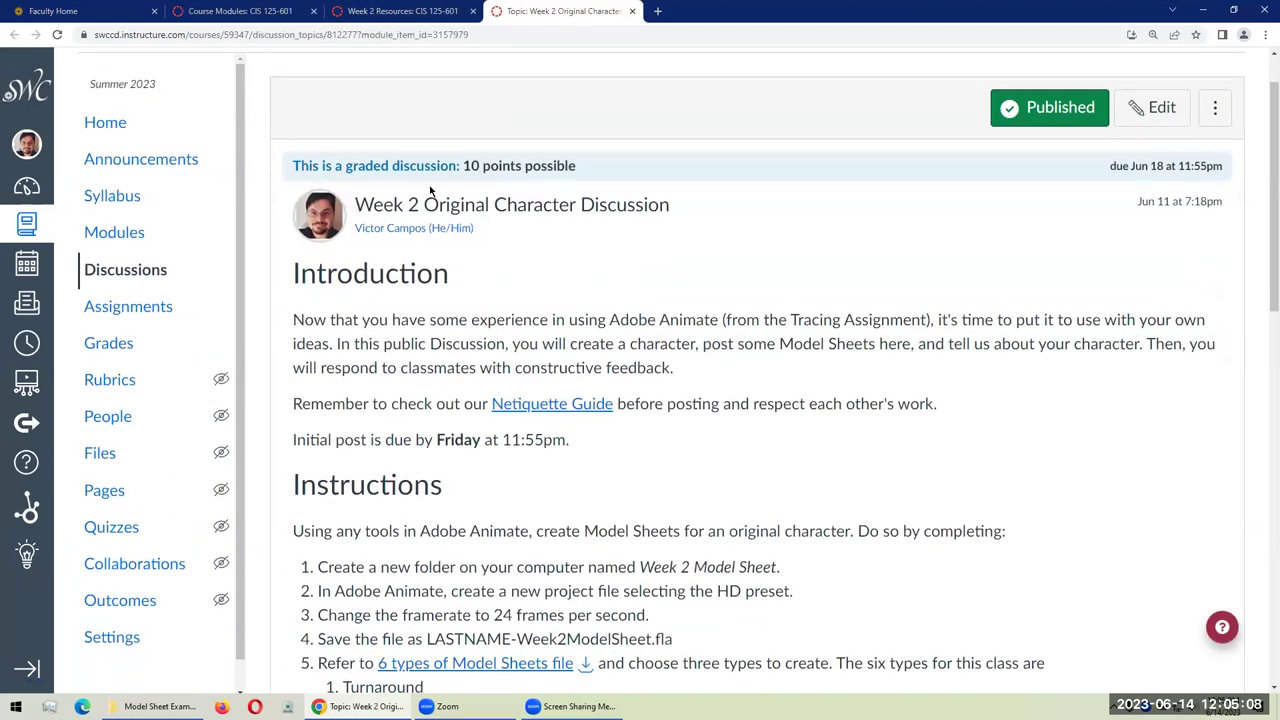
{"action": "left_click_drag", "start_coordinate": [434, 200], "coordinate": [664, 225]}
{"action": "left_click", "coordinate": [702, 324]}
{"action": "scroll", "coordinate": [702, 324], "scroll_direction": "down", "scroll_amount": 3}
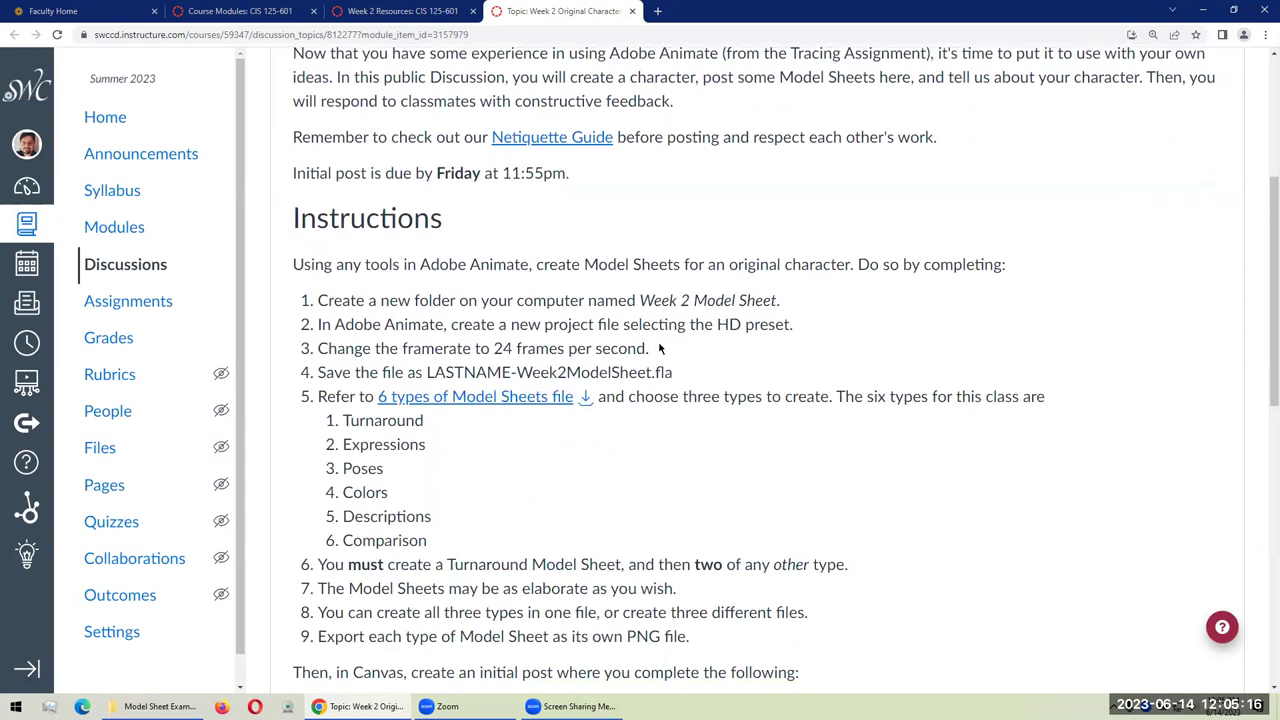
{"action": "scroll", "coordinate": [637, 350], "scroll_direction": "down", "scroll_amount": 8}
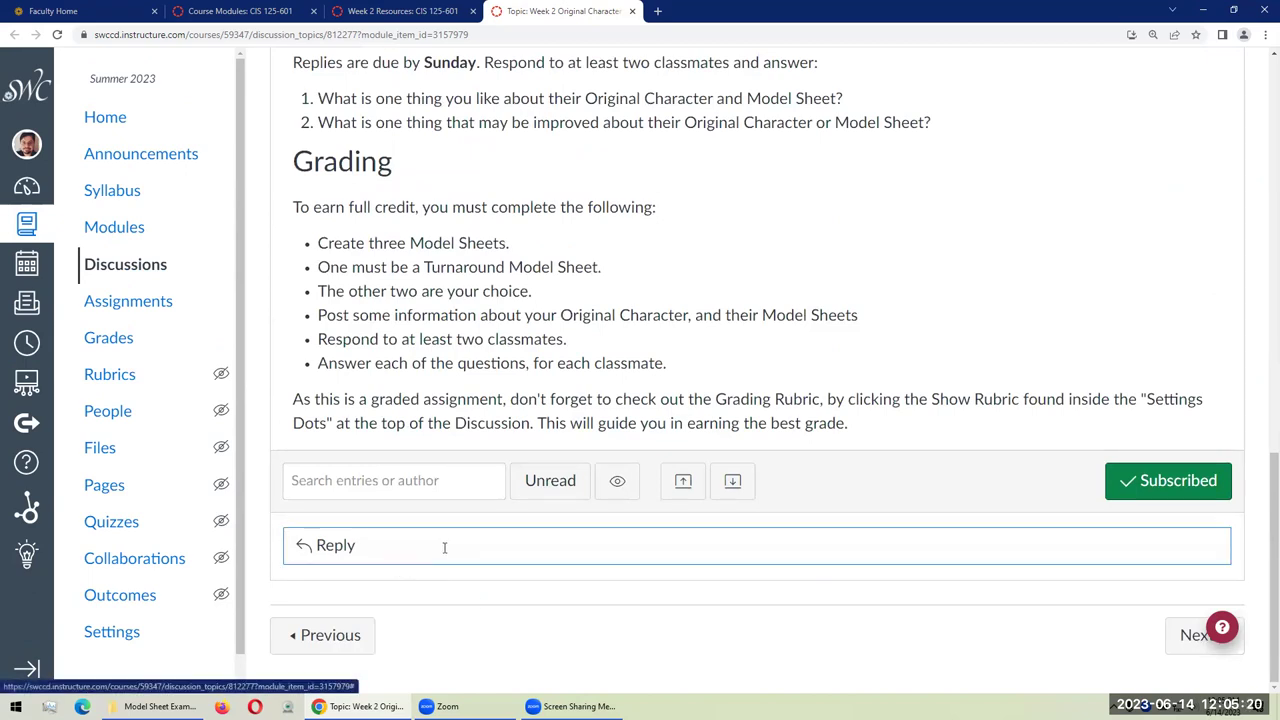
{"action": "scroll", "coordinate": [444, 547], "scroll_direction": "up", "scroll_amount": 6}
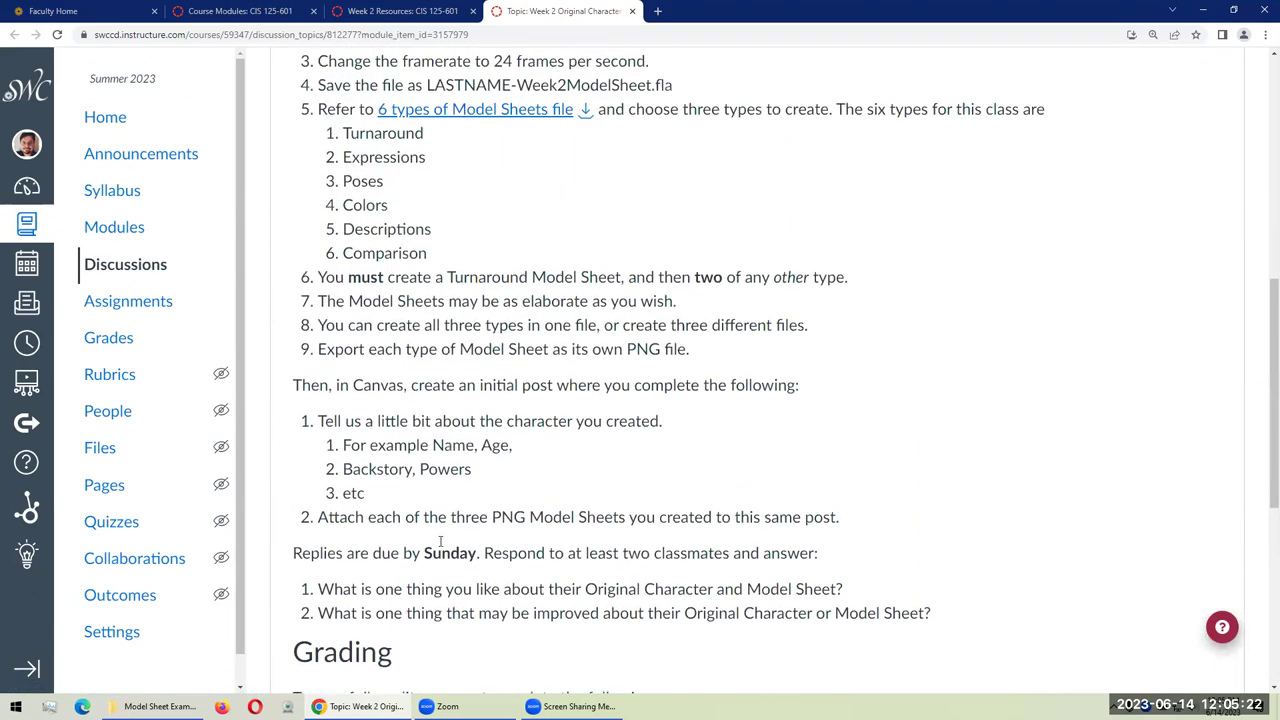
{"action": "scroll", "coordinate": [440, 545], "scroll_direction": "up", "scroll_amount": 1}
Step: Highlight the phrase 'two of any other' and the list of six model sheet types
{"action": "left_click_drag", "start_coordinate": [446, 453], "coordinate": [589, 455]}
{"action": "left_click_drag", "start_coordinate": [694, 453], "coordinate": [809, 453]}
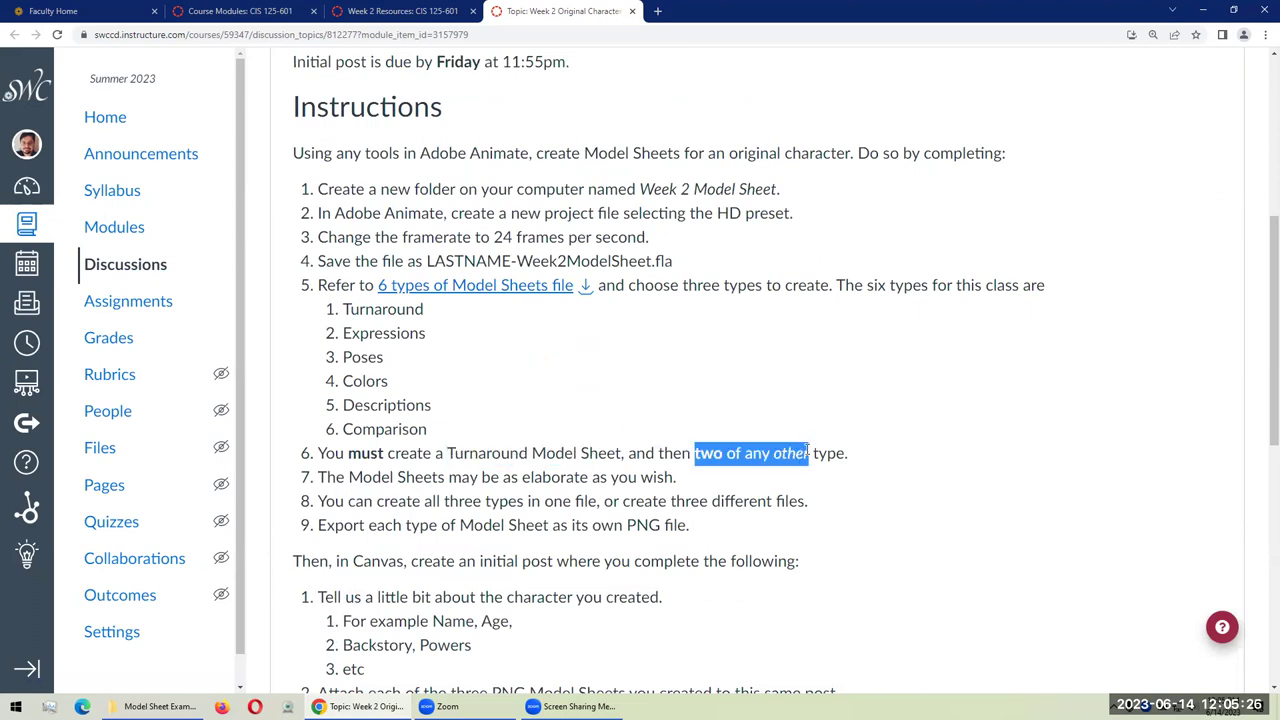
{"action": "left_click_drag", "start_coordinate": [366, 309], "coordinate": [397, 424]}
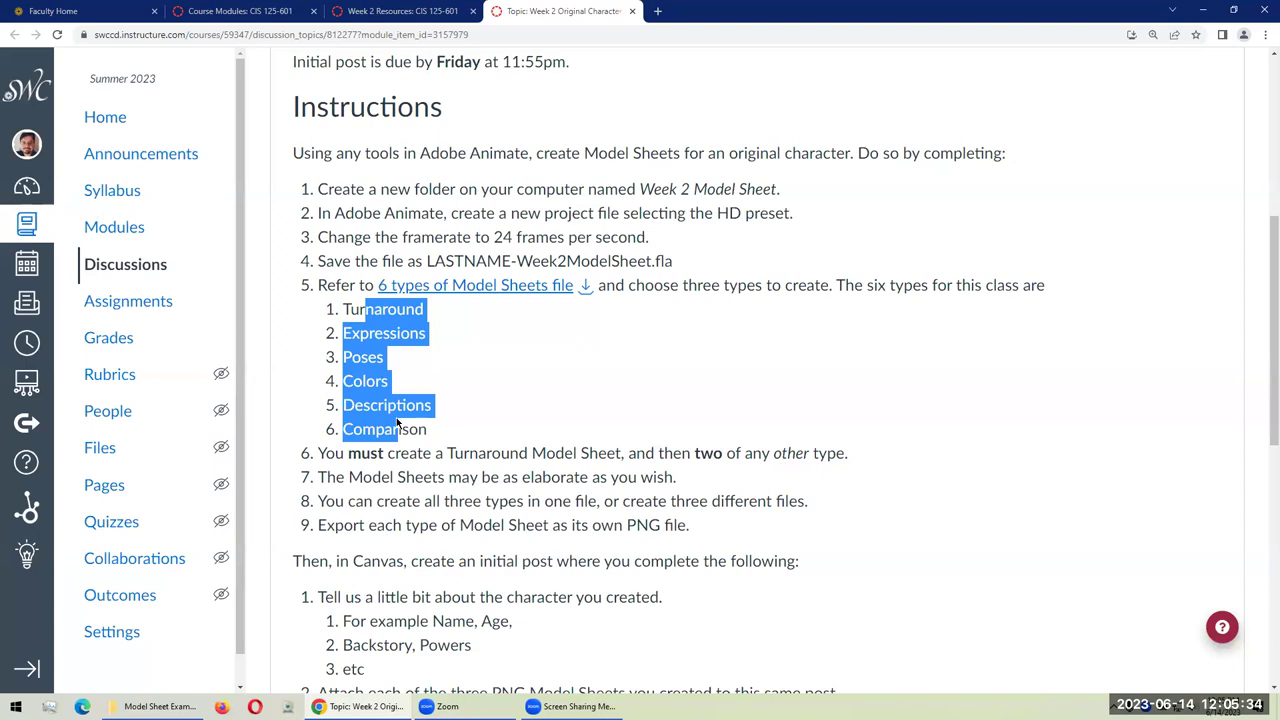
{"action": "left_click", "coordinate": [510, 428]}
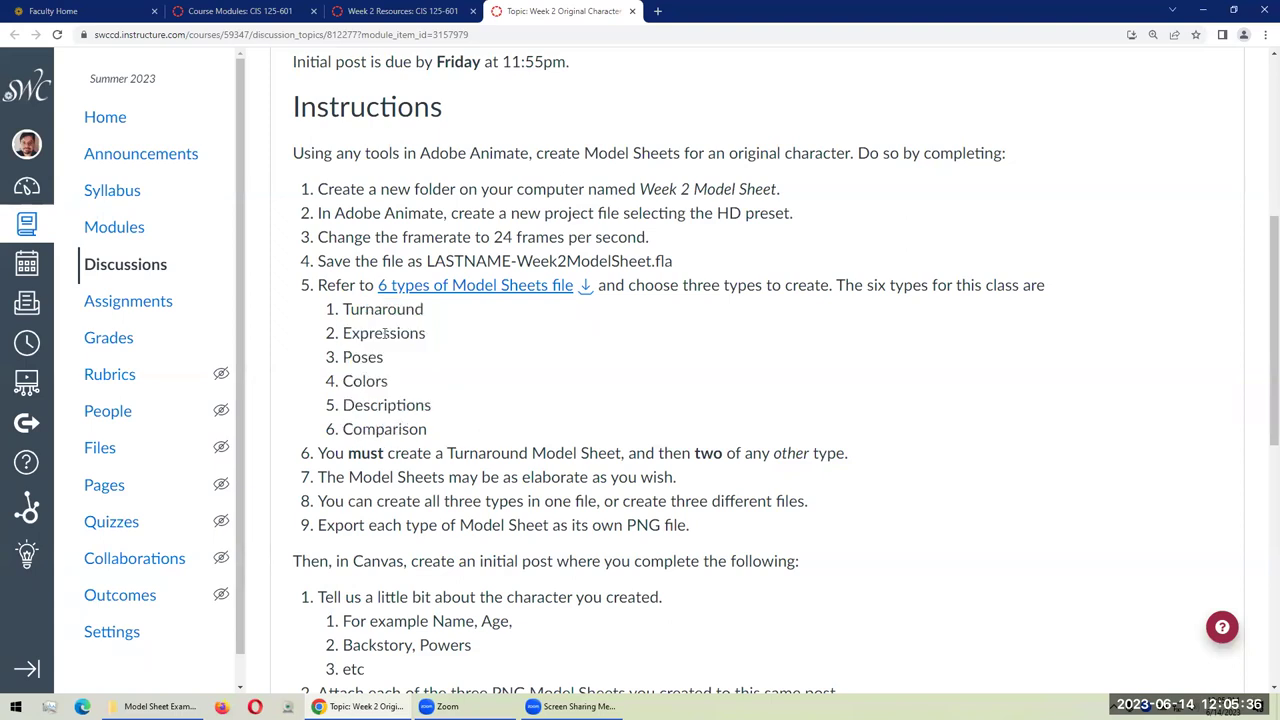
{"action": "left_click_drag", "start_coordinate": [372, 310], "coordinate": [394, 430]}
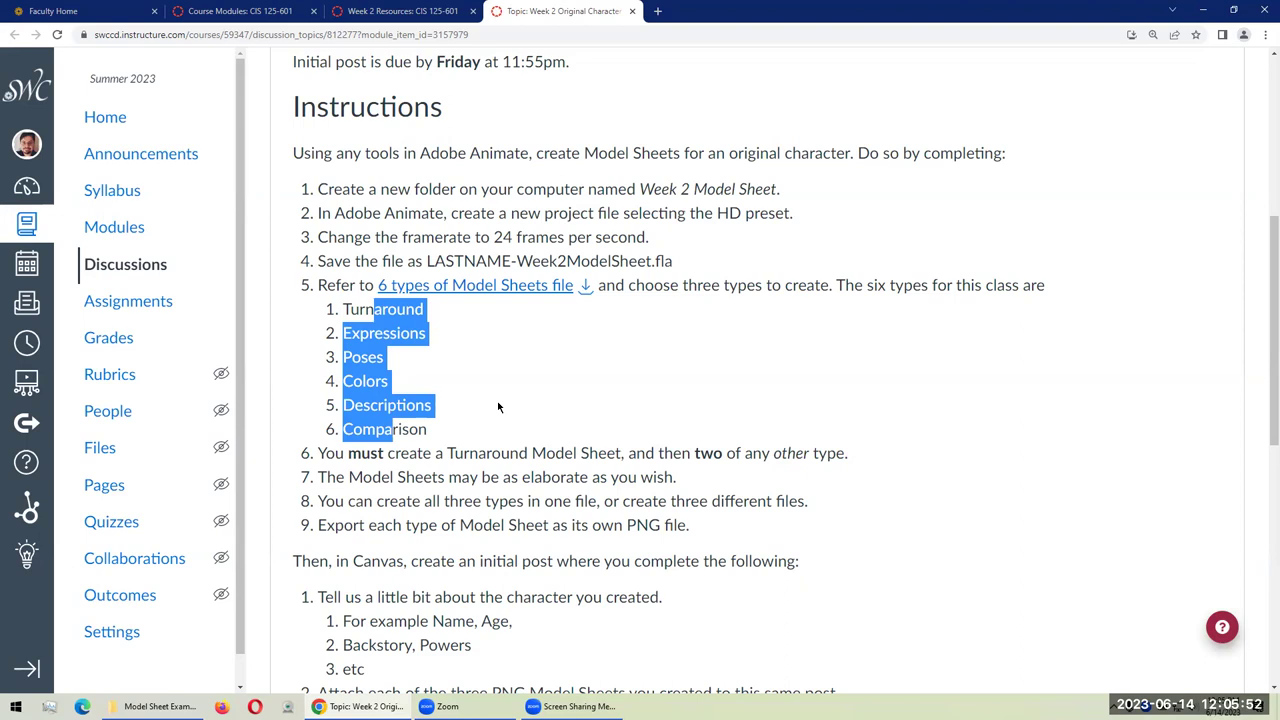
{"action": "left_click", "coordinate": [506, 397]}
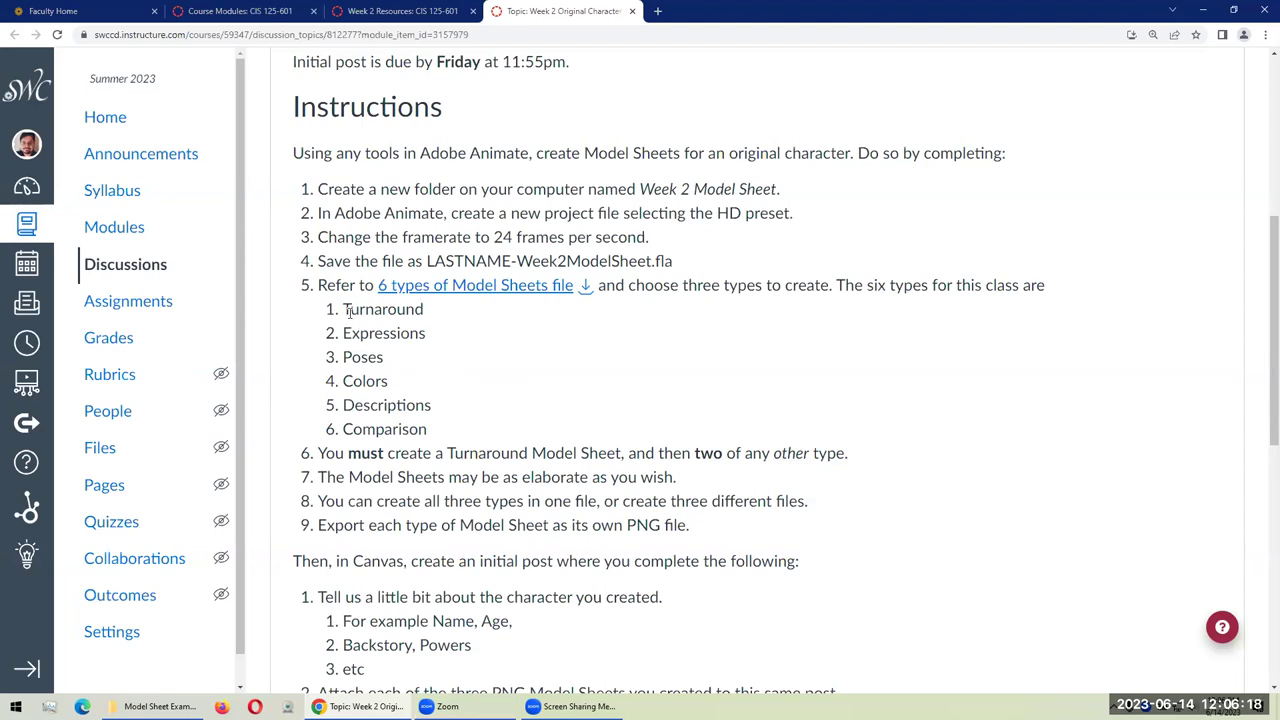
Step: Highlight Turnaround as the required sheet and Expressions through Comparison as optional types
{"action": "left_click_drag", "start_coordinate": [349, 310], "coordinate": [375, 429]}
{"action": "left_click", "coordinate": [540, 381]}
{"action": "left_click", "coordinate": [420, 336]}
{"action": "double_click", "coordinate": [430, 310]}
{"action": "left_click", "coordinate": [525, 346]}
{"action": "left_click_drag", "start_coordinate": [347, 453], "coordinate": [511, 455]}
{"action": "left_click", "coordinate": [363, 335]}
{"action": "left_click", "coordinate": [372, 430], "text": "shift"}
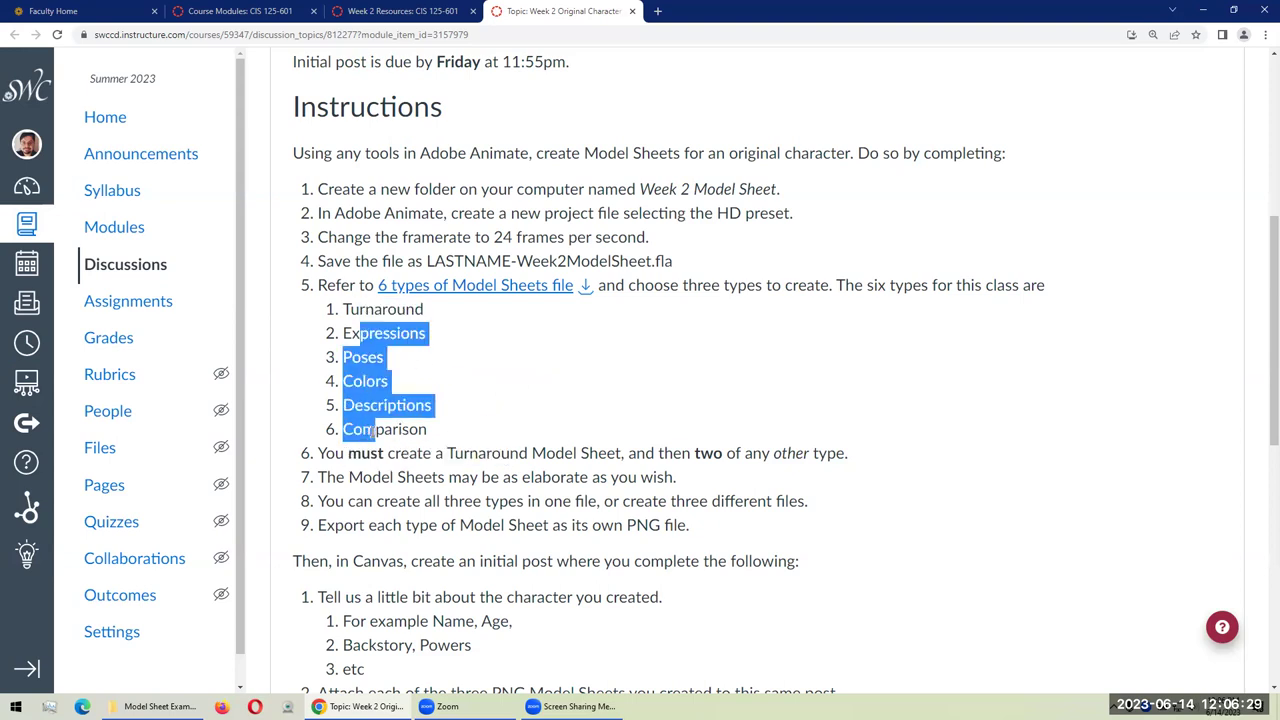
{"action": "left_click", "coordinate": [668, 377]}
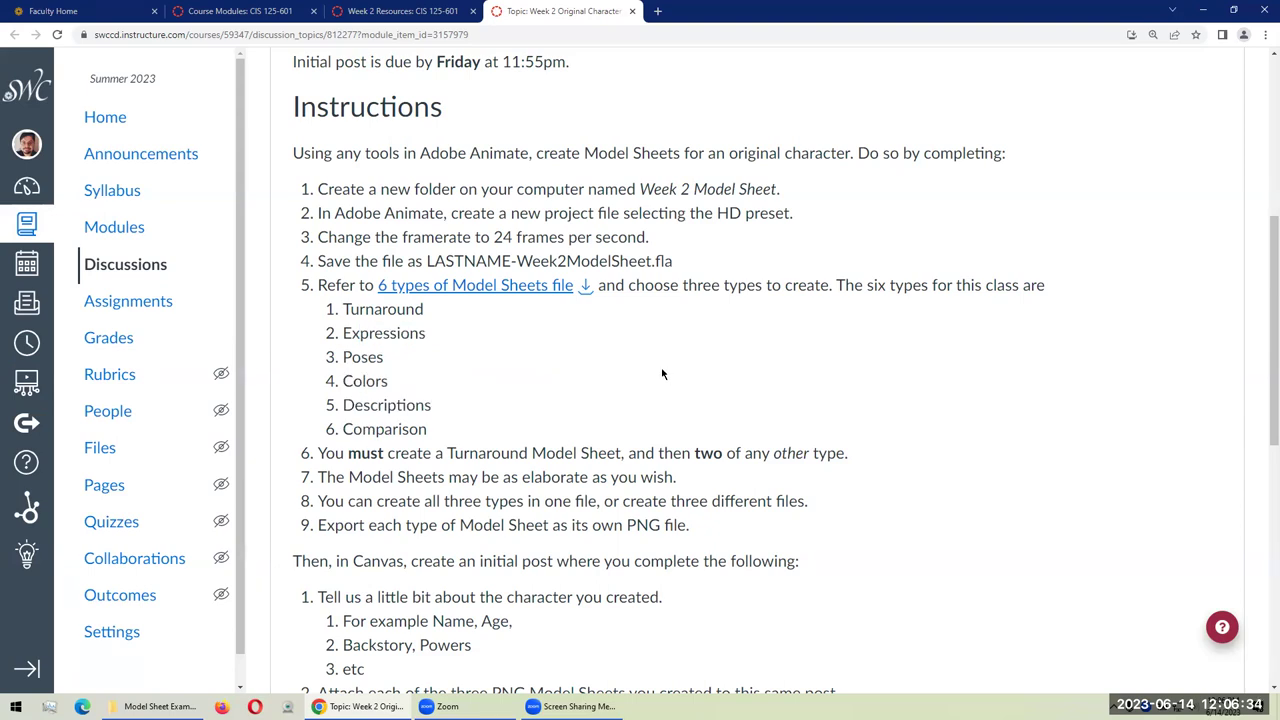
Step: Launch Adobe Animate 2023 from the Start menu
{"action": "key", "text": "super"}
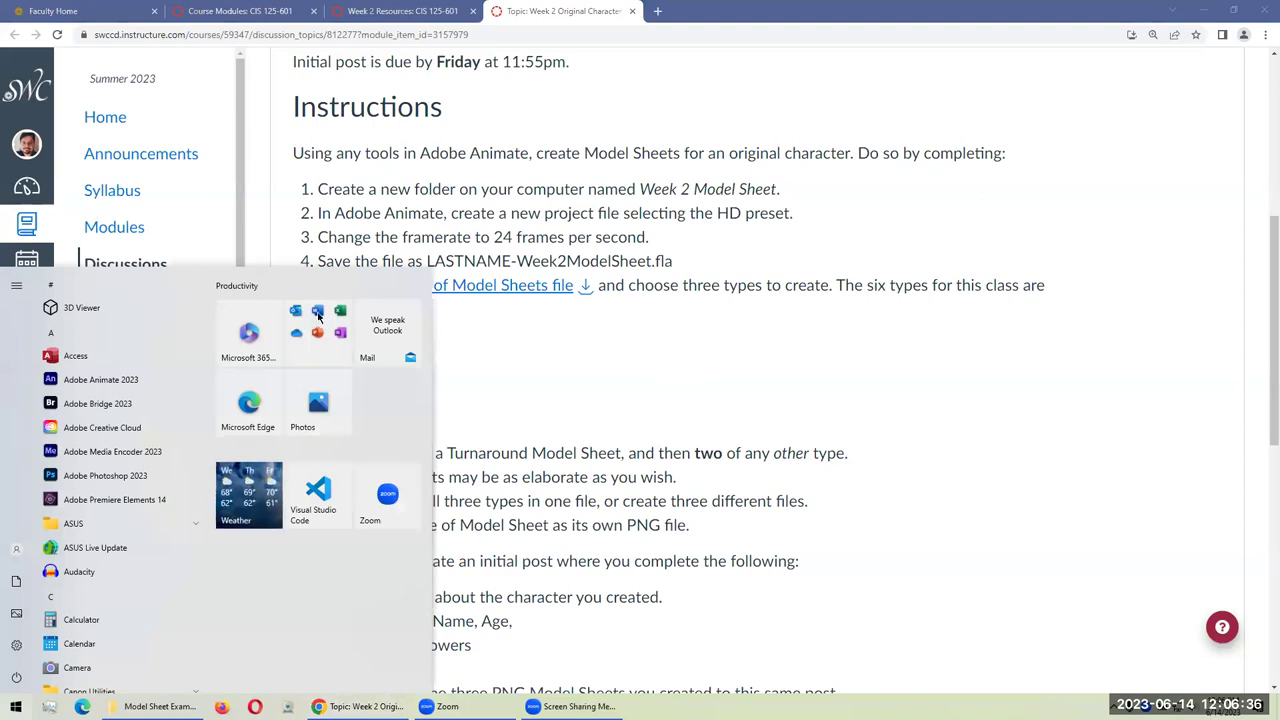
{"action": "left_click", "coordinate": [118, 380]}
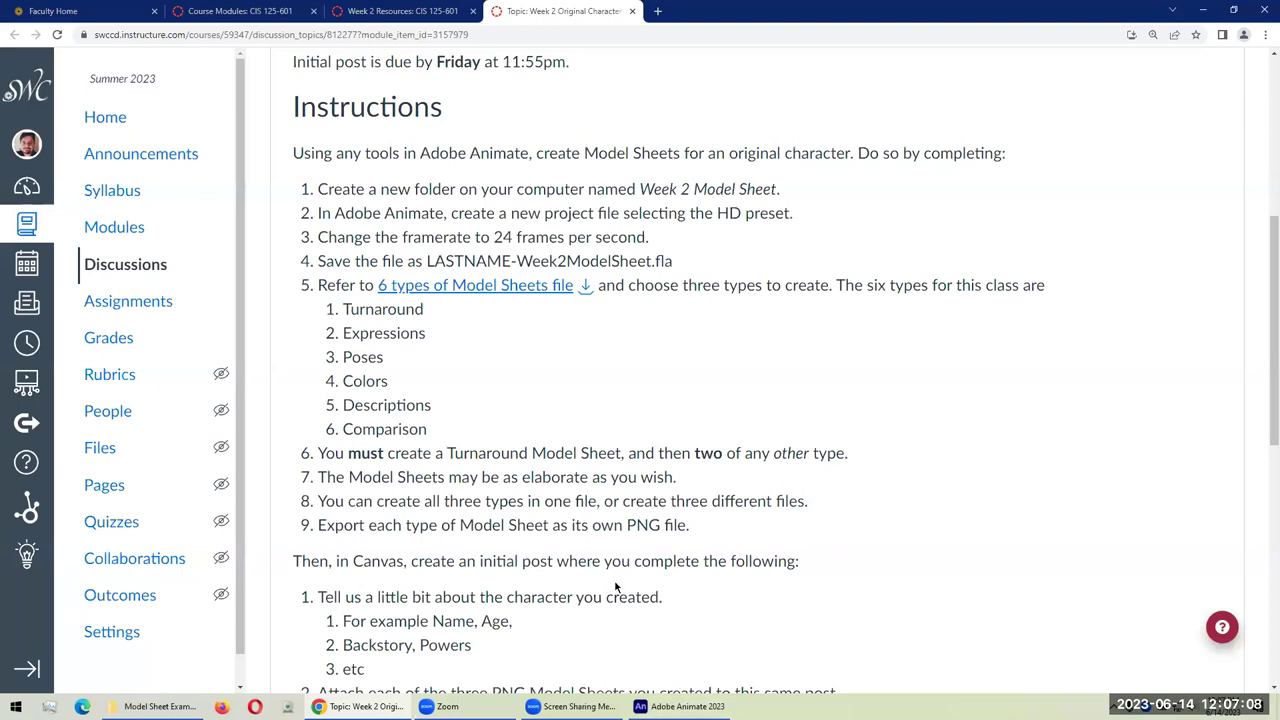
{"action": "scroll", "coordinate": [610, 563], "scroll_direction": "down", "scroll_amount": 1}
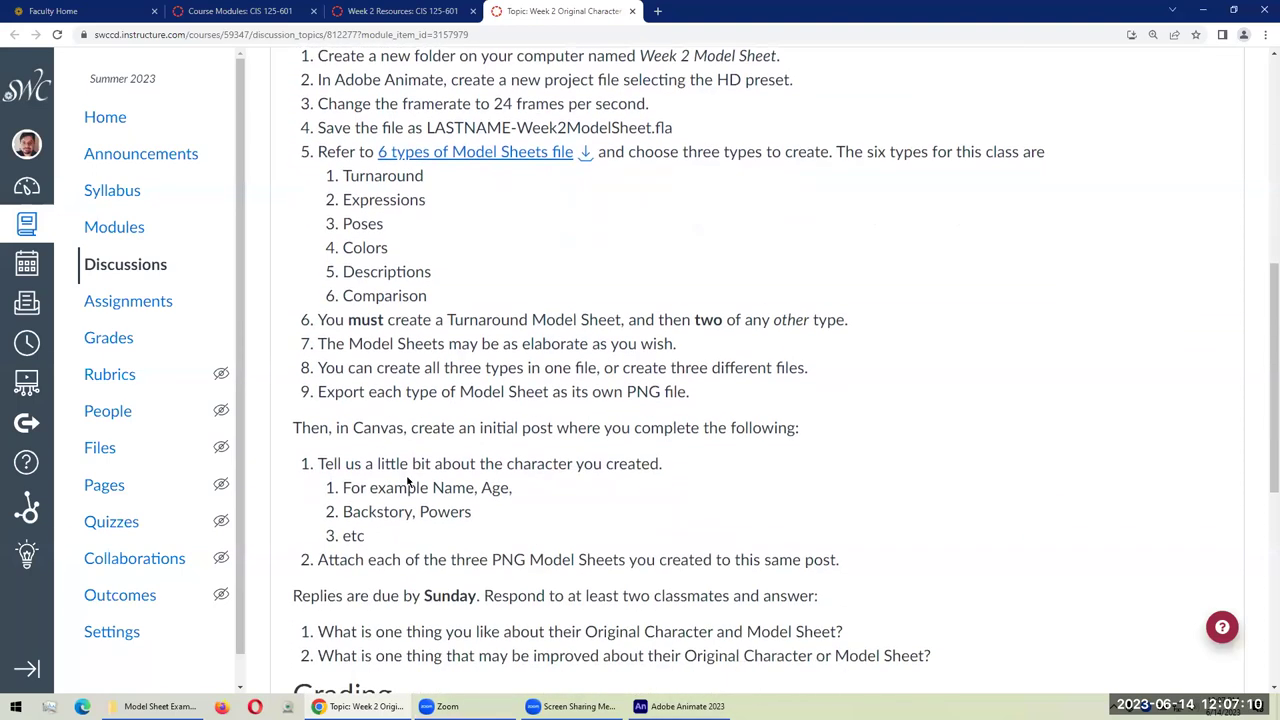
Step: Highlight the request to describe the character, with examples Name, Age, Backstory, Powers
{"action": "left_click_drag", "start_coordinate": [377, 464], "coordinate": [398, 511]}
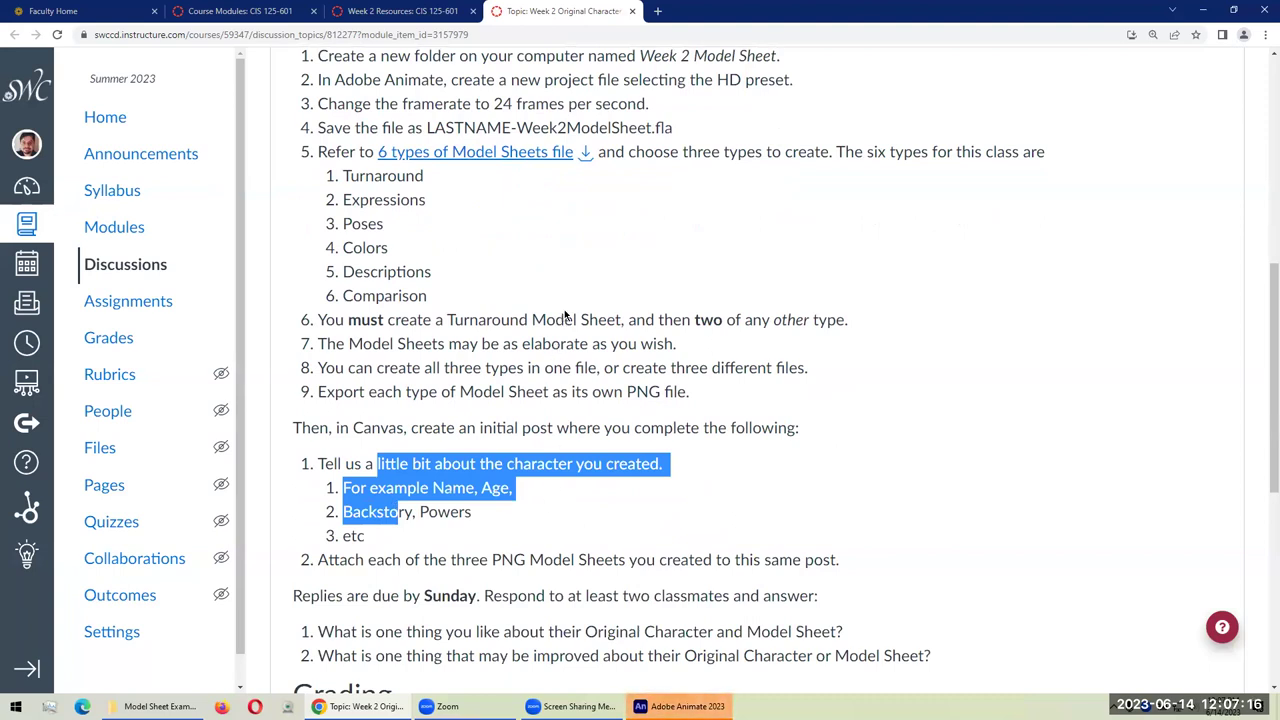
{"action": "left_click", "coordinate": [618, 389]}
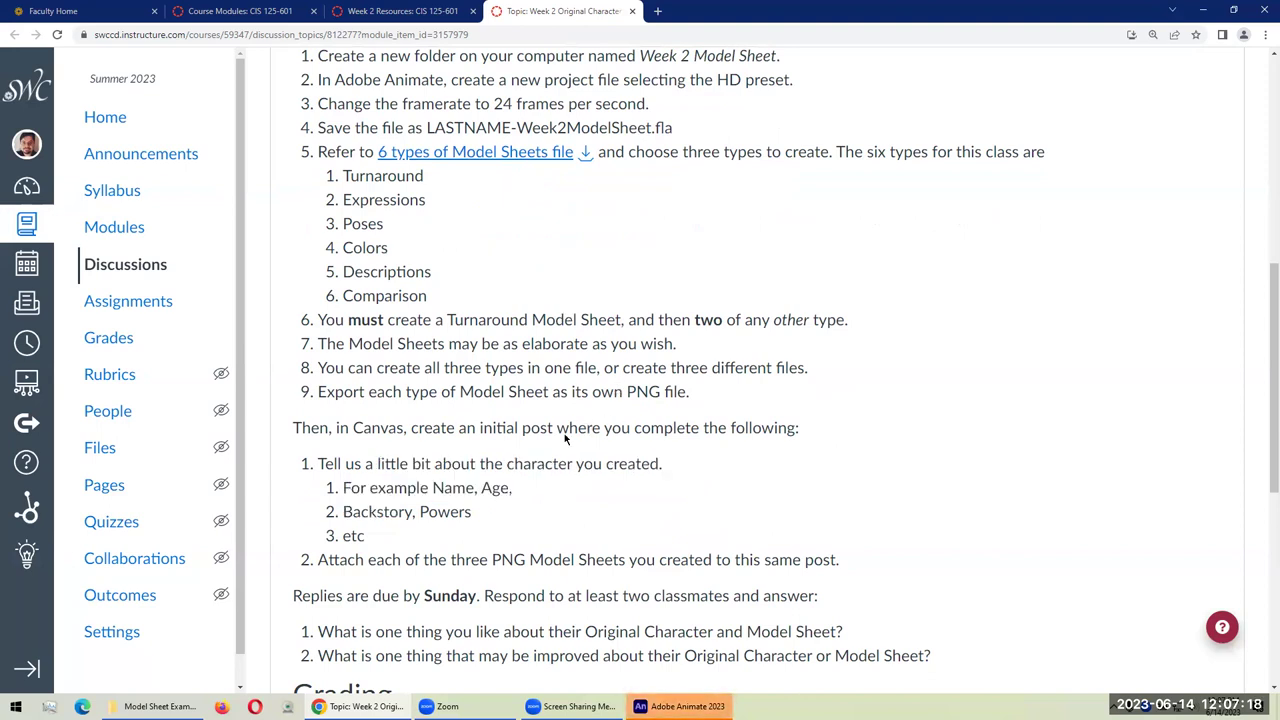
{"action": "left_click_drag", "start_coordinate": [399, 464], "coordinate": [584, 464]}
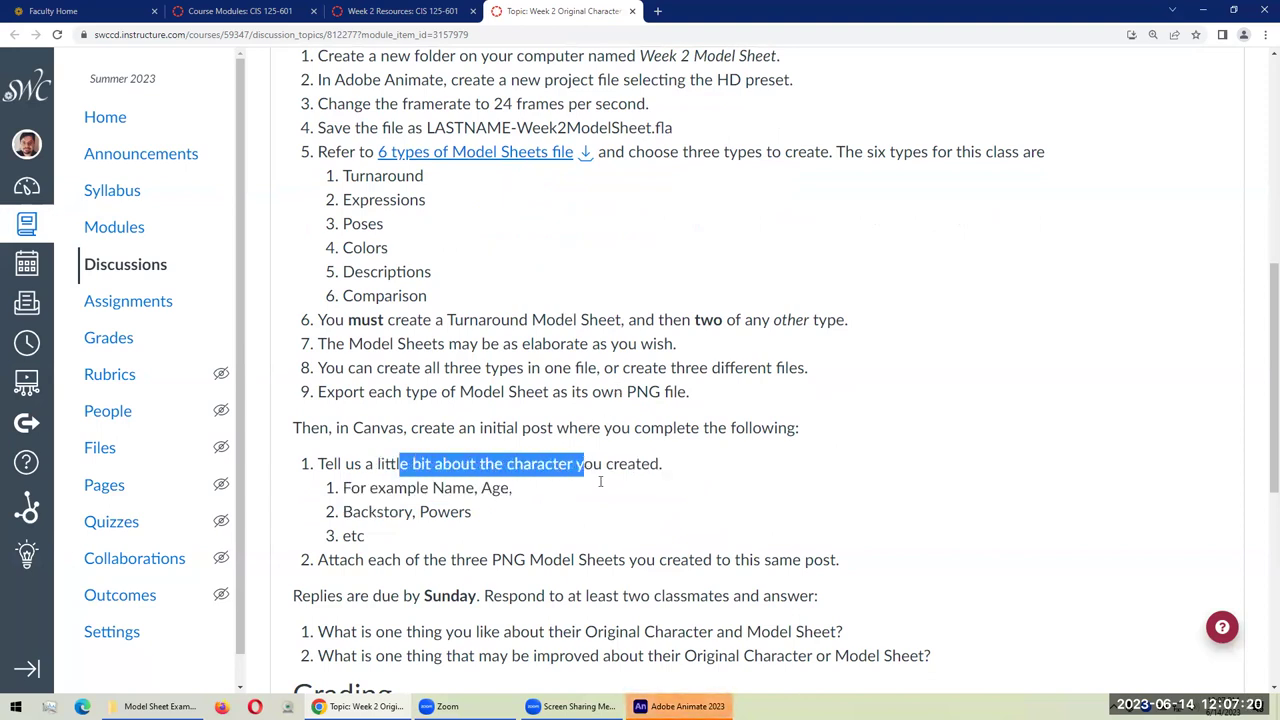
{"action": "left_click", "coordinate": [614, 528]}
{"action": "left_click_drag", "start_coordinate": [369, 488], "coordinate": [368, 541]}
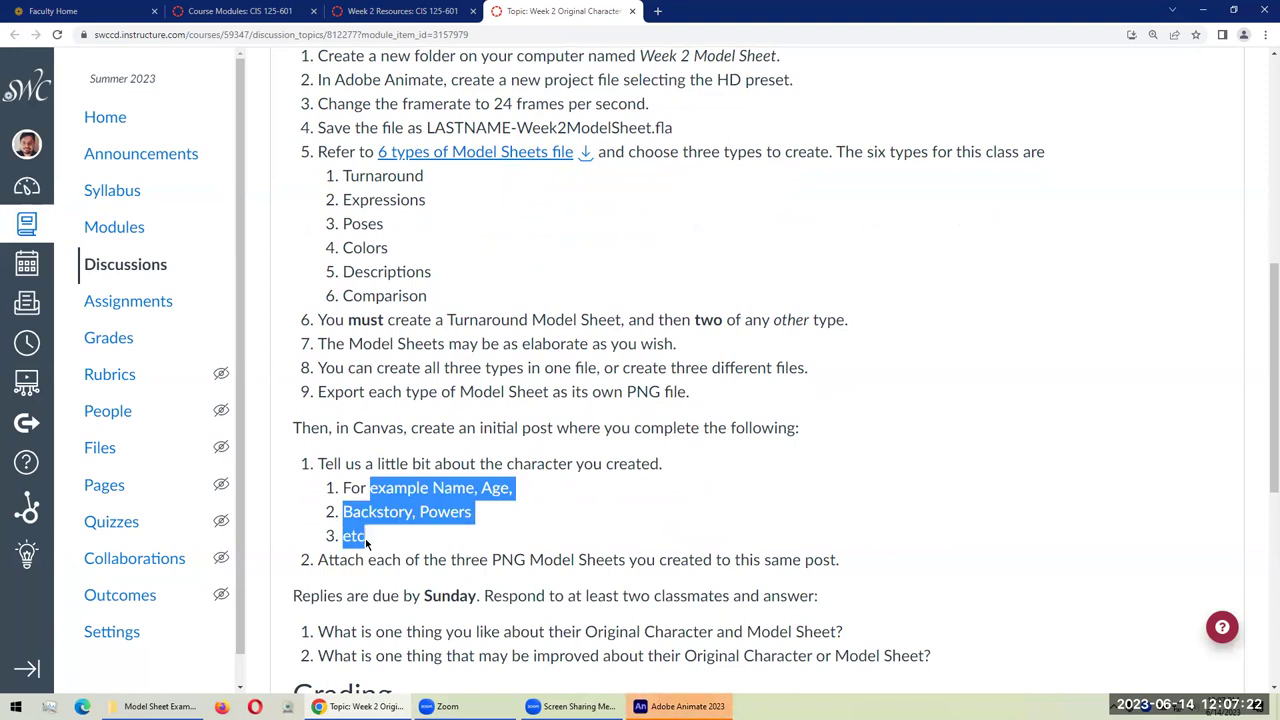
{"action": "left_click", "coordinate": [486, 532]}
Step: Highlight the attach step, the required Turnaround line and the optional Expressions through Comparison types
{"action": "left_click_drag", "start_coordinate": [362, 464], "coordinate": [584, 464]}
{"action": "left_click", "coordinate": [404, 486]}
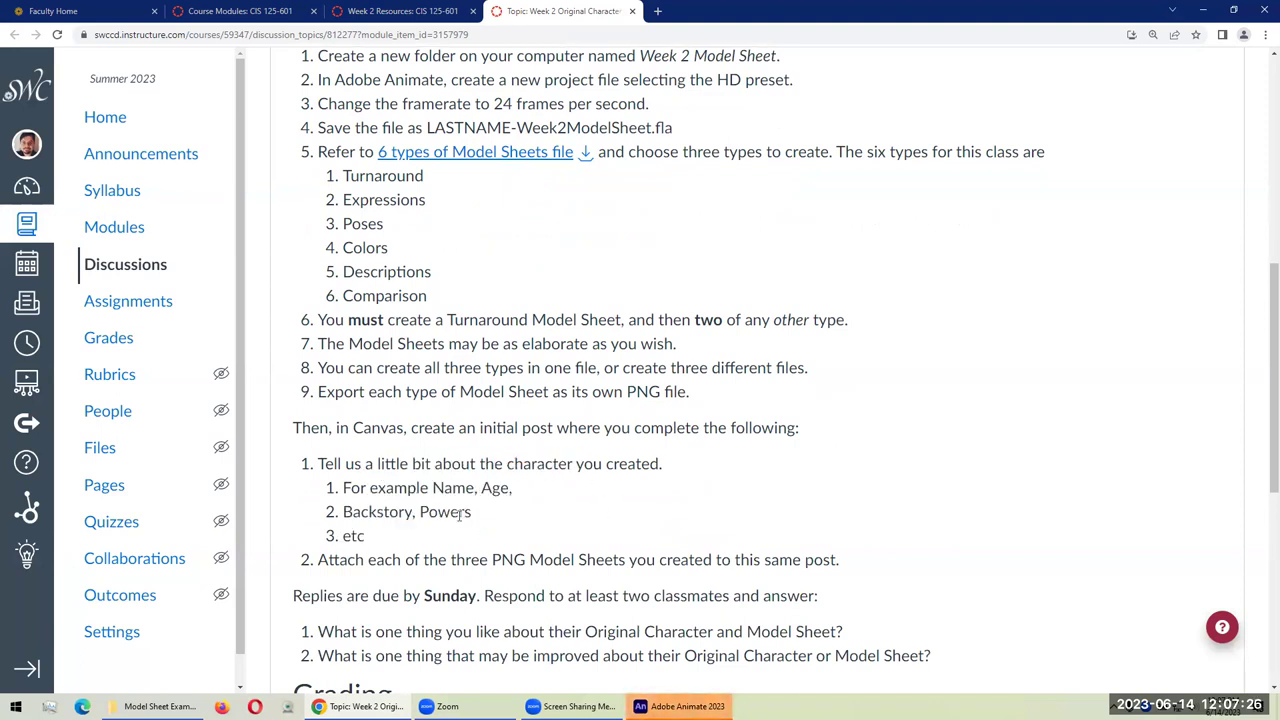
{"action": "left_click_drag", "start_coordinate": [377, 488], "coordinate": [356, 560]}
{"action": "left_click", "coordinate": [480, 541]}
{"action": "left_click_drag", "start_coordinate": [332, 465], "coordinate": [613, 465]}
{"action": "left_click", "coordinate": [640, 545]}
{"action": "left_click_drag", "start_coordinate": [420, 320], "coordinate": [756, 320]}
{"action": "left_click_drag", "start_coordinate": [358, 176], "coordinate": [383, 292]}
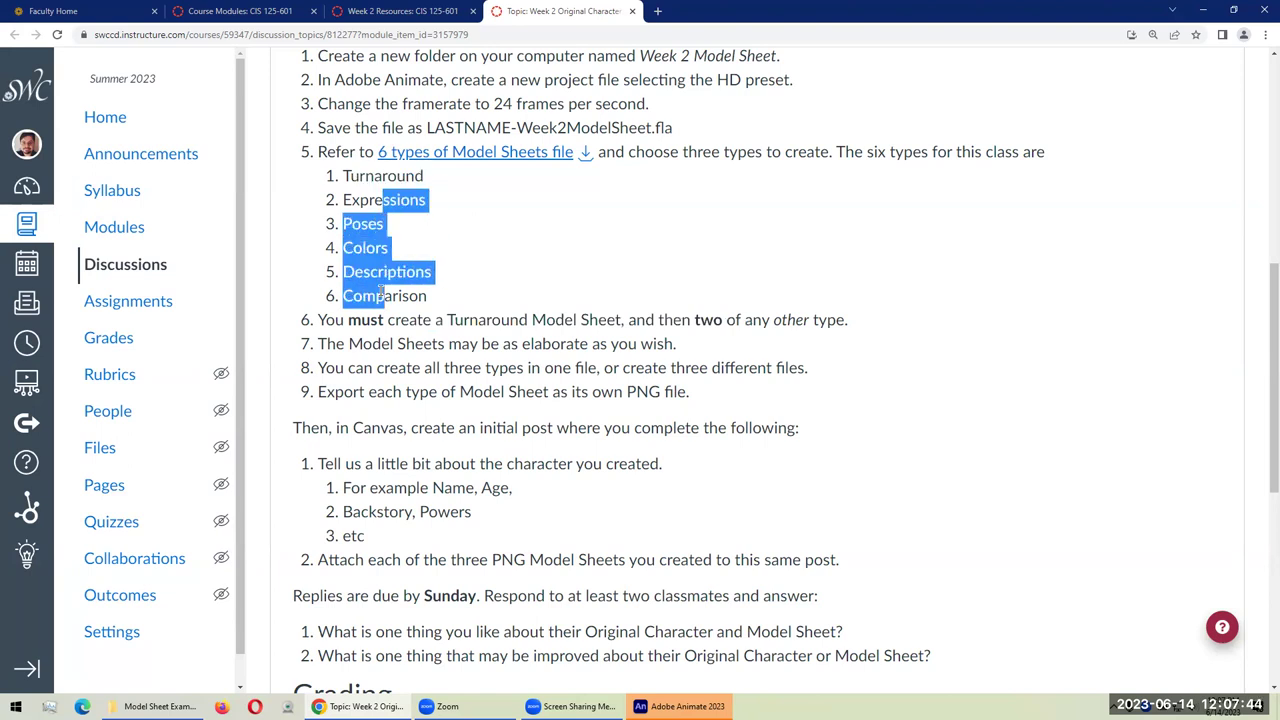
Step: In Animate, dismiss the What's new overview and create a Full HD 1920×1080 document
{"action": "left_click", "coordinate": [680, 706]}
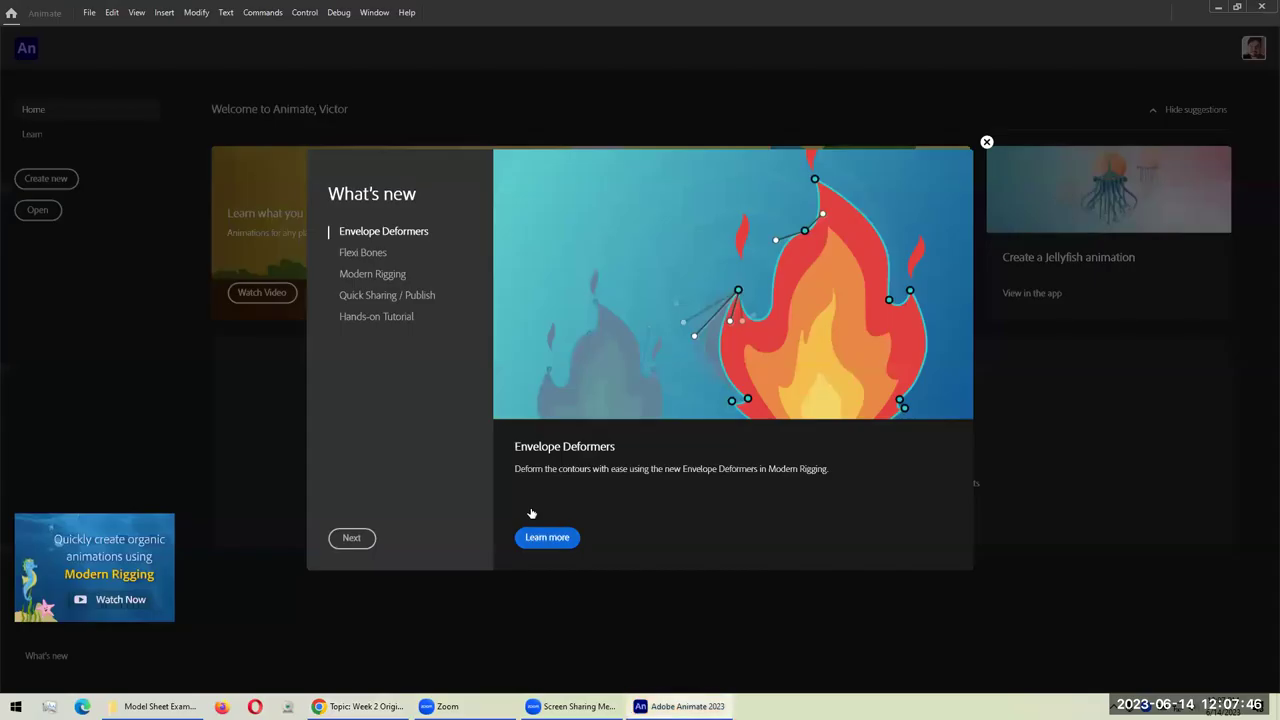
{"action": "left_click", "coordinate": [986, 142]}
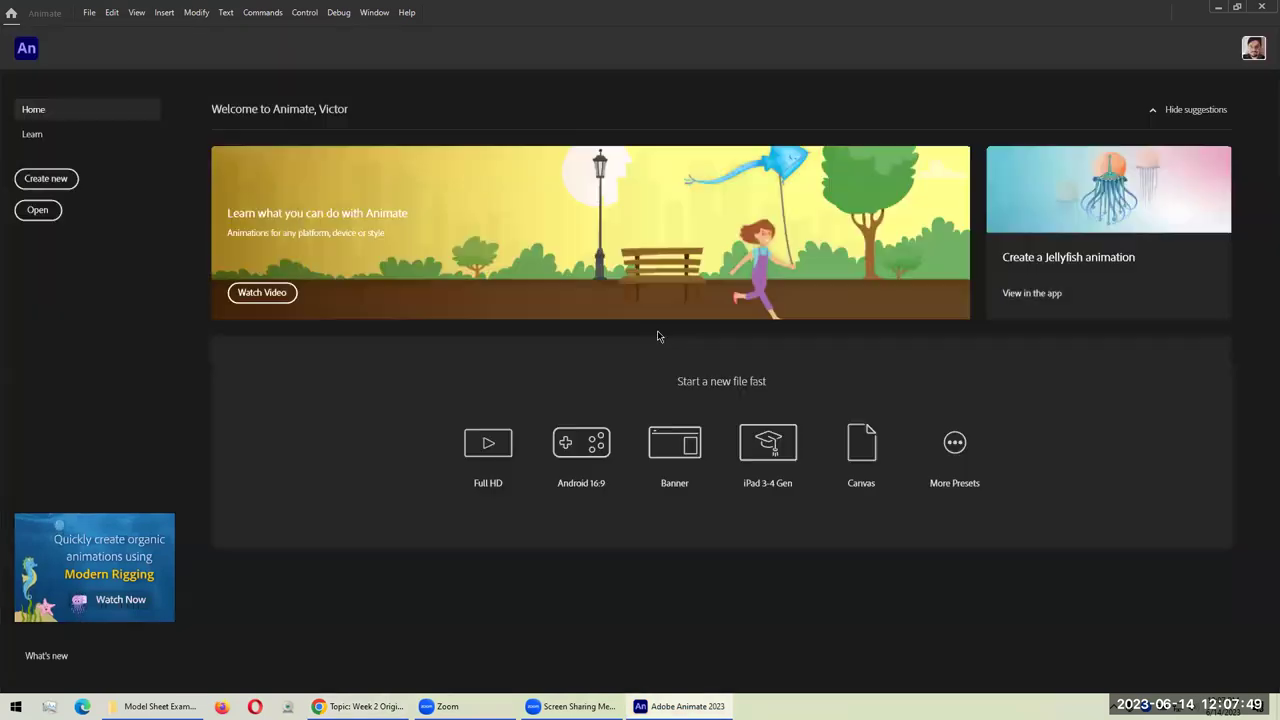
{"action": "left_click", "coordinate": [445, 464]}
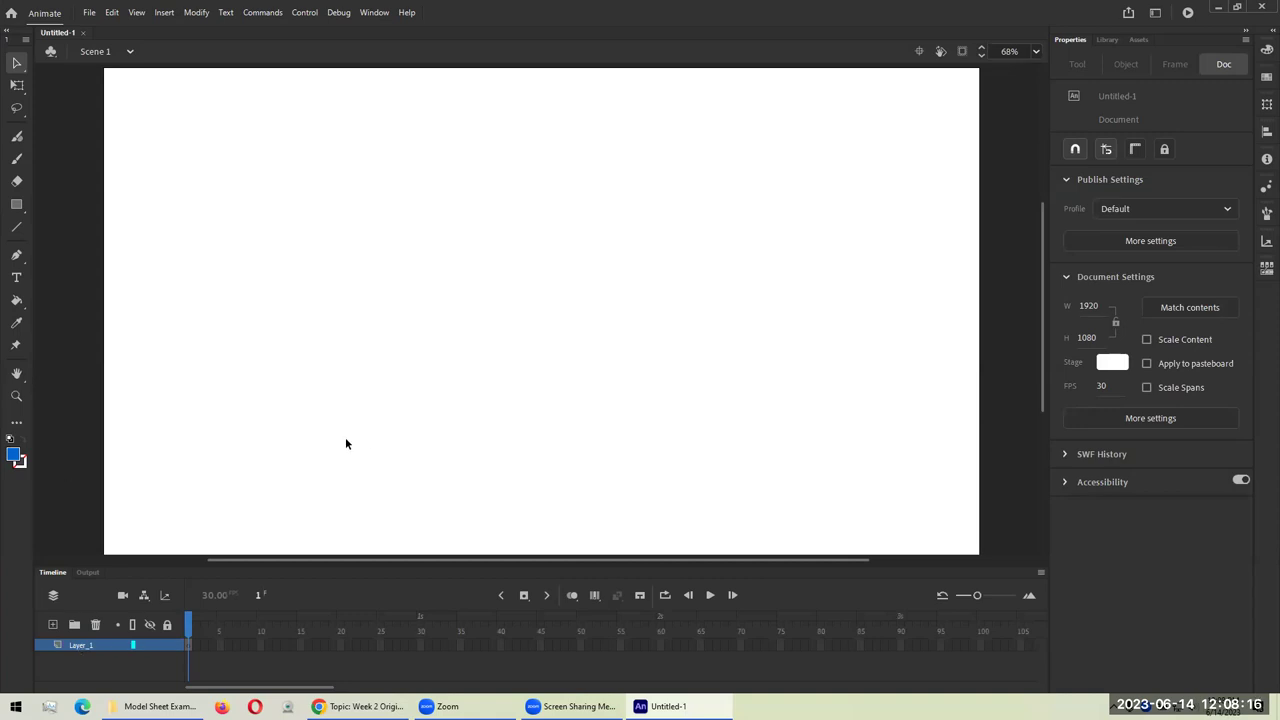
Step: Rename Layer_1 to turnaround and add an expressions layer above it
{"action": "double_click", "coordinate": [85, 645]}
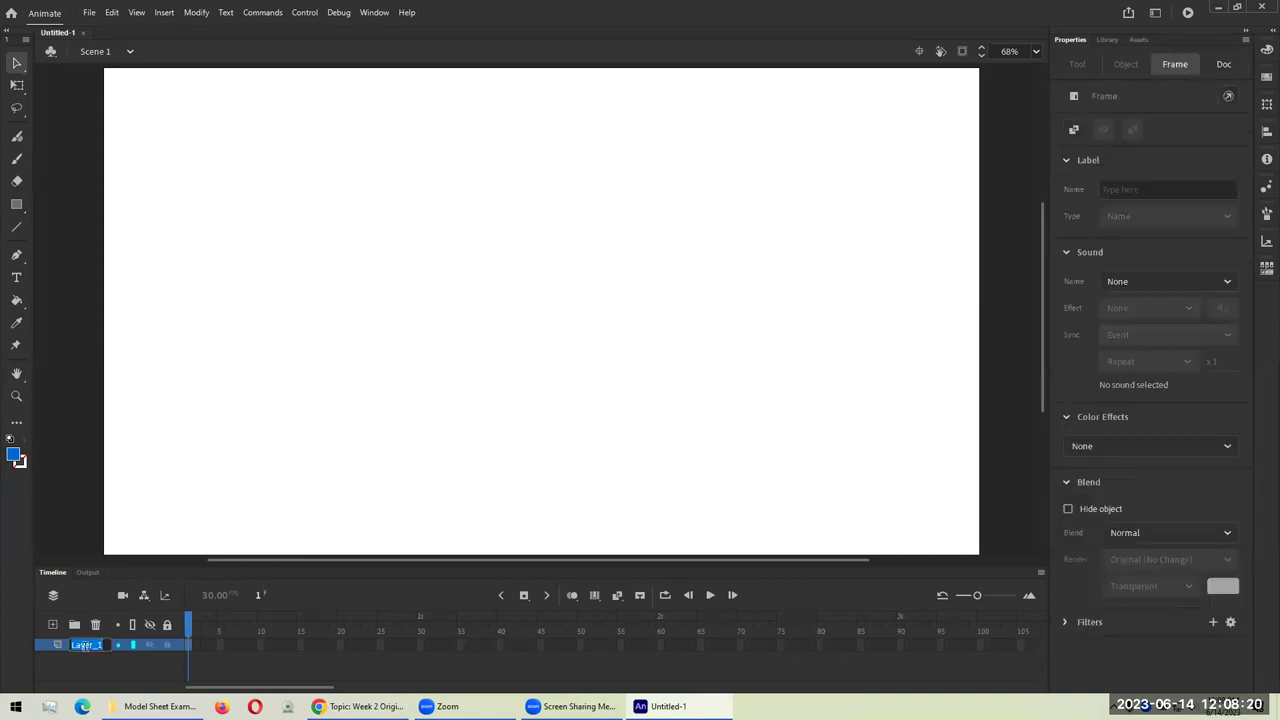
{"action": "type", "text": "turnout"}
{"action": "type", "text": "around"}
{"action": "key", "text": "Return"}
{"action": "left_click", "coordinate": [53, 624]}
{"action": "double_click", "coordinate": [77, 647]}
{"action": "type", "text": "expressions"}
{"action": "key", "text": "Return"}
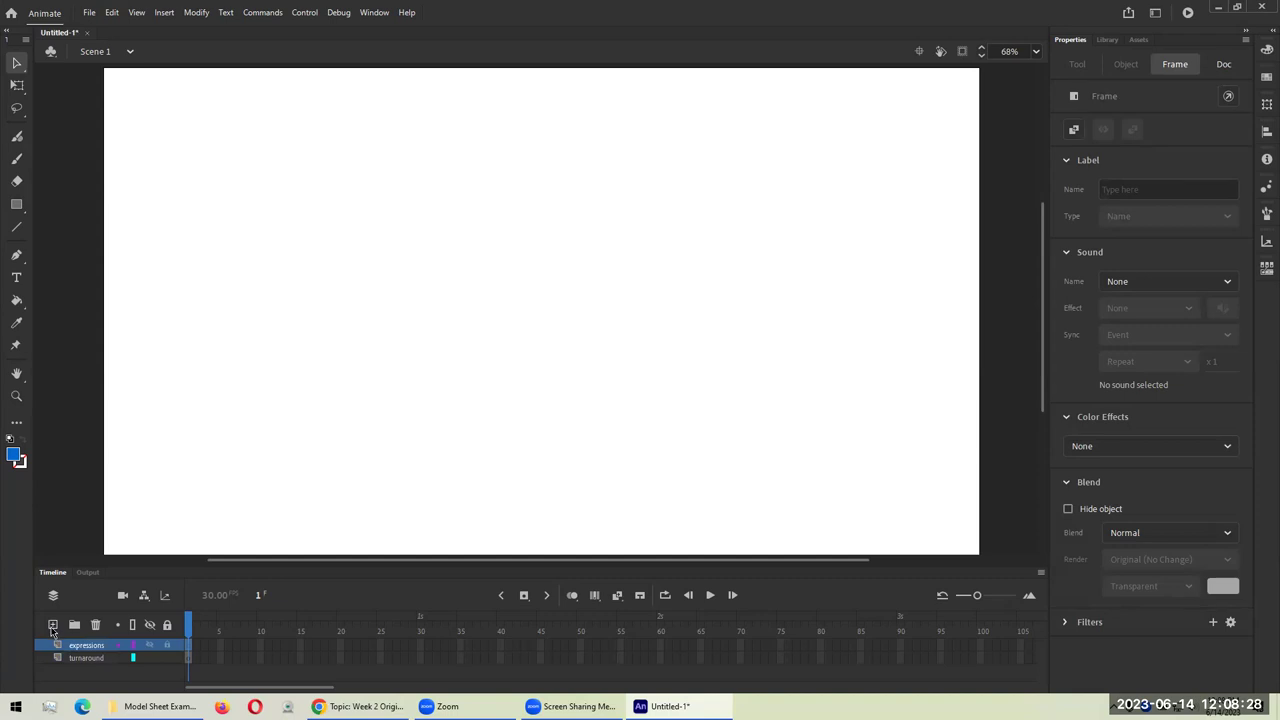
Step: Add a third layer named poses on top and make the Timeline panel taller
{"action": "left_click", "coordinate": [53, 625]}
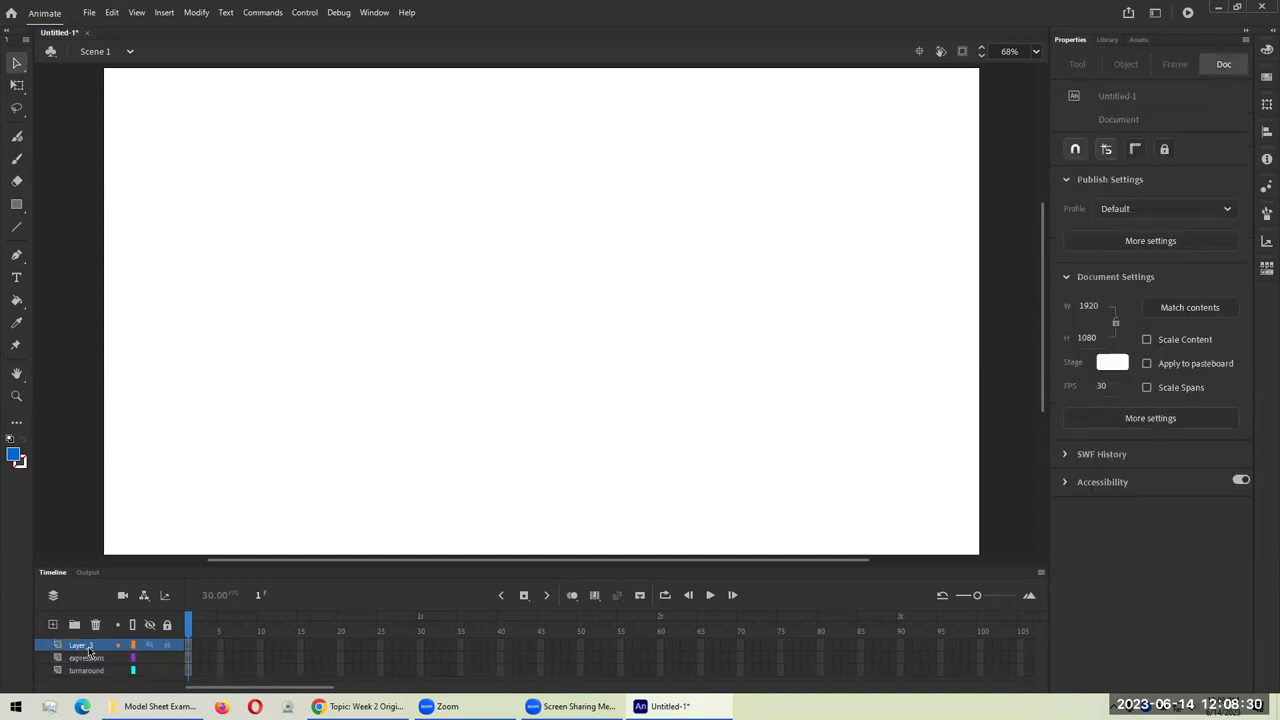
{"action": "left_click", "coordinate": [85, 647]}
{"action": "double_click", "coordinate": [80, 646]}
{"action": "type", "text": "pose"}
{"action": "key", "text": "Return"}
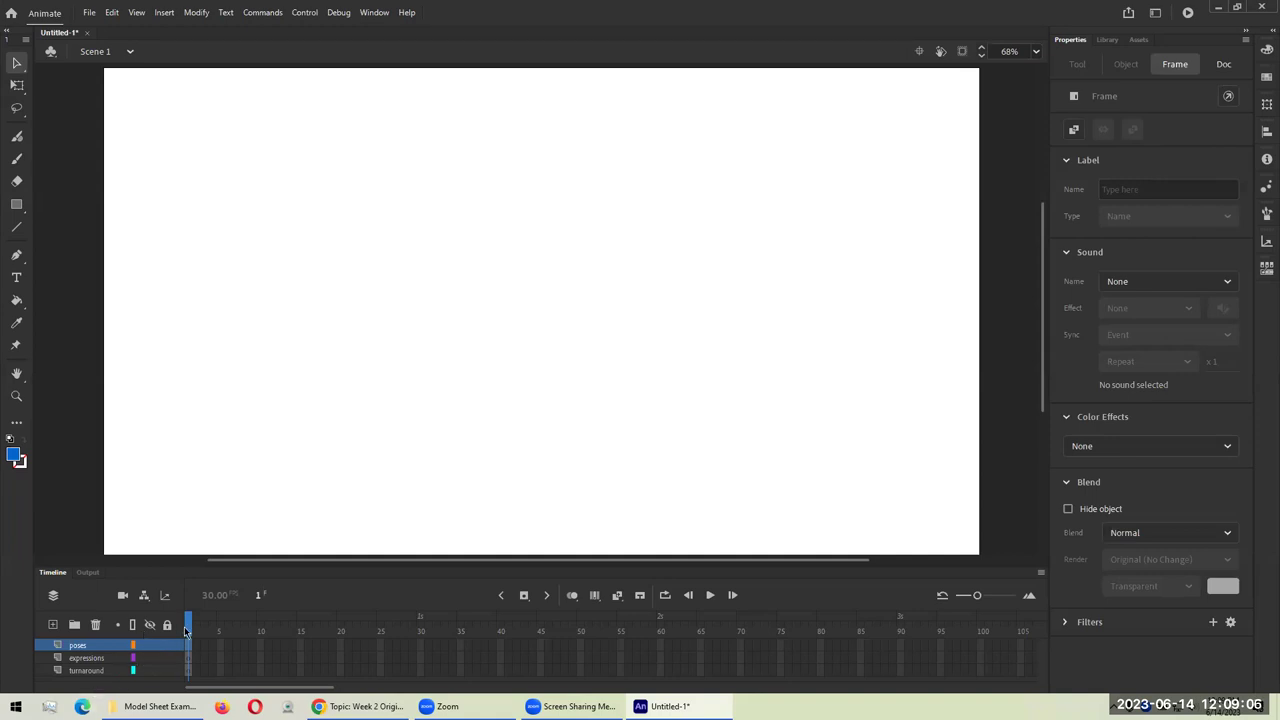
{"action": "left_click_drag", "start_coordinate": [248, 570], "coordinate": [244, 545]}
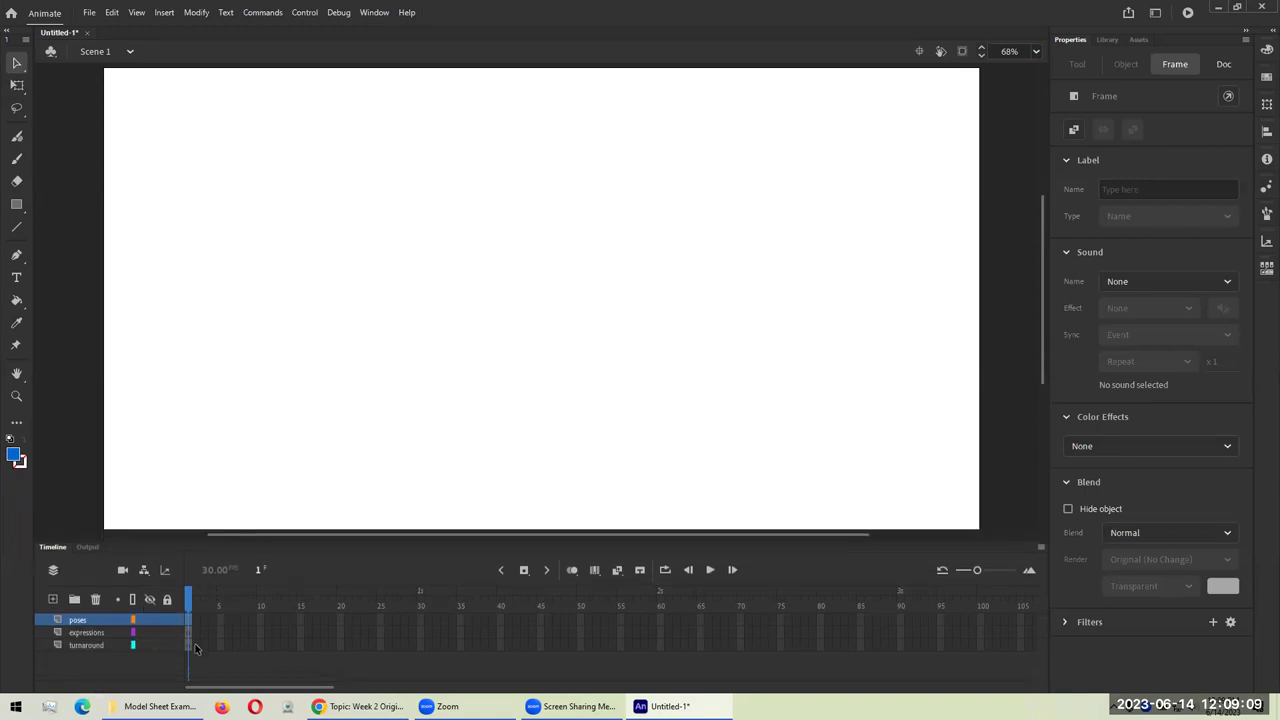
Step: On the turnaround layer, brush three stick figures side by side, redoing the oversized left head
{"action": "left_click", "coordinate": [89, 645]}
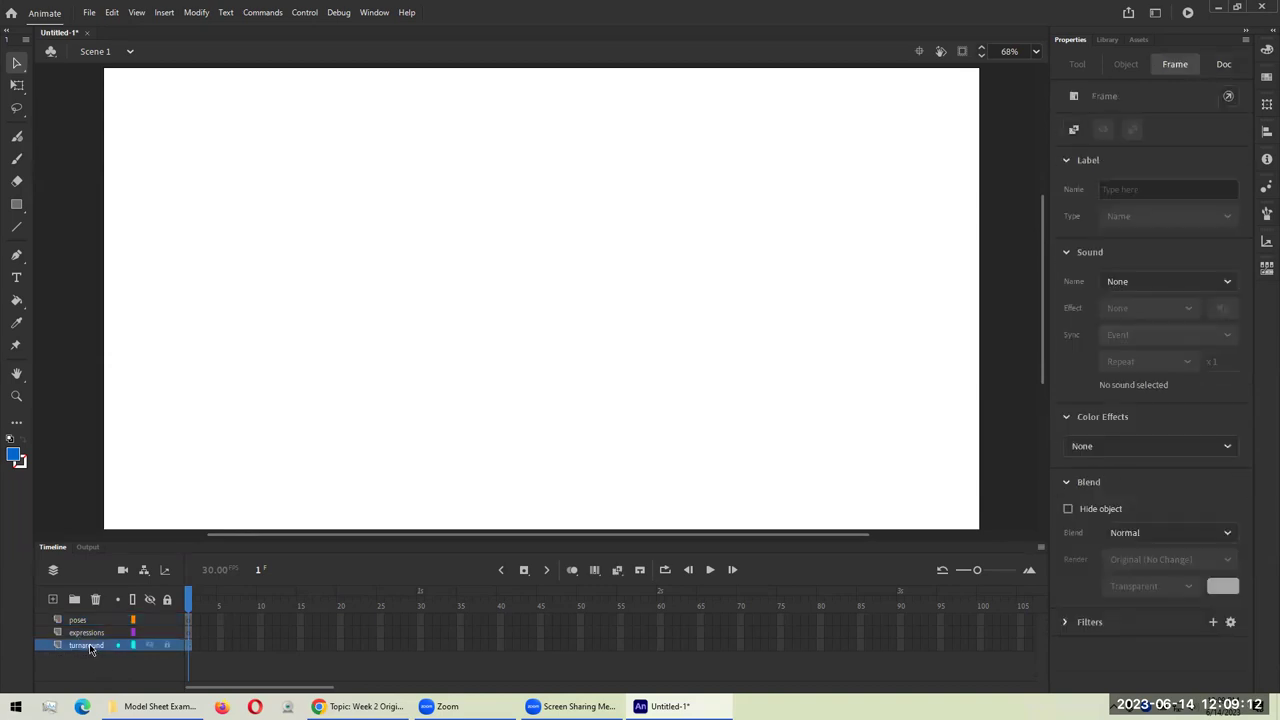
{"action": "key", "text": "b"}
{"action": "mouse_move", "coordinate": [546, 183]}
{"action": "left_mouse_down"}
{"action": "mouse_move", "coordinate": [503, 182]}
{"action": "mouse_move", "coordinate": [551, 252]}
{"action": "mouse_move", "coordinate": [545, 181]}
{"action": "left_mouse_up"}
{"action": "mouse_move", "coordinate": [532, 245]}
{"action": "left_mouse_down"}
{"action": "mouse_move", "coordinate": [546, 387]}
{"action": "mouse_move", "coordinate": [561, 402]}
{"action": "mouse_move", "coordinate": [533, 421]}
{"action": "left_mouse_up"}
{"action": "left_click_drag", "start_coordinate": [498, 285], "coordinate": [613, 294]}
{"action": "mouse_move", "coordinate": [822, 209]}
{"action": "left_mouse_down"}
{"action": "mouse_move", "coordinate": [765, 266]}
{"action": "mouse_move", "coordinate": [801, 215]}
{"action": "left_mouse_up"}
{"action": "mouse_move", "coordinate": [790, 273]}
{"action": "left_mouse_down"}
{"action": "mouse_move", "coordinate": [804, 394]}
{"action": "mouse_move", "coordinate": [793, 408]}
{"action": "left_mouse_up"}
{"action": "left_click_drag", "start_coordinate": [808, 313], "coordinate": [775, 347]}
{"action": "mouse_move", "coordinate": [238, 170]}
{"action": "left_mouse_down"}
{"action": "mouse_move", "coordinate": [219, 244]}
{"action": "mouse_move", "coordinate": [347, 203]}
{"action": "mouse_move", "coordinate": [238, 169]}
{"action": "mouse_move", "coordinate": [258, 235]}
{"action": "left_mouse_up"}
{"action": "key", "text": "ctrl+z"}
{"action": "mouse_move", "coordinate": [206, 280]}
{"action": "left_mouse_down"}
{"action": "mouse_move", "coordinate": [217, 429]}
{"action": "mouse_move", "coordinate": [236, 466]}
{"action": "mouse_move", "coordinate": [181, 474]}
{"action": "left_mouse_up"}
{"action": "left_click_drag", "start_coordinate": [194, 351], "coordinate": [240, 353]}
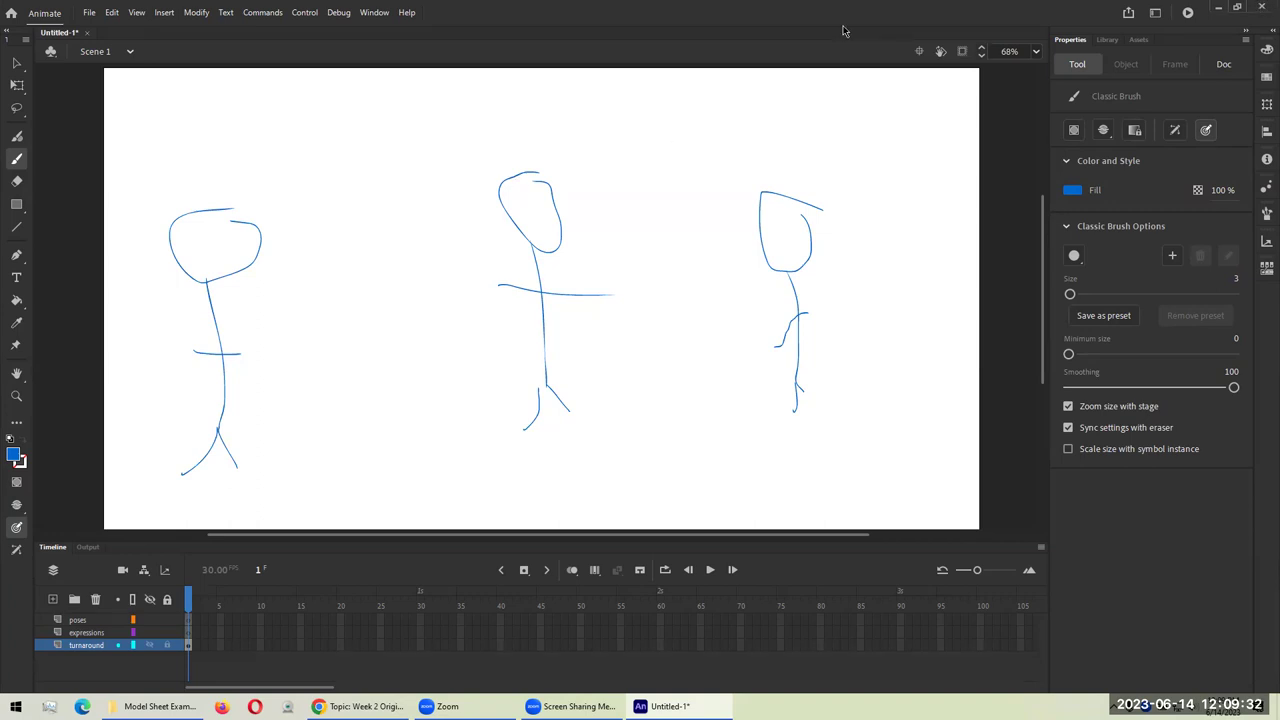
Step: Hide turnaround and brush three faces with eyes and mouths on the expressions layer
{"action": "left_click", "coordinate": [156, 646]}
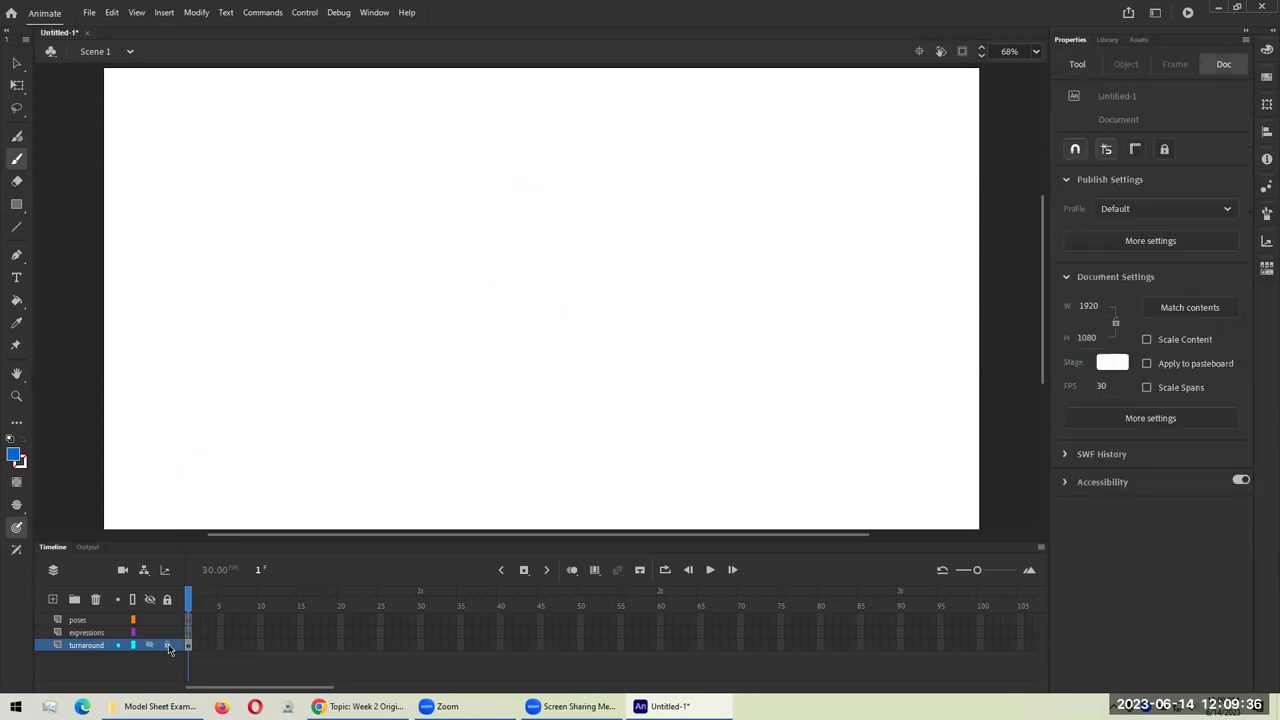
{"action": "left_click", "coordinate": [149, 634]}
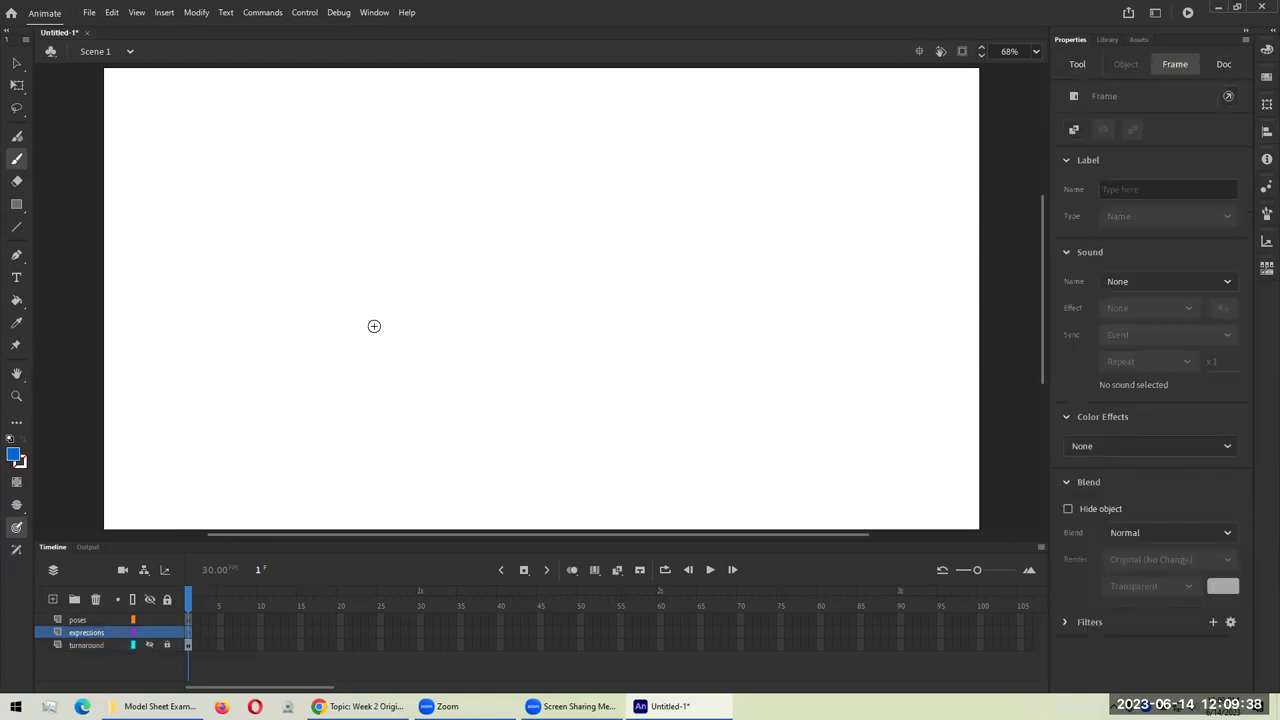
{"action": "mouse_move", "coordinate": [203, 147]}
{"action": "left_mouse_down"}
{"action": "mouse_move", "coordinate": [289, 289]}
{"action": "mouse_move", "coordinate": [226, 183]}
{"action": "mouse_move", "coordinate": [213, 184]}
{"action": "left_mouse_up"}
{"action": "left_click_drag", "start_coordinate": [493, 227], "coordinate": [540, 218]}
{"action": "mouse_move", "coordinate": [645, 243]}
{"action": "left_mouse_down"}
{"action": "mouse_move", "coordinate": [632, 370]}
{"action": "mouse_move", "coordinate": [757, 332]}
{"action": "mouse_move", "coordinate": [640, 233]}
{"action": "mouse_move", "coordinate": [638, 278]}
{"action": "left_mouse_up"}
{"action": "mouse_move", "coordinate": [224, 238]}
{"action": "left_mouse_down"}
{"action": "mouse_move", "coordinate": [255, 245]}
{"action": "mouse_move", "coordinate": [268, 276]}
{"action": "left_mouse_up"}
{"action": "mouse_move", "coordinate": [464, 283]}
{"action": "left_mouse_down"}
{"action": "mouse_move", "coordinate": [511, 285]}
{"action": "mouse_move", "coordinate": [500, 316]}
{"action": "left_mouse_up"}
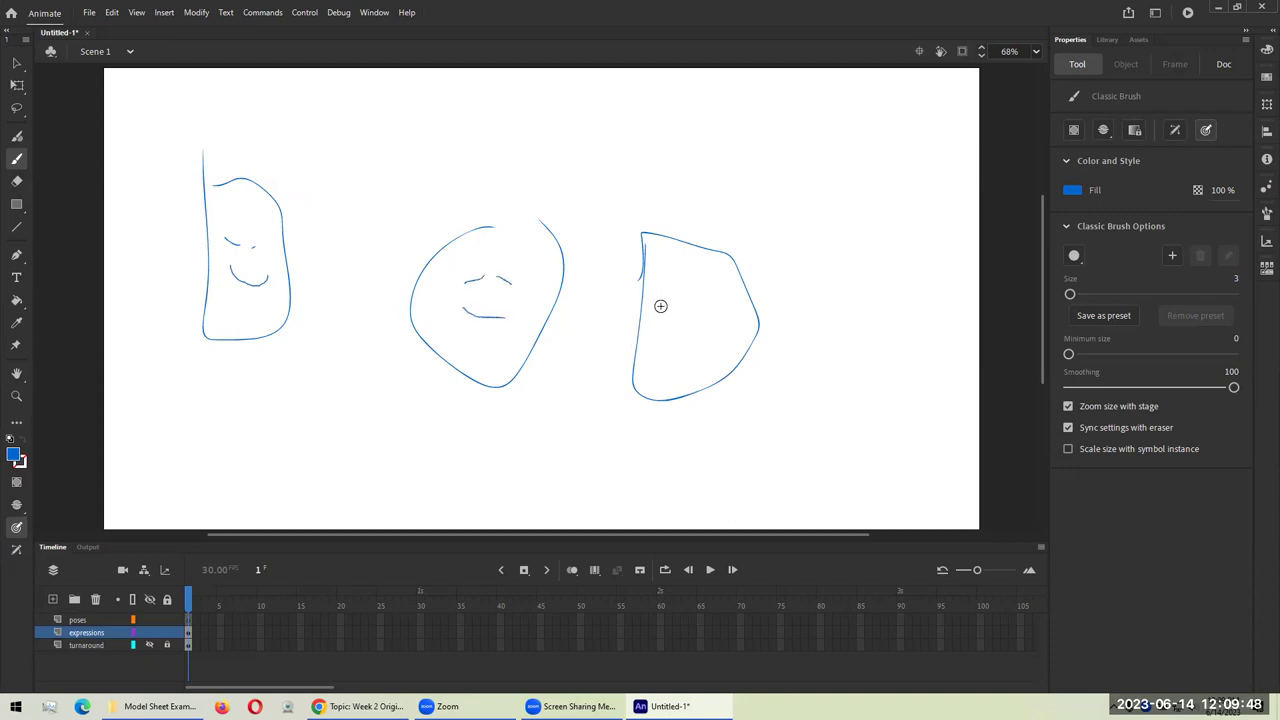
{"action": "mouse_move", "coordinate": [663, 301]}
{"action": "left_mouse_down"}
{"action": "mouse_move", "coordinate": [686, 289]}
{"action": "mouse_move", "coordinate": [710, 313]}
{"action": "mouse_move", "coordinate": [690, 324]}
{"action": "left_mouse_up"}
Step: Hide expressions and brush standing, crouching and leaning stick figures on the poses layer
{"action": "left_click", "coordinate": [147, 633]}
{"action": "left_click", "coordinate": [148, 632]}
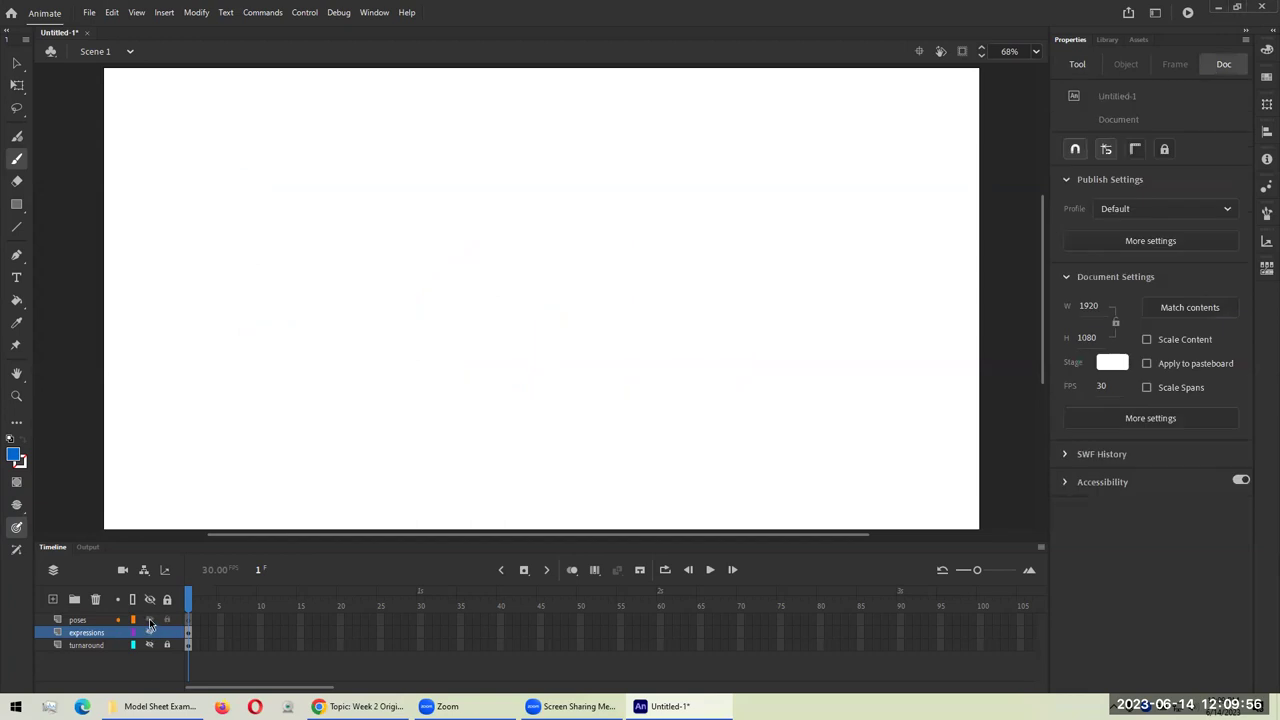
{"action": "left_click", "coordinate": [105, 621]}
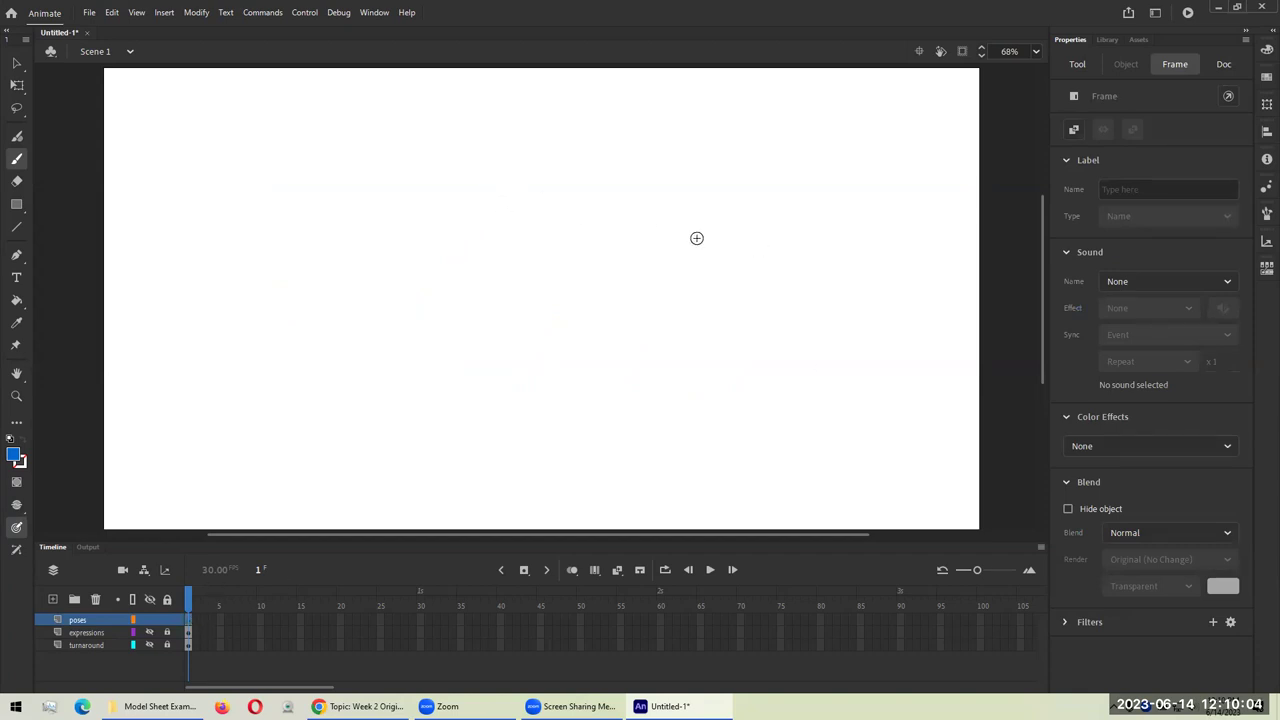
{"action": "mouse_move", "coordinate": [598, 200]}
{"action": "left_mouse_down"}
{"action": "mouse_move", "coordinate": [543, 237]}
{"action": "mouse_move", "coordinate": [594, 229]}
{"action": "mouse_move", "coordinate": [578, 394]}
{"action": "mouse_move", "coordinate": [577, 371]}
{"action": "mouse_move", "coordinate": [603, 424]}
{"action": "mouse_move", "coordinate": [558, 428]}
{"action": "left_mouse_up"}
{"action": "mouse_move", "coordinate": [585, 306]}
{"action": "left_mouse_down"}
{"action": "mouse_move", "coordinate": [597, 355]}
{"action": "mouse_move", "coordinate": [552, 331]}
{"action": "left_mouse_up"}
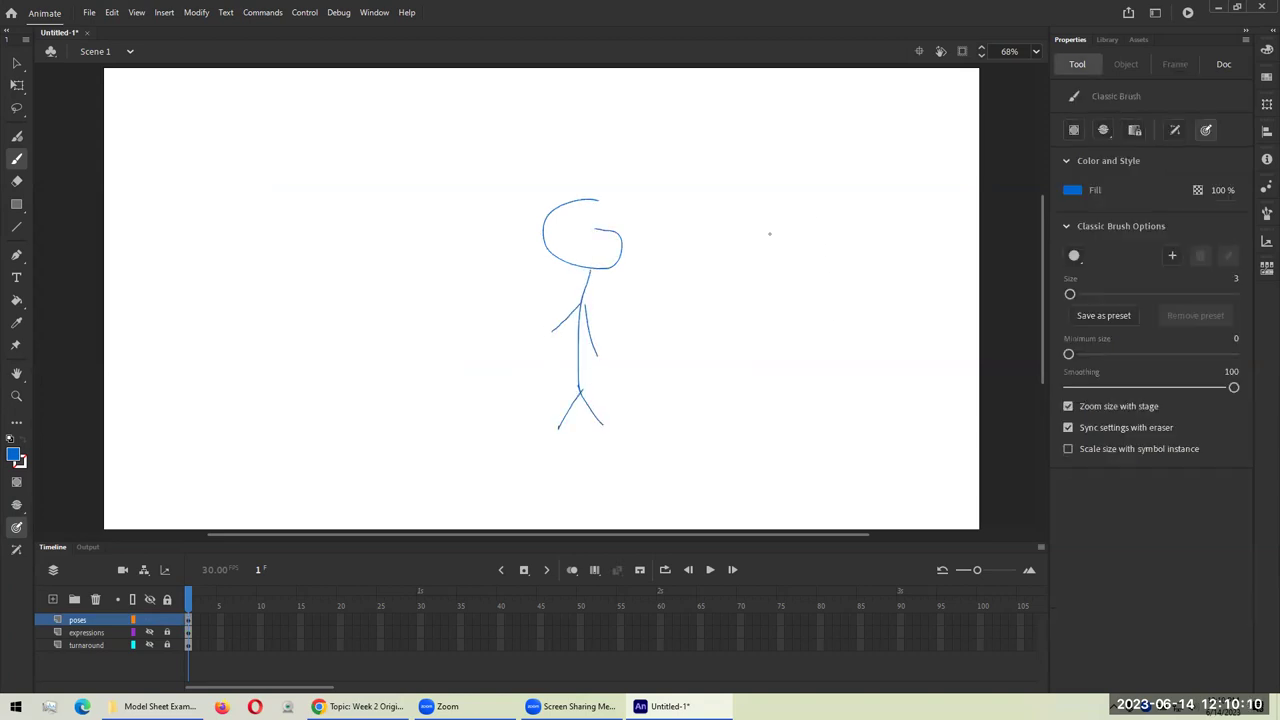
{"action": "left_click_drag", "start_coordinate": [823, 218], "coordinate": [790, 223]}
{"action": "mouse_move", "coordinate": [776, 312]}
{"action": "left_mouse_down"}
{"action": "mouse_move", "coordinate": [746, 345]}
{"action": "mouse_move", "coordinate": [802, 368]}
{"action": "mouse_move", "coordinate": [851, 360]}
{"action": "mouse_move", "coordinate": [801, 398]}
{"action": "left_mouse_up"}
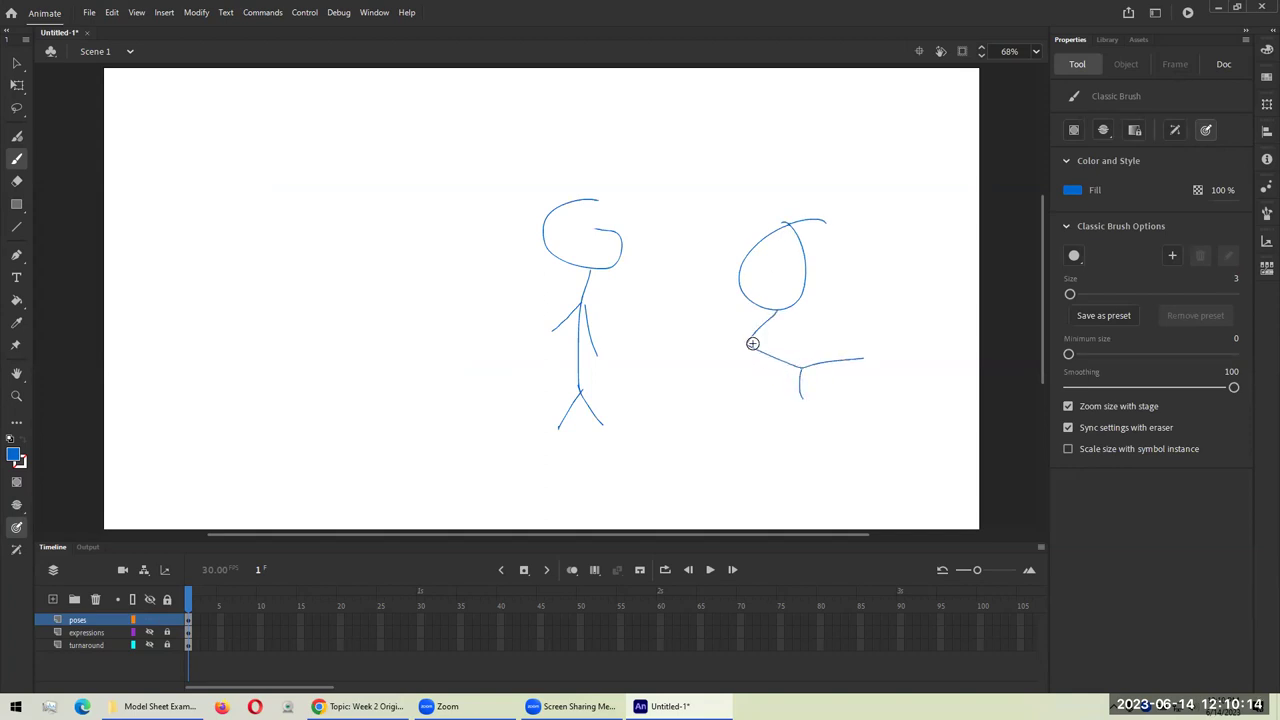
{"action": "mouse_move", "coordinate": [745, 332]}
{"action": "left_mouse_down"}
{"action": "mouse_move", "coordinate": [726, 345]}
{"action": "mouse_move", "coordinate": [802, 344]}
{"action": "left_mouse_up"}
{"action": "mouse_move", "coordinate": [300, 231]}
{"action": "left_mouse_down"}
{"action": "mouse_move", "coordinate": [248, 245]}
{"action": "mouse_move", "coordinate": [298, 239]}
{"action": "mouse_move", "coordinate": [220, 380]}
{"action": "left_mouse_up"}
{"action": "mouse_move", "coordinate": [255, 305]}
{"action": "left_mouse_down"}
{"action": "mouse_move", "coordinate": [308, 287]}
{"action": "mouse_move", "coordinate": [255, 268]}
{"action": "left_mouse_up"}
{"action": "mouse_move", "coordinate": [223, 375]}
{"action": "left_mouse_down"}
{"action": "mouse_move", "coordinate": [212, 433]}
{"action": "mouse_move", "coordinate": [184, 432]}
{"action": "left_mouse_up"}
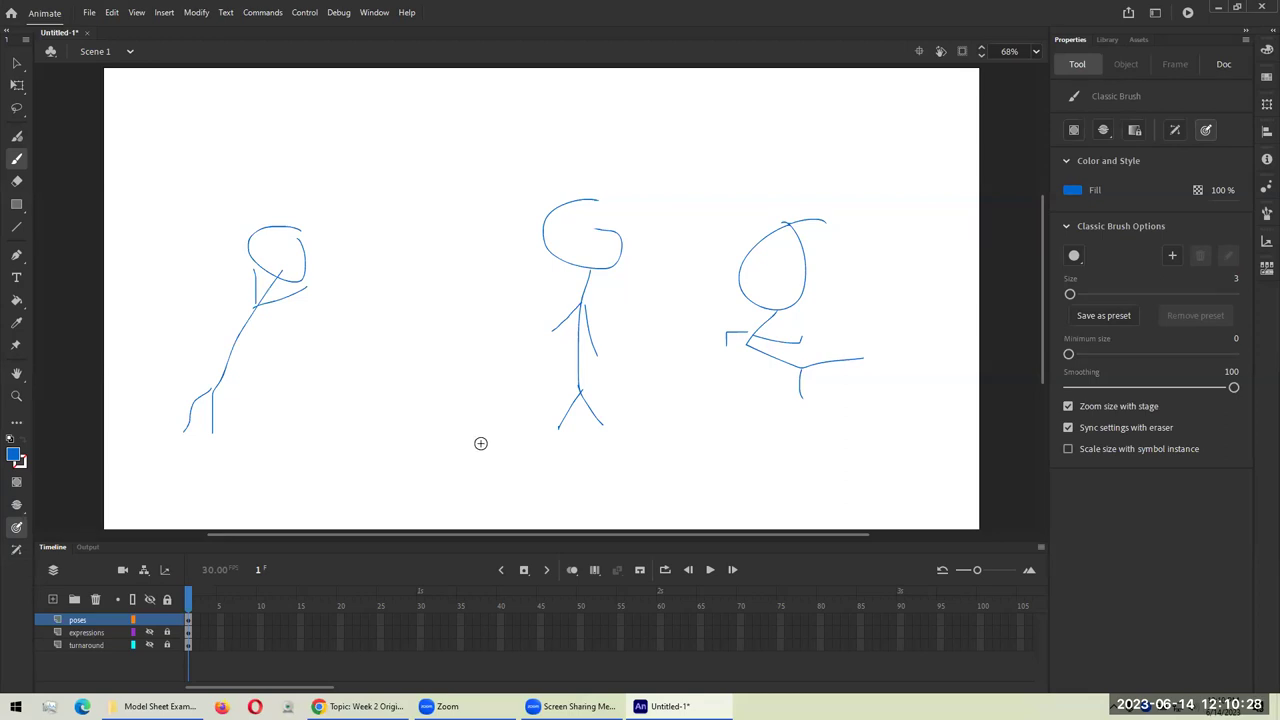
Step: Hide the poses layer and save the file as LASTNAME-wk2Model.fla in the SDCE folder
{"action": "left_click", "coordinate": [149, 620]}
{"action": "key", "text": "ctrl+s"}
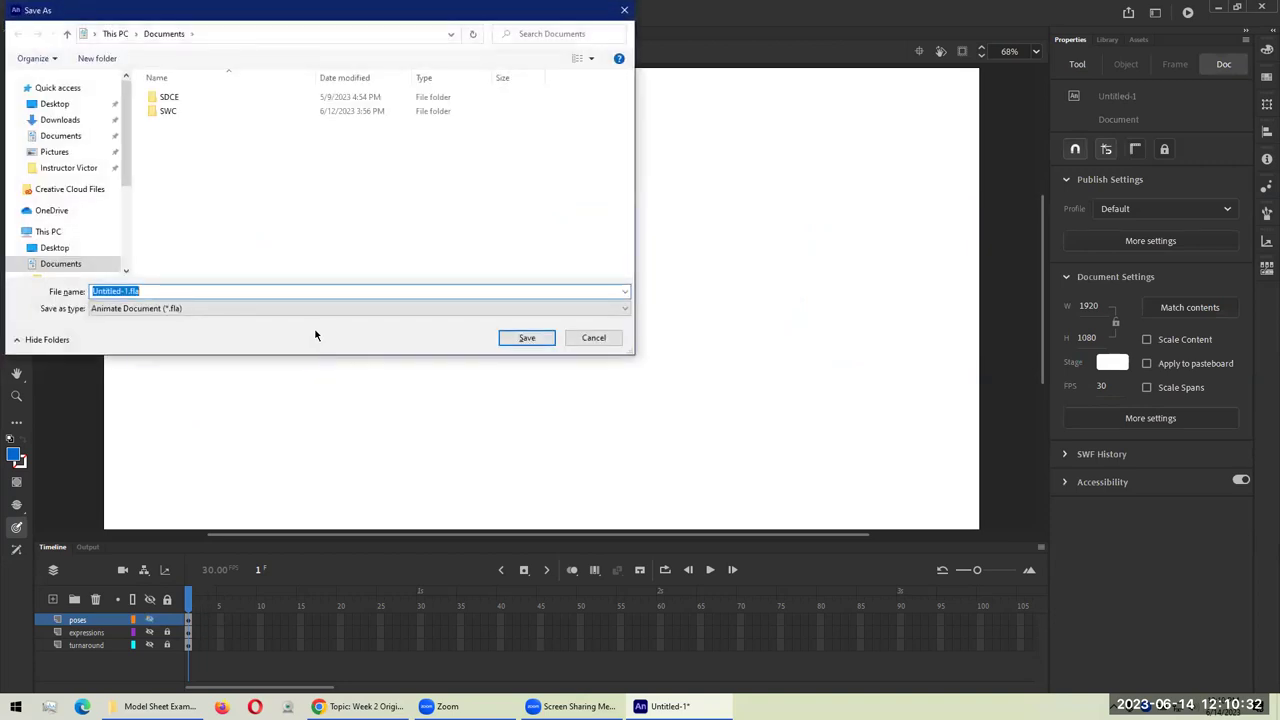
{"action": "double_click", "coordinate": [167, 98]}
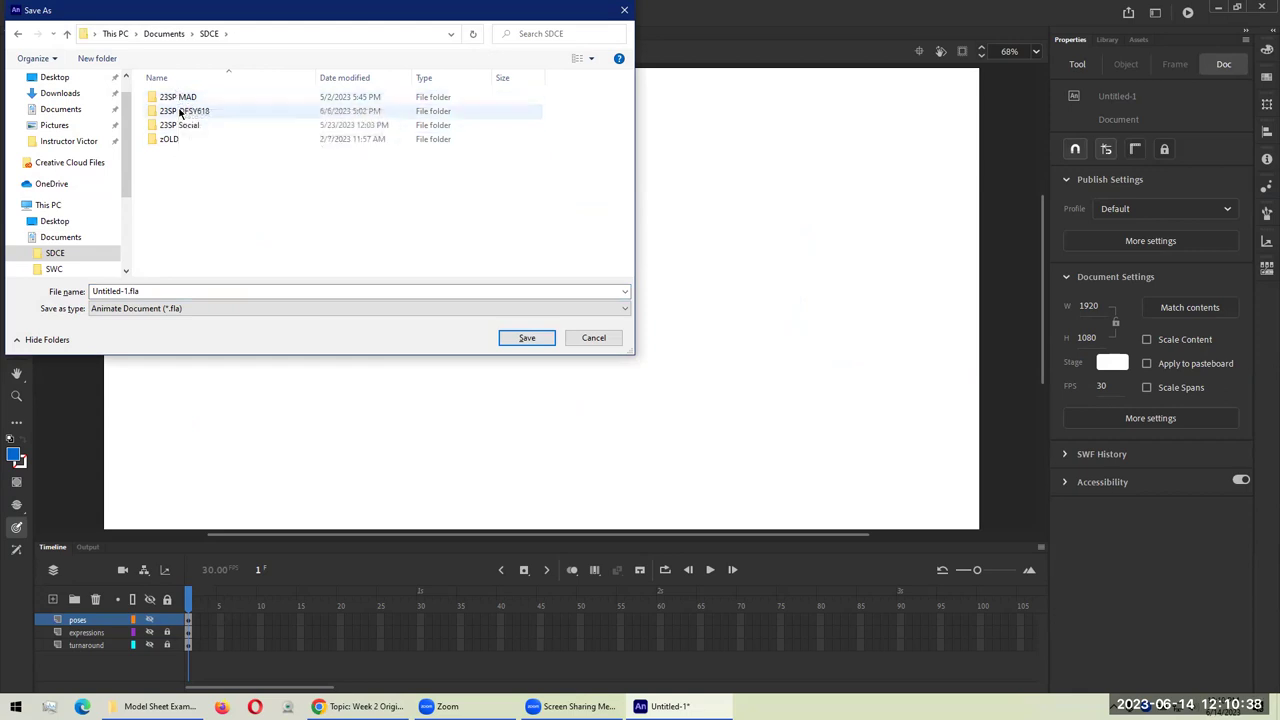
{"action": "left_click", "coordinate": [168, 291]}
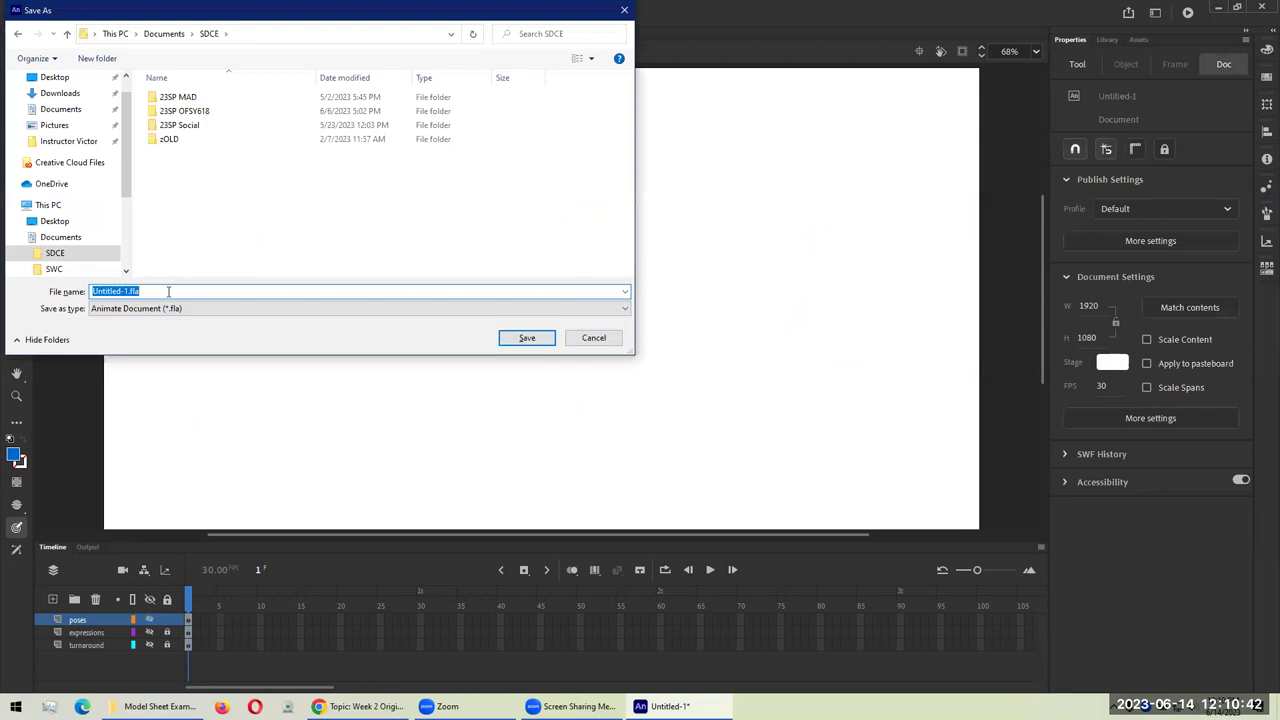
{"action": "type", "text": "LASTNAME-wk2Model"}
{"action": "left_click", "coordinate": [527, 338]}
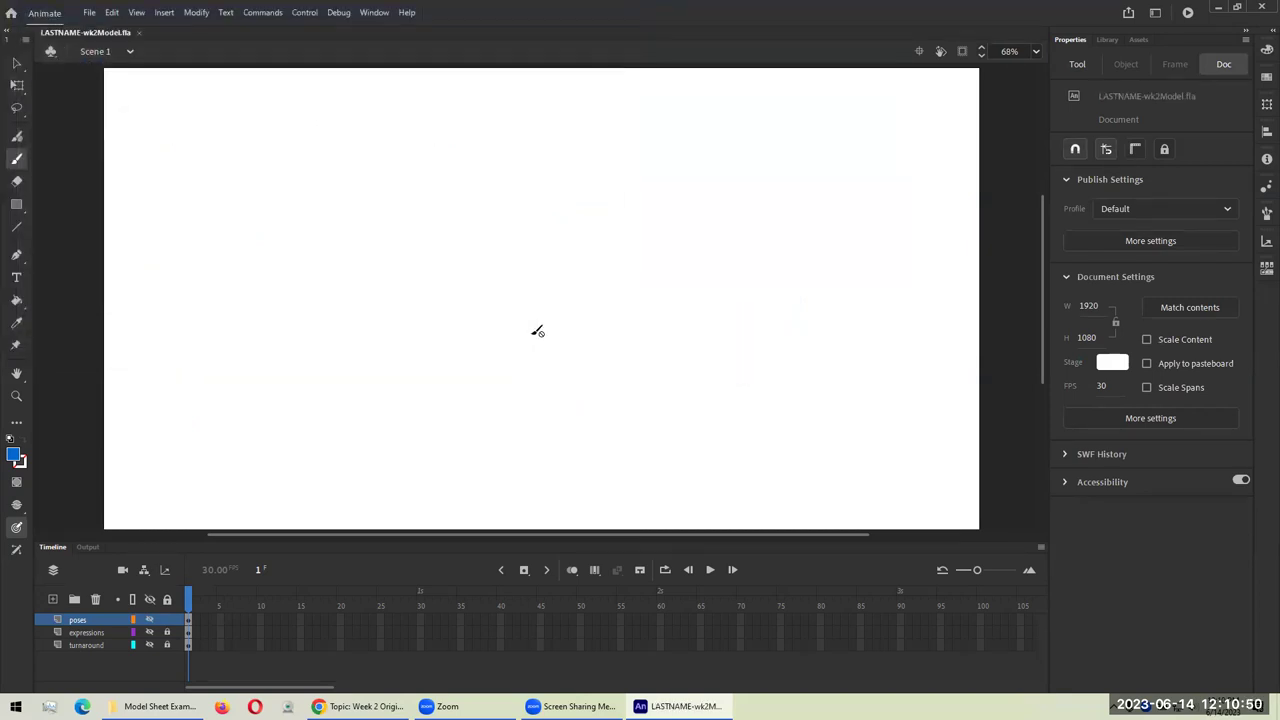
Step: Show all three layers, then hide poses and expressions and select the expressions layer
{"action": "left_click", "coordinate": [150, 620]}
{"action": "left_click", "coordinate": [150, 632]}
{"action": "left_click", "coordinate": [150, 645]}
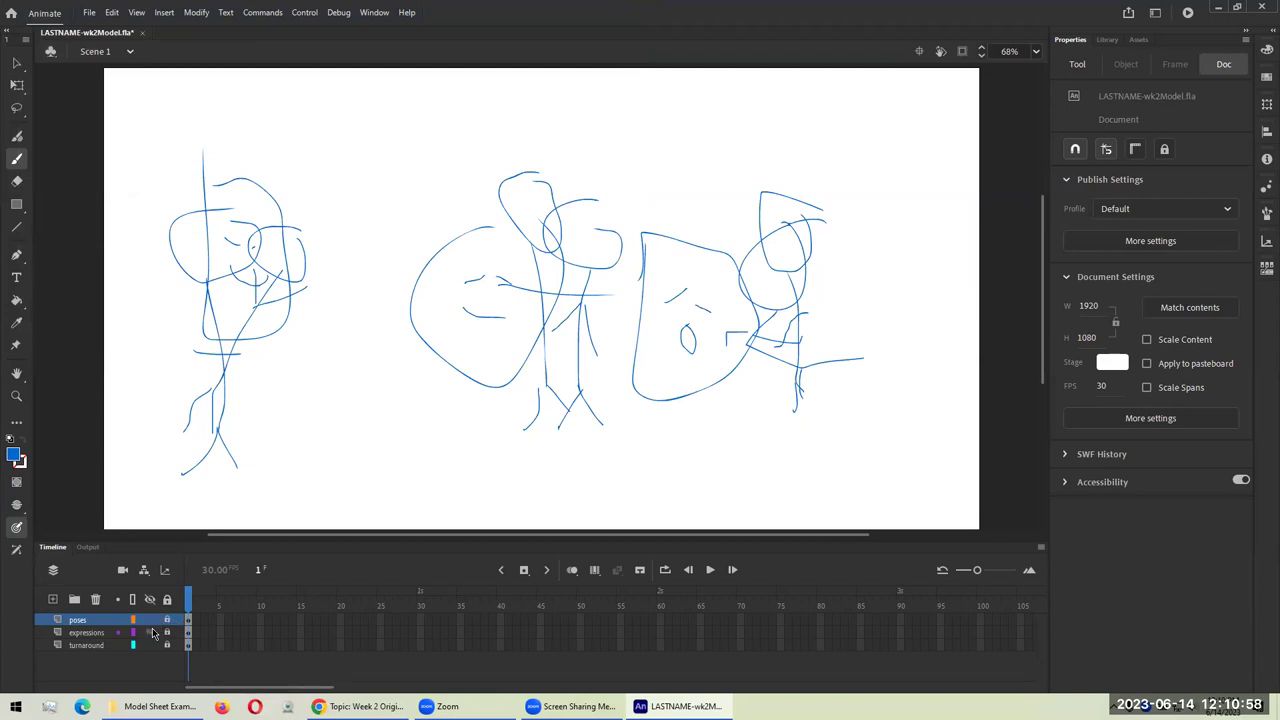
{"action": "left_click_drag", "start_coordinate": [150, 632], "coordinate": [137, 653]}
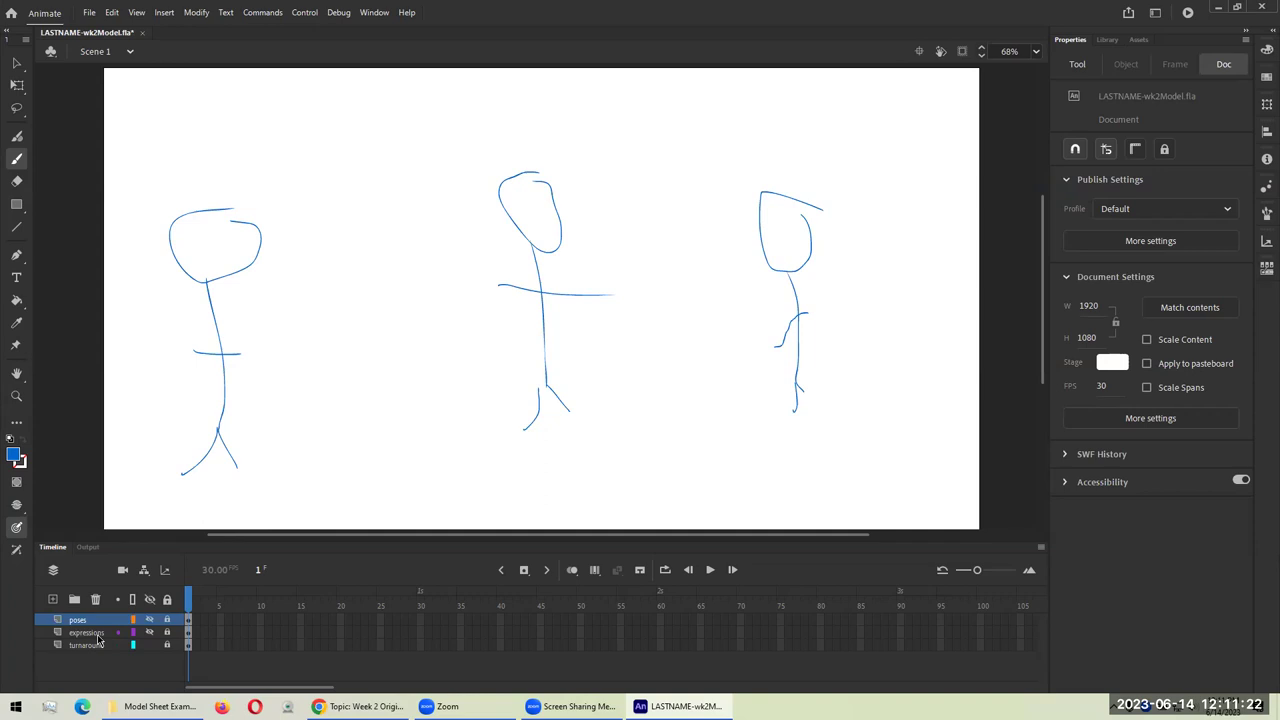
{"action": "left_click", "coordinate": [85, 634]}
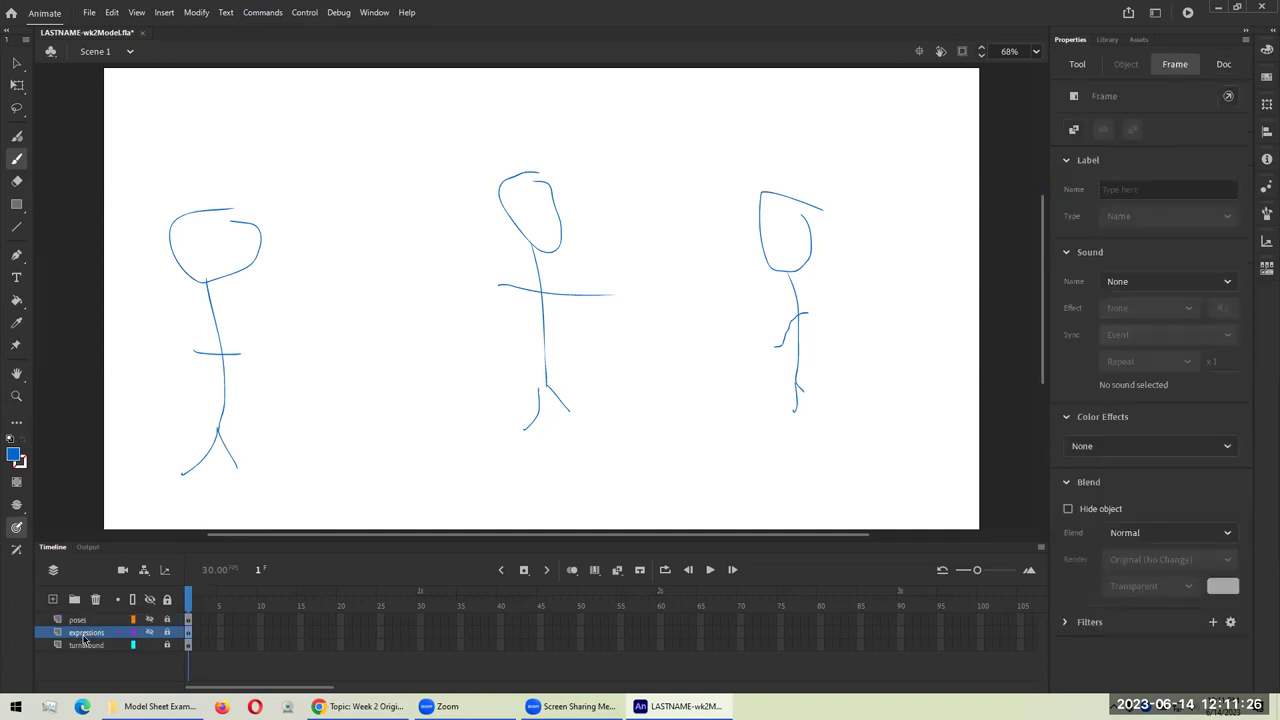
Step: Change the expressions and poses layers to Guide type in Layer Properties
{"action": "right_click", "coordinate": [85, 636]}
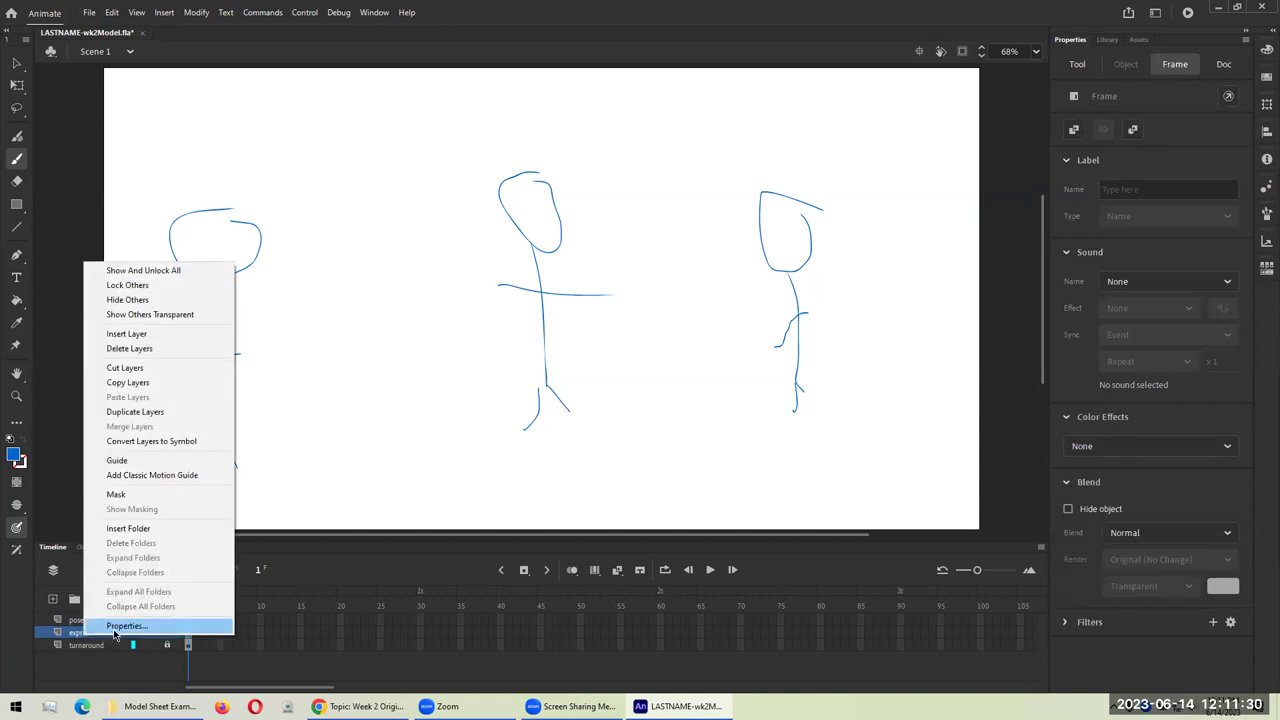
{"action": "left_click", "coordinate": [126, 626]}
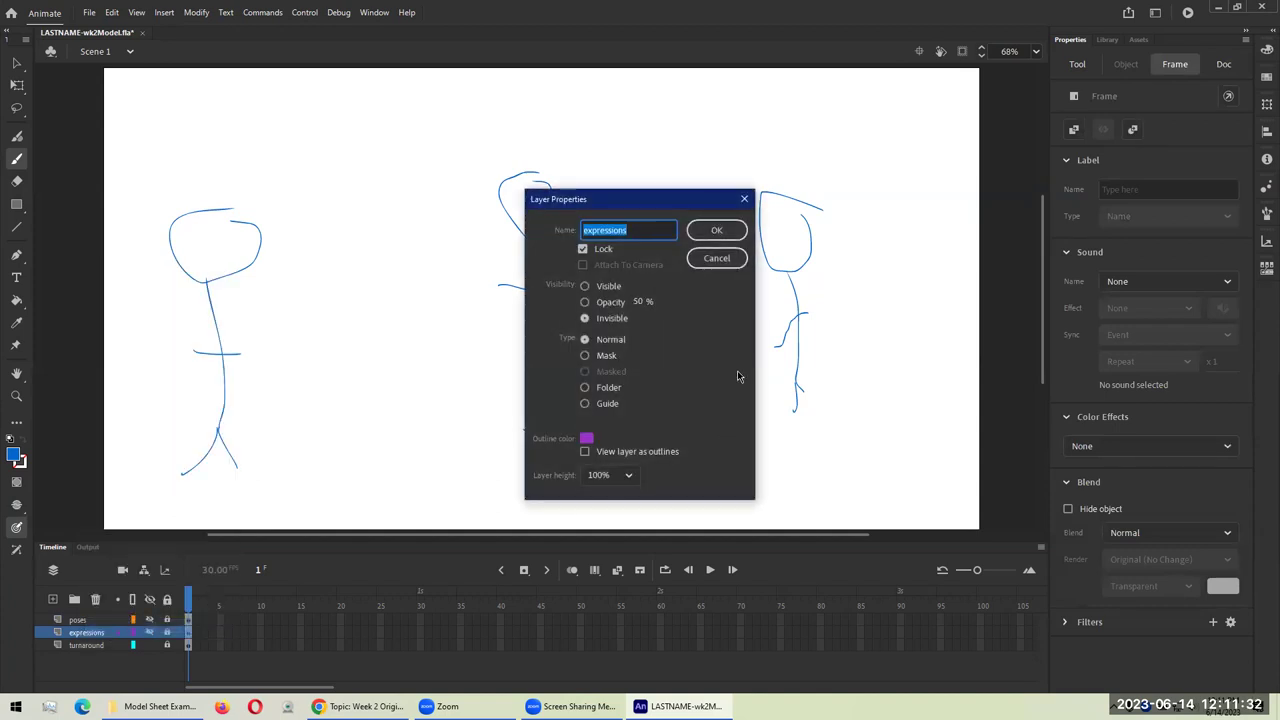
{"action": "left_click", "coordinate": [599, 406]}
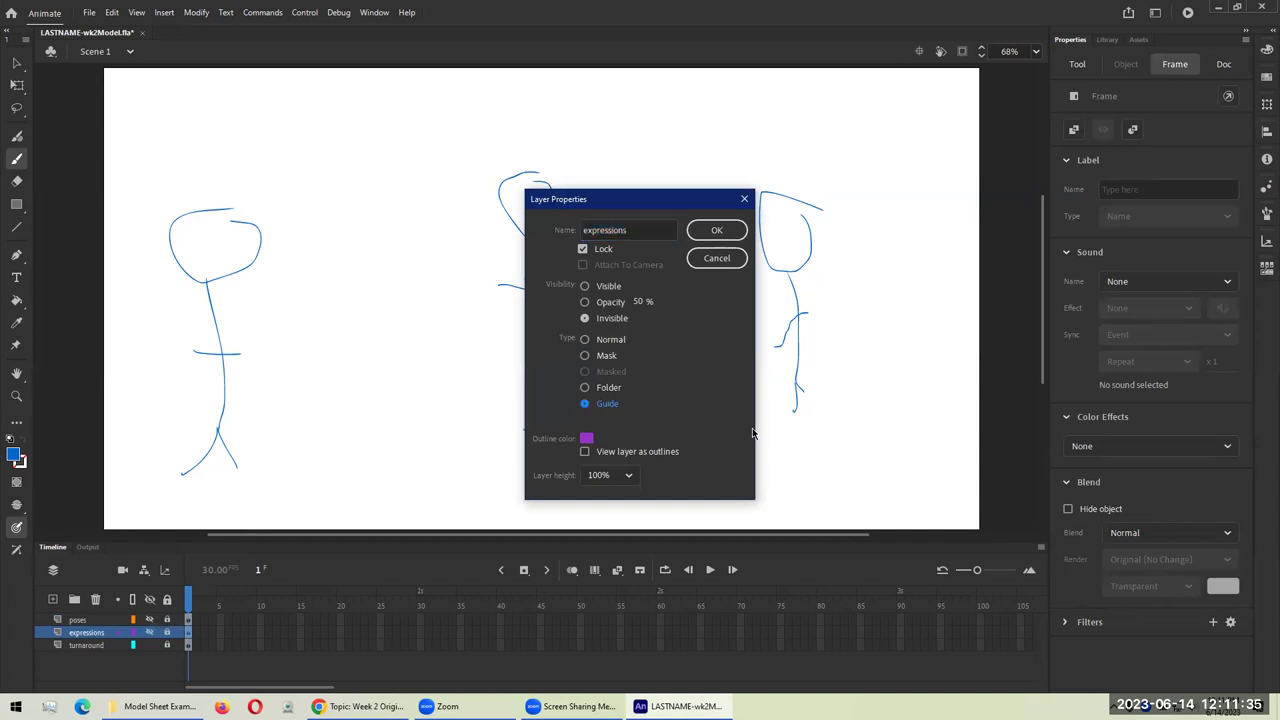
{"action": "left_click", "coordinate": [718, 231]}
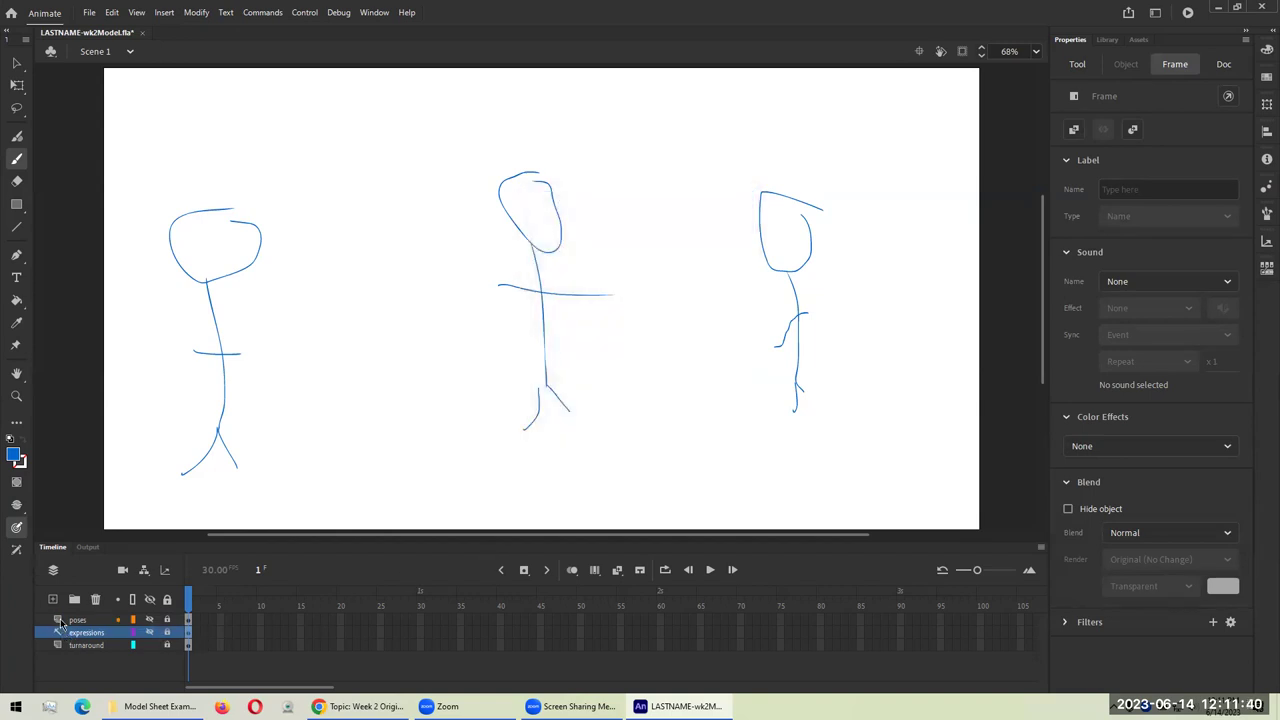
{"action": "left_click", "coordinate": [60, 621]}
{"action": "right_click", "coordinate": [60, 621]}
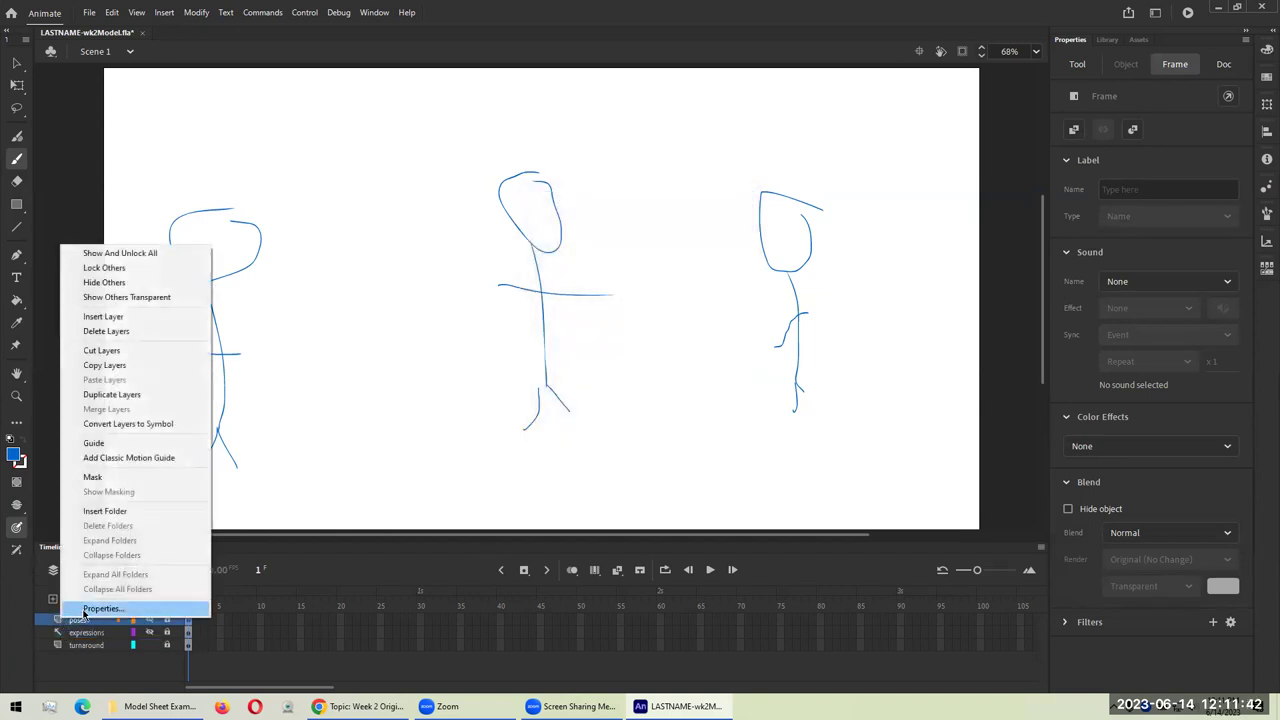
{"action": "left_click", "coordinate": [86, 609]}
{"action": "left_click", "coordinate": [606, 405]}
{"action": "left_click", "coordinate": [716, 231]}
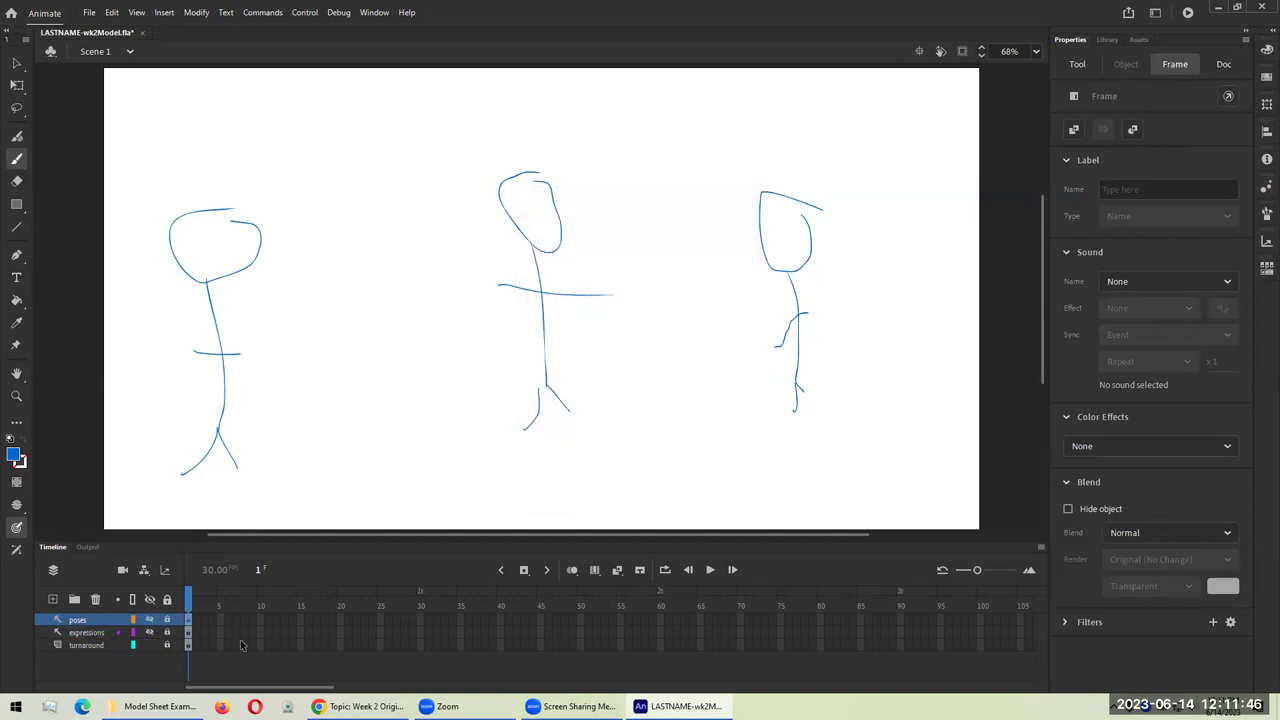
Step: Check the turnaround and expressions layer properties, closing both without changes
{"action": "left_click", "coordinate": [88, 645]}
{"action": "right_click", "coordinate": [60, 650]}
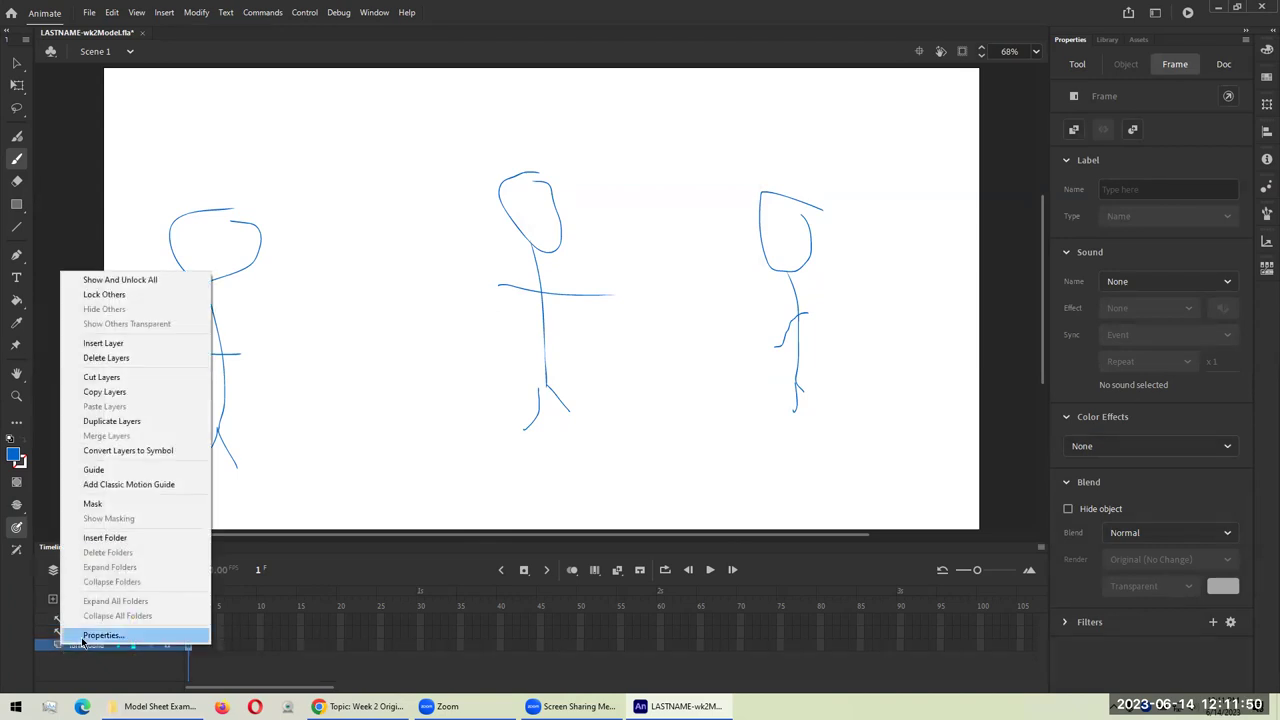
{"action": "left_click", "coordinate": [85, 640]}
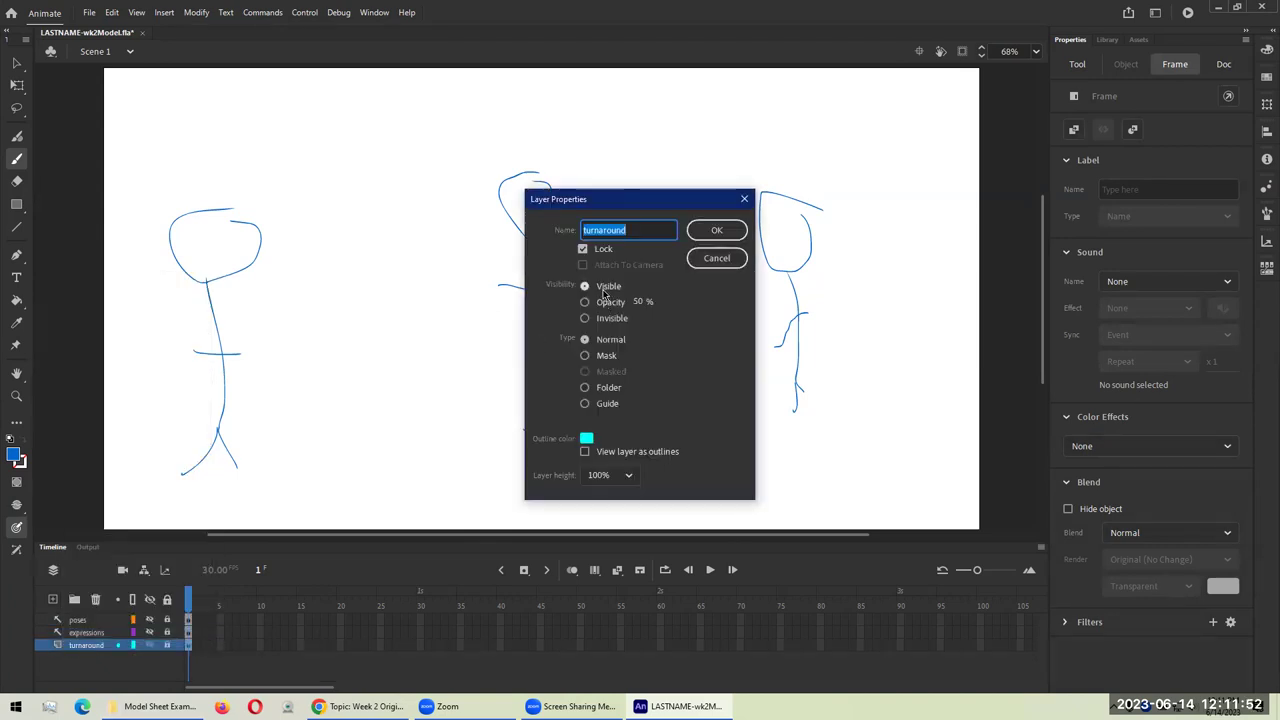
{"action": "left_click", "coordinate": [716, 258]}
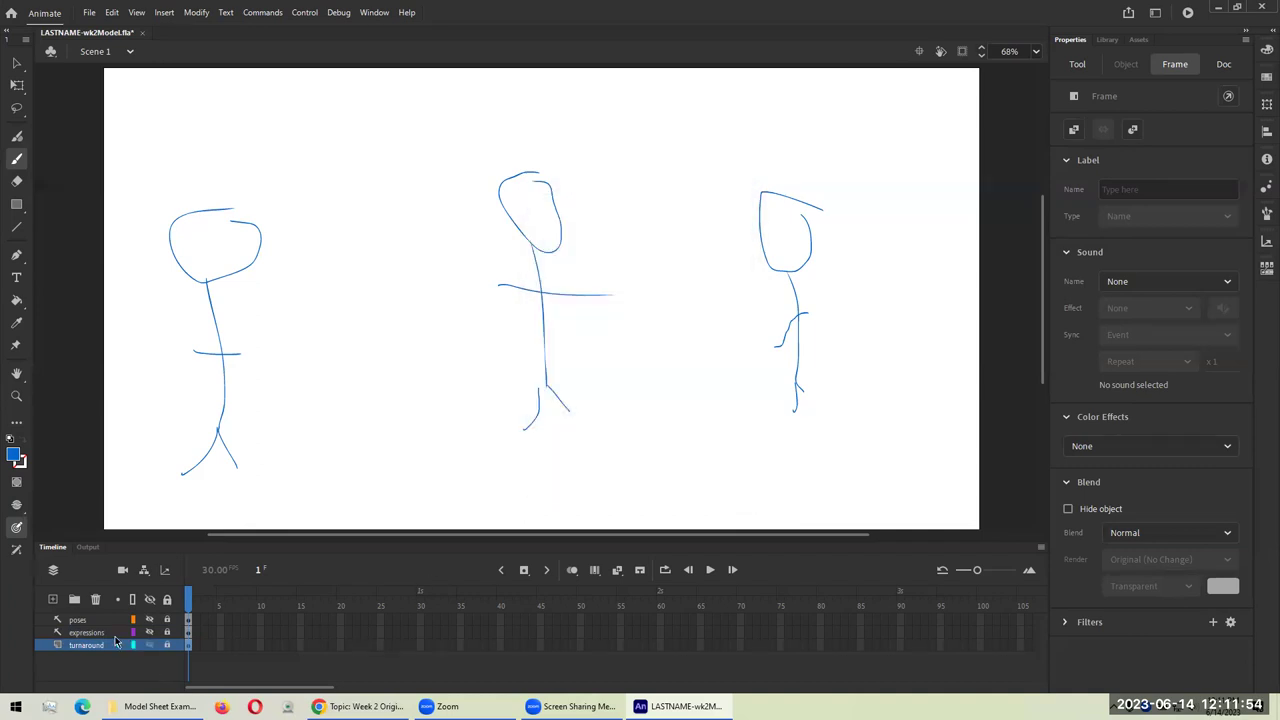
{"action": "right_click", "coordinate": [86, 634]}
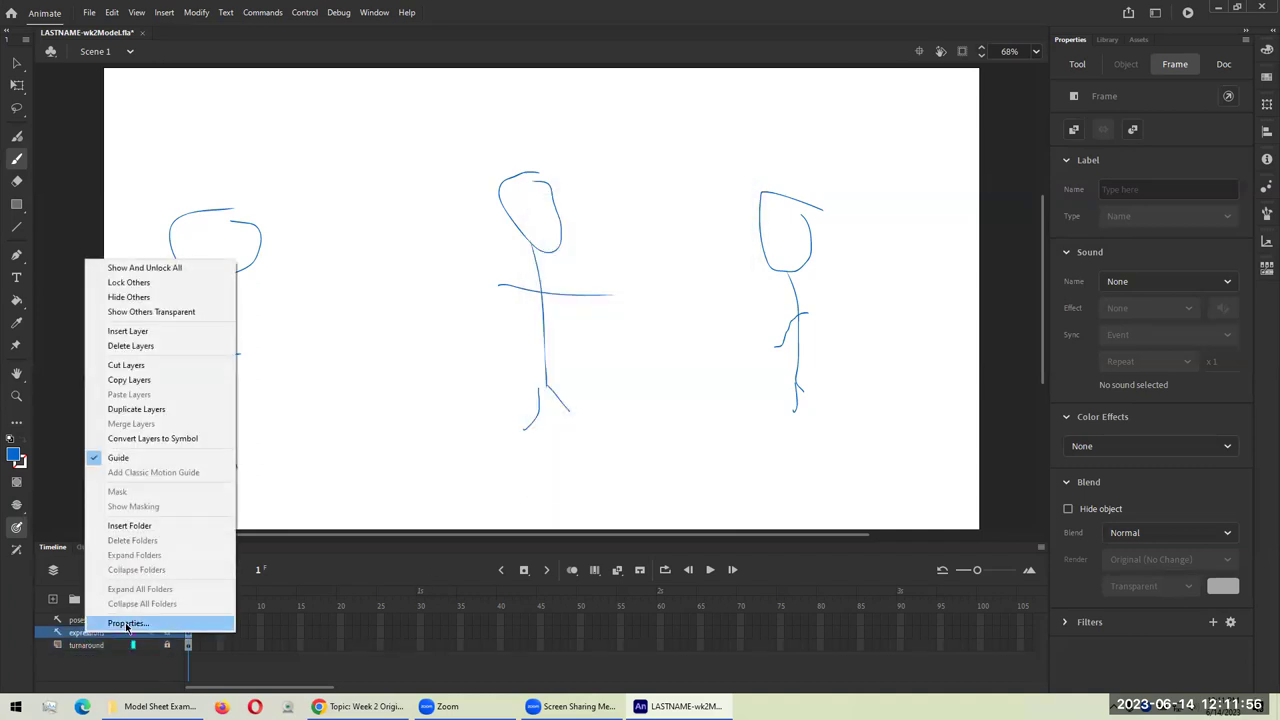
{"action": "left_click", "coordinate": [126, 623]}
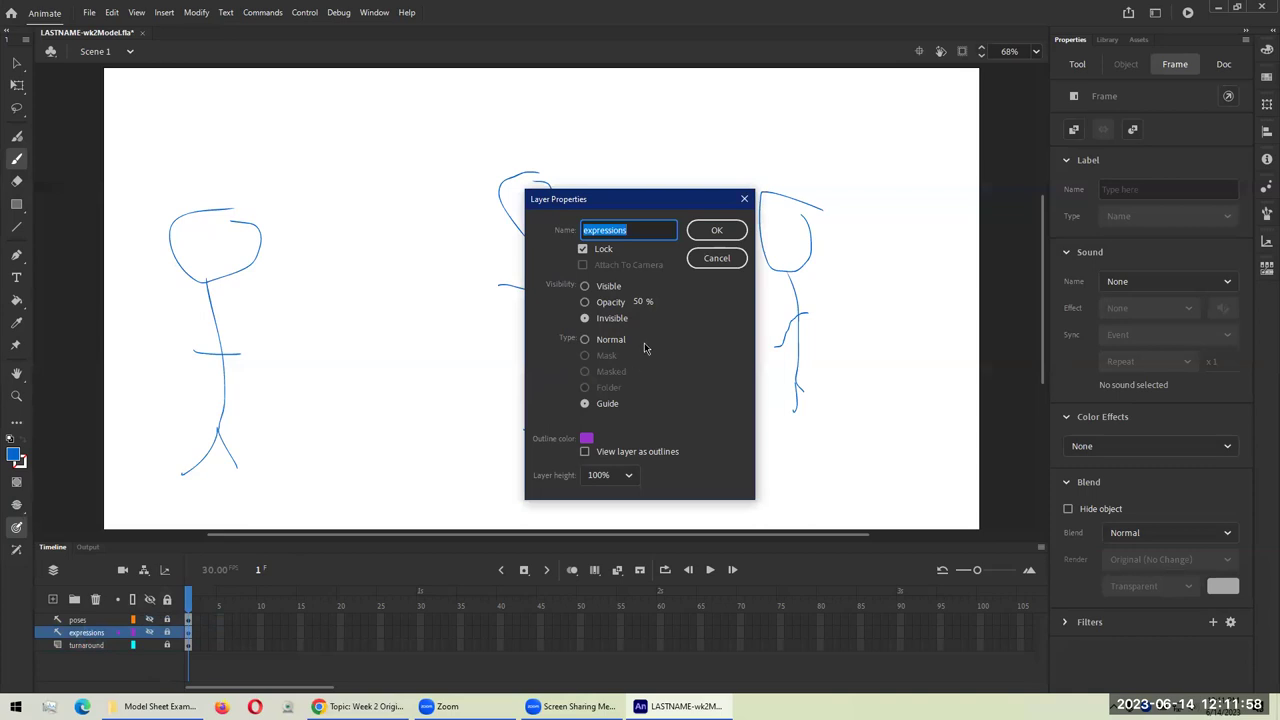
{"action": "left_click", "coordinate": [716, 258]}
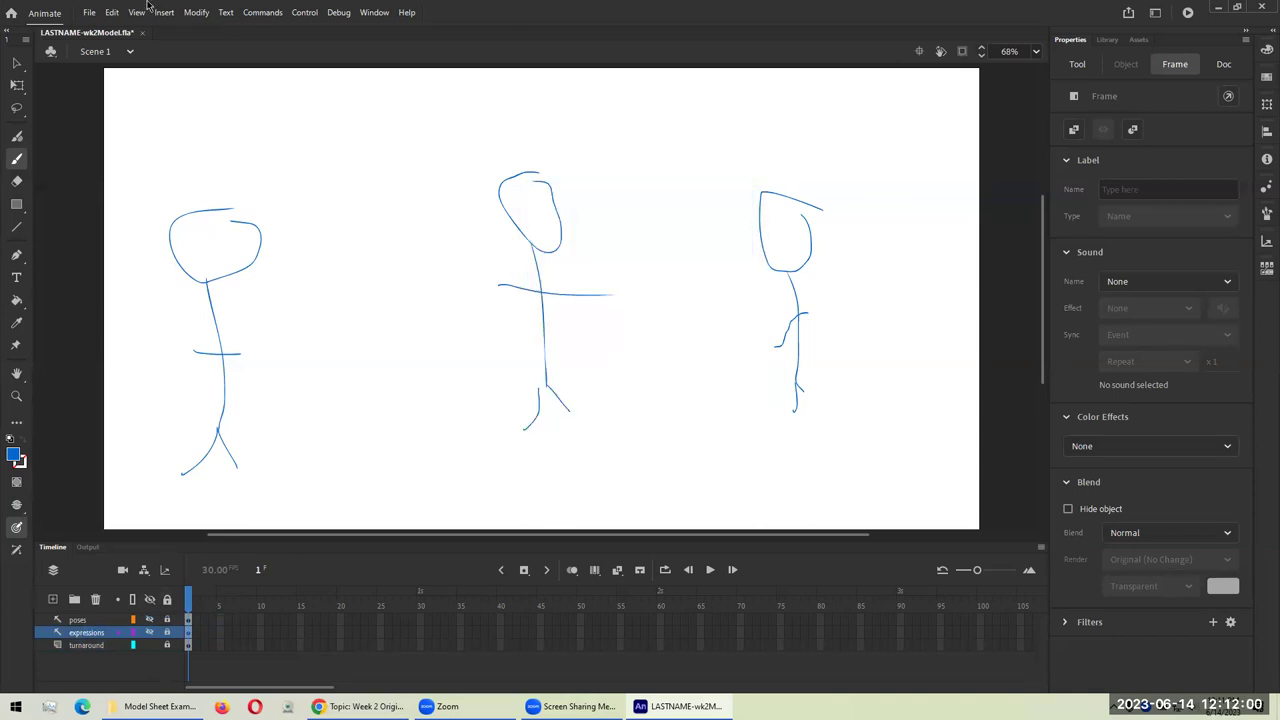
Step: Open File > Export > Export Image to preview the stage drawing
{"action": "left_click", "coordinate": [90, 13]}
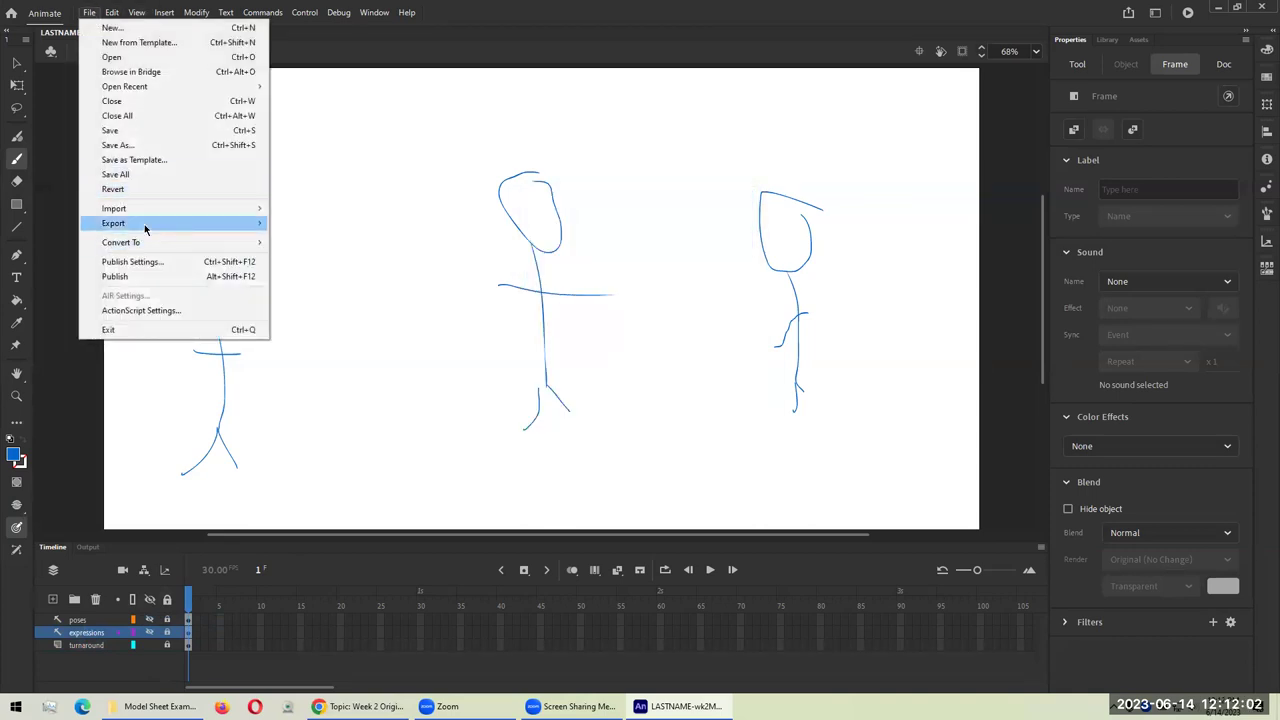
{"action": "mouse_move", "coordinate": [206, 224]}
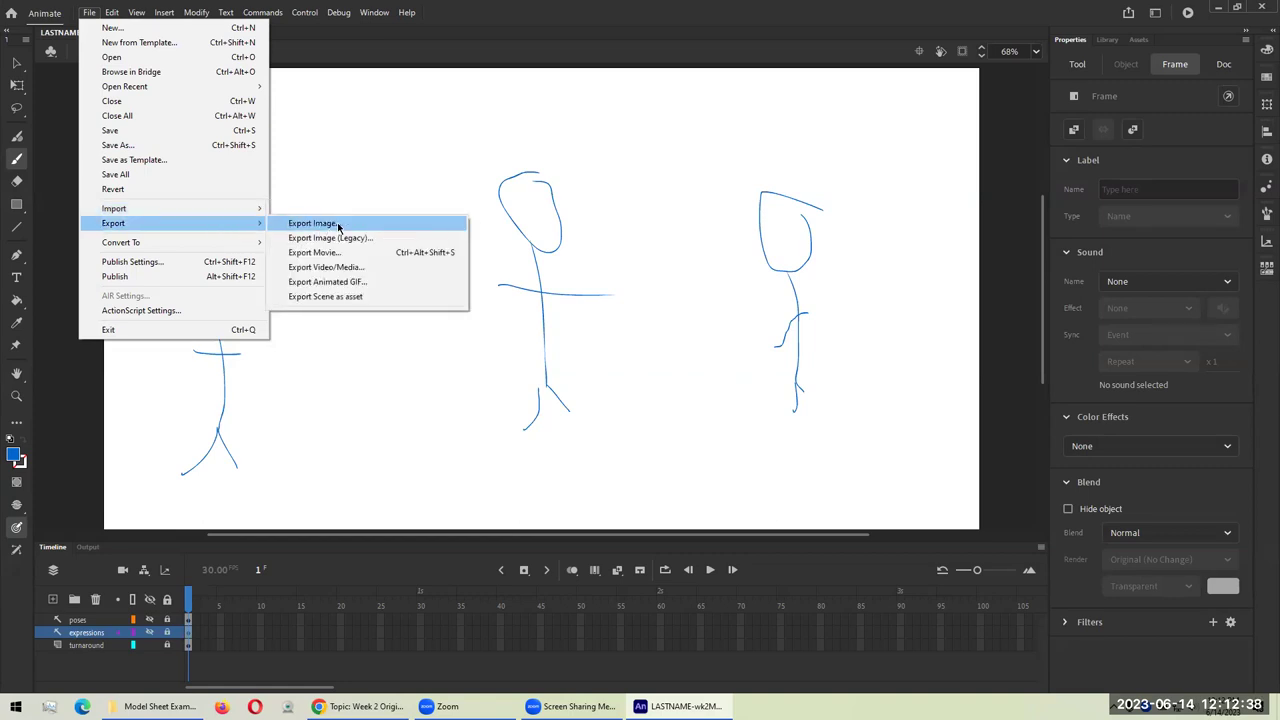
{"action": "left_click", "coordinate": [337, 224]}
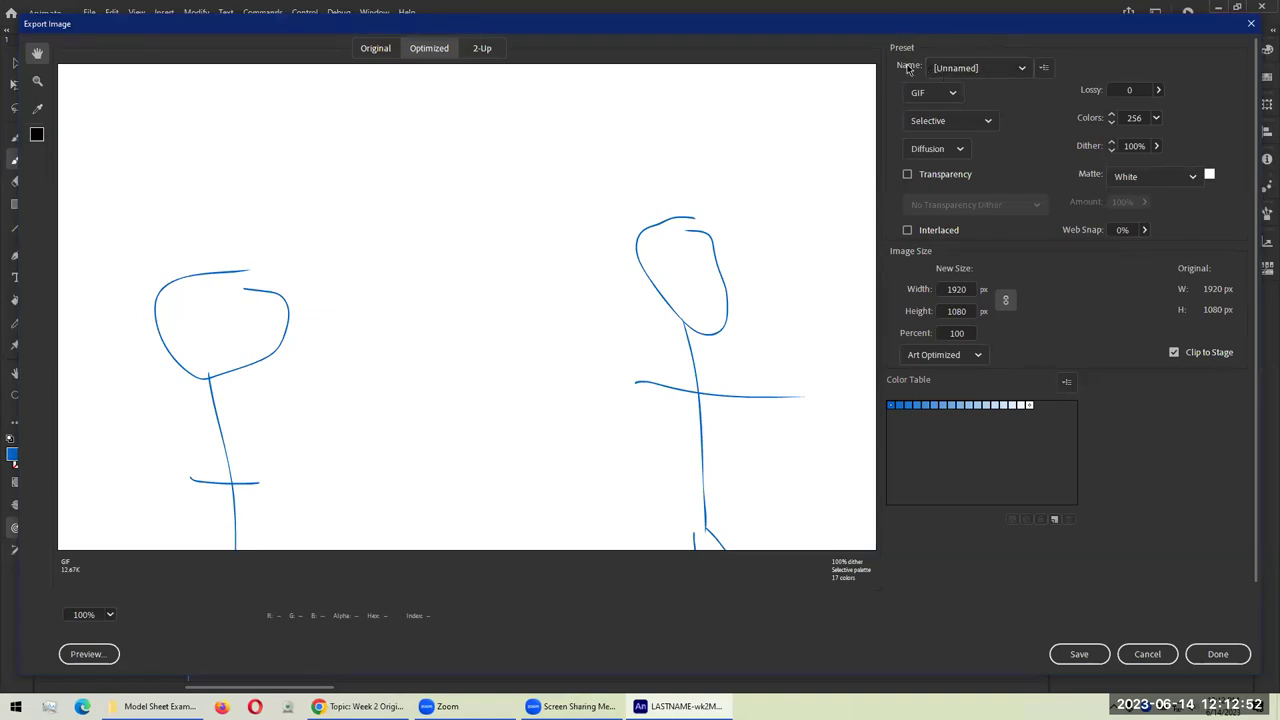
Step: Set the export preset to PNG-24 with transparency off for a white background
{"action": "left_click", "coordinate": [1022, 70]}
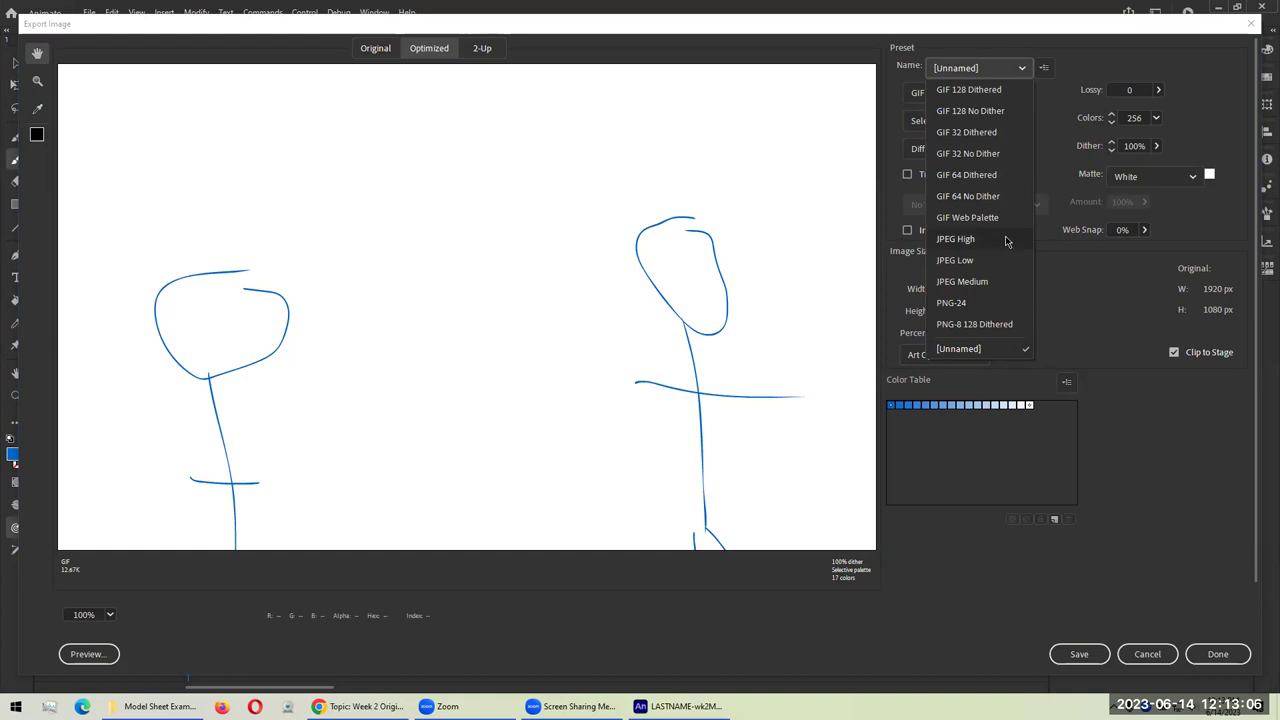
{"action": "left_click", "coordinate": [955, 308]}
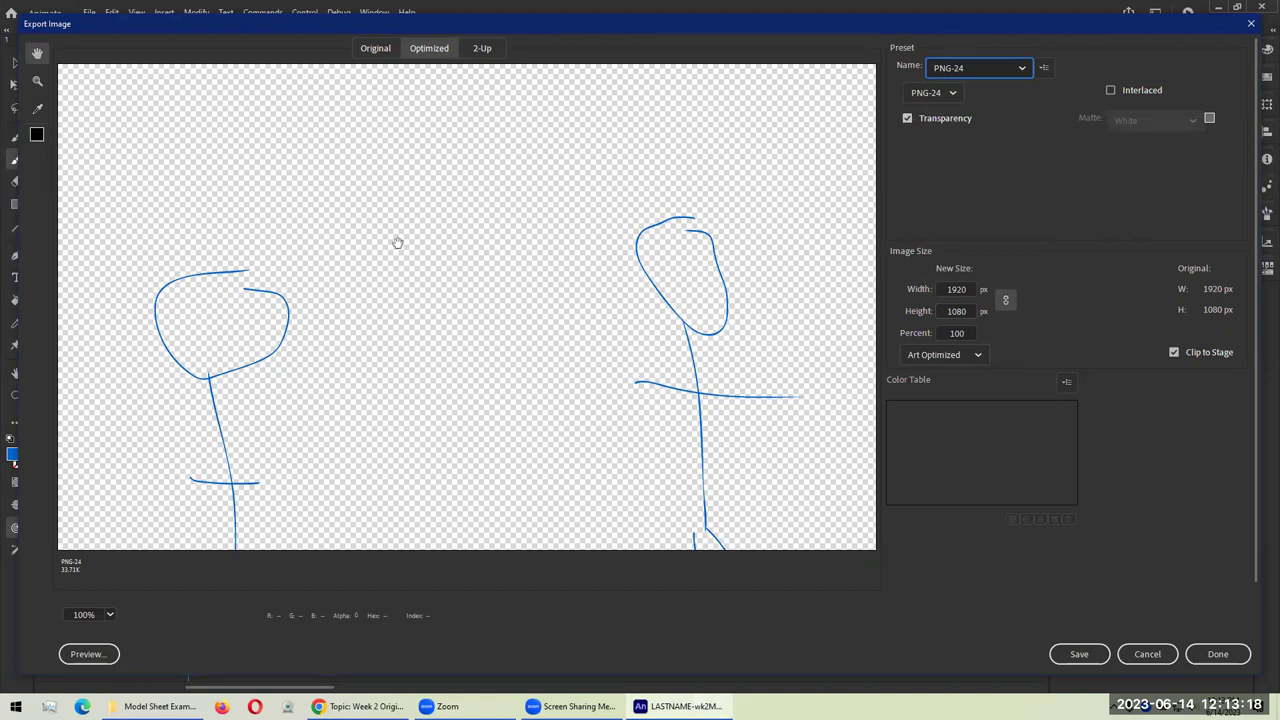
{"action": "left_click", "coordinate": [908, 119]}
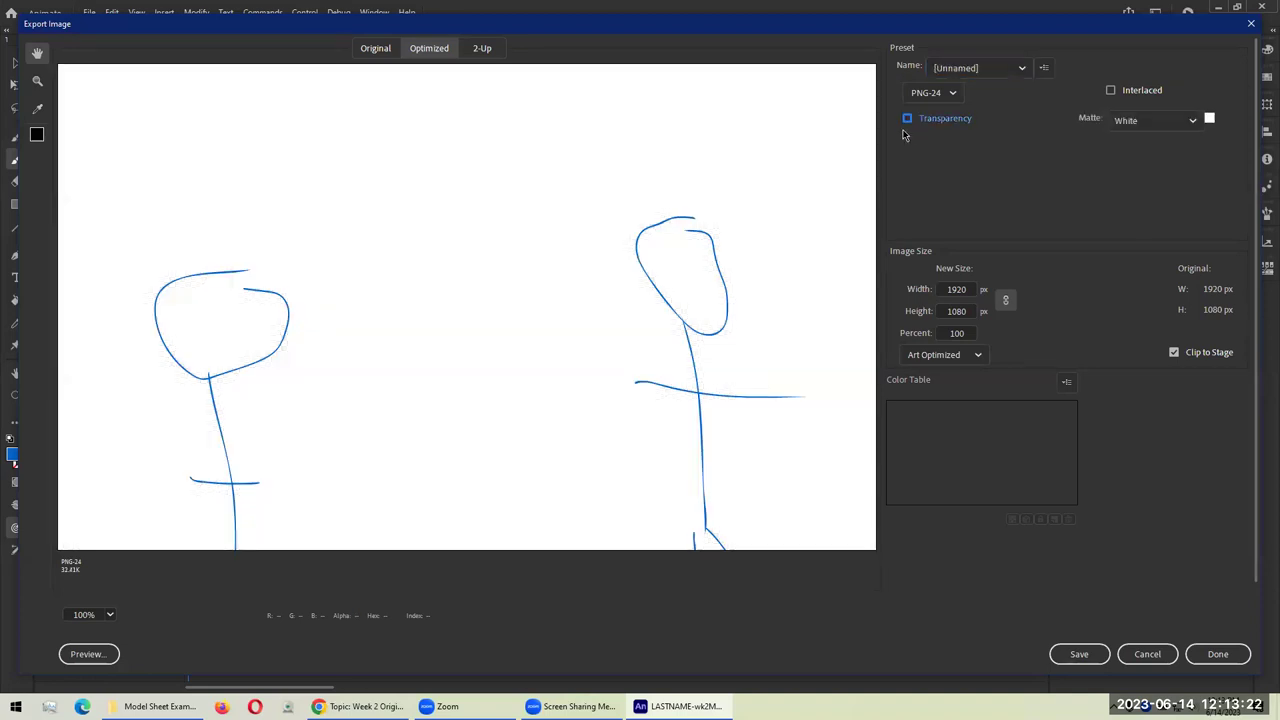
{"action": "left_click", "coordinate": [908, 119]}
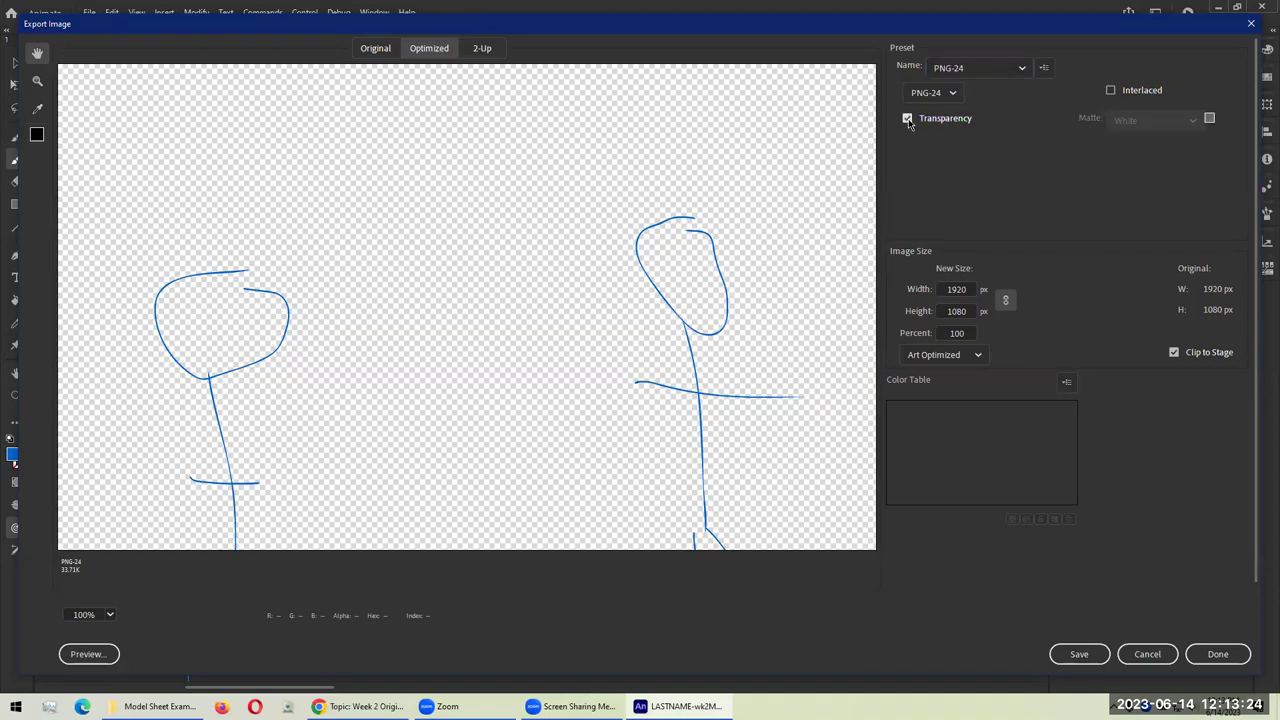
{"action": "left_click", "coordinate": [908, 119]}
{"action": "left_click", "coordinate": [908, 119]}
{"action": "left_click", "coordinate": [908, 119]}
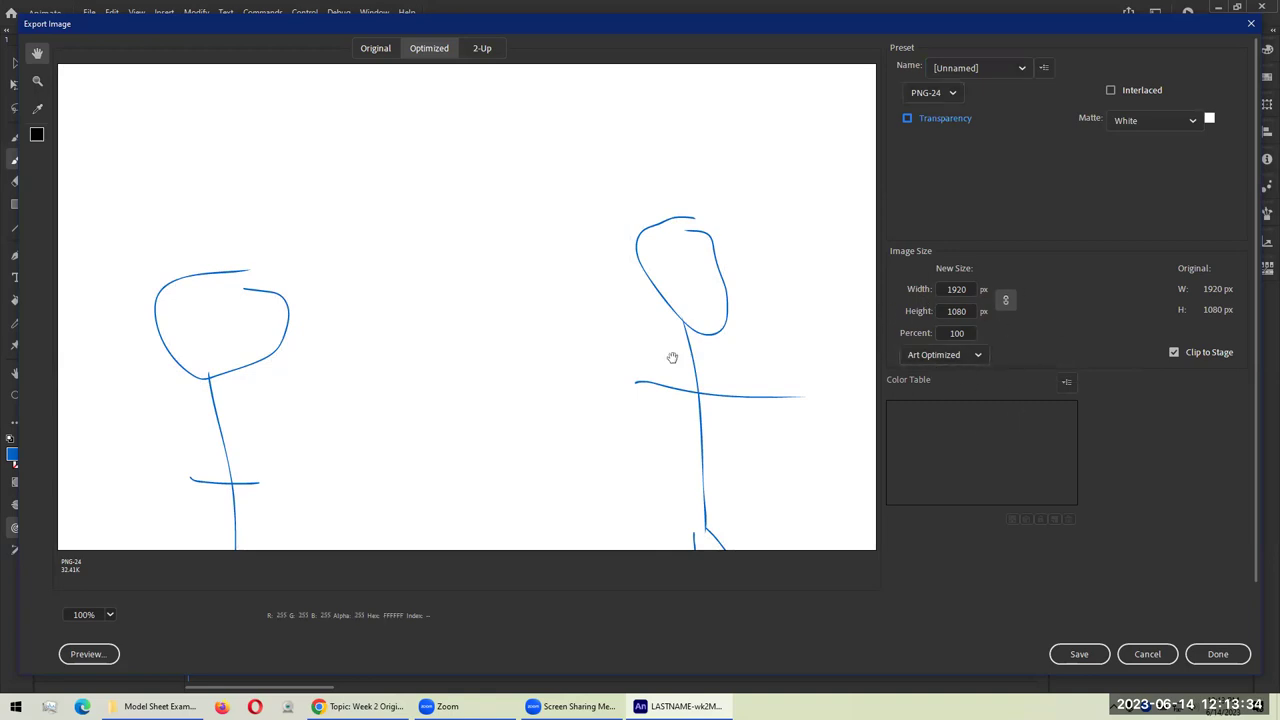
{"action": "mouse_move", "coordinate": [671, 357]}
{"action": "left_mouse_down"}
{"action": "mouse_move", "coordinate": [451, 169]}
{"action": "mouse_move", "coordinate": [586, 240]}
{"action": "mouse_move", "coordinate": [489, 352]}
{"action": "mouse_move", "coordinate": [523, 277]}
{"action": "mouse_move", "coordinate": [580, 208]}
{"action": "left_mouse_up"}
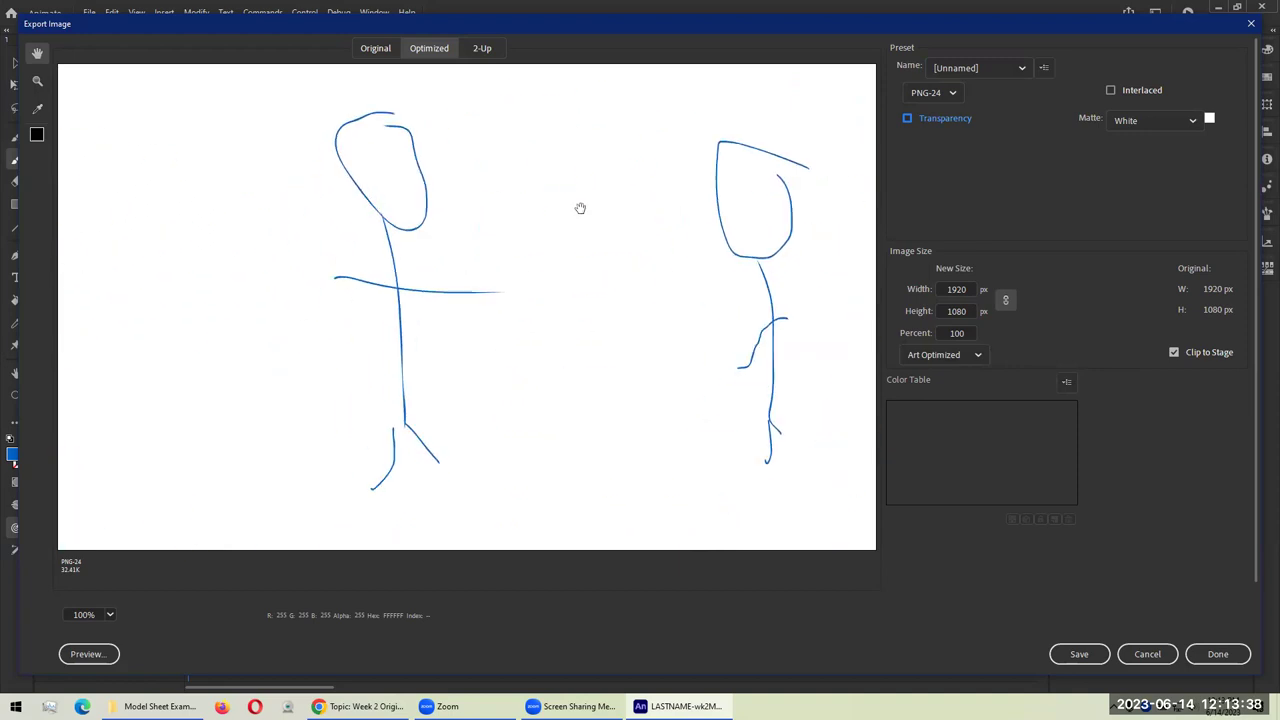
Step: Save the image as LASTNAME-wk2Model-turn.png
{"action": "left_click", "coordinate": [1080, 655]}
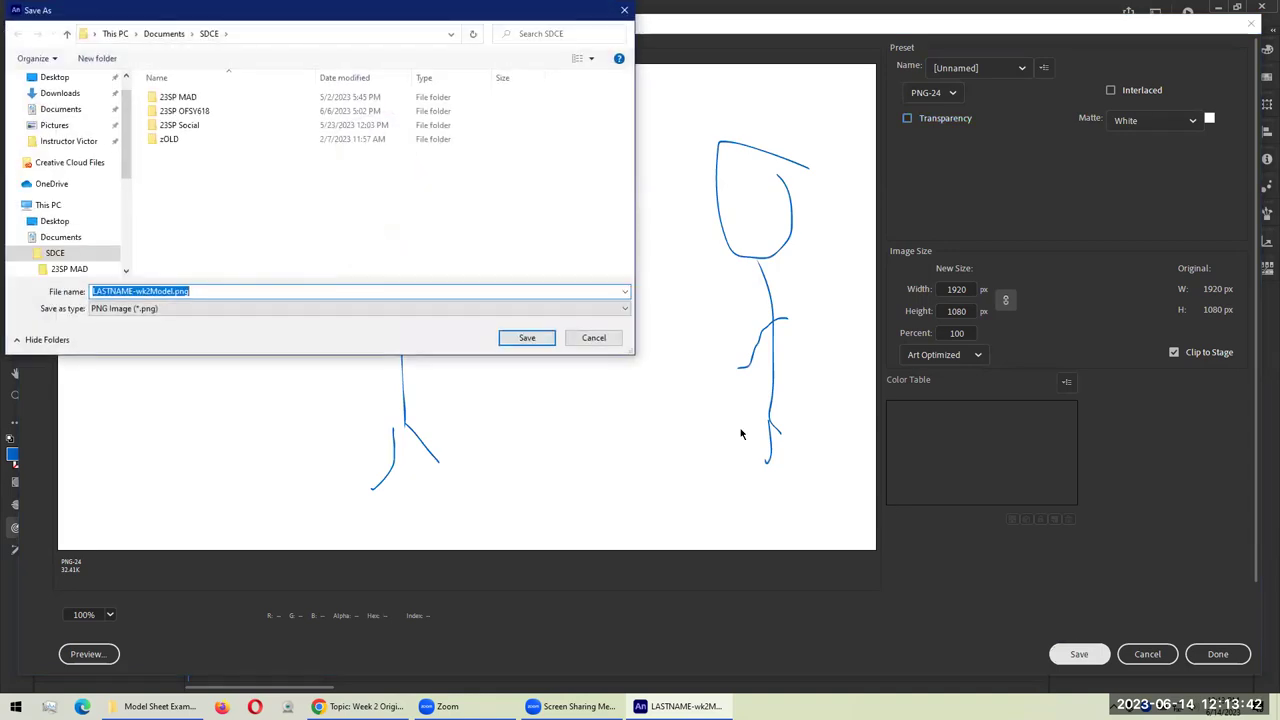
{"action": "key", "text": "End"}
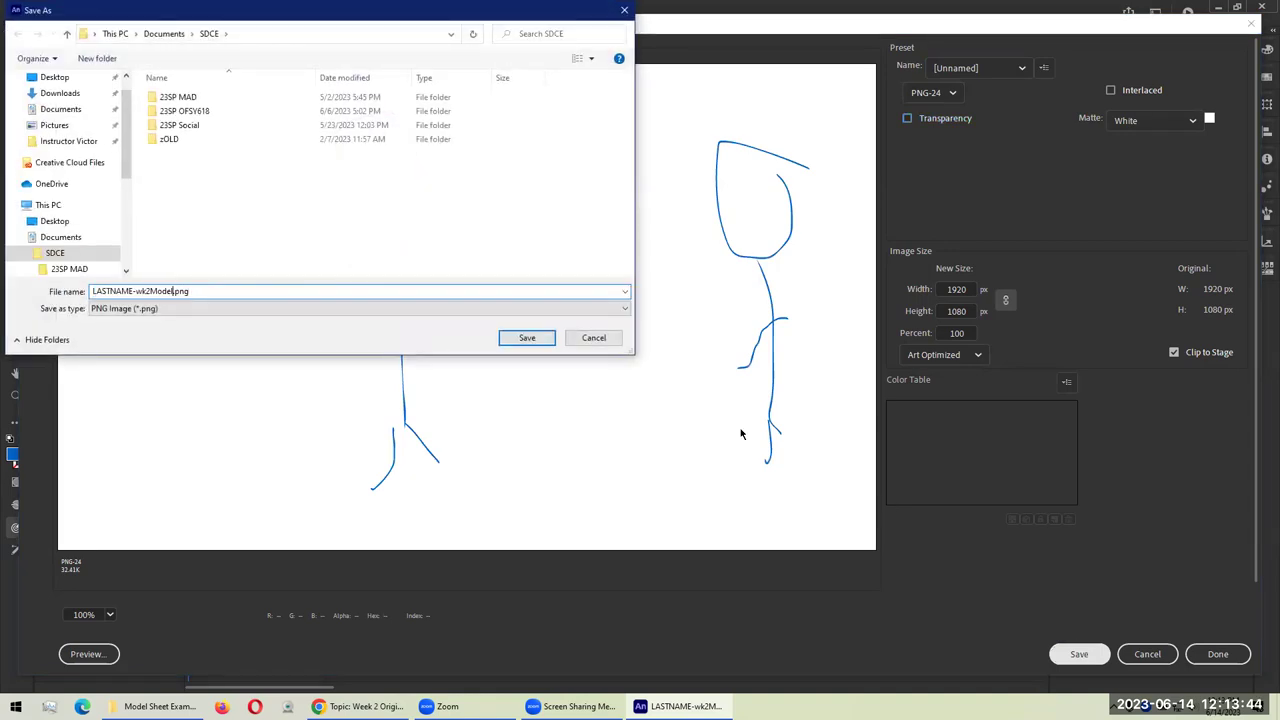
{"action": "type", "text": "-turn"}
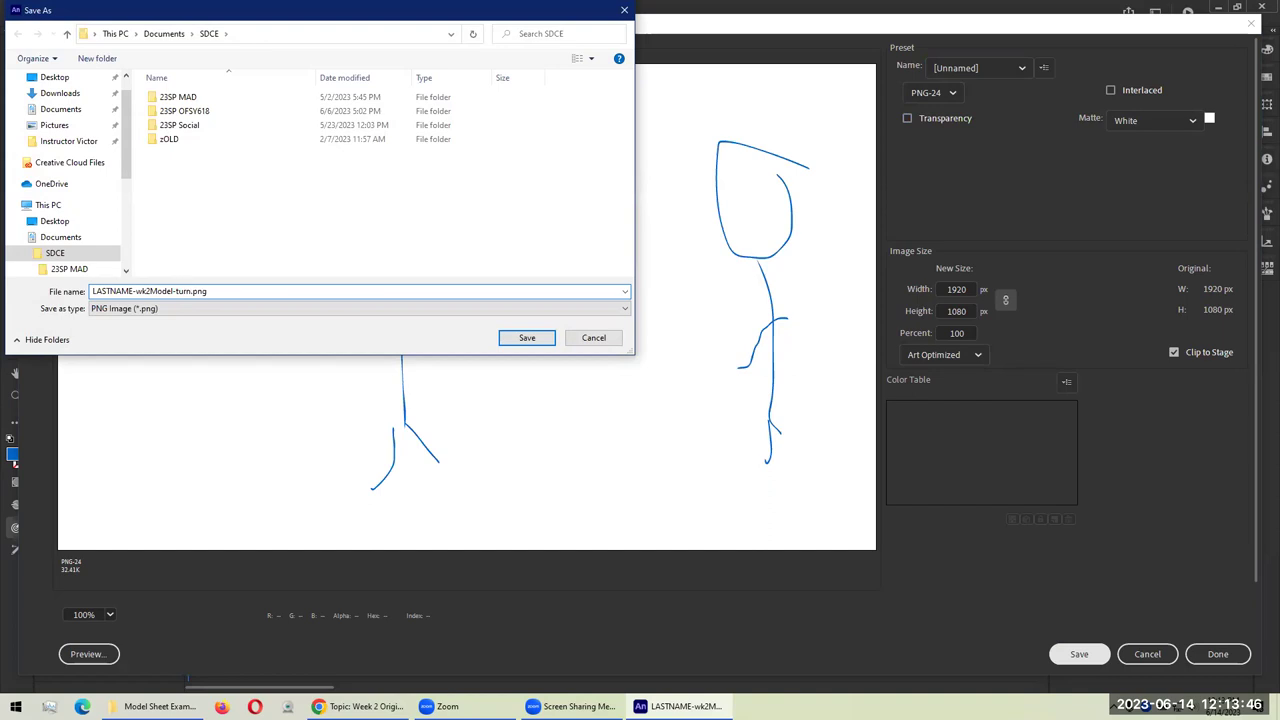
{"action": "key", "text": "Return"}
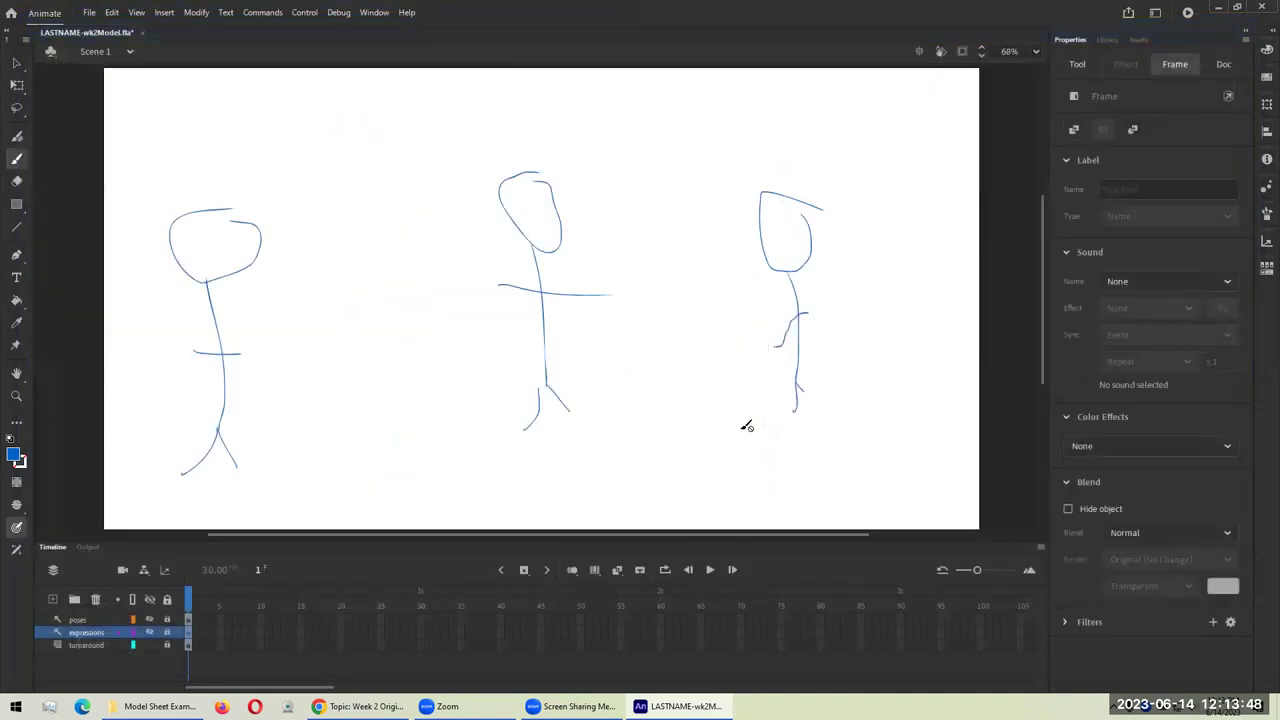
Step: Hide the turnaround layer and change its type to Guide
{"action": "left_click", "coordinate": [86, 646]}
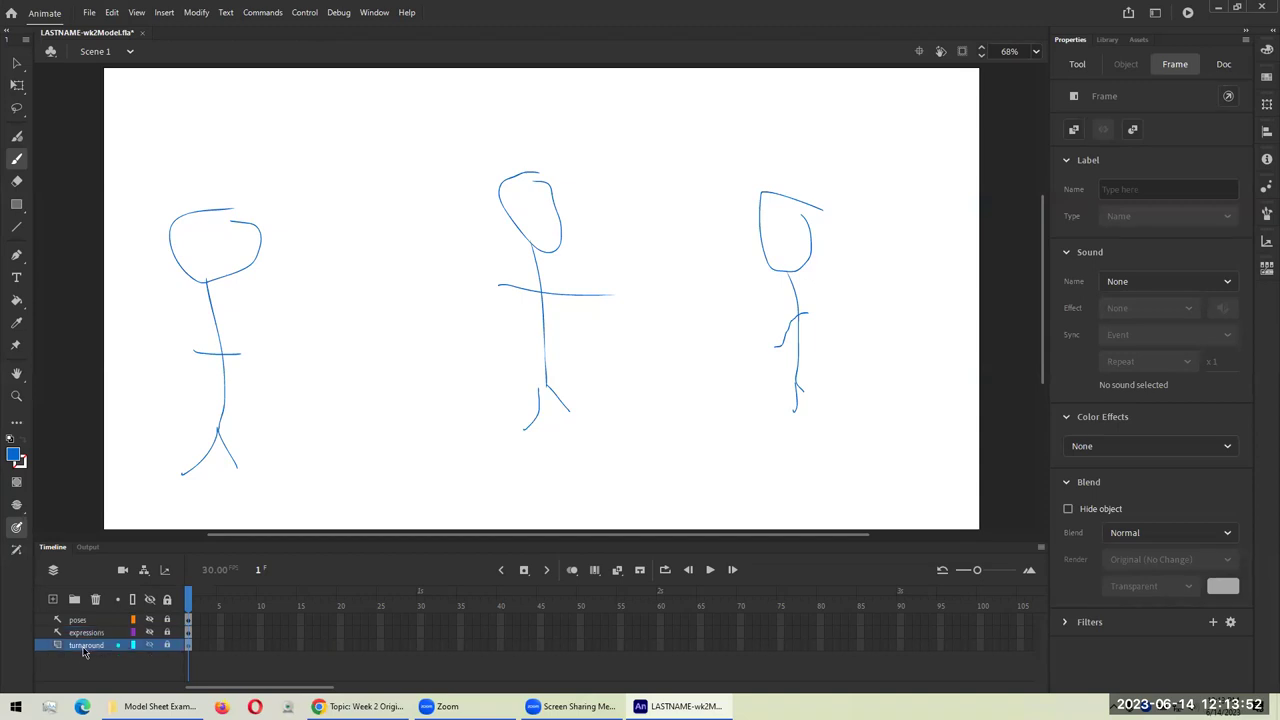
{"action": "left_click", "coordinate": [150, 646]}
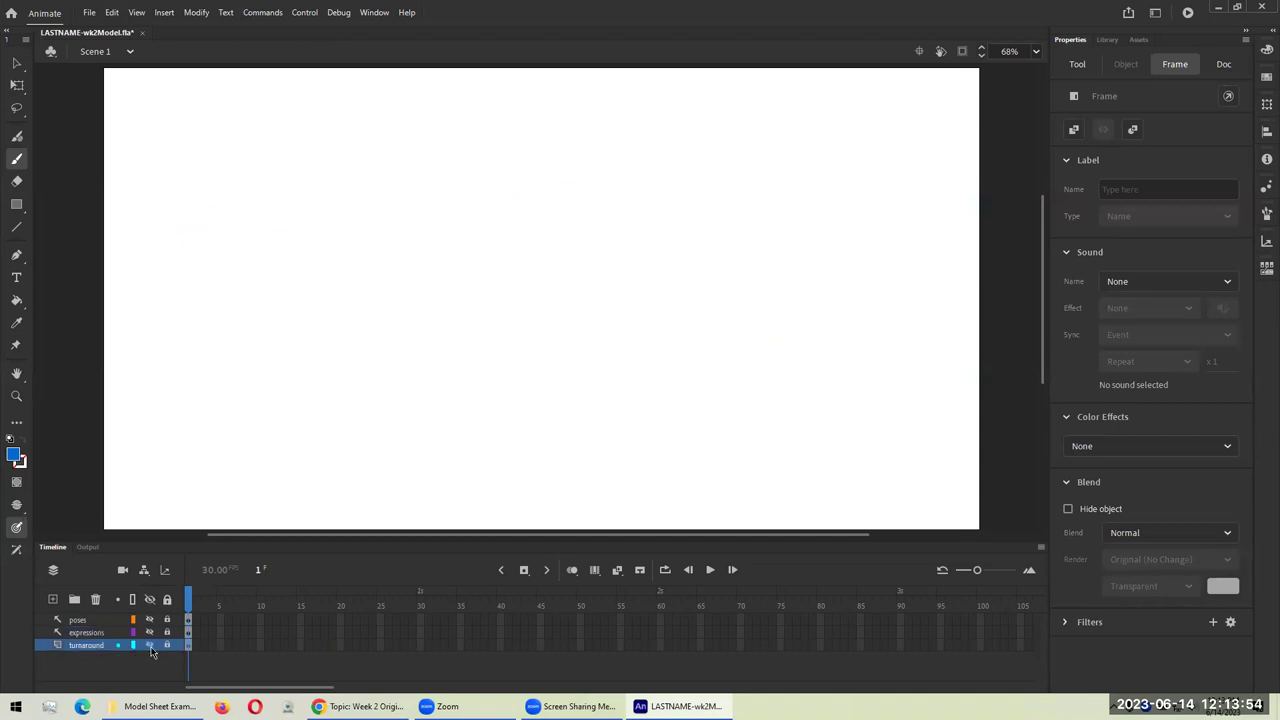
{"action": "right_click", "coordinate": [82, 647]}
{"action": "left_click", "coordinate": [119, 636]}
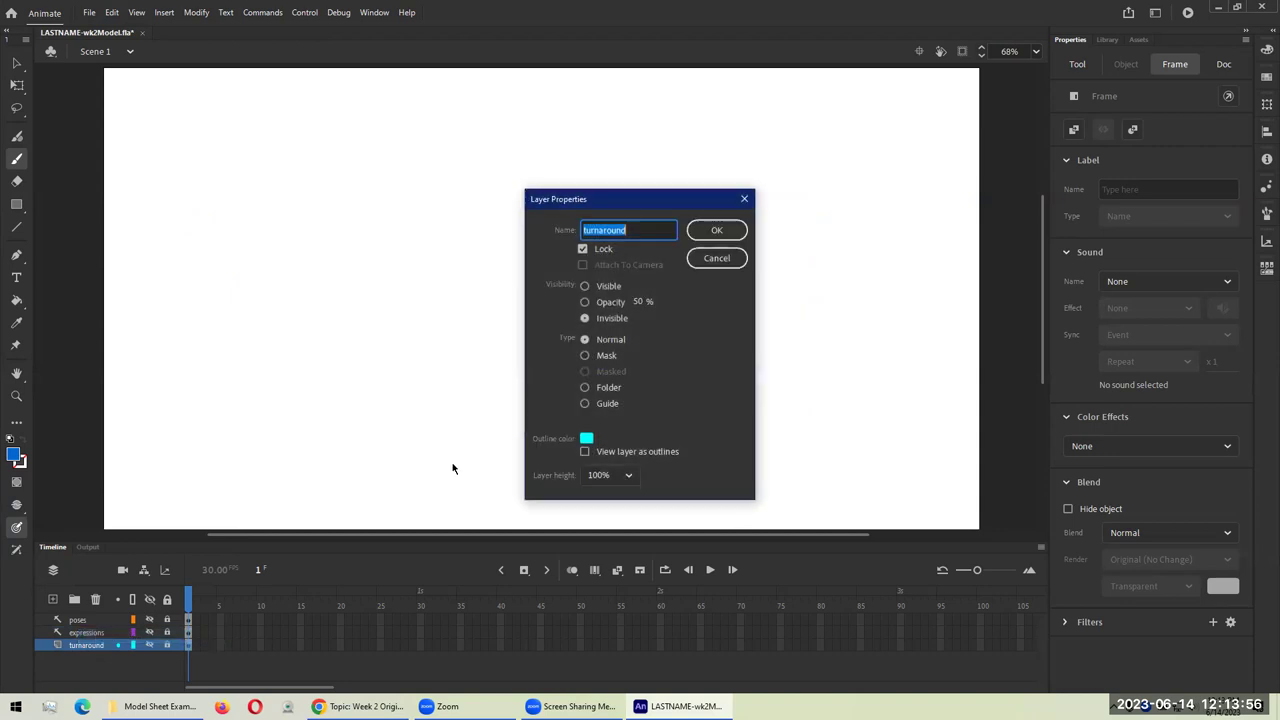
{"action": "left_click", "coordinate": [596, 405]}
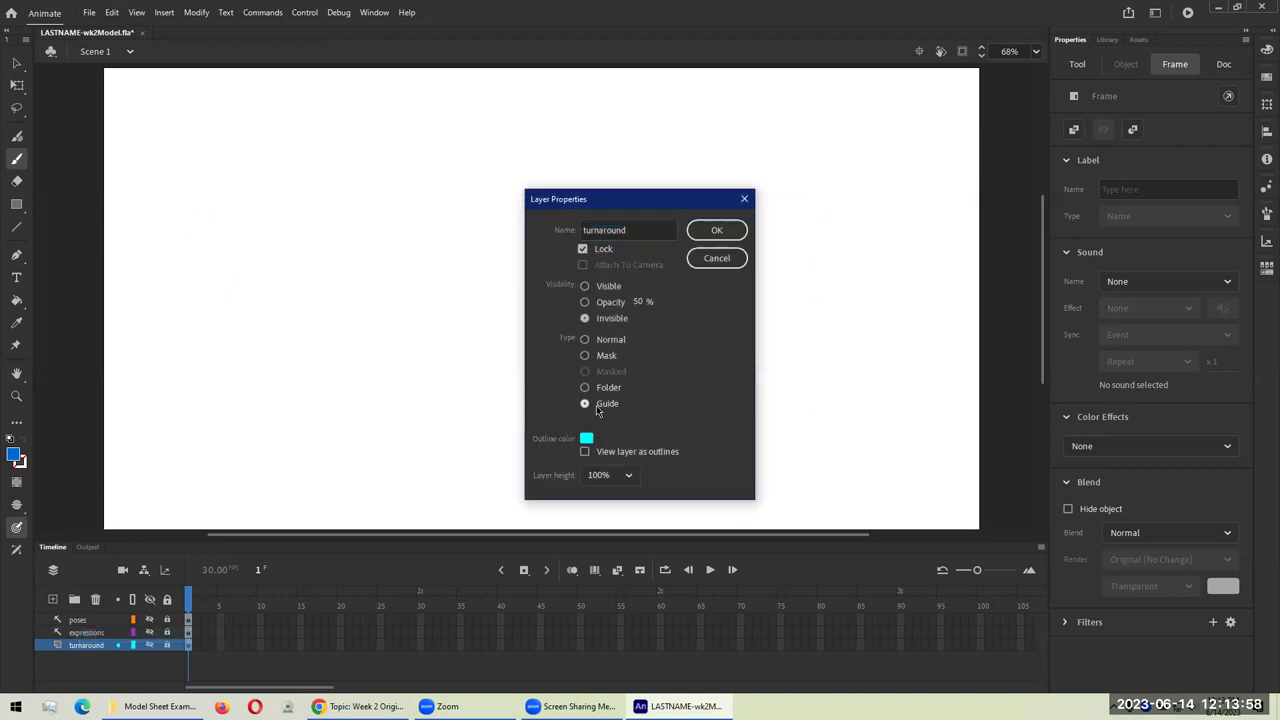
{"action": "left_click", "coordinate": [706, 230]}
Step: Show the expressions layer and change its type back to Normal
{"action": "left_click", "coordinate": [146, 633]}
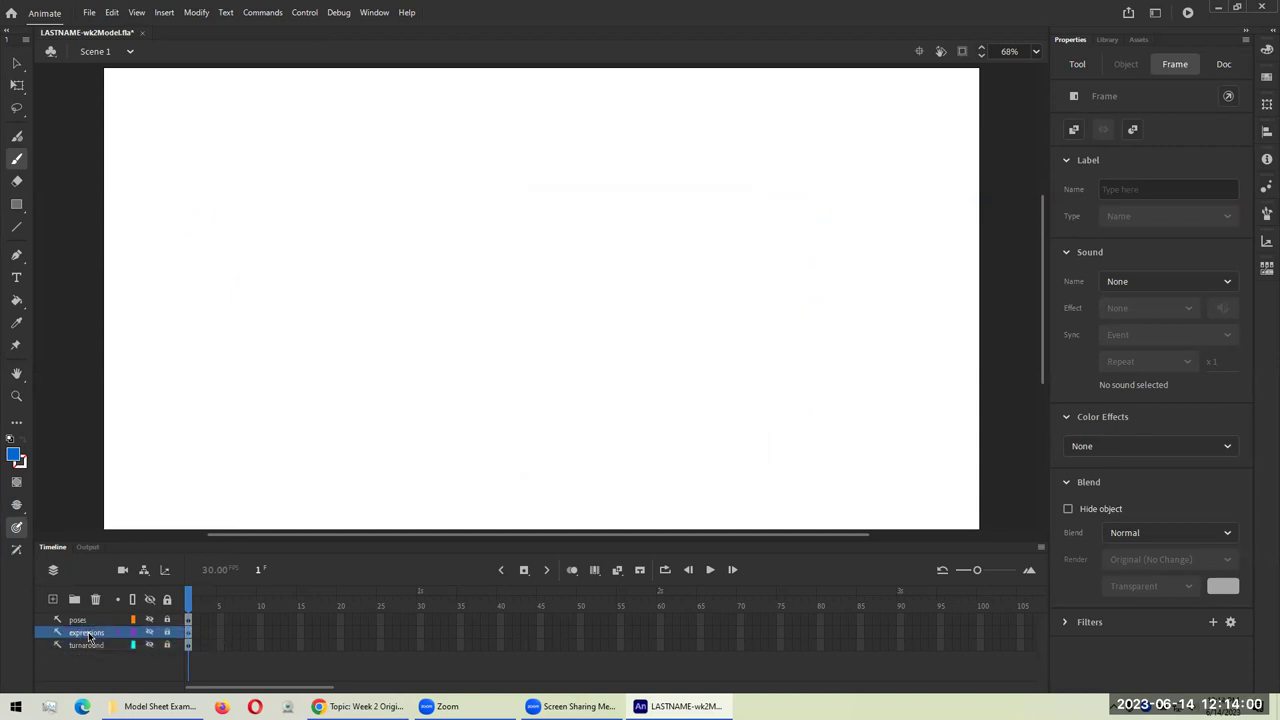
{"action": "left_click", "coordinate": [149, 633]}
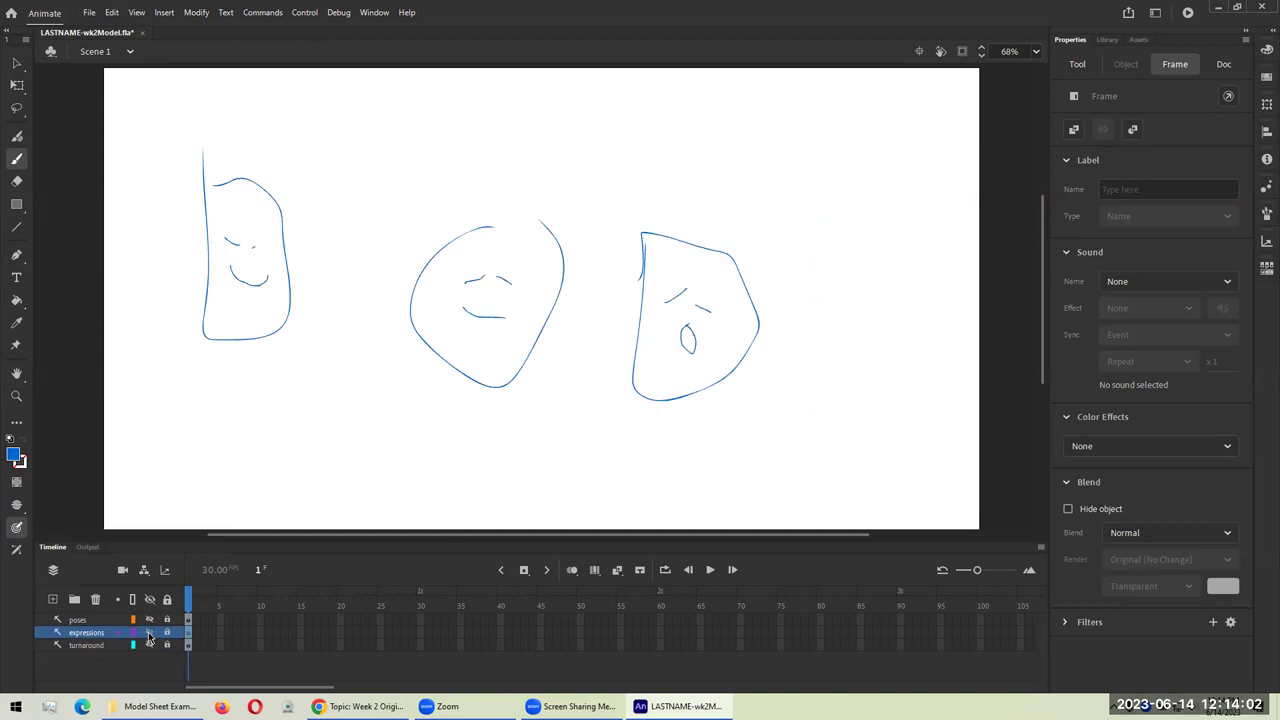
{"action": "right_click", "coordinate": [88, 638]}
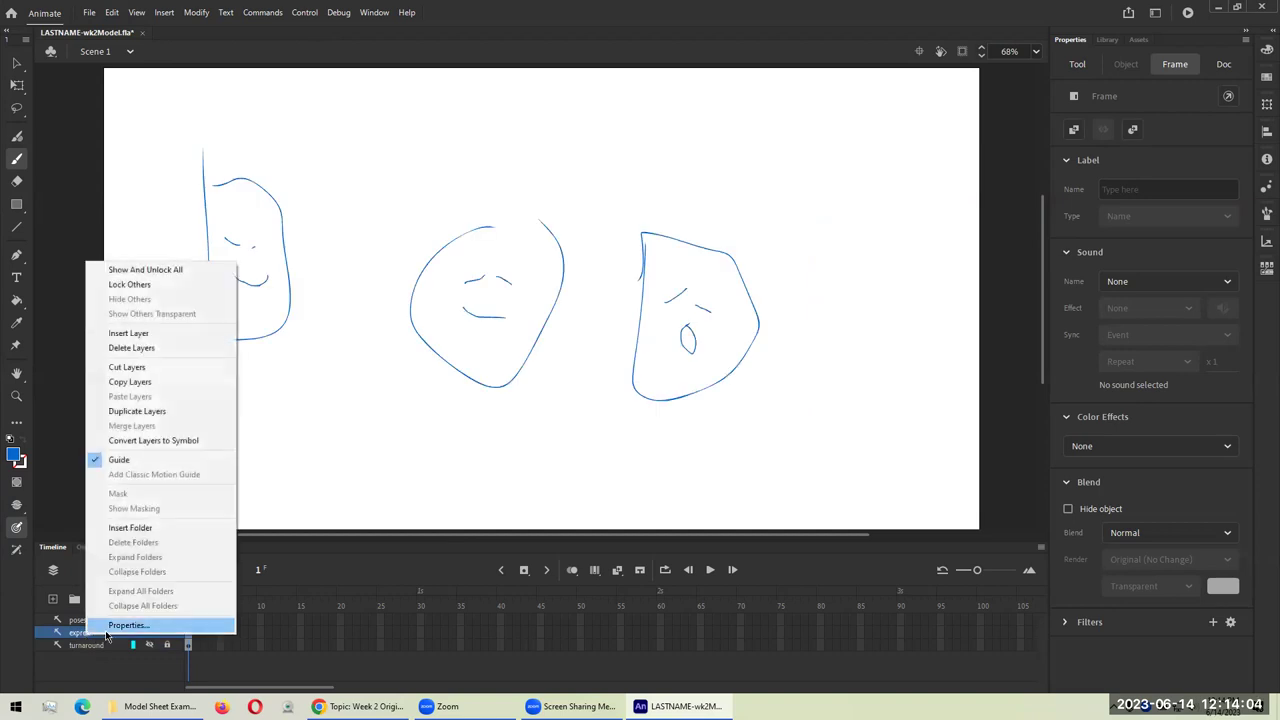
{"action": "left_click", "coordinate": [128, 625]}
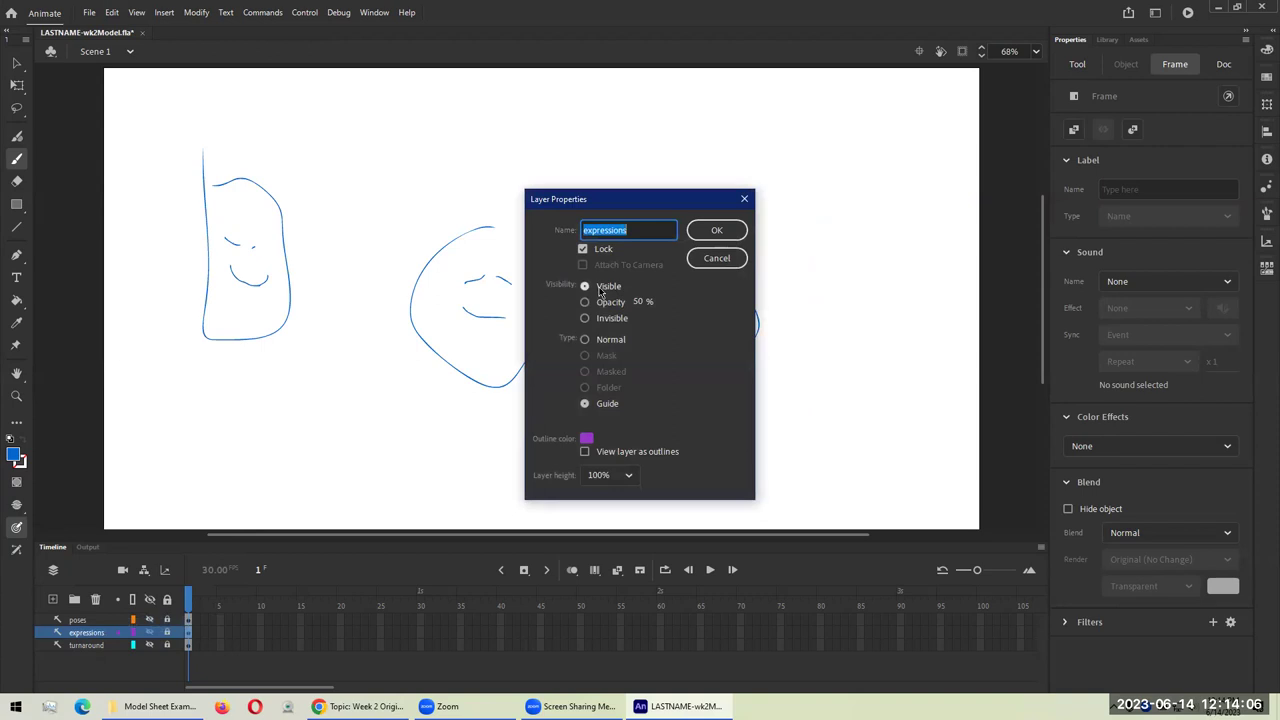
{"action": "left_click", "coordinate": [598, 288]}
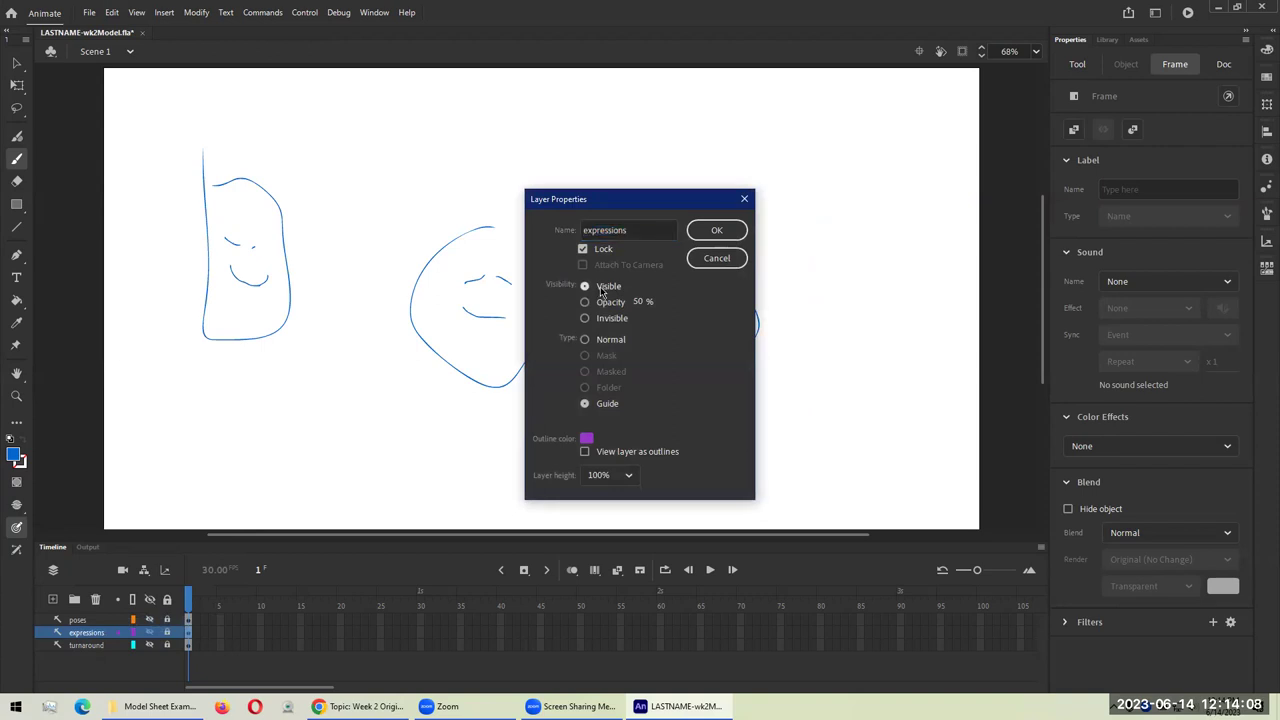
{"action": "left_click", "coordinate": [601, 339]}
{"action": "left_click", "coordinate": [717, 230]}
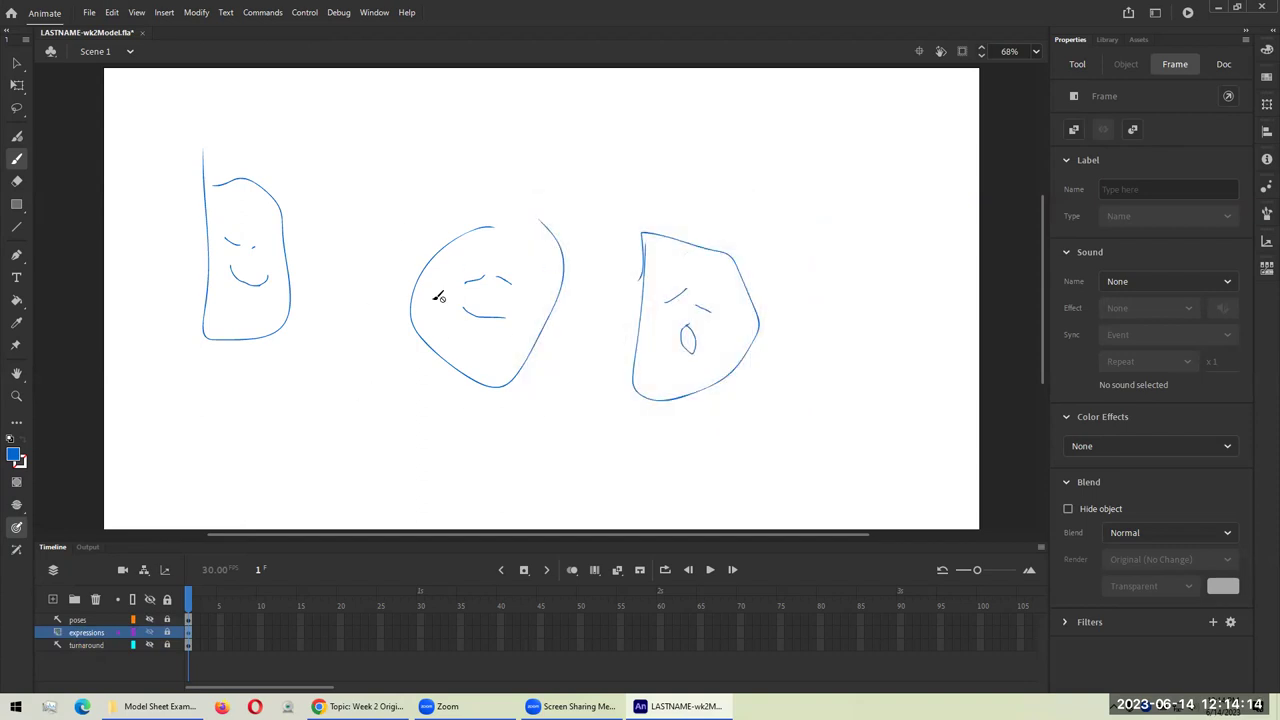
Step: Open Export Image and pan the preview over the three faces
{"action": "left_click", "coordinate": [88, 12]}
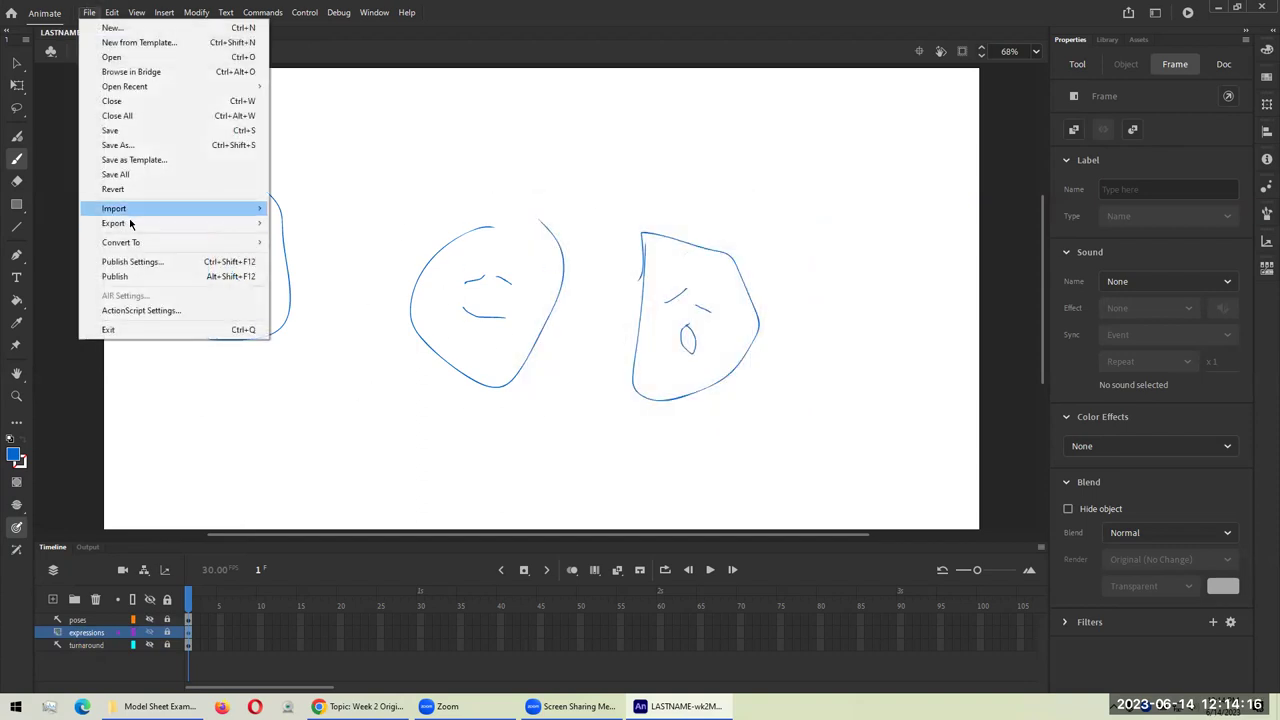
{"action": "mouse_move", "coordinate": [134, 229]}
{"action": "left_click", "coordinate": [325, 221]}
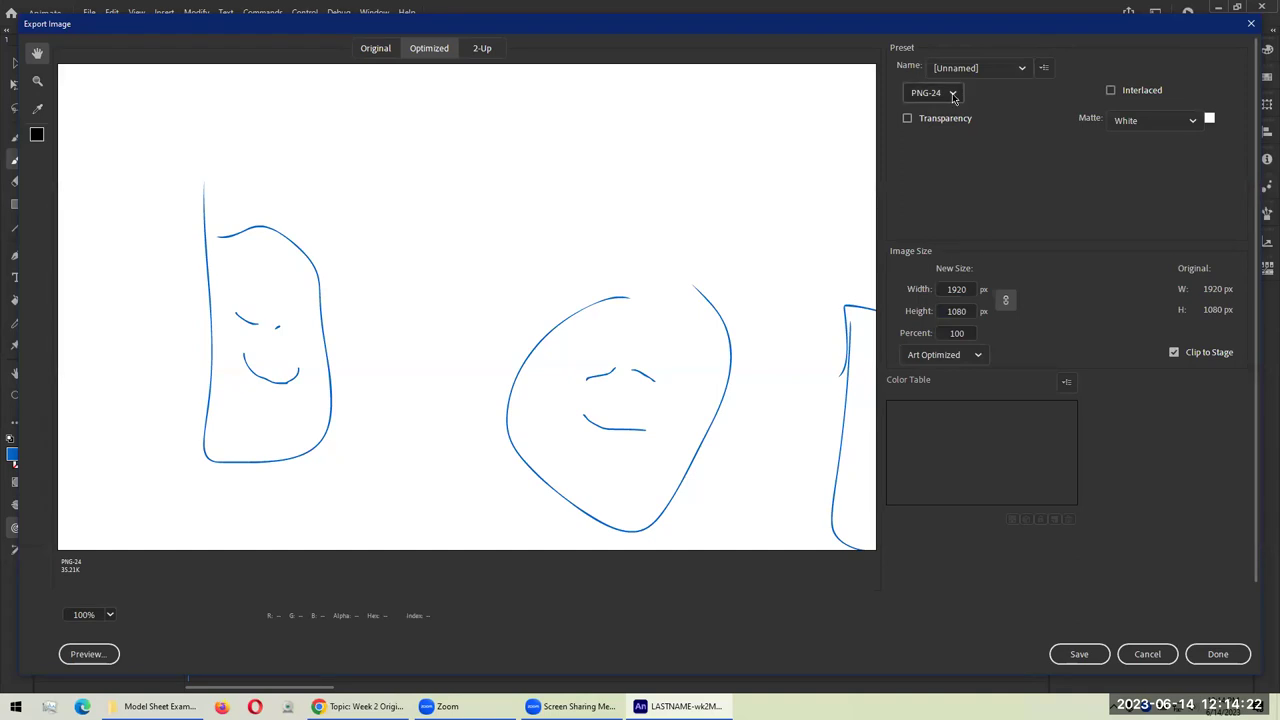
{"action": "mouse_move", "coordinate": [757, 331]}
{"action": "left_mouse_down"}
{"action": "mouse_move", "coordinate": [494, 214]}
{"action": "mouse_move", "coordinate": [513, 280]}
{"action": "left_mouse_up"}
{"action": "left_click_drag", "start_coordinate": [587, 292], "coordinate": [643, 314]}
Step: Save the faces image with '-ex' appended to the file name
{"action": "left_click", "coordinate": [1072, 654]}
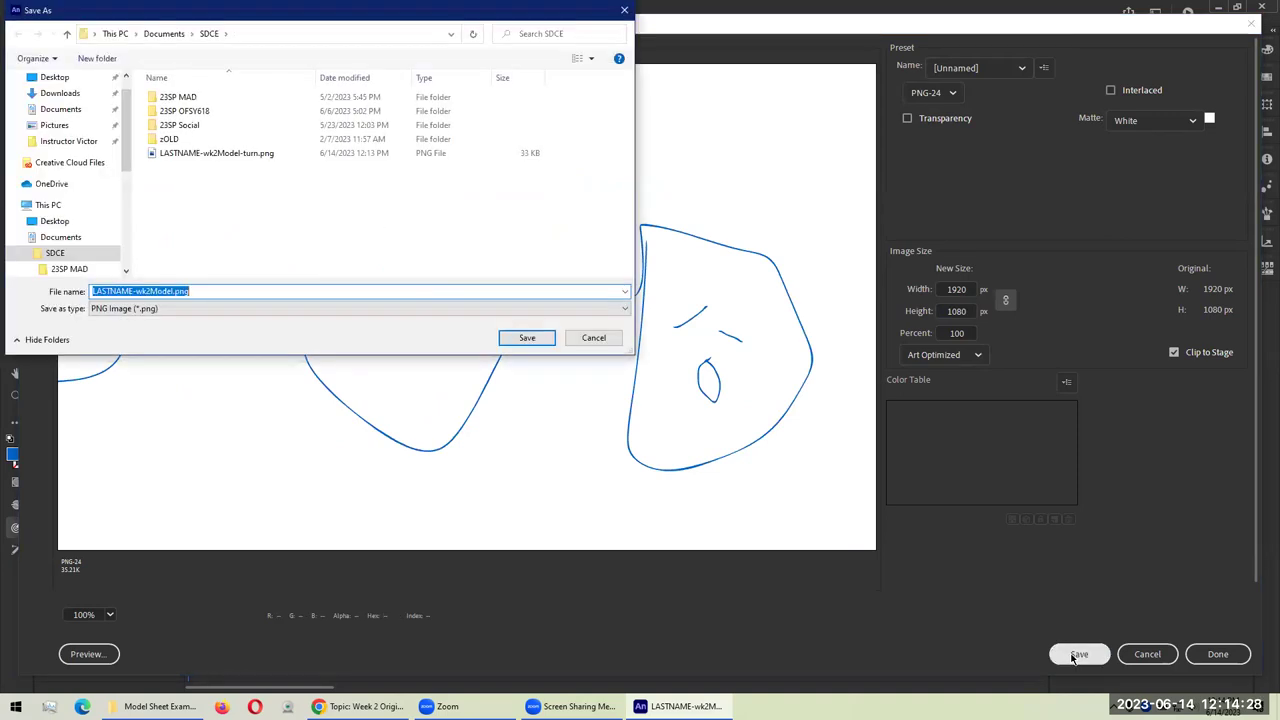
{"action": "key", "text": "Right"}
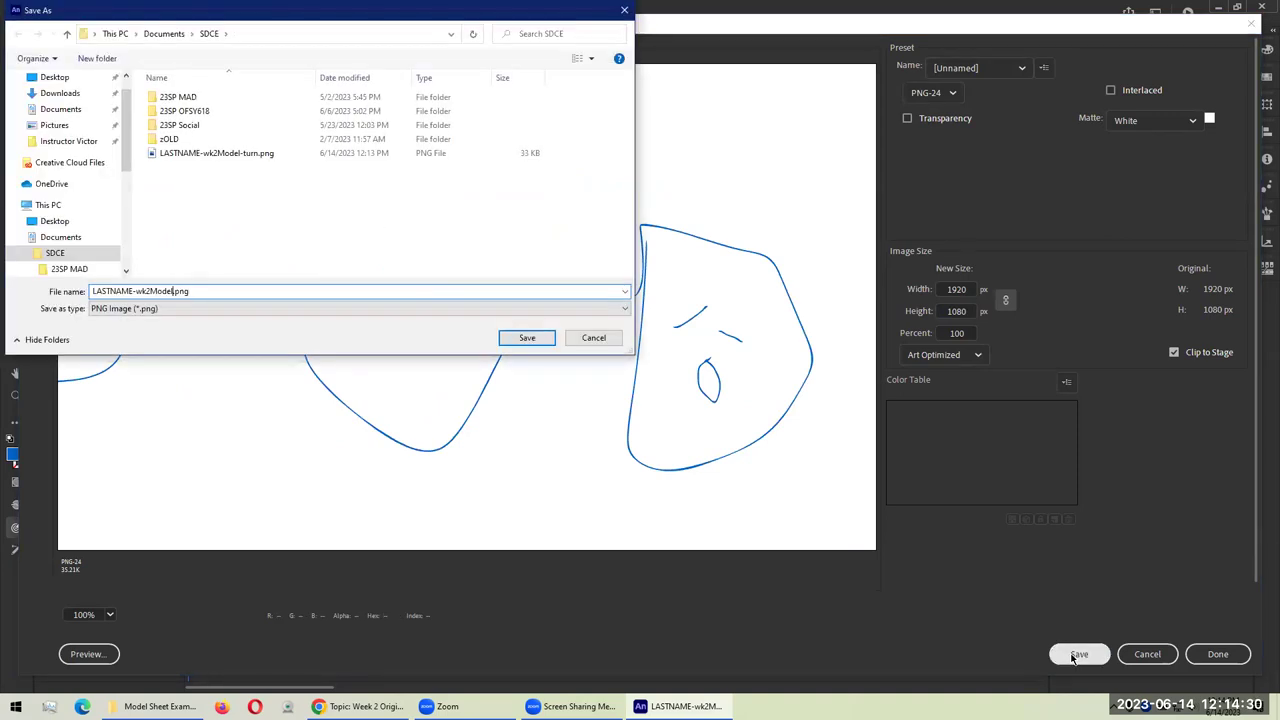
{"action": "type", "text": "-exp"}
{"action": "key", "text": "Return"}
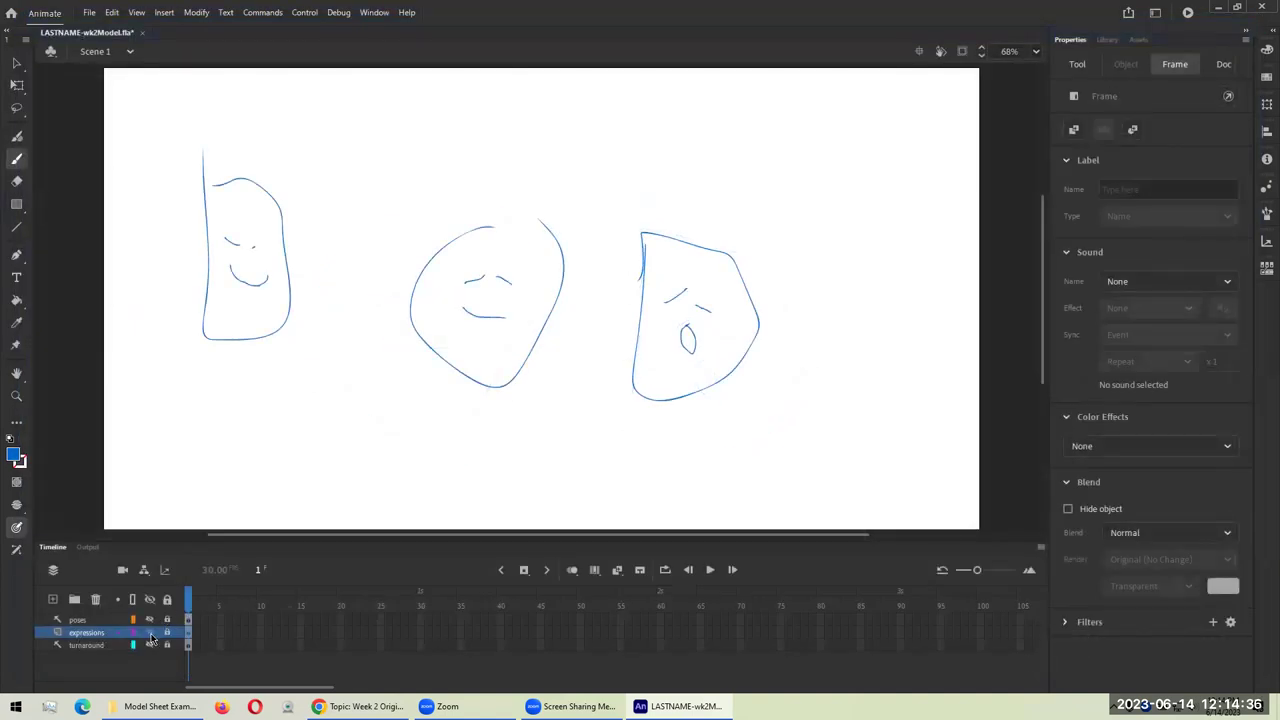
Step: Hide the expressions layer and change its type to Guide
{"action": "left_click", "coordinate": [151, 637]}
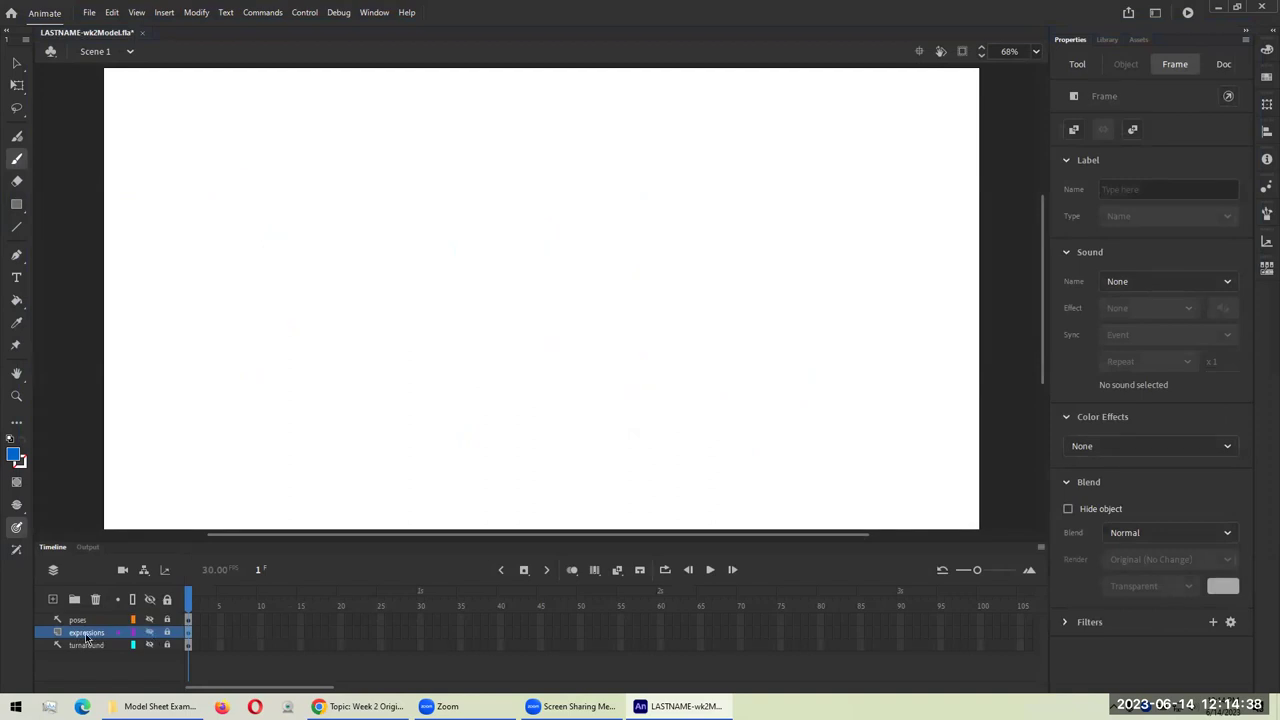
{"action": "right_click", "coordinate": [88, 636]}
{"action": "left_click", "coordinate": [114, 628]}
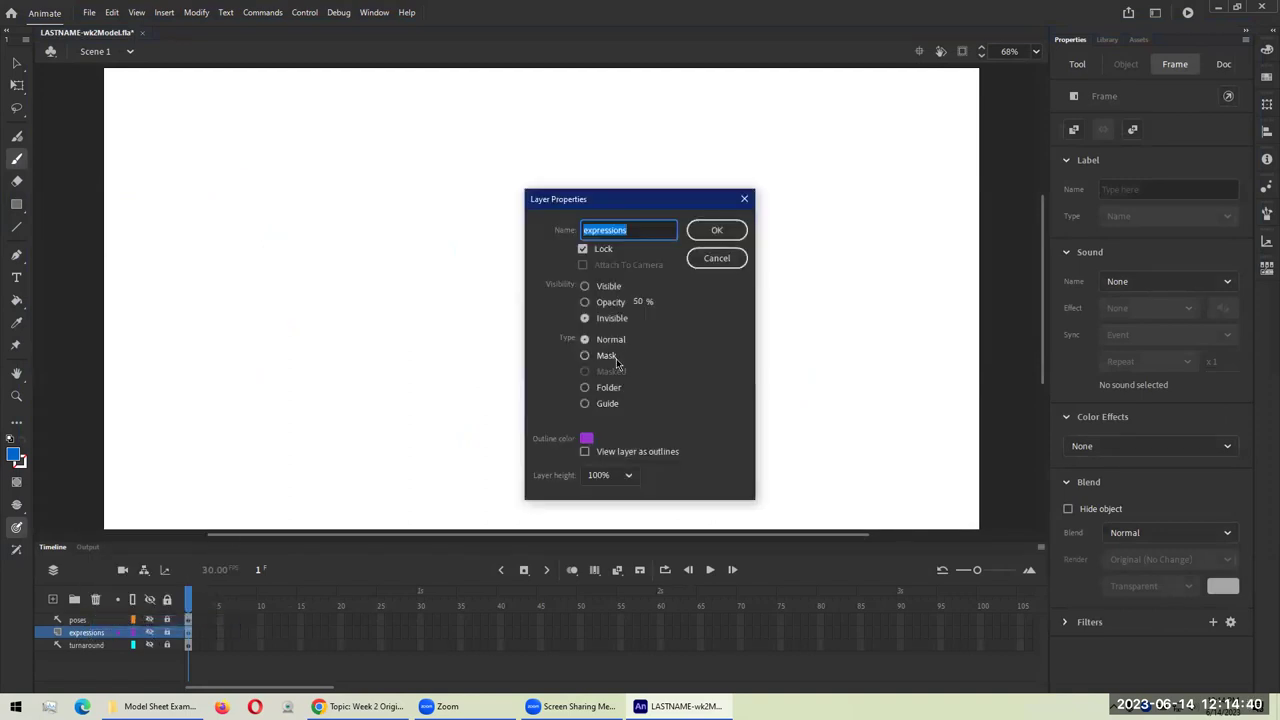
{"action": "left_click", "coordinate": [600, 404]}
{"action": "left_click", "coordinate": [712, 231]}
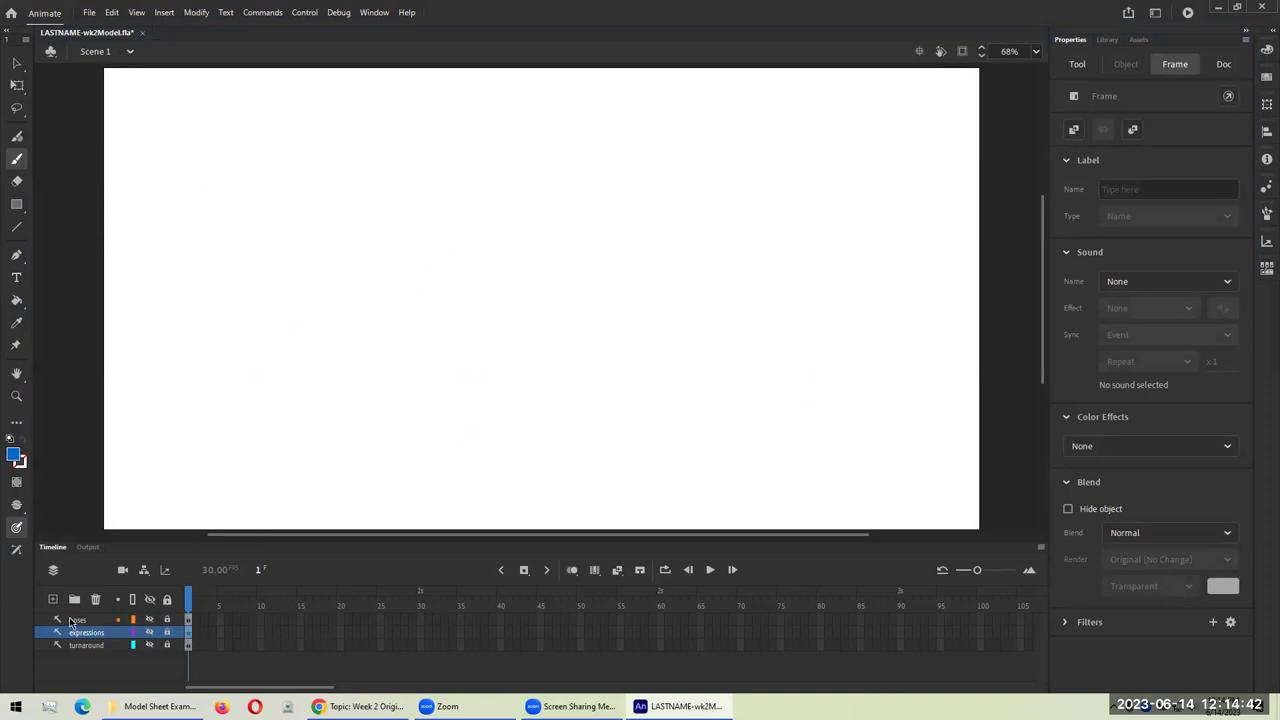
Step: Show the poses layer and confirm its Layer Properties as a normal layer
{"action": "left_click", "coordinate": [84, 621]}
{"action": "left_click", "coordinate": [150, 621]}
{"action": "right_click", "coordinate": [86, 621]}
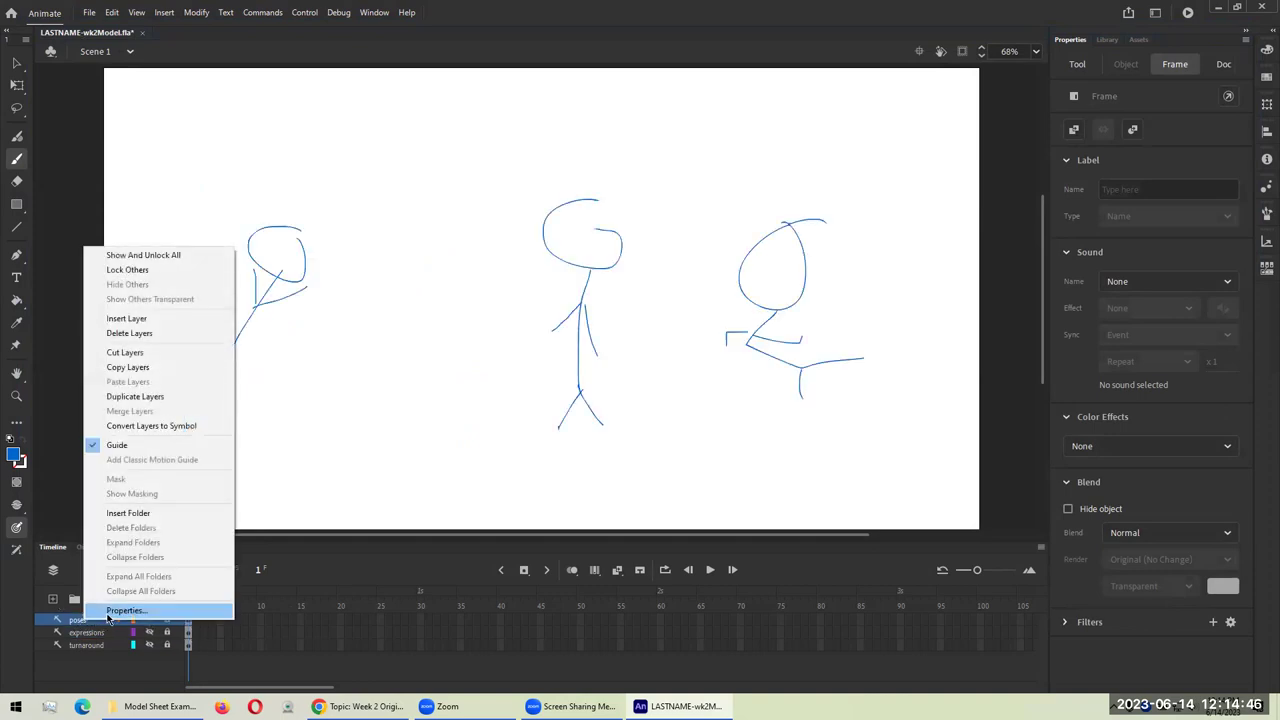
{"action": "left_click", "coordinate": [110, 612]}
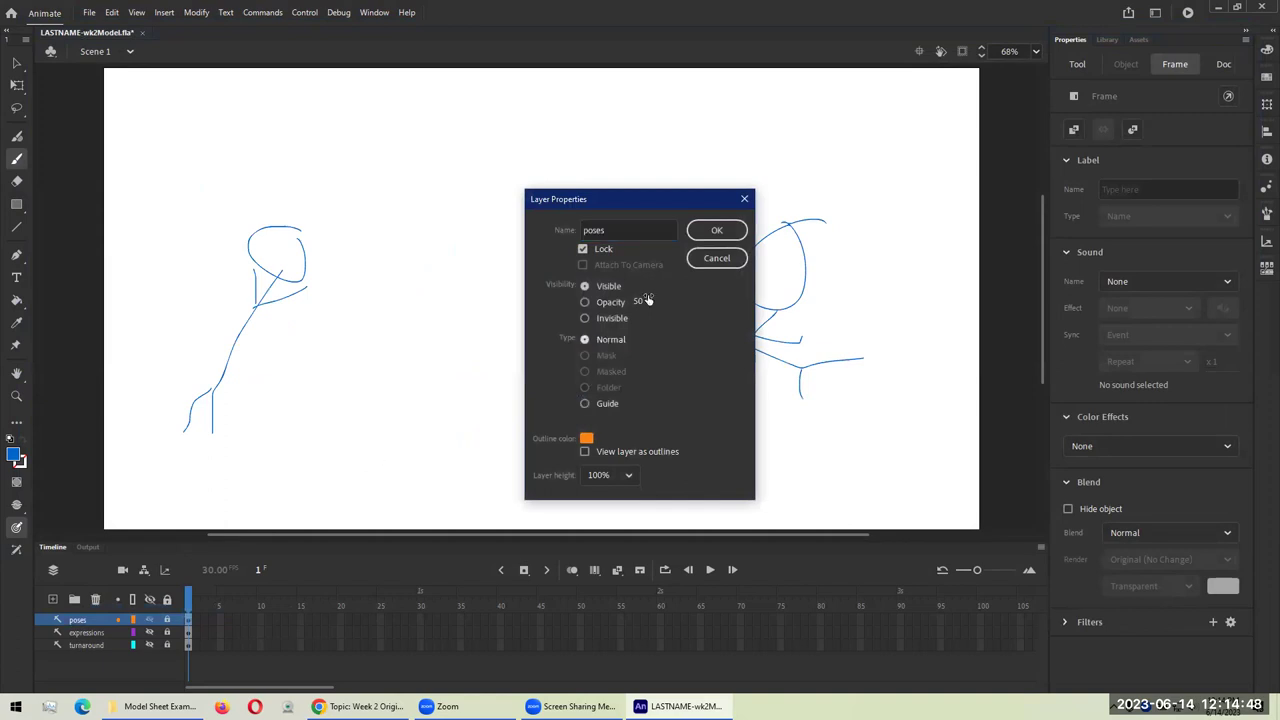
{"action": "left_click", "coordinate": [716, 230]}
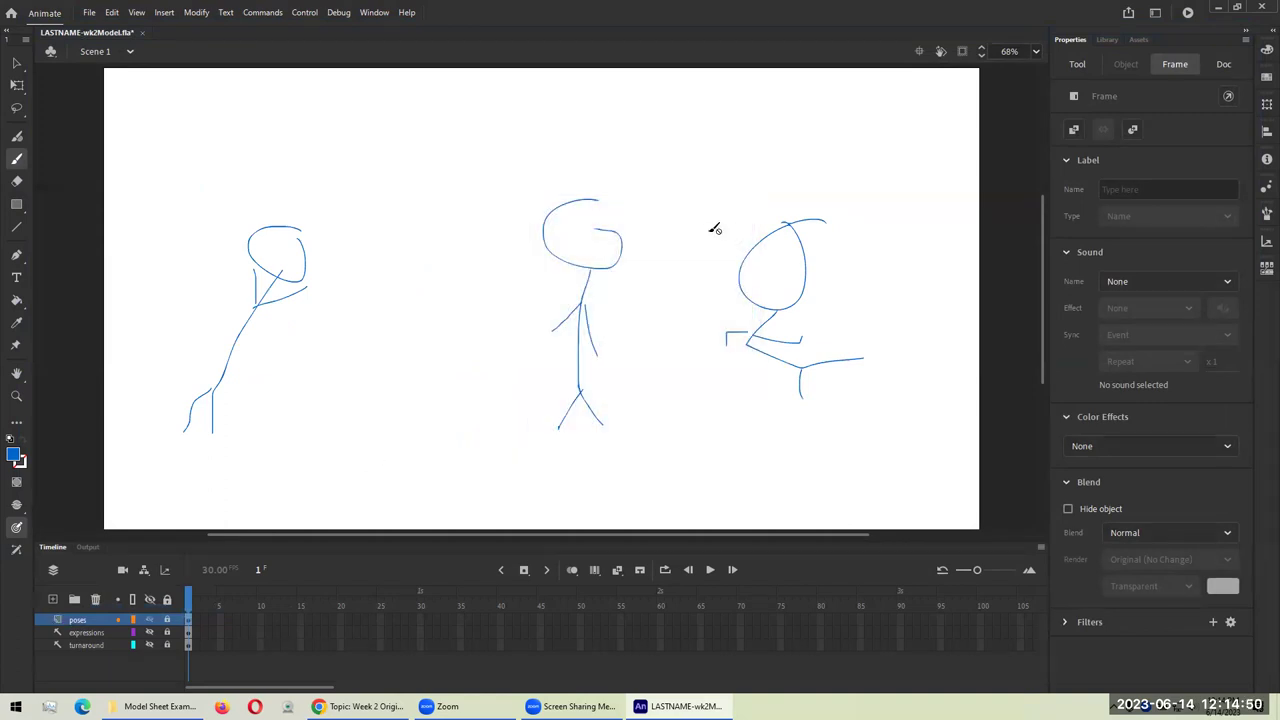
Step: Export the stage image as LASTNAME-wk2Model-poses.png
{"action": "left_click", "coordinate": [92, 12]}
{"action": "mouse_move", "coordinate": [156, 228]}
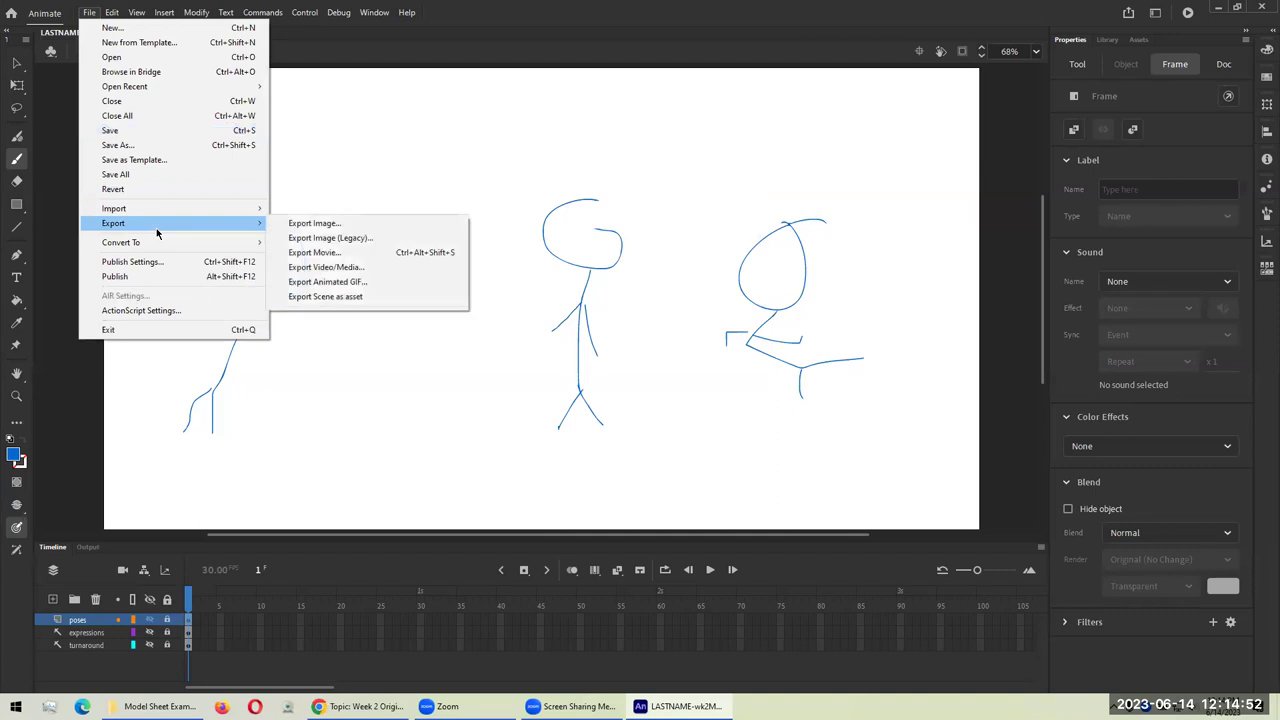
{"action": "left_click", "coordinate": [298, 226]}
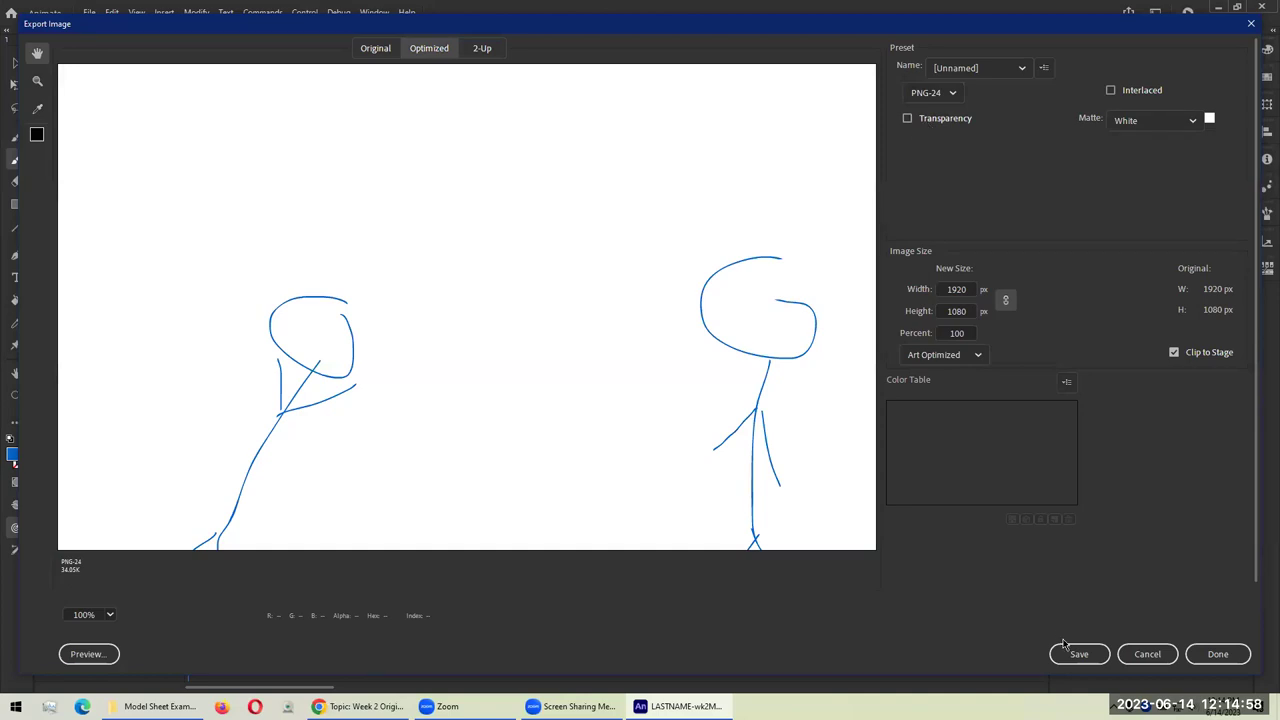
{"action": "left_click", "coordinate": [1069, 655]}
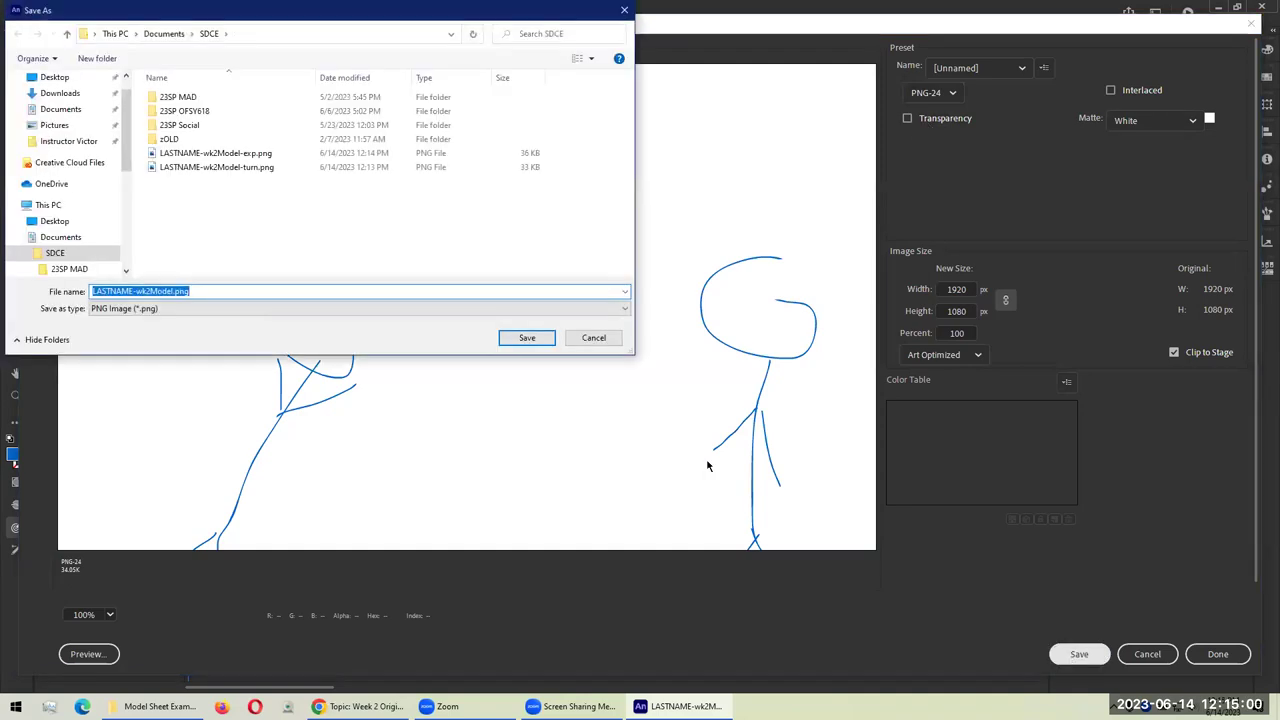
{"action": "key", "text": "Right"}
{"action": "type", "text": "-poses"}
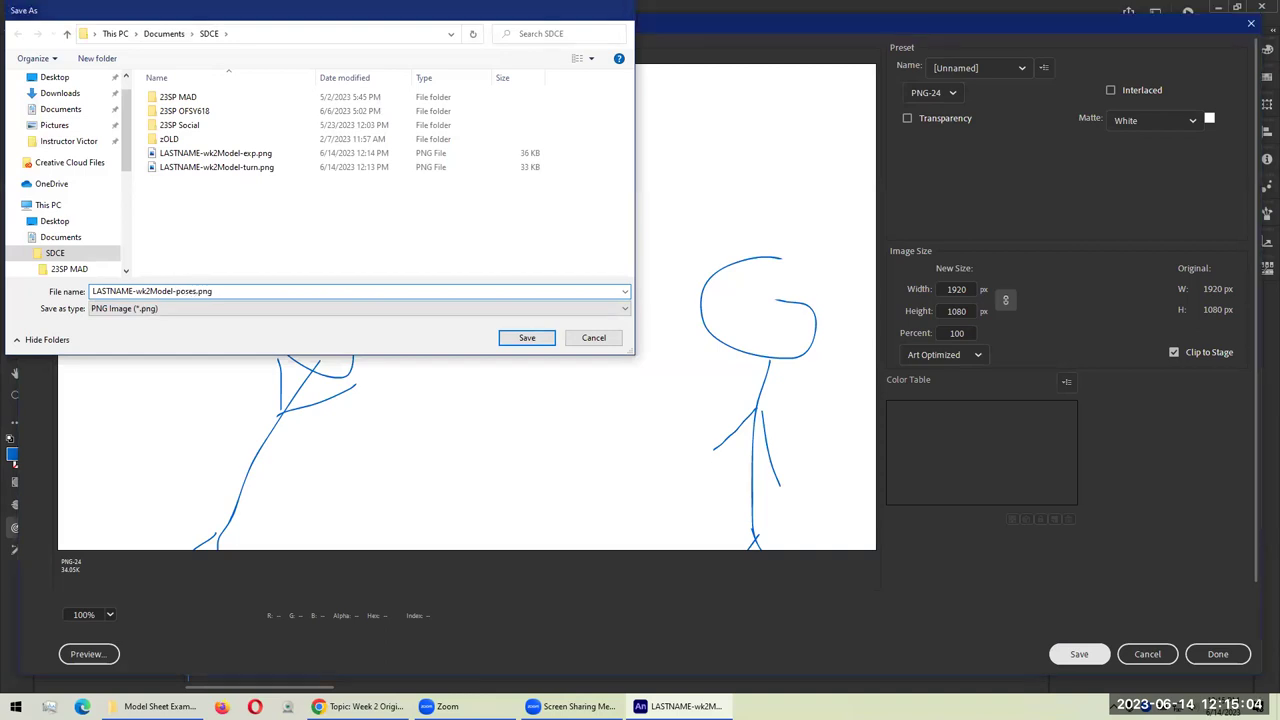
{"action": "key", "text": "Return"}
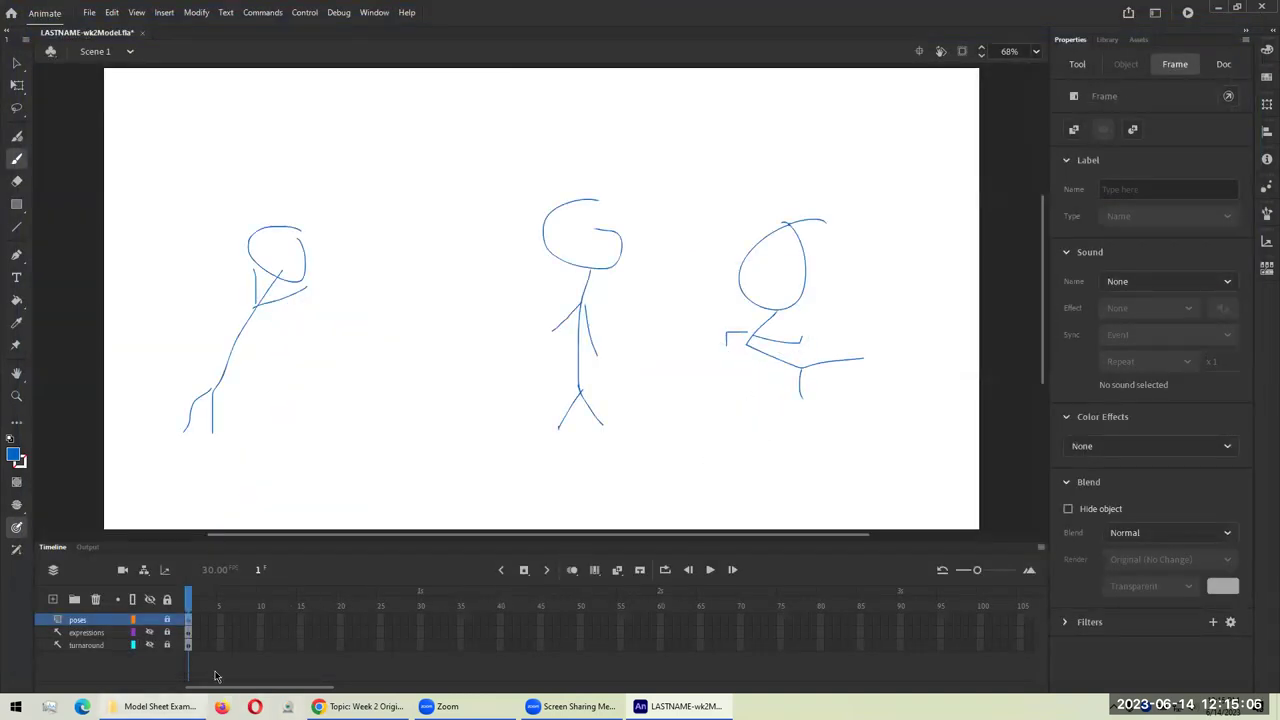
Step: Browse Documents > SWC in File Explorer, peeking into CIS256 and 23 1 Spring
{"action": "key", "text": "super+e"}
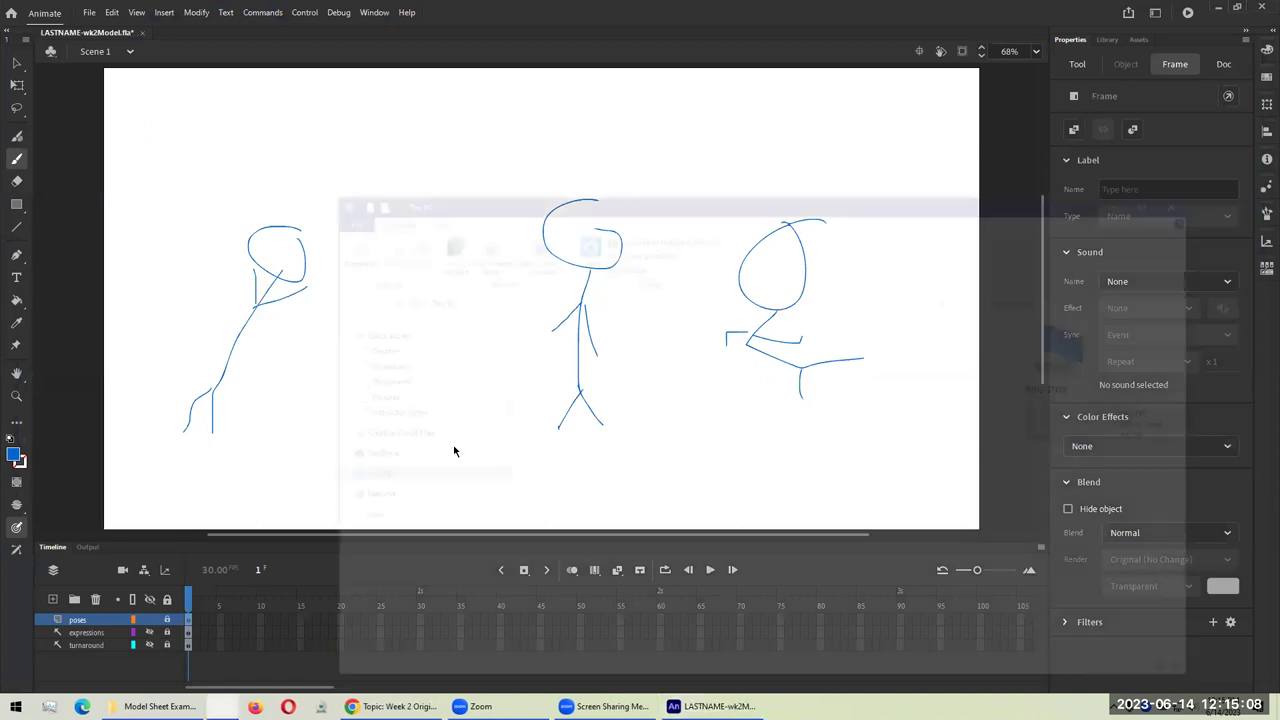
{"action": "double_click", "coordinate": [752, 366]}
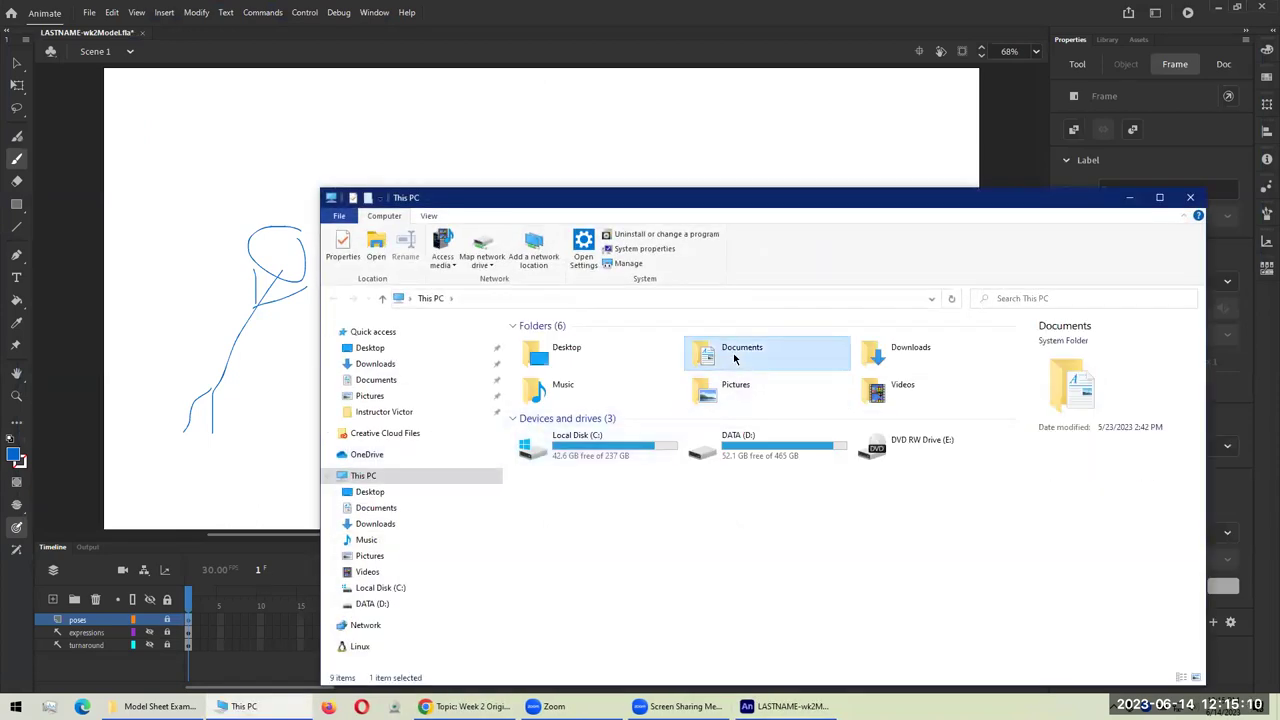
{"action": "double_click", "coordinate": [544, 357]}
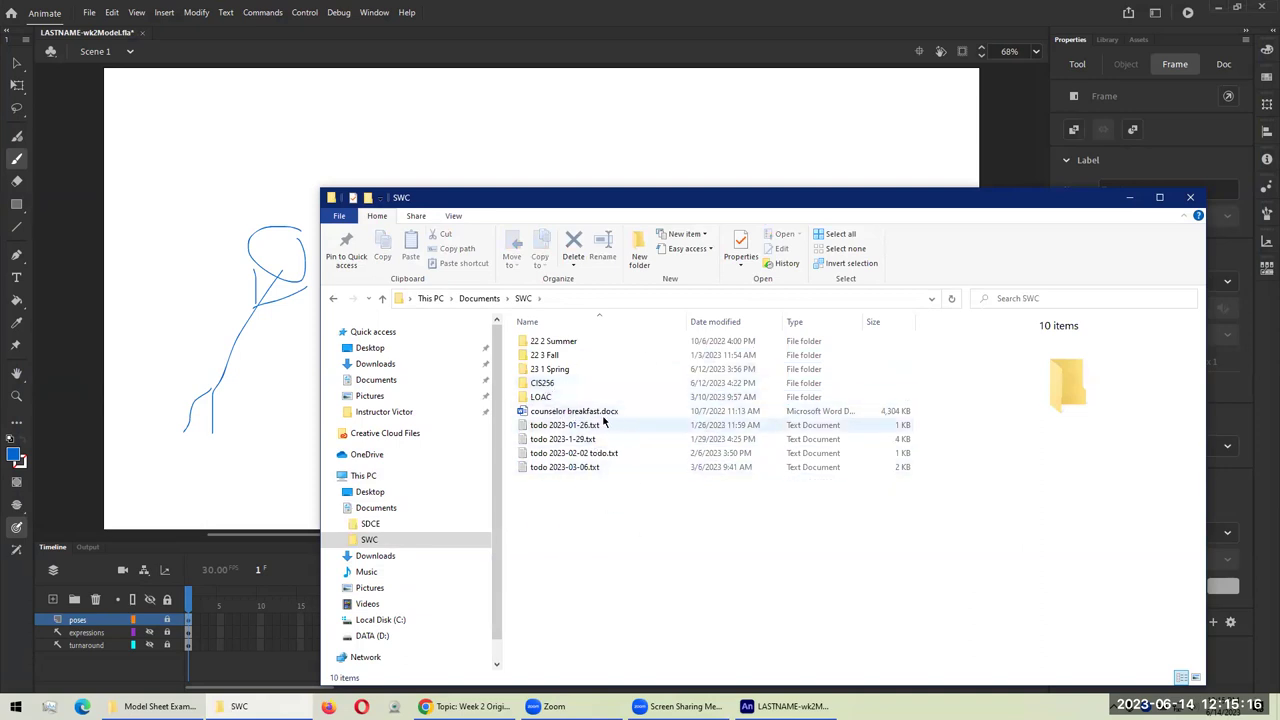
{"action": "double_click", "coordinate": [545, 384]}
{"action": "key", "text": "alt+Left"}
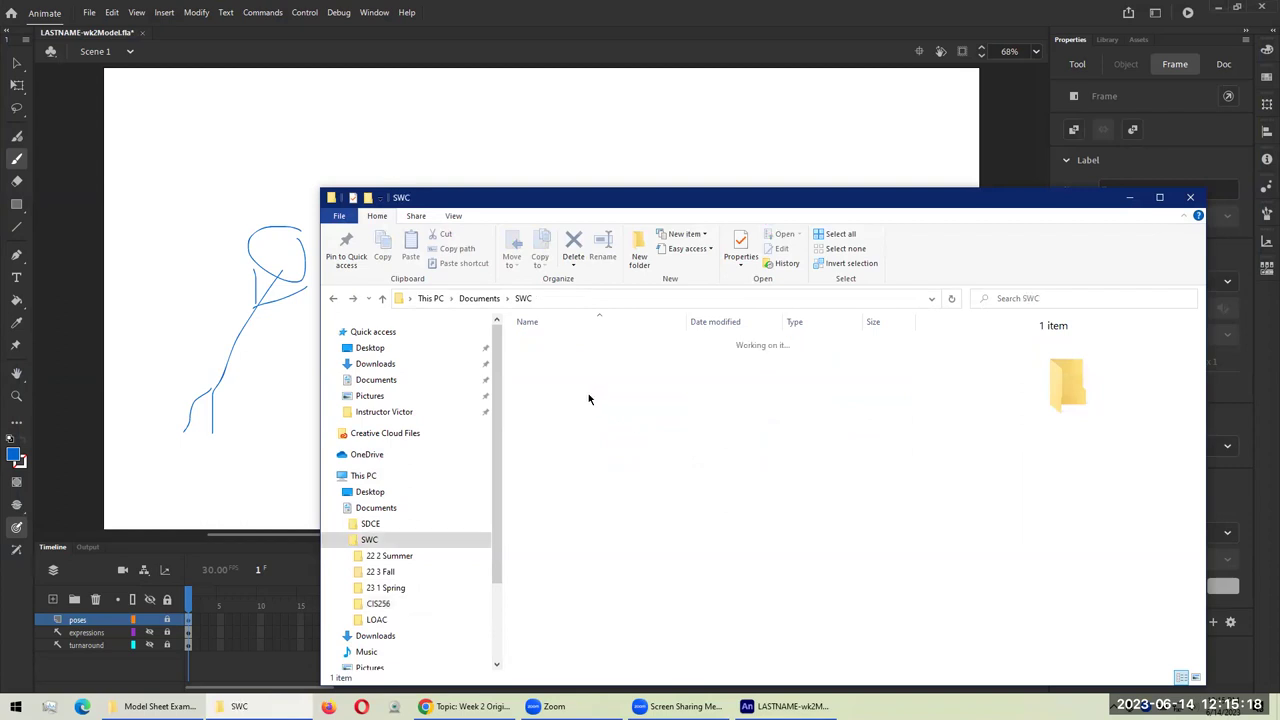
{"action": "double_click", "coordinate": [548, 369]}
{"action": "key", "text": "alt+Left"}
{"action": "left_click", "coordinate": [103, 13]}
Step: Reopen Export Image and bring up its save window on the SDCE folder
{"action": "left_click", "coordinate": [90, 12]}
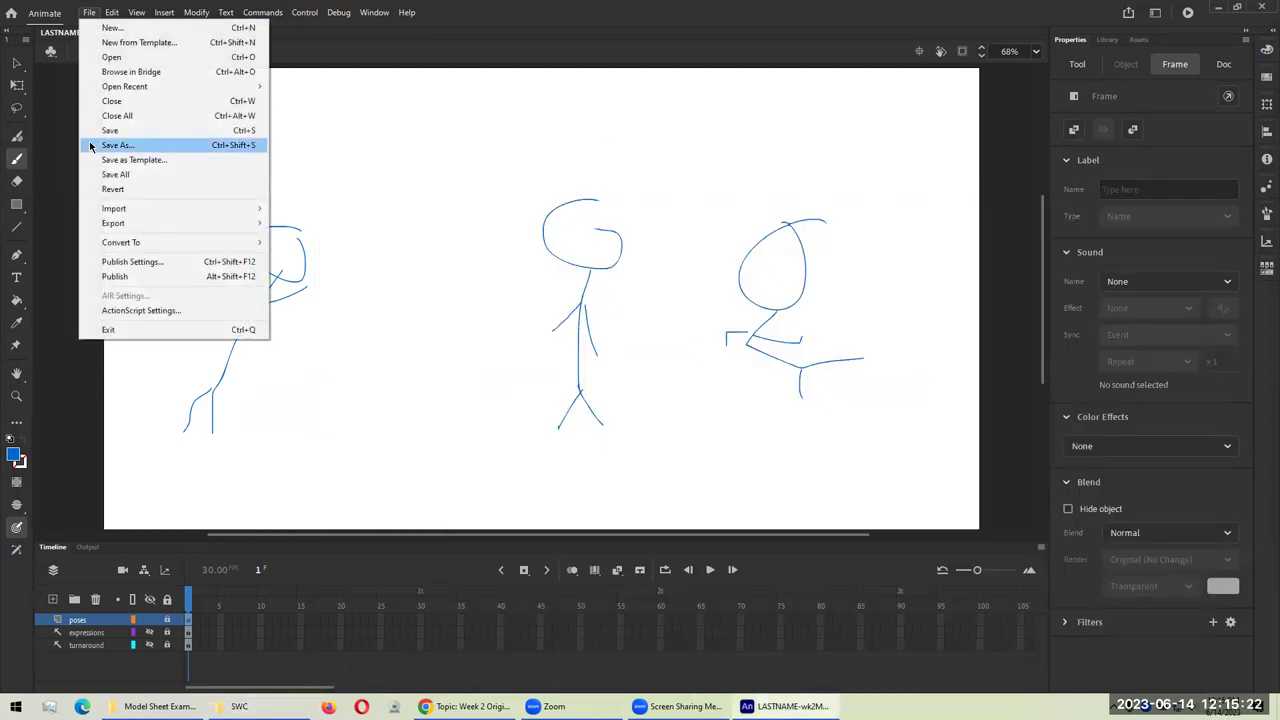
{"action": "mouse_move", "coordinate": [157, 225]}
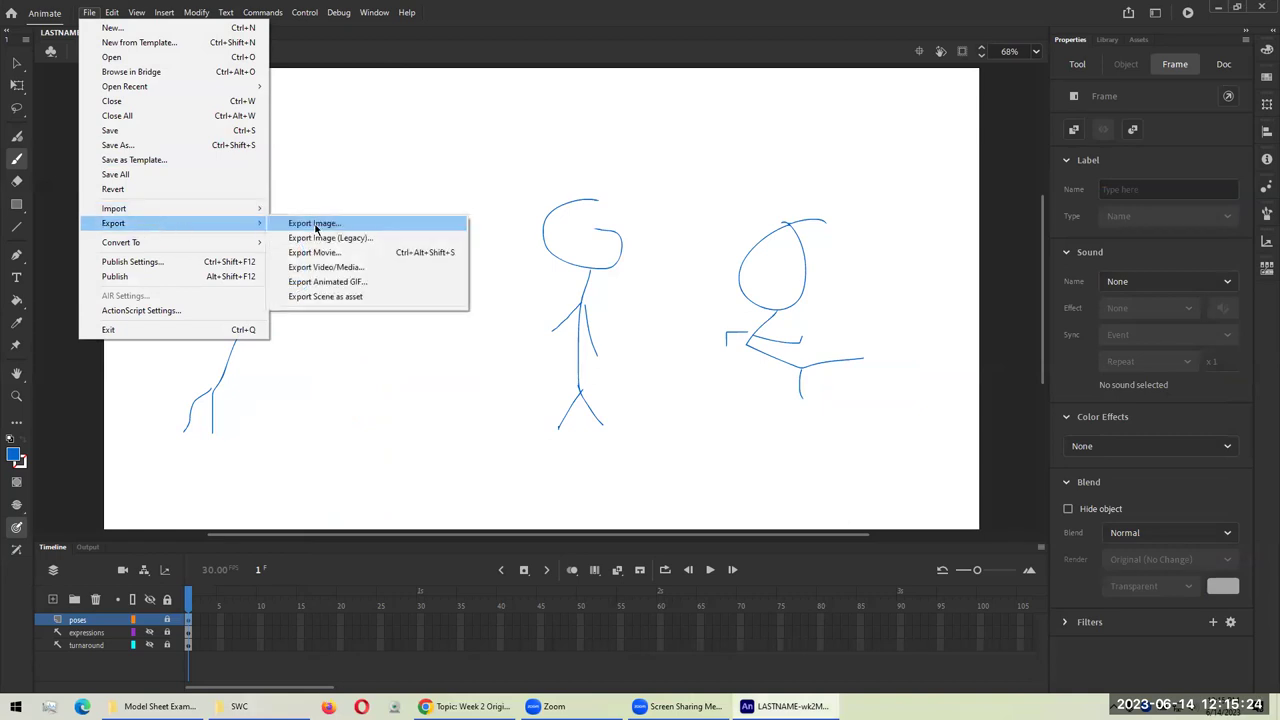
{"action": "left_click", "coordinate": [317, 225]}
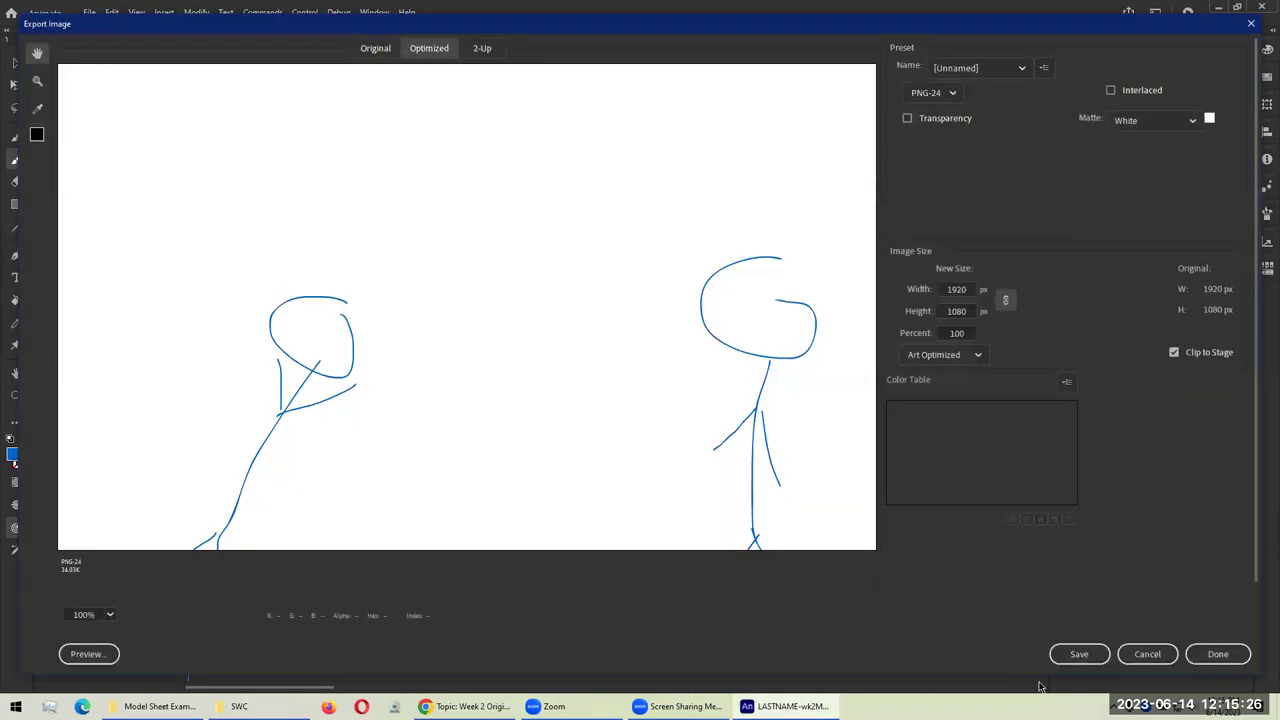
{"action": "left_click", "coordinate": [1077, 654]}
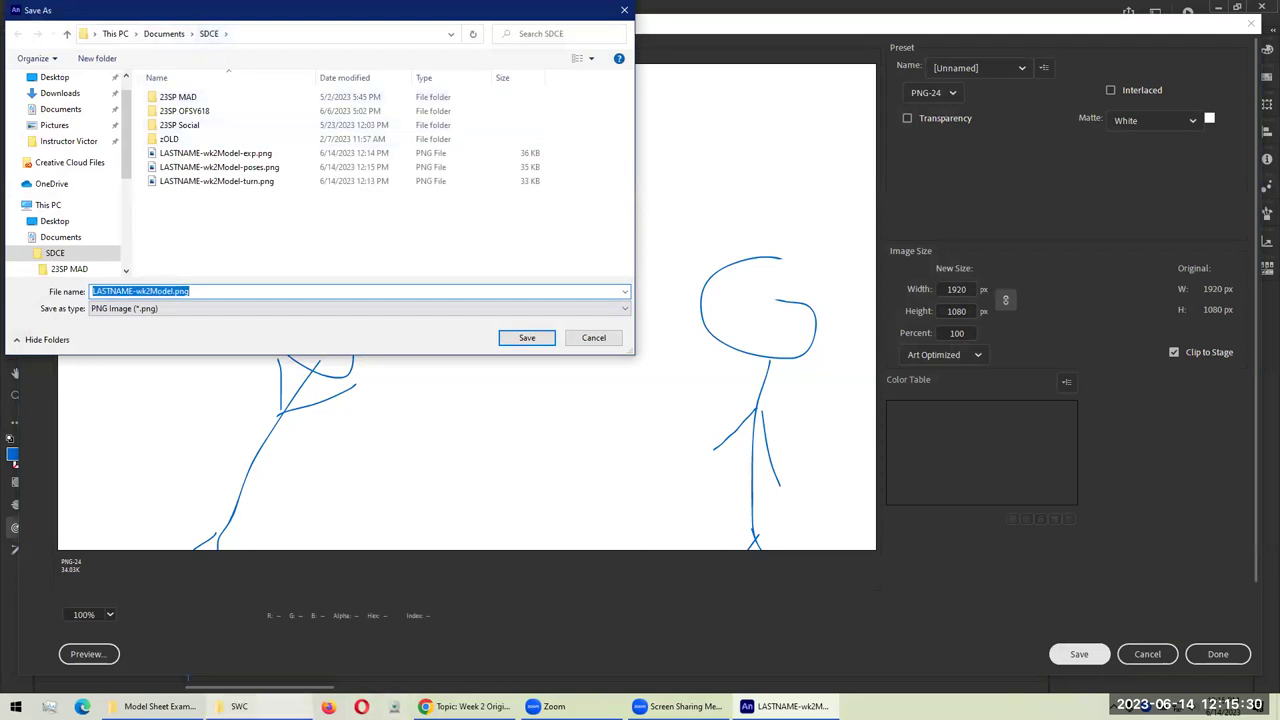
Step: Navigate the SWC Explorer window up to Documents and into the SDCE folder
{"action": "left_click", "coordinate": [155, 706]}
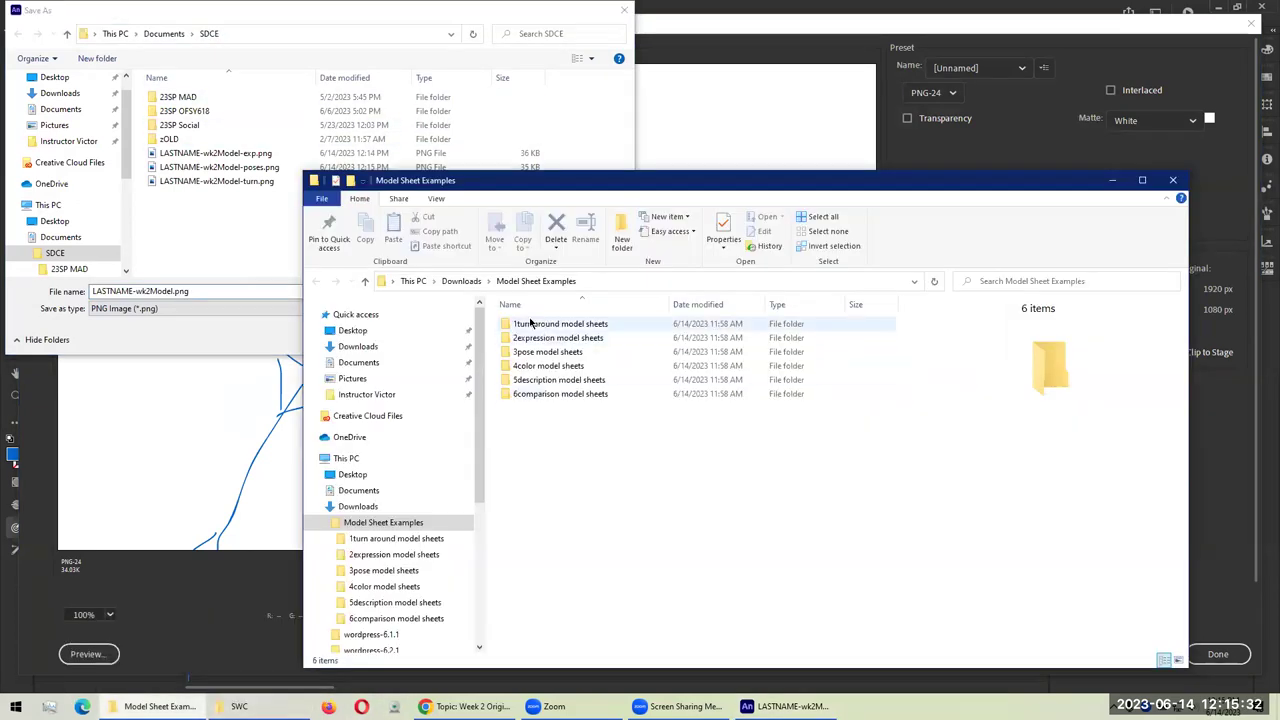
{"action": "left_click", "coordinate": [239, 706]}
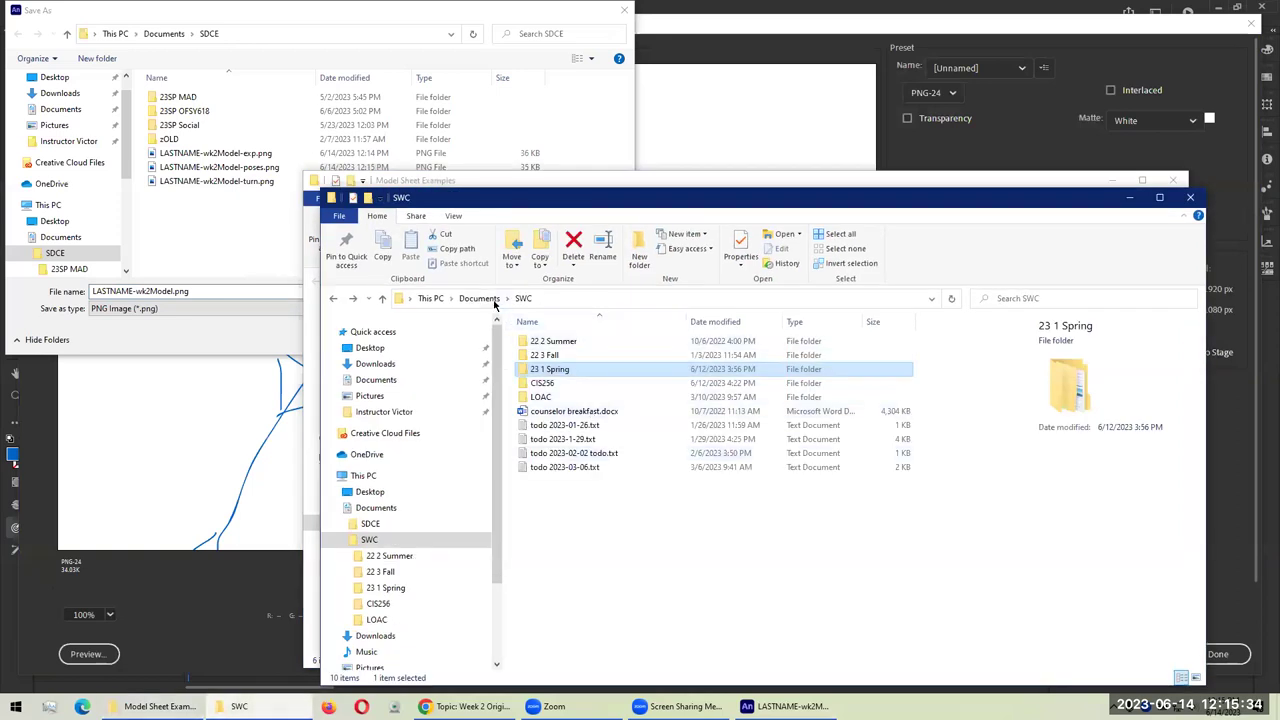
{"action": "left_click", "coordinate": [492, 300]}
{"action": "double_click", "coordinate": [552, 342]}
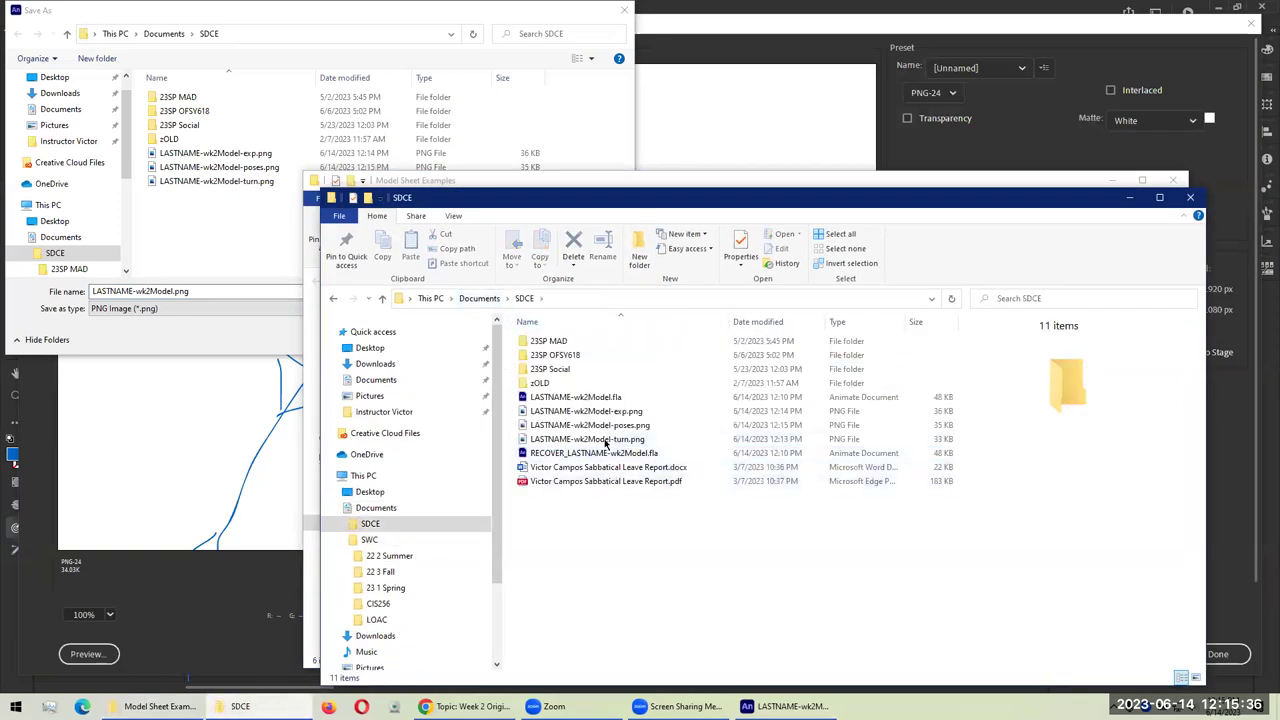
Step: Open LASTNAME-wk2Model-exp.png in the photo viewer
{"action": "left_click", "coordinate": [572, 413]}
{"action": "left_click", "coordinate": [561, 441], "text": "shift"}
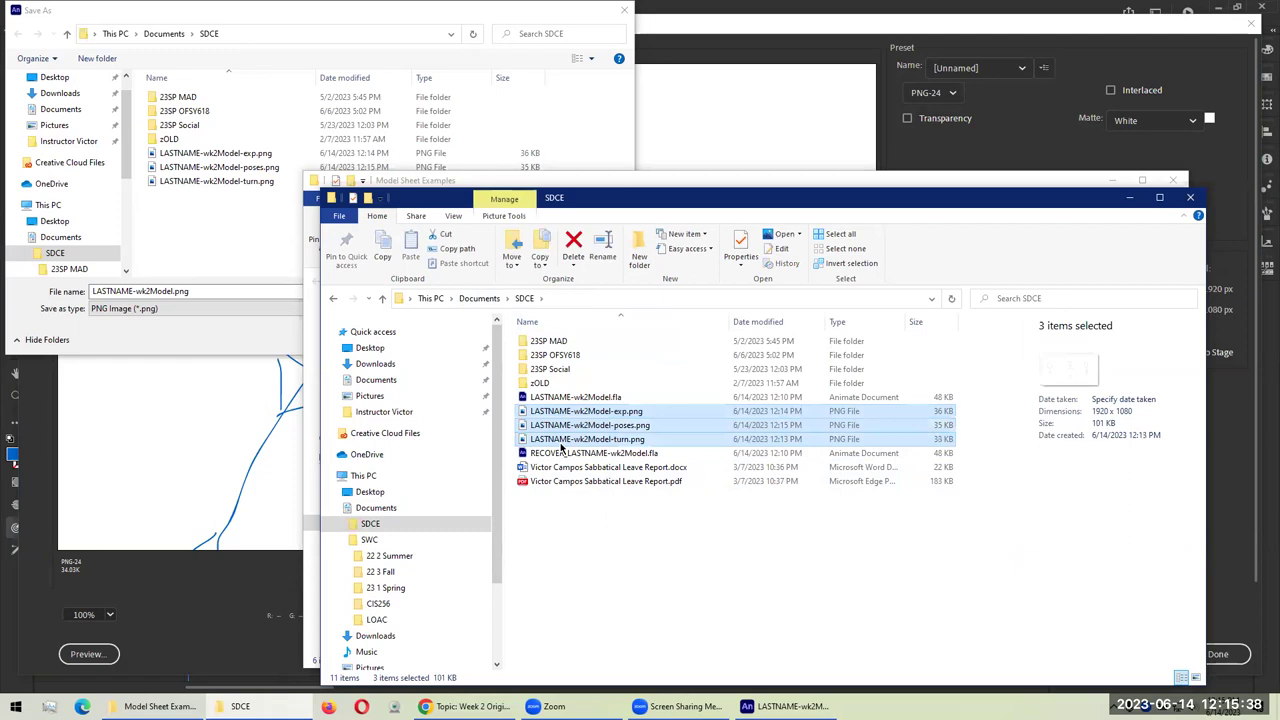
{"action": "left_click", "coordinate": [687, 540]}
{"action": "left_click", "coordinate": [608, 414]}
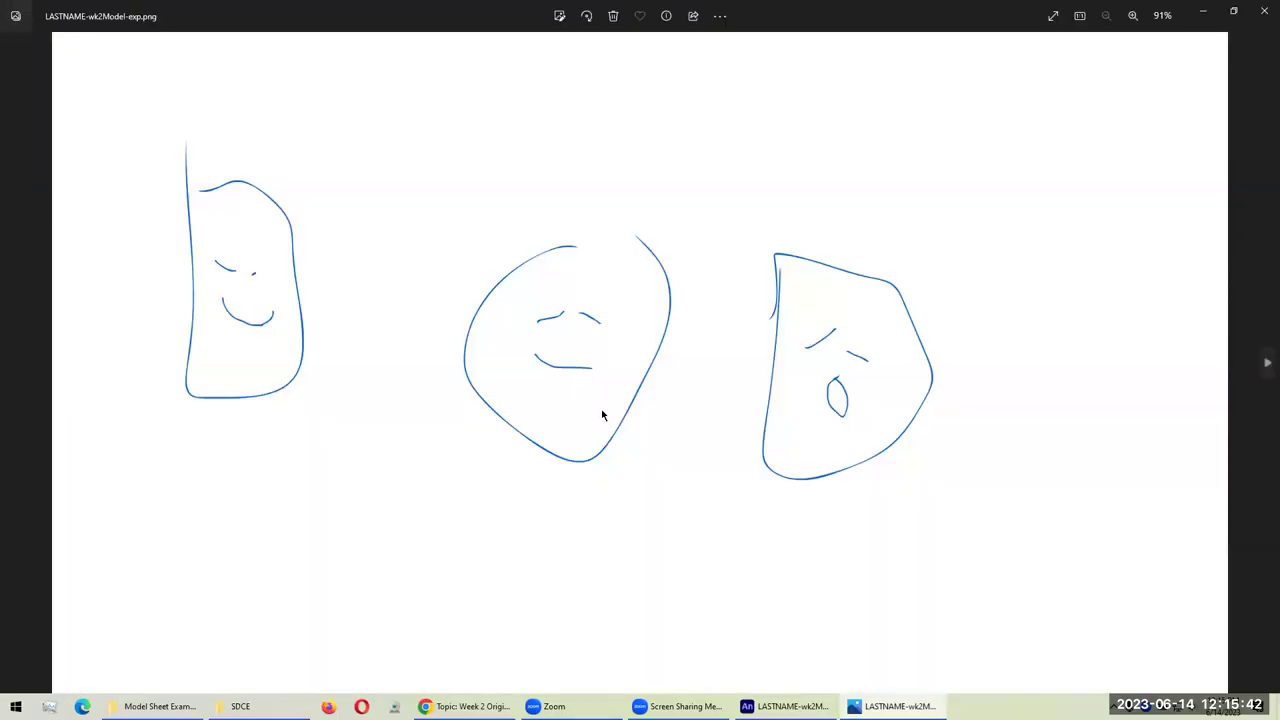
Step: Browse the exported expression and turnaround sheets in Photos, then close it and return to the Canvas discussion
{"action": "key", "text": "Right"}
{"action": "key", "text": "Right"}
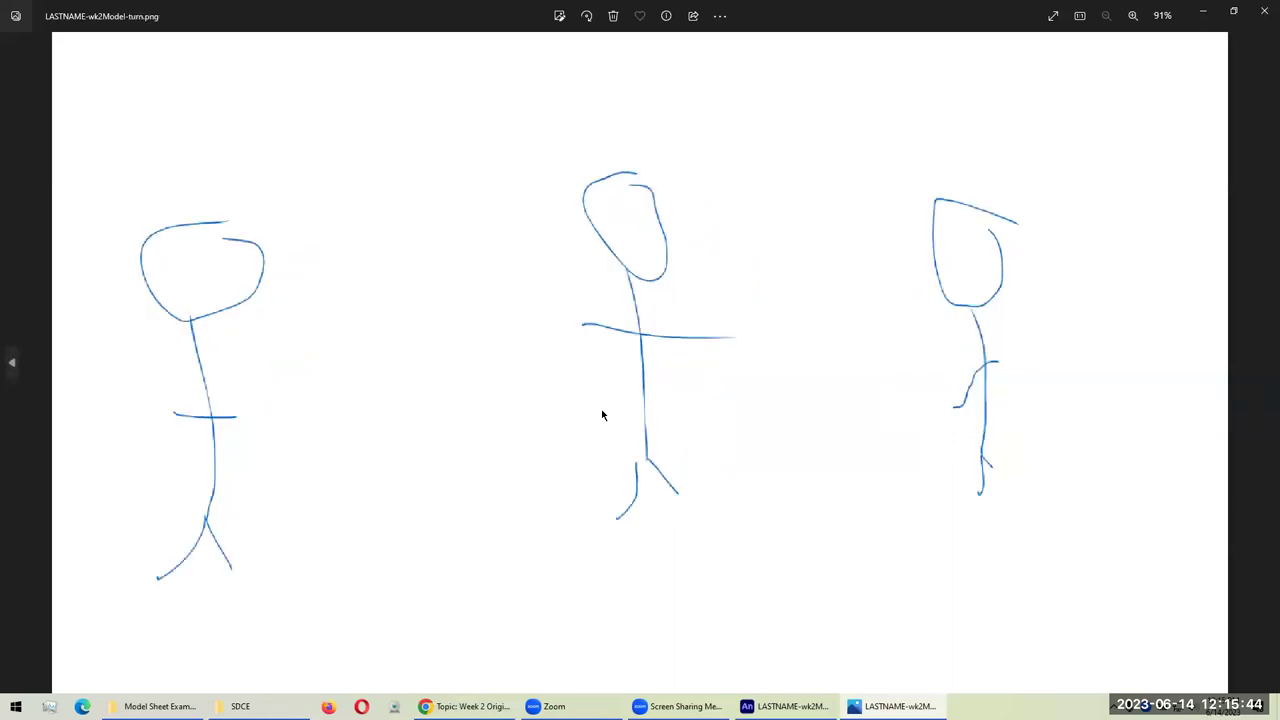
{"action": "key", "text": "Left"}
{"action": "key", "text": "Left"}
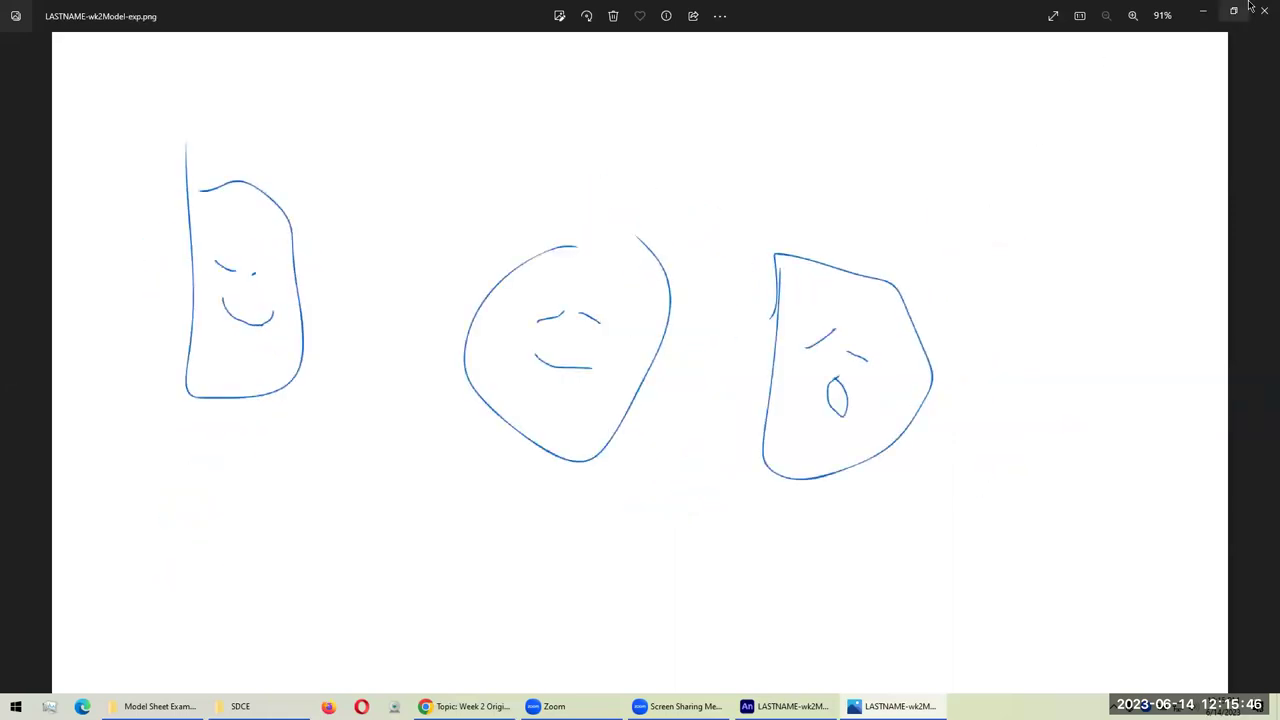
{"action": "key", "text": "alt+F4"}
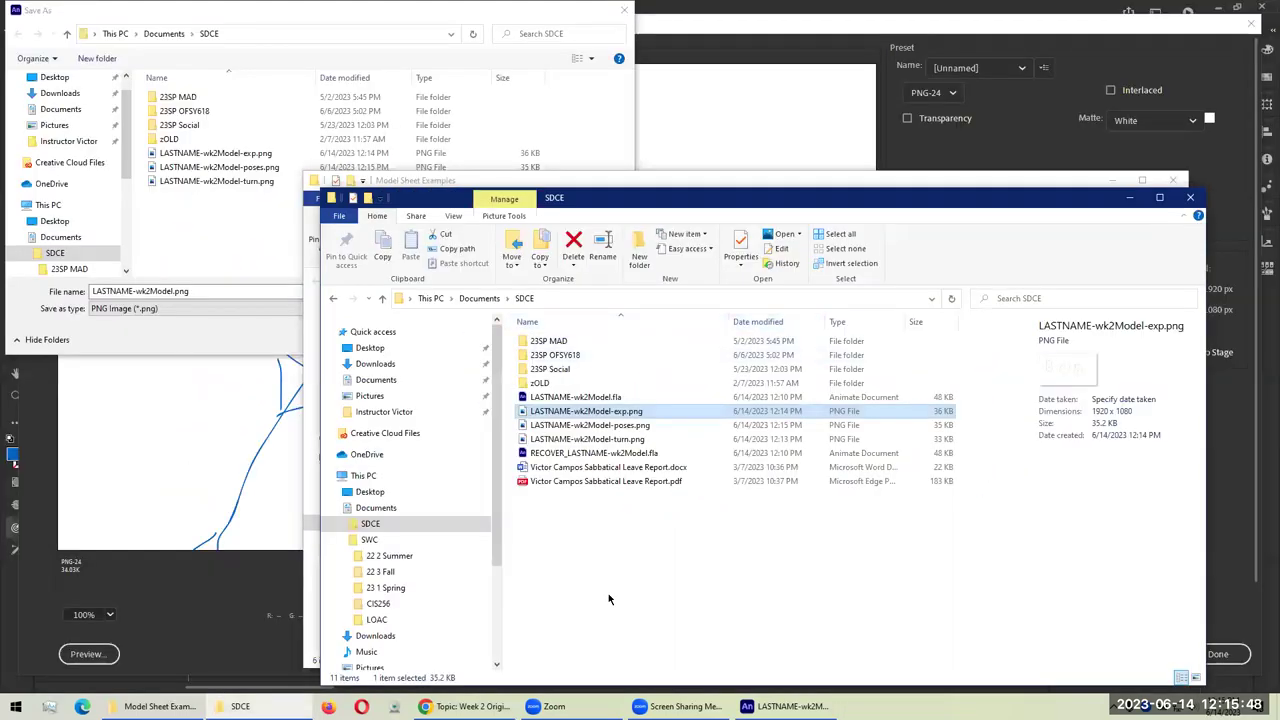
{"action": "key", "text": "alt+Tab"}
Step: Start a reply at the bottom of the discussion and type a line of placeholder text
{"action": "scroll", "coordinate": [750, 400], "scroll_direction": "down", "scroll_amount": 3}
{"action": "left_click", "coordinate": [330, 549]}
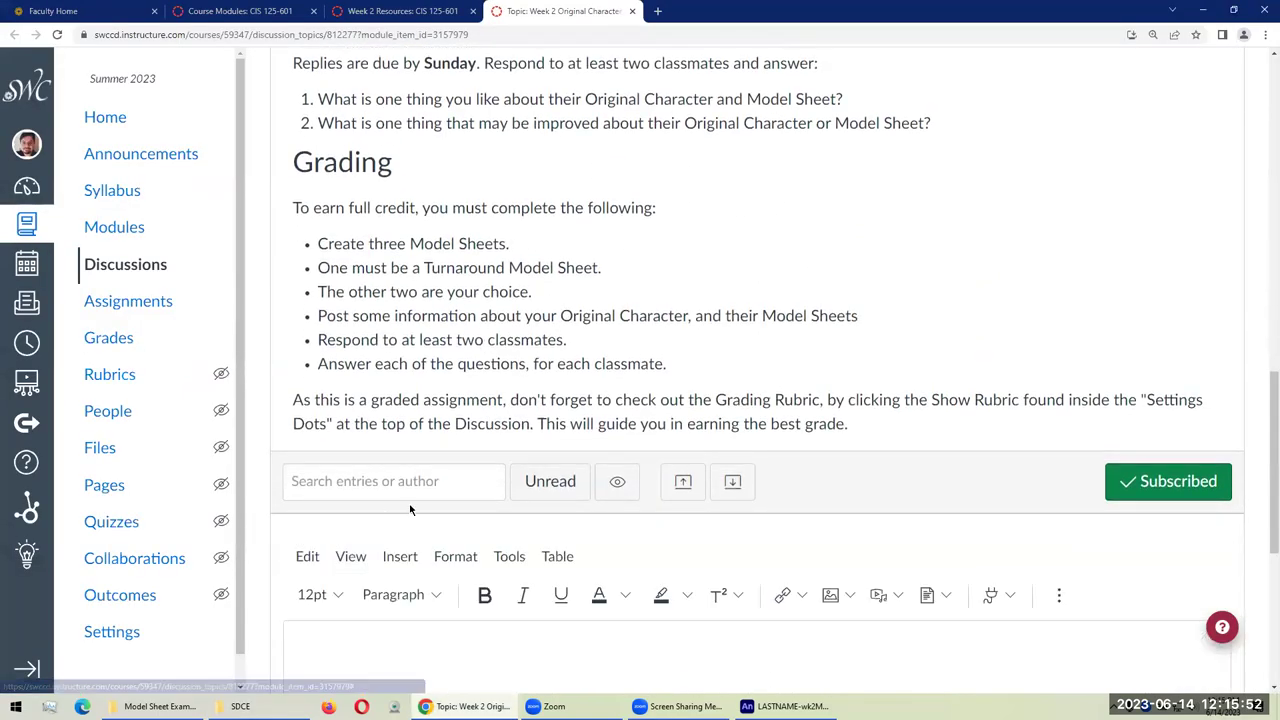
{"action": "left_click", "coordinate": [487, 202]}
{"action": "type", "text": "vfffadfdfdsfdsf"}
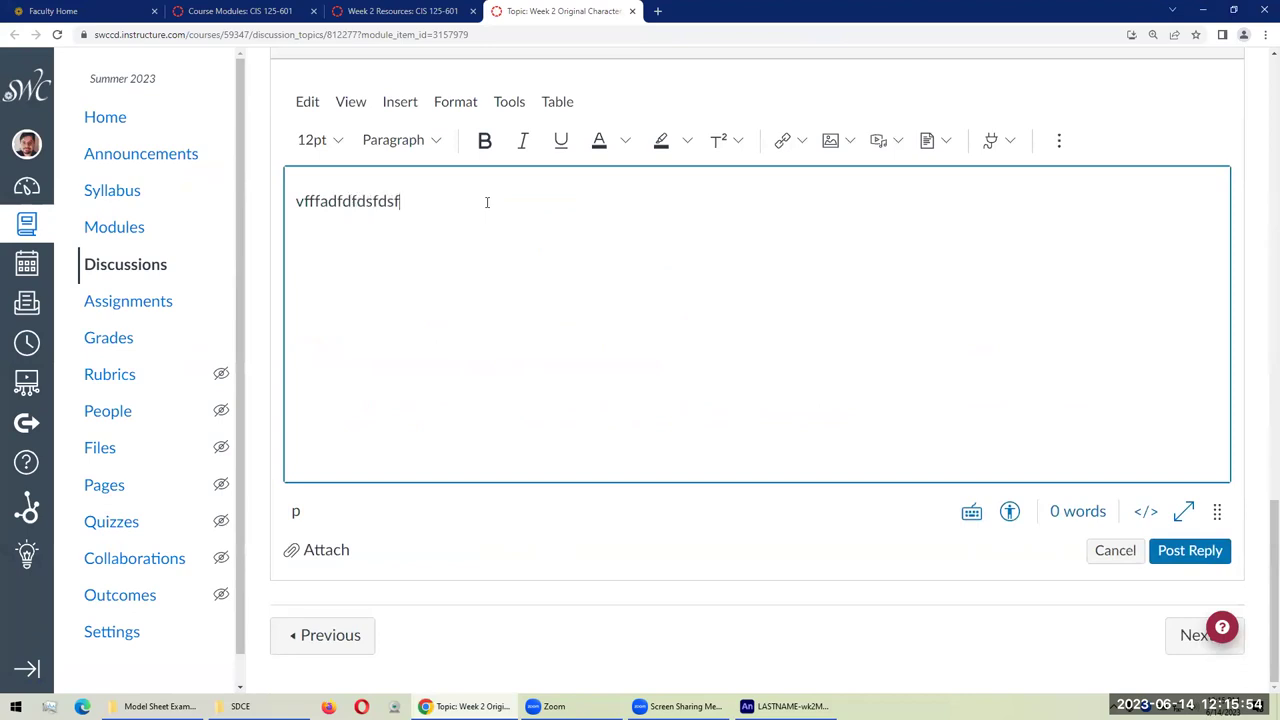
{"action": "type", "text": "f f ffdsf fafasfd"}
{"action": "key", "text": "Return"}
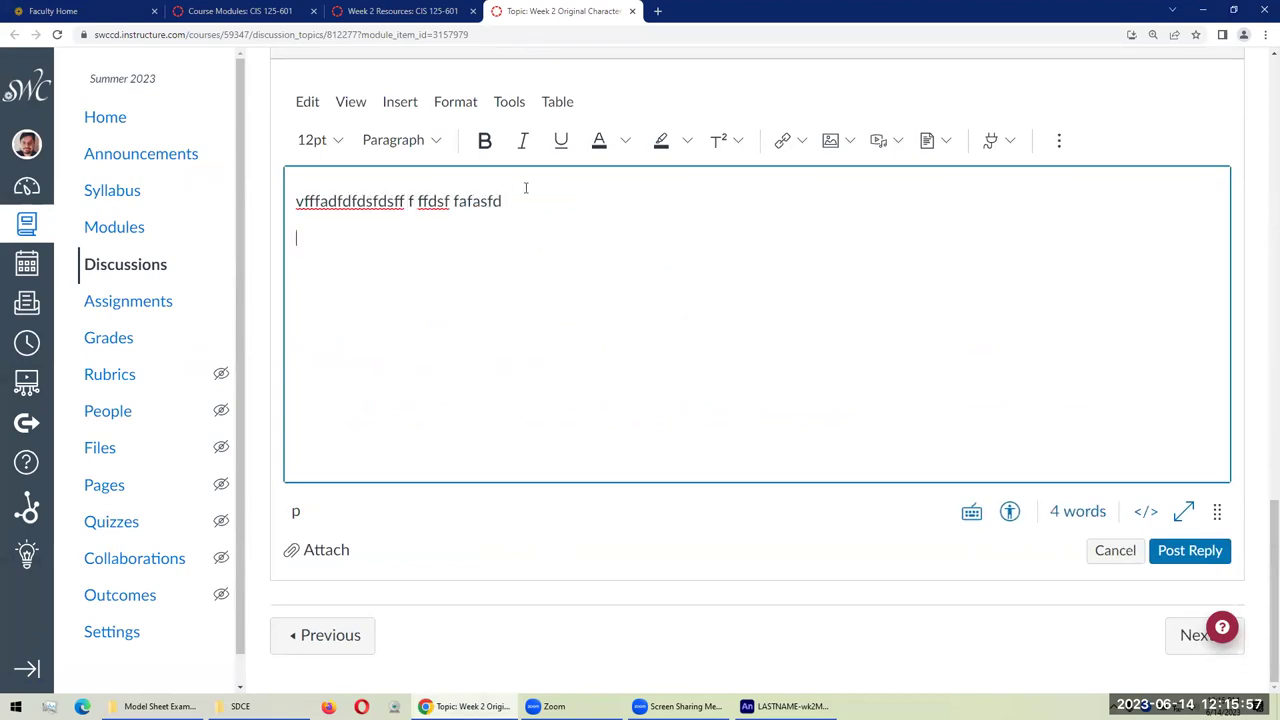
{"action": "left_click", "coordinate": [849, 141]}
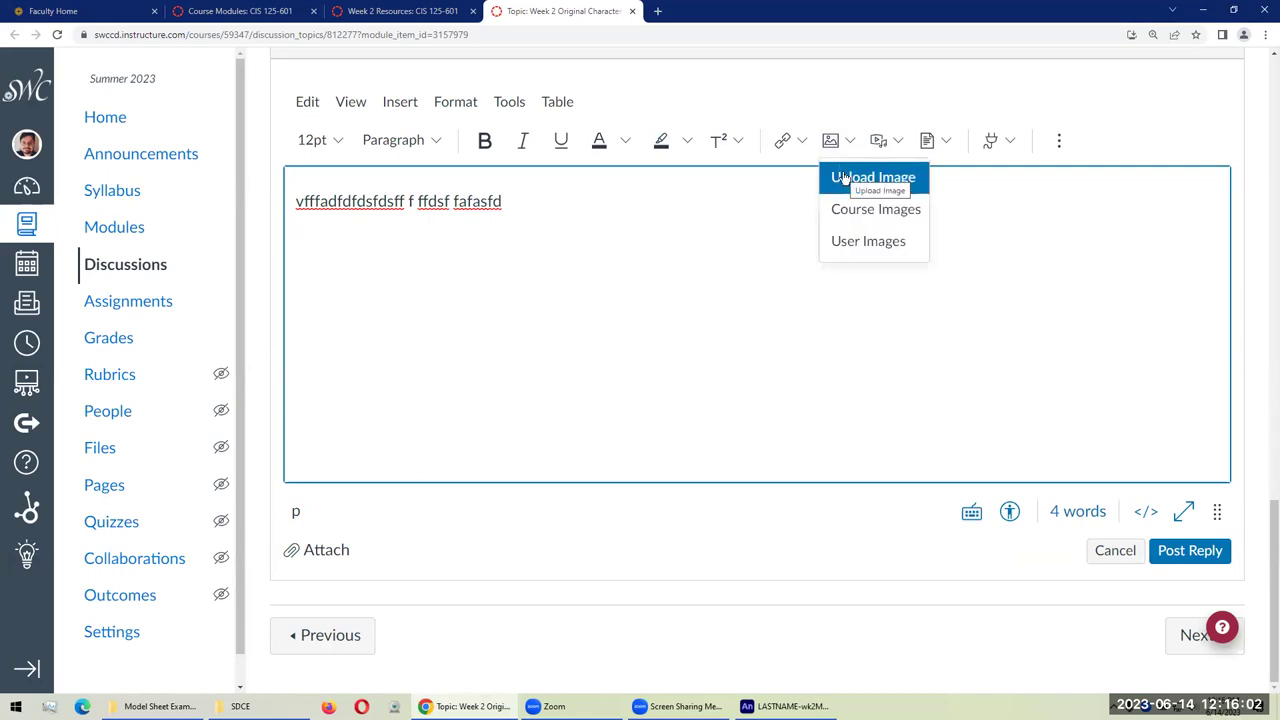
Step: Upload LASTNAME-wk2Model-turn.png from Documents > SDCE as an image for the reply
{"action": "left_click", "coordinate": [845, 178]}
{"action": "scroll", "coordinate": [629, 380], "scroll_direction": "down", "scroll_amount": 2}
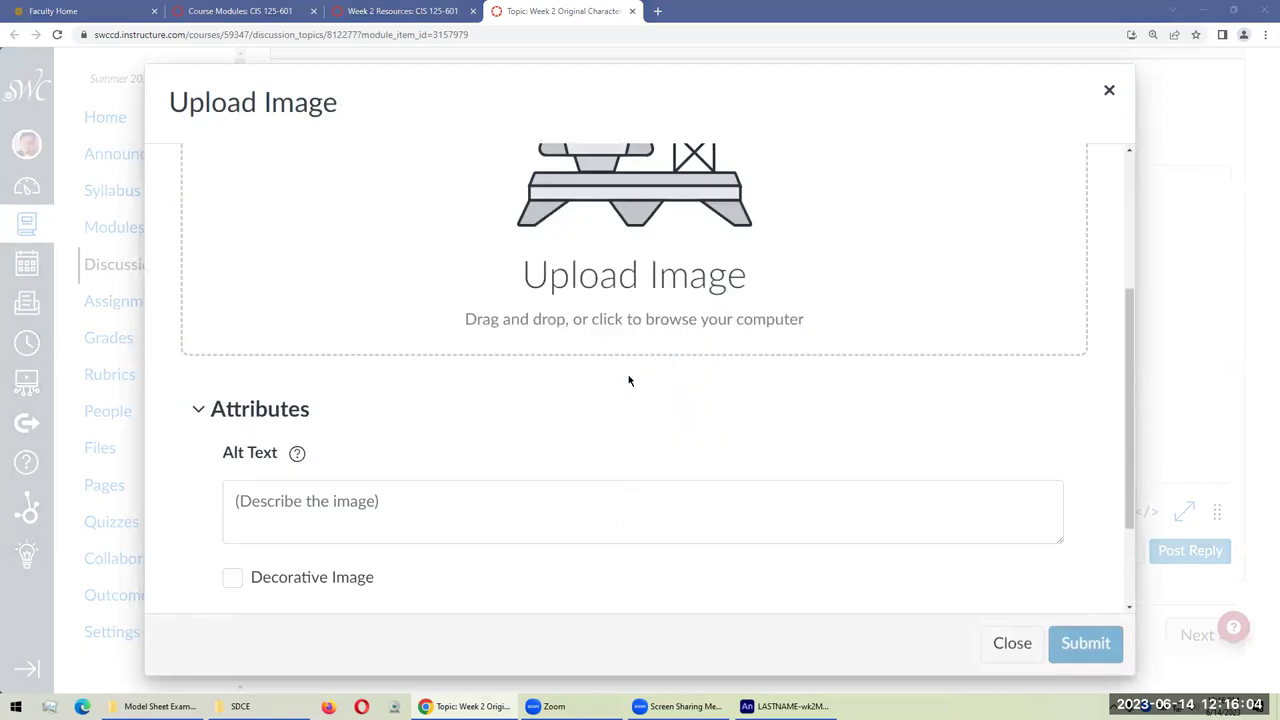
{"action": "left_click", "coordinate": [629, 380]}
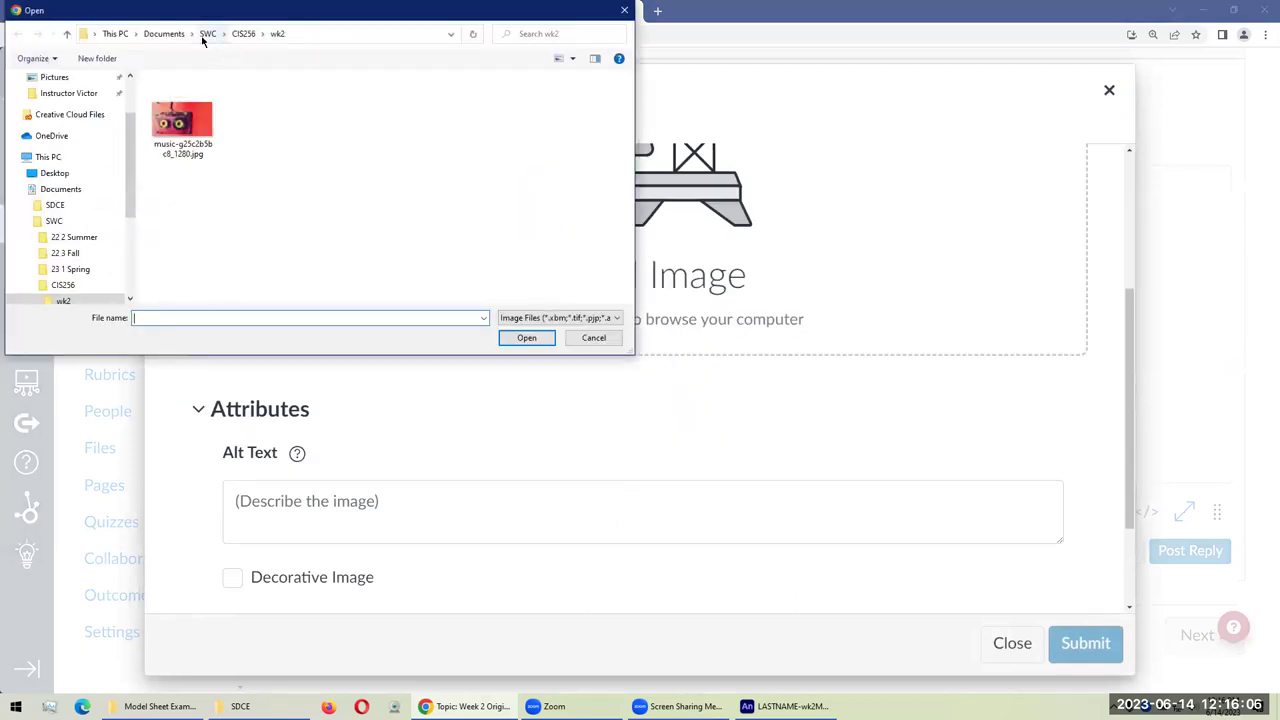
{"action": "left_click", "coordinate": [164, 34]}
{"action": "left_click", "coordinate": [167, 100]}
{"action": "double_click", "coordinate": [167, 100]}
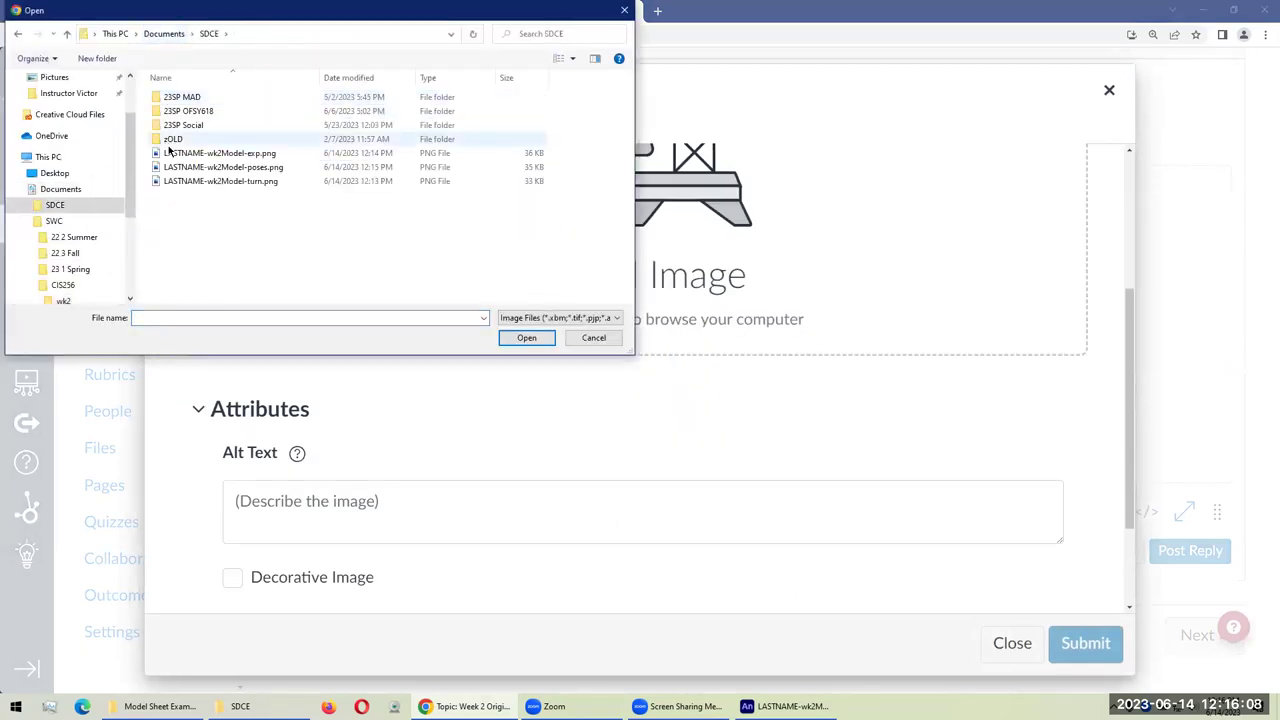
{"action": "left_click", "coordinate": [196, 182]}
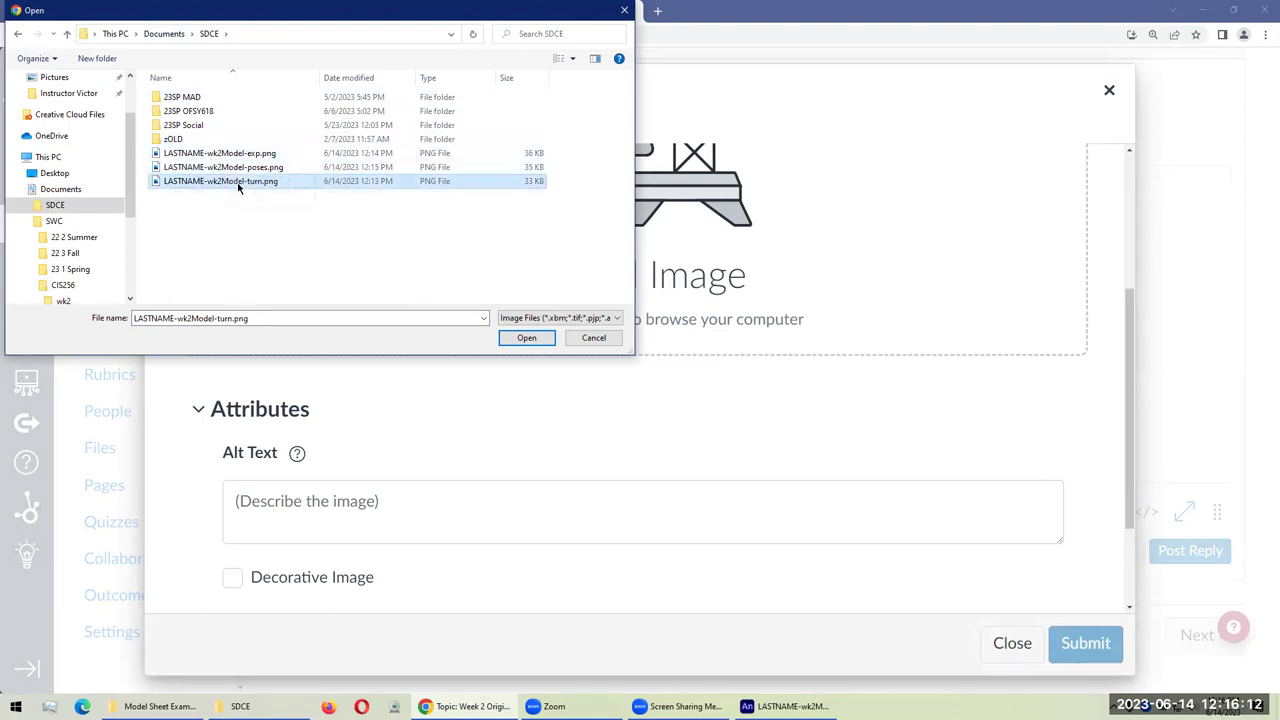
{"action": "double_click", "coordinate": [237, 182]}
Step: Give the turnaround image the alt text 'Turnaround' and insert it into the reply
{"action": "scroll", "coordinate": [435, 318], "scroll_direction": "down", "scroll_amount": 5}
{"action": "left_click", "coordinate": [387, 461]}
{"action": "type", "text": "Turnaround"}
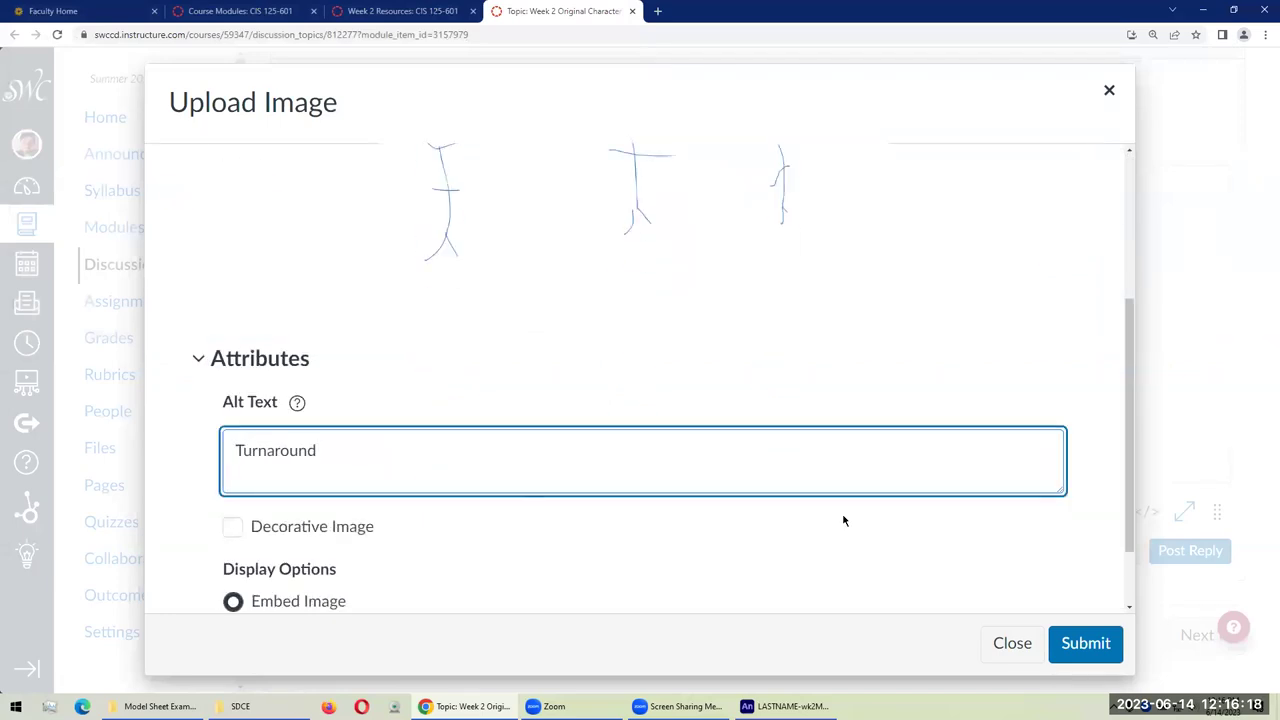
{"action": "left_click", "coordinate": [1078, 643]}
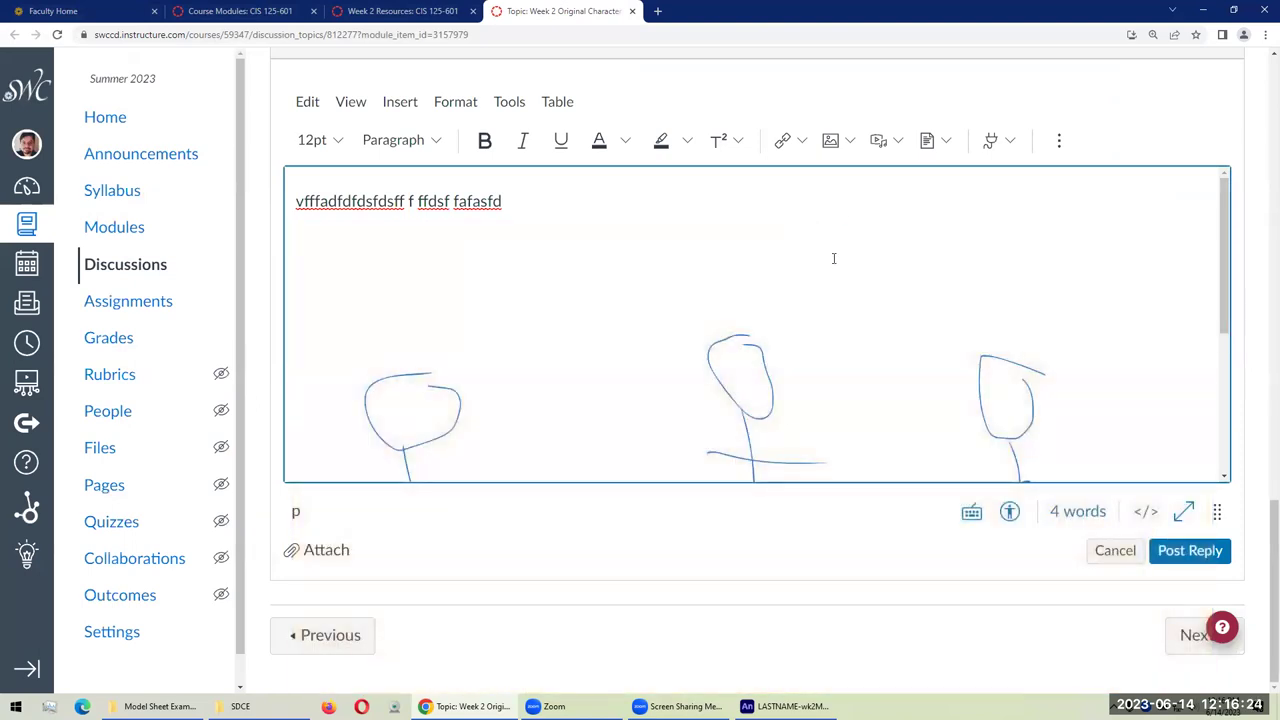
{"action": "left_click", "coordinate": [833, 258]}
{"action": "key", "text": "Right"}
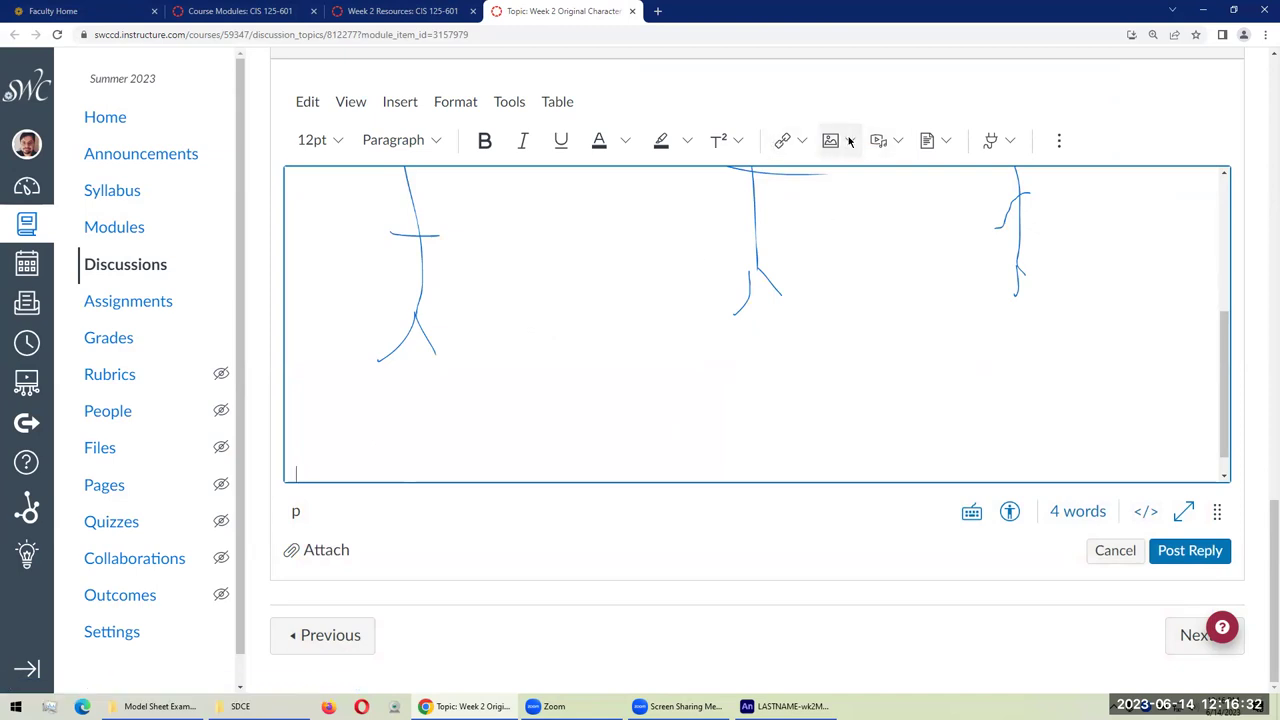
{"action": "scroll", "coordinate": [460, 246], "scroll_direction": "up", "scroll_amount": 5}
{"action": "left_click_drag", "start_coordinate": [351, 201], "coordinate": [437, 201]}
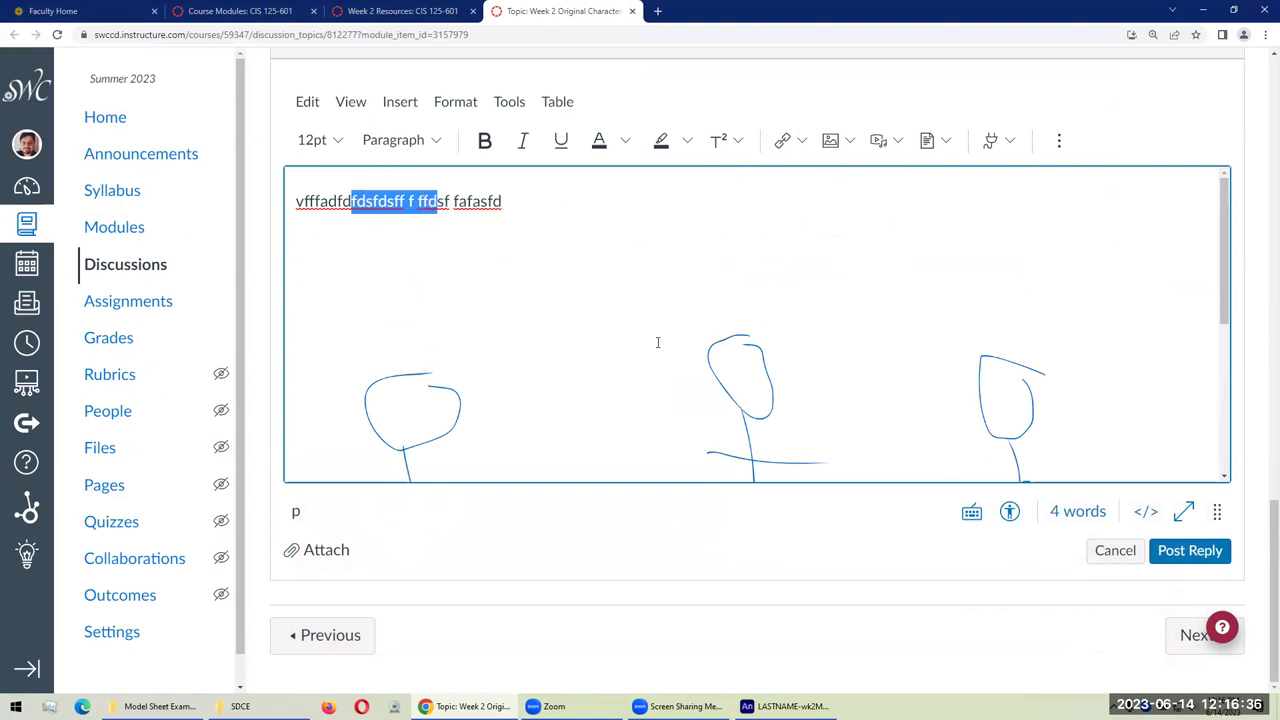
{"action": "scroll", "coordinate": [565, 329], "scroll_direction": "down", "scroll_amount": 3}
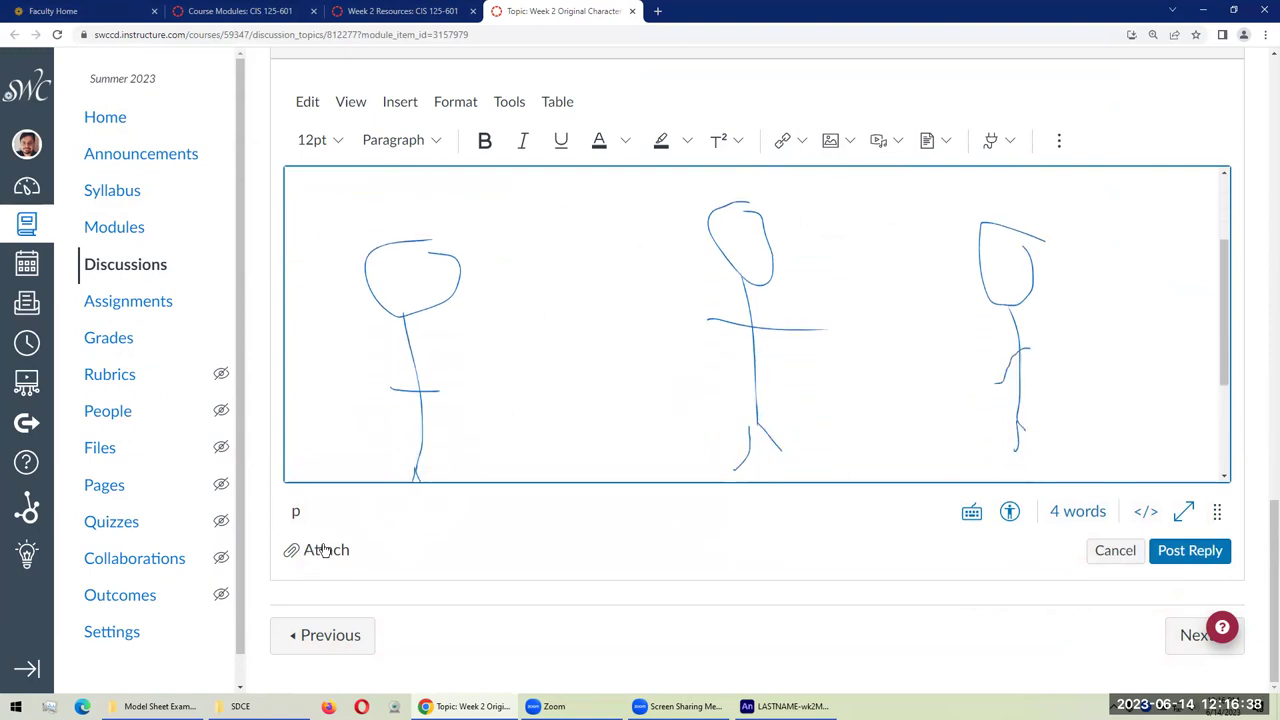
{"action": "scroll", "coordinate": [565, 315], "scroll_direction": "down", "scroll_amount": 3}
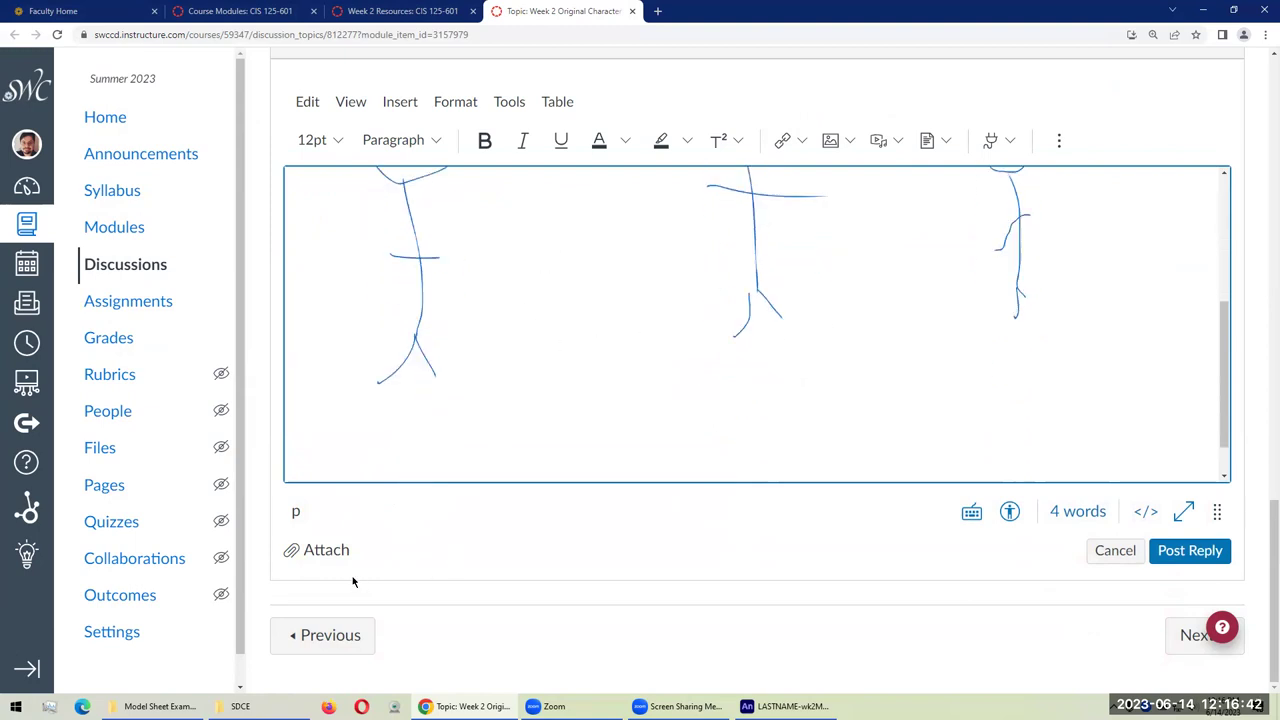
Step: Below the stick figures, upload LASTNAME-wk2Model-exp.png with alt text and insert it into the reply
{"action": "left_click", "coordinate": [323, 466]}
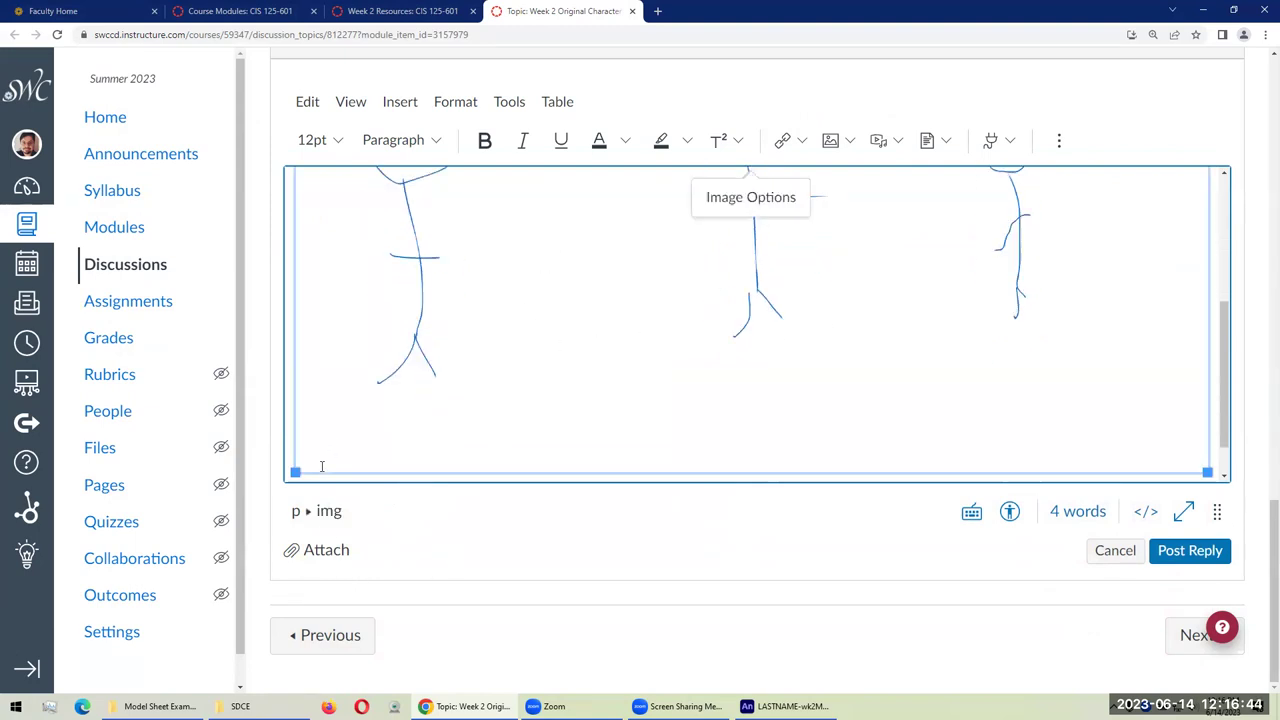
{"action": "key", "text": "Return"}
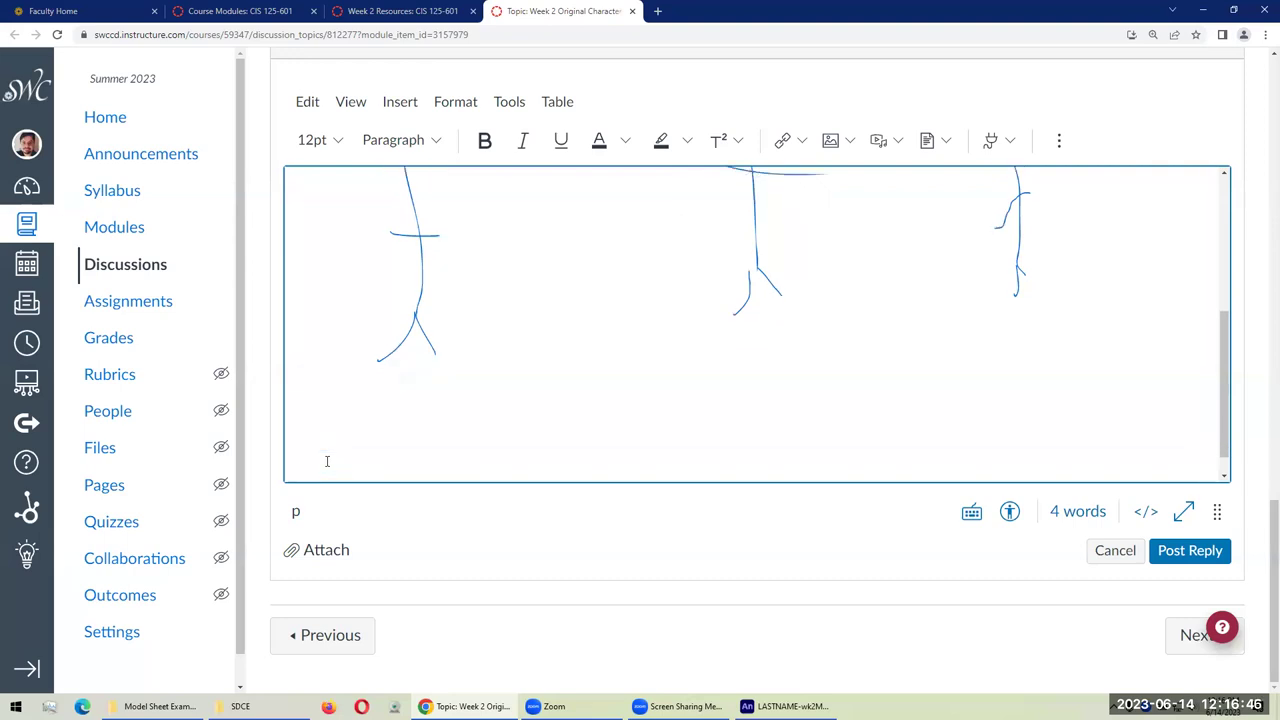
{"action": "left_click", "coordinate": [848, 148]}
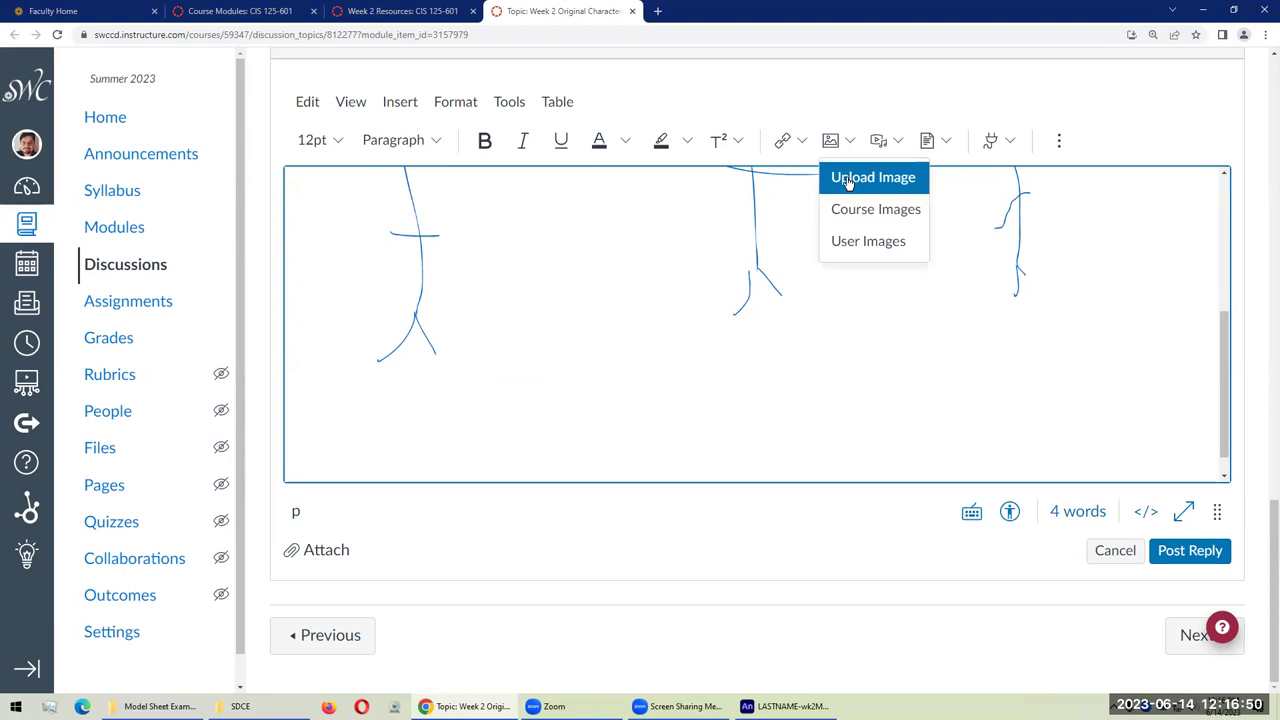
{"action": "left_click", "coordinate": [848, 180]}
{"action": "scroll", "coordinate": [591, 331], "scroll_direction": "down", "scroll_amount": 3}
{"action": "left_click", "coordinate": [585, 277]}
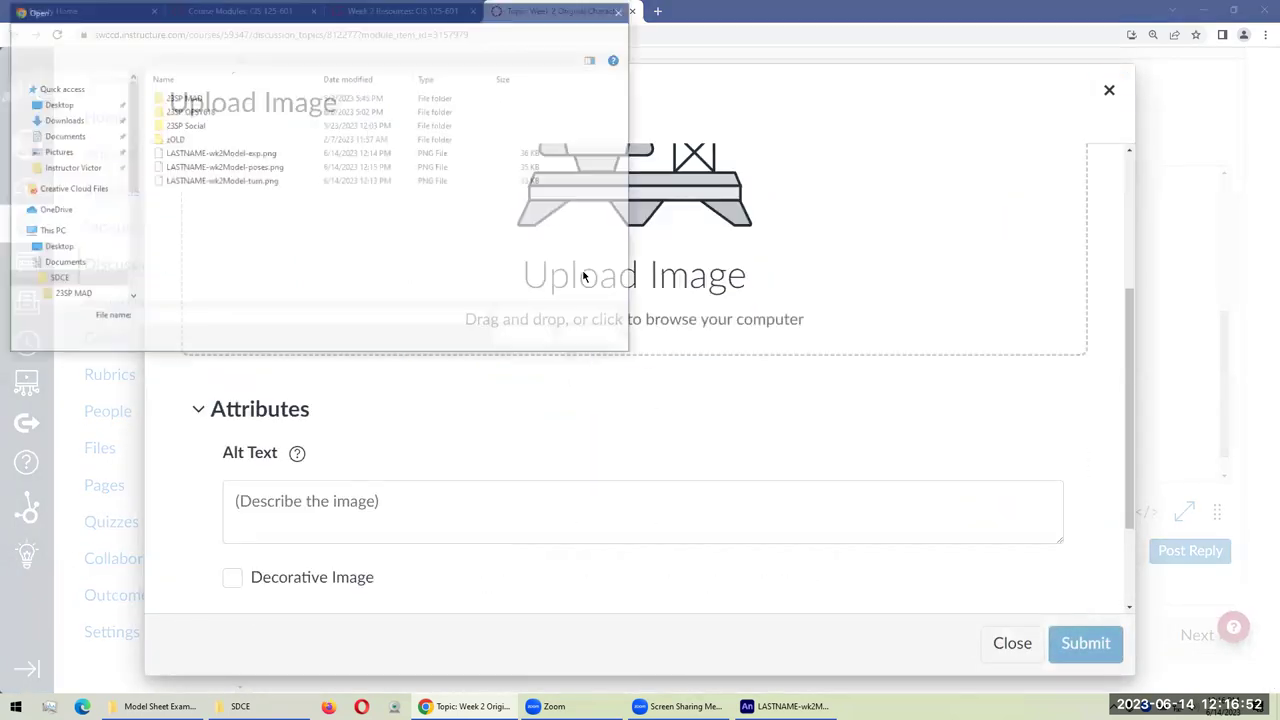
{"action": "double_click", "coordinate": [257, 154]}
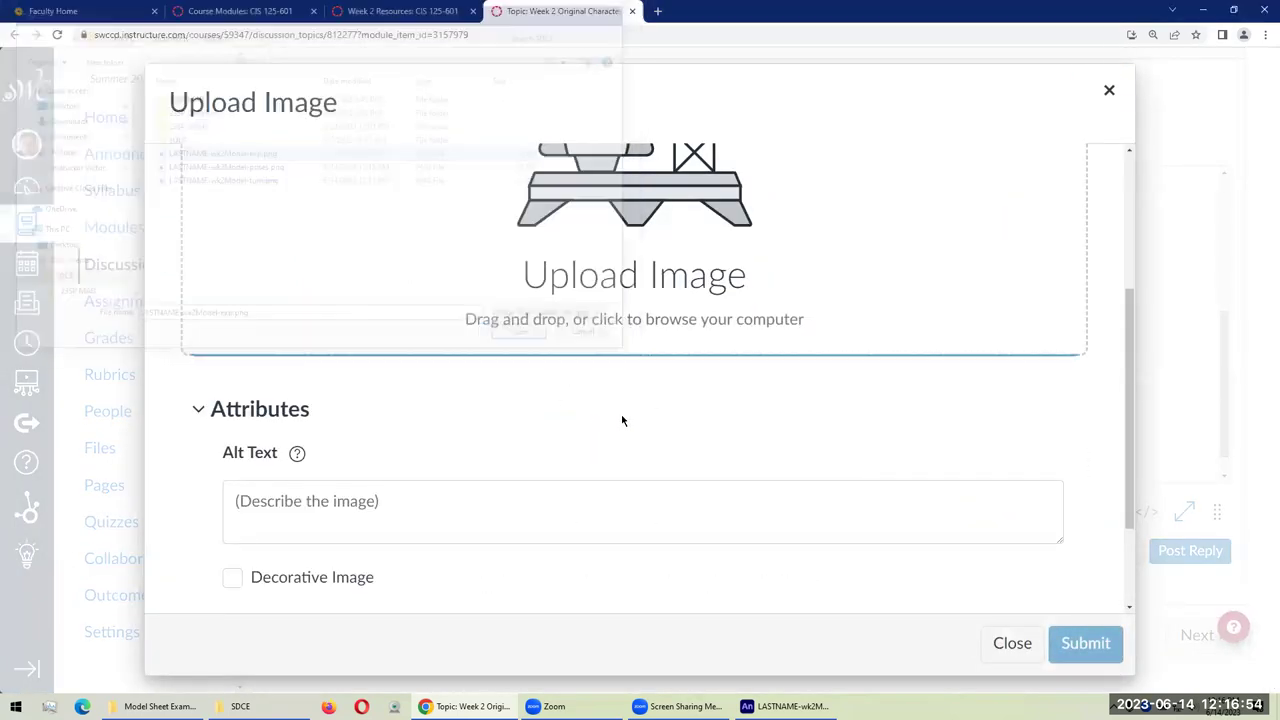
{"action": "scroll", "coordinate": [640, 470], "scroll_direction": "down", "scroll_amount": 3}
{"action": "left_click", "coordinate": [555, 381]}
{"action": "type", "text": "Expressions"}
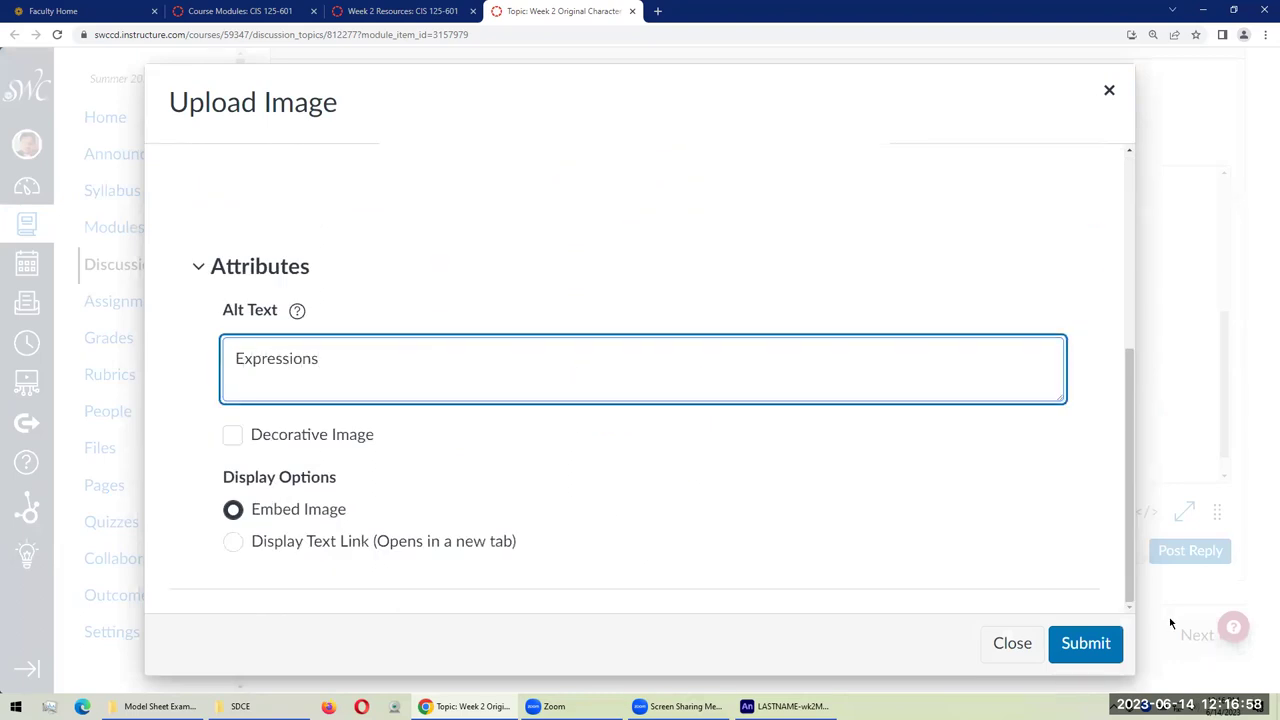
{"action": "left_click", "coordinate": [1085, 643]}
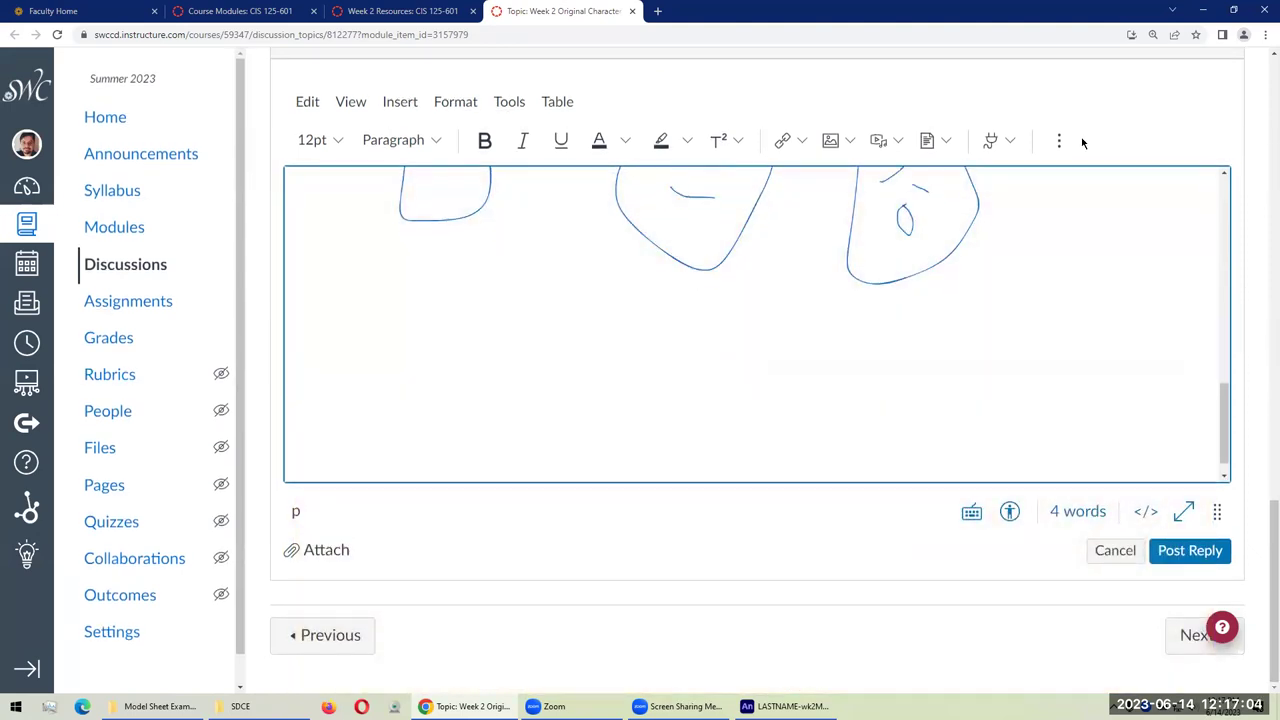
Step: Upload LASTNAME-wk2Model-poses.png with alt text and insert it below the expressions image
{"action": "left_click", "coordinate": [848, 142]}
{"action": "left_click", "coordinate": [849, 178]}
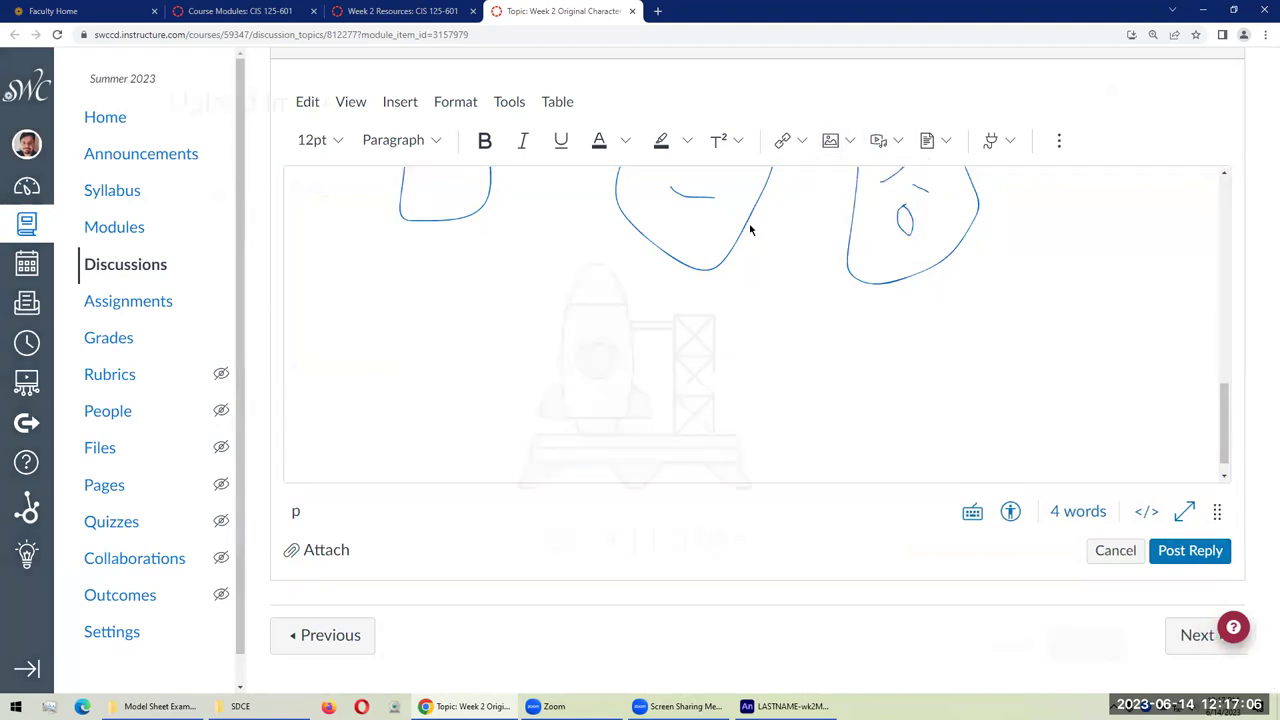
{"action": "scroll", "coordinate": [547, 304], "scroll_direction": "down", "scroll_amount": 3}
{"action": "left_click", "coordinate": [543, 308]}
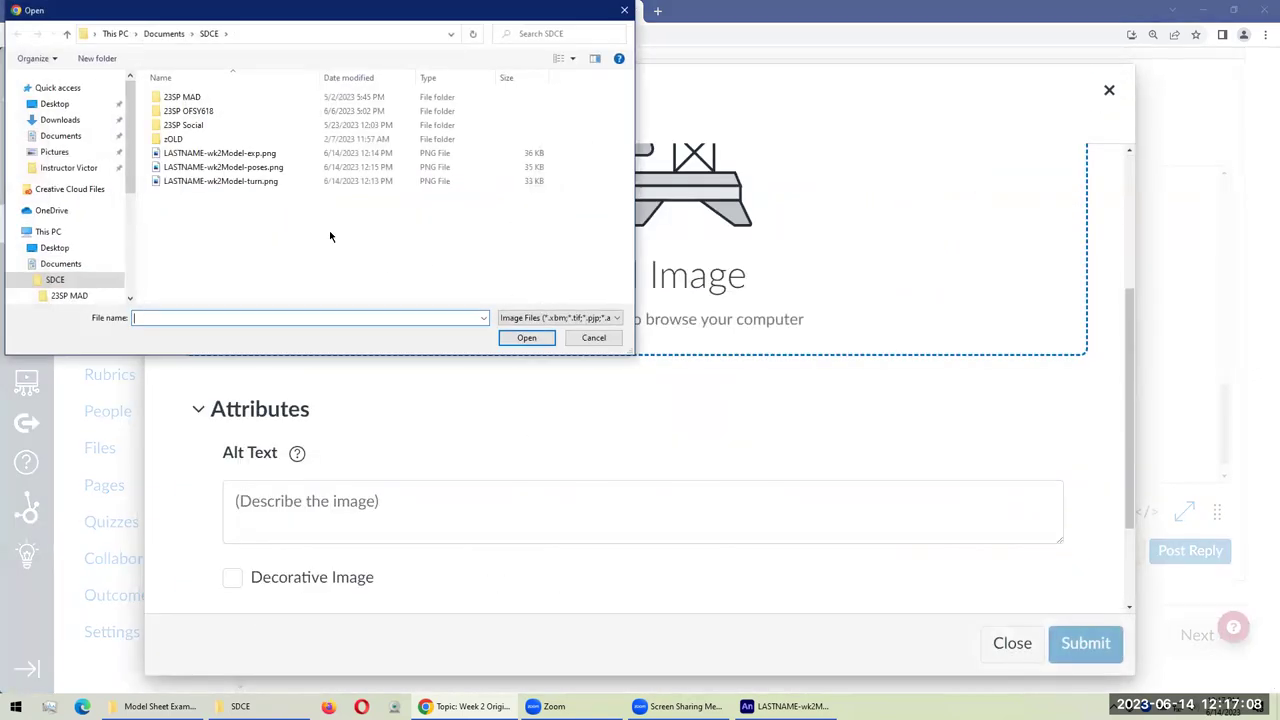
{"action": "double_click", "coordinate": [222, 167]}
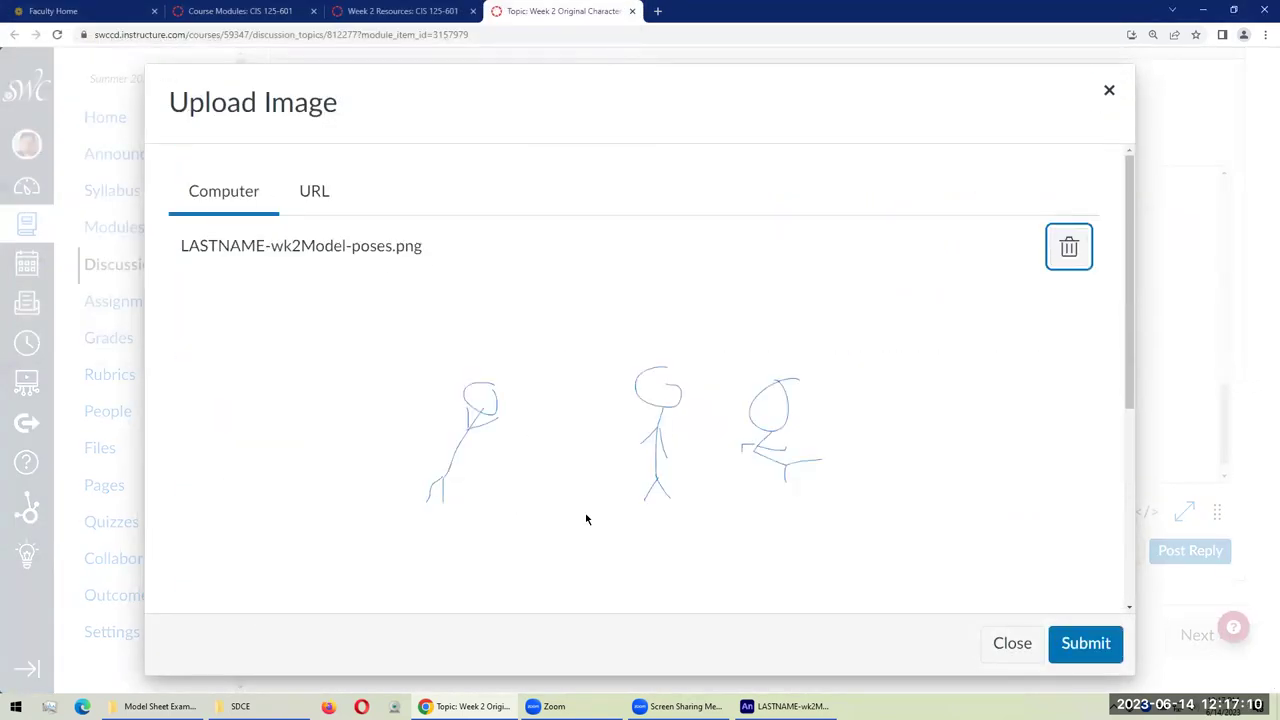
{"action": "scroll", "coordinate": [588, 480], "scroll_direction": "down", "scroll_amount": 5}
{"action": "left_click", "coordinate": [516, 384]}
{"action": "type", "text": "Poses"}
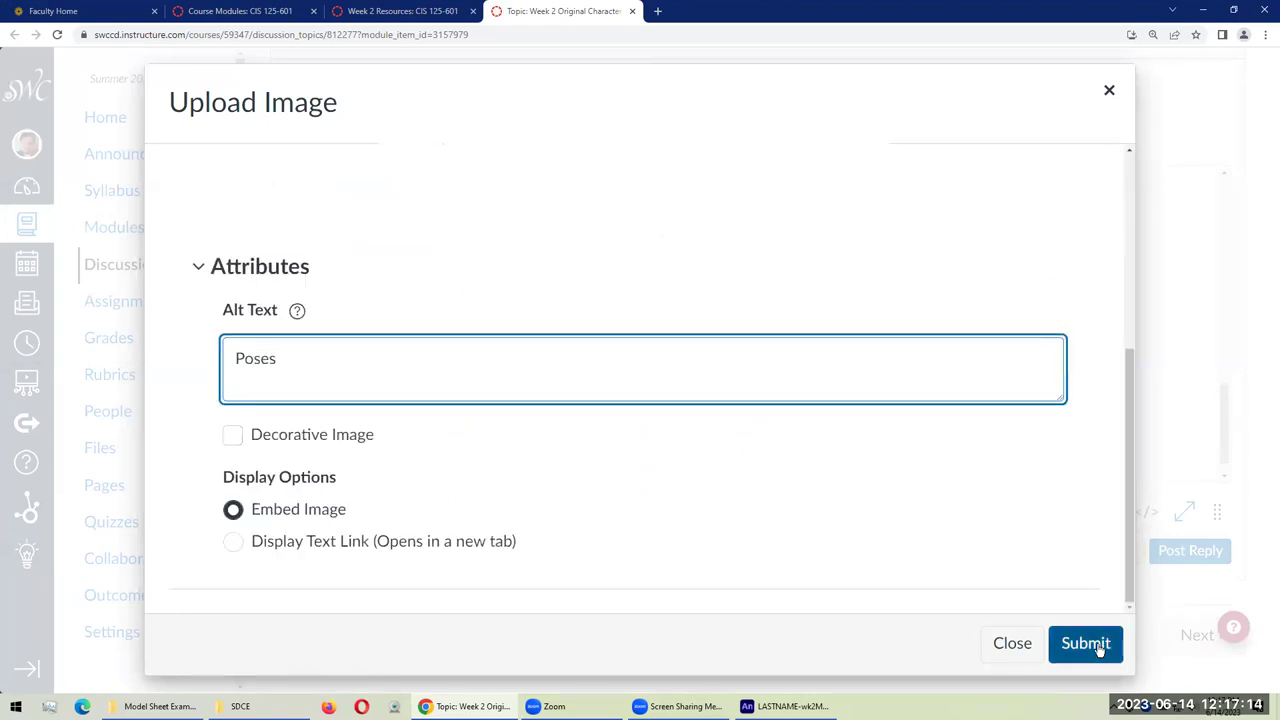
{"action": "left_click", "coordinate": [1086, 643]}
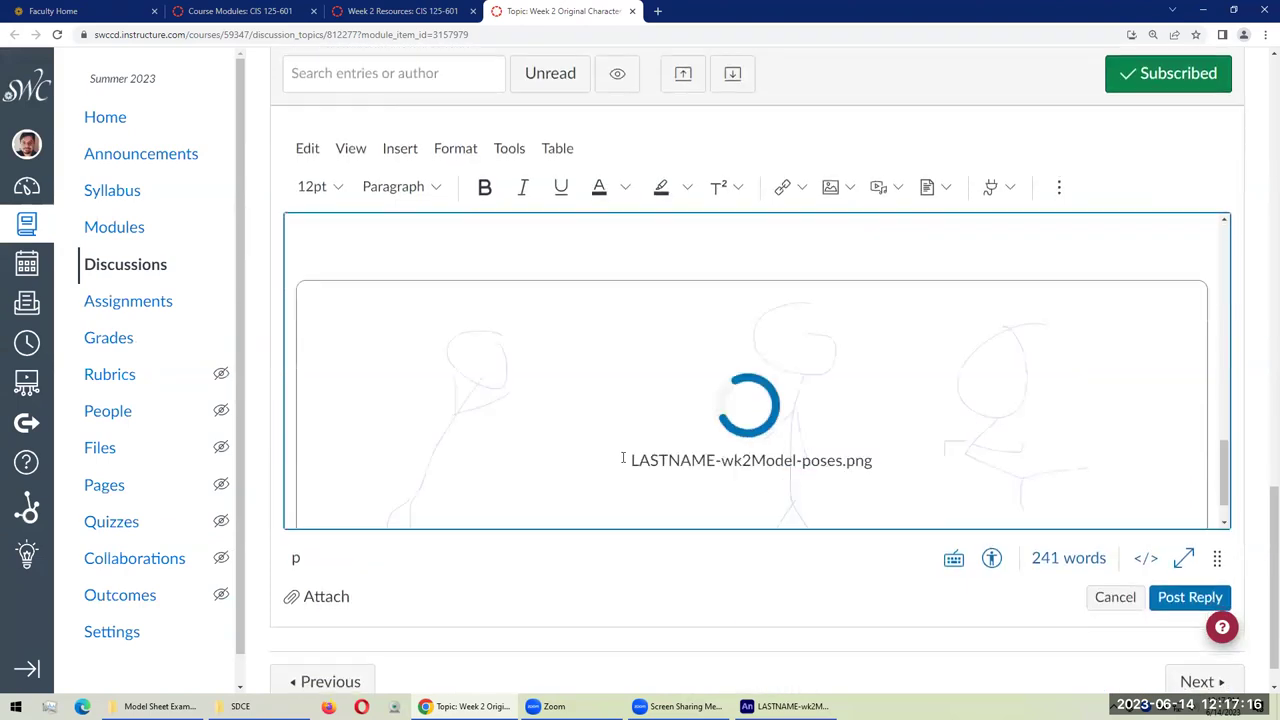
Step: Replace the placeholder with the Th' One description, the most strongest character in the universe, and post
{"action": "scroll", "coordinate": [600, 323], "scroll_direction": "up", "scroll_amount": 10}
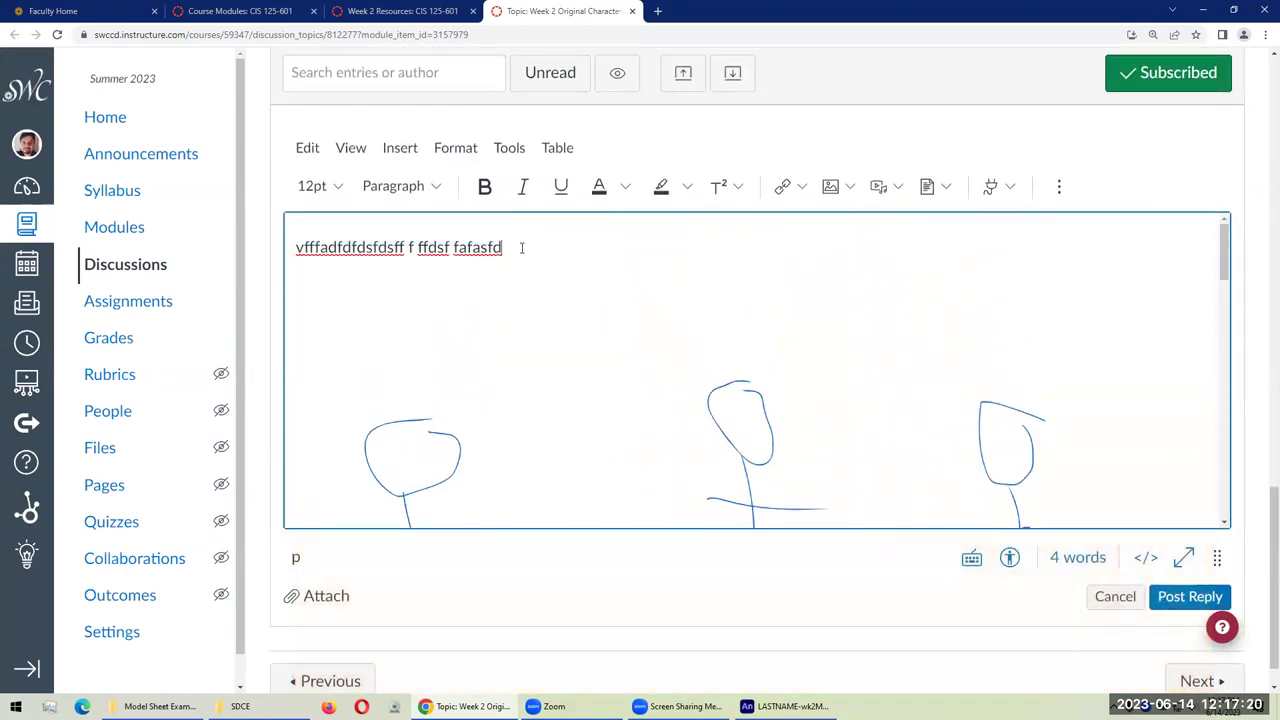
{"action": "triple_click", "coordinate": [521, 247]}
{"action": "type", "text": "My charact"}
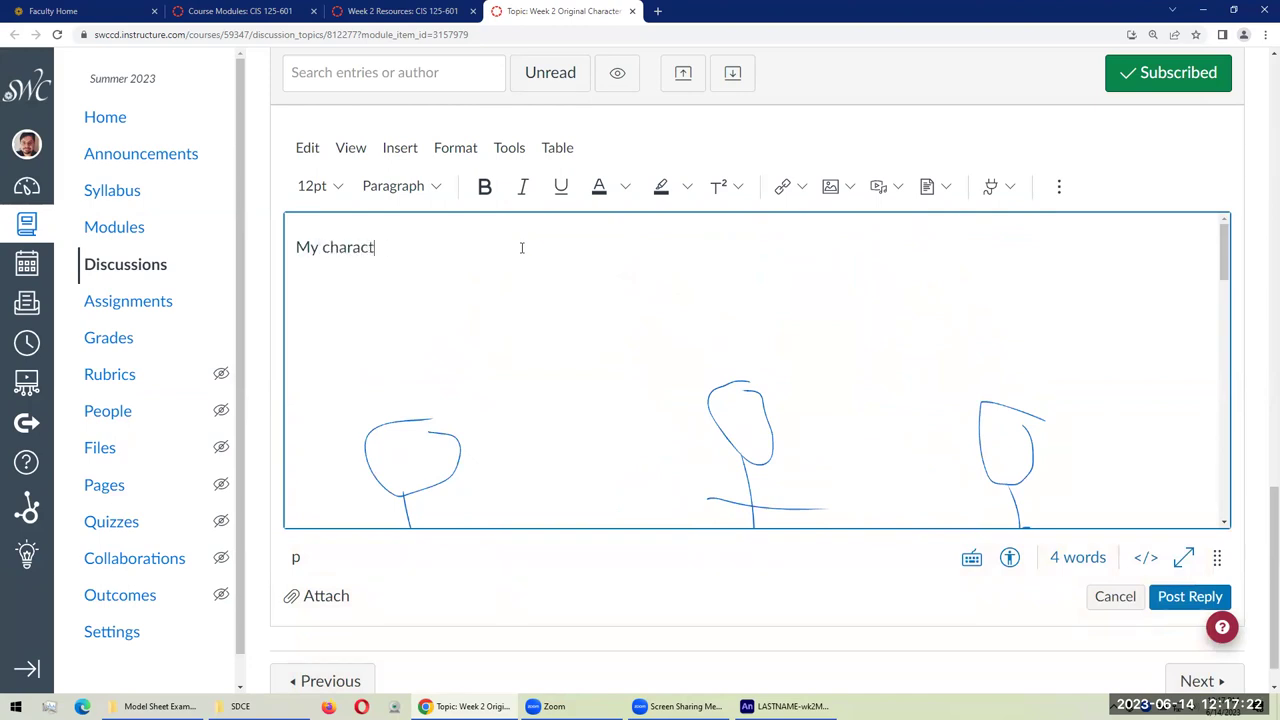
{"action": "type", "text": "er is known as Th One."}
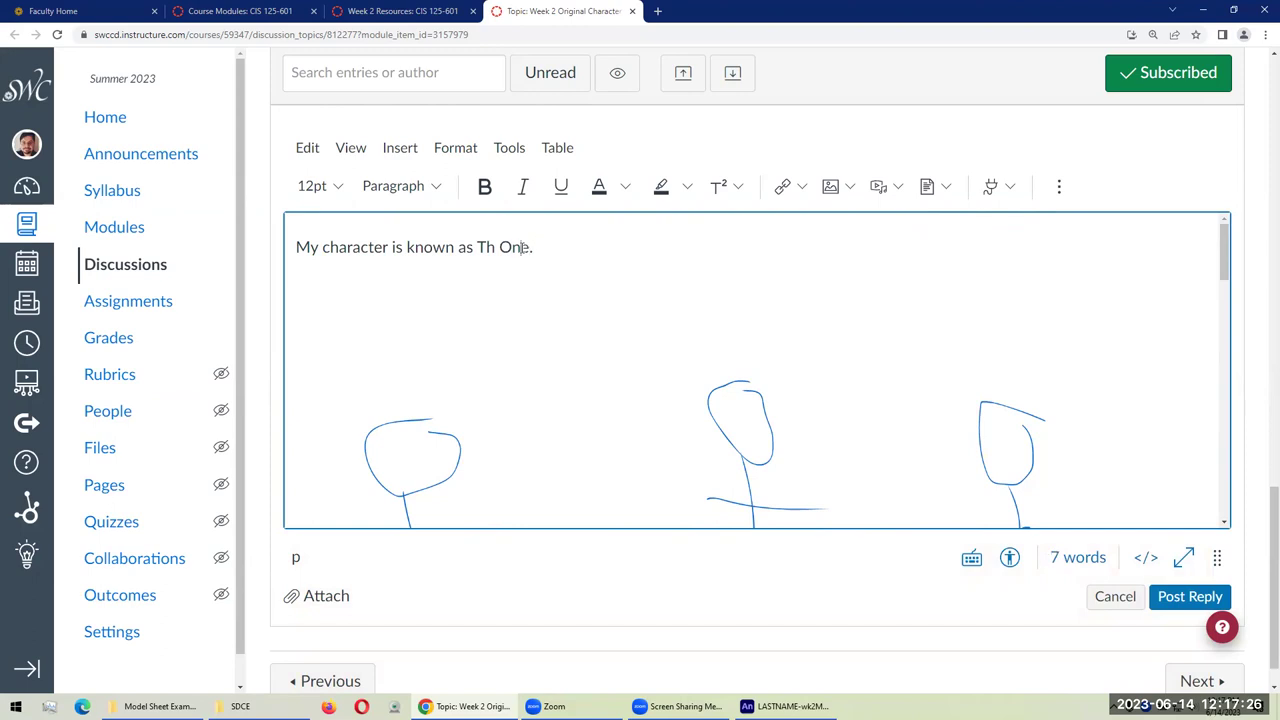
{"action": "type", "text": "e"}
{"action": "type", "text": "They are the most strongest character in the unu"}
{"action": "key", "text": "BackSpace"}
{"action": "type", "text": "iverse."}
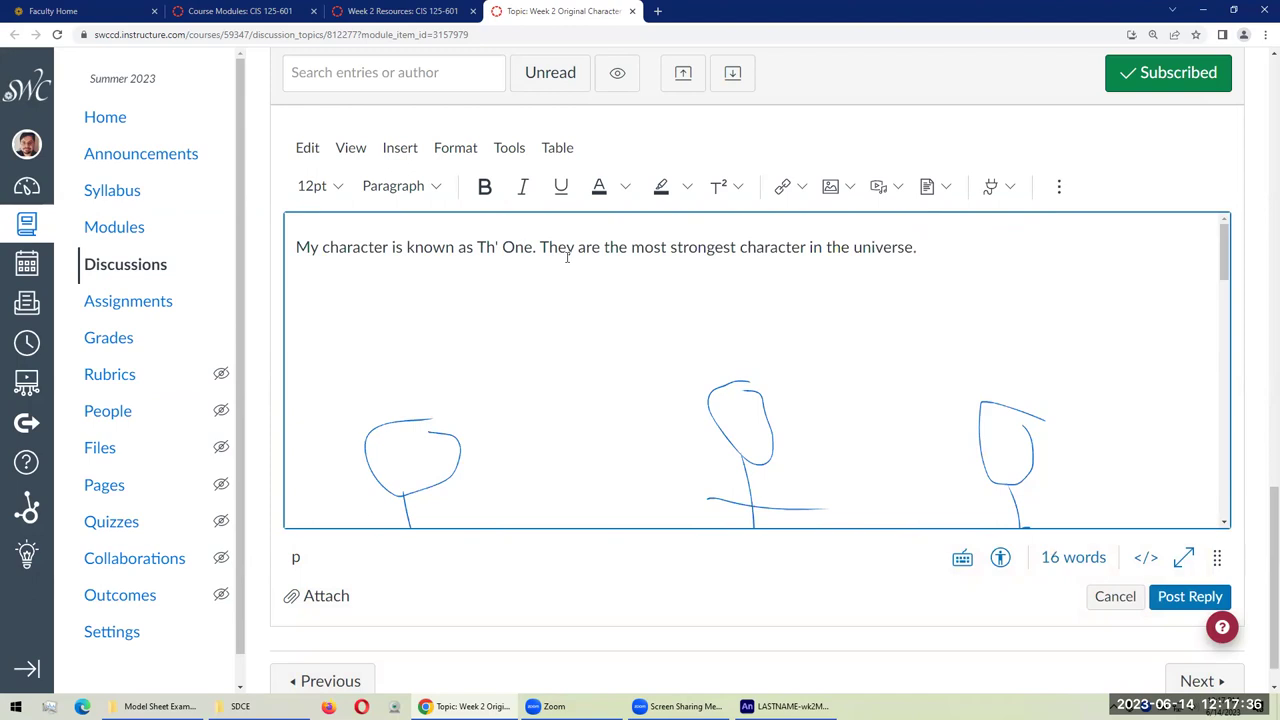
{"action": "left_click", "coordinate": [1170, 597]}
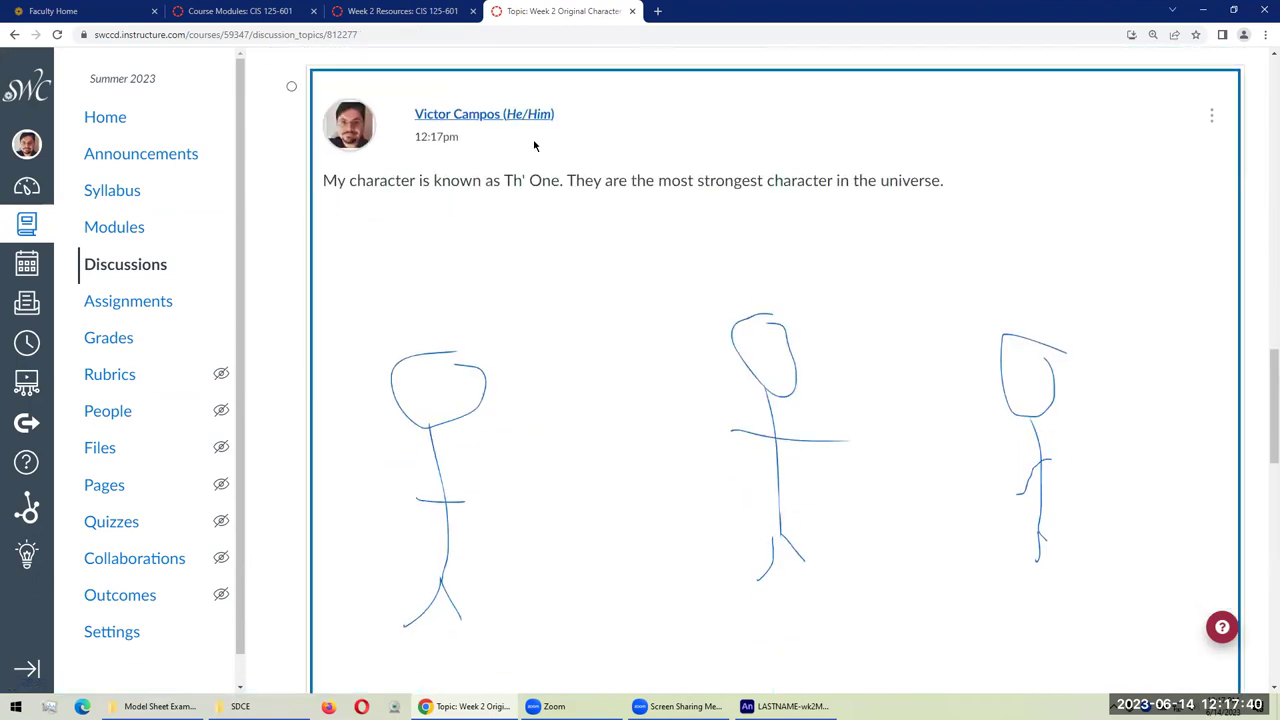
Step: Highlight the posted reply and the requirements: replying to two classmates and the two questions
{"action": "left_click_drag", "start_coordinate": [441, 182], "coordinate": [738, 181]}
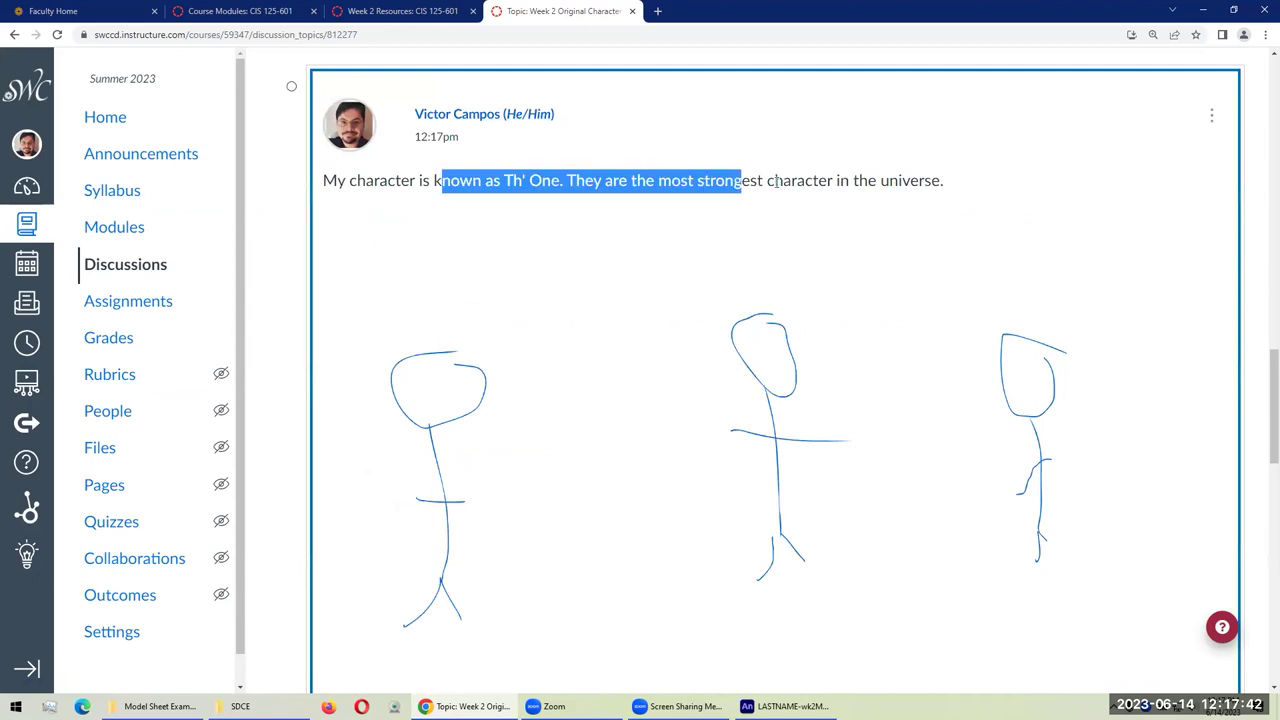
{"action": "scroll", "coordinate": [616, 301], "scroll_direction": "down", "scroll_amount": 4}
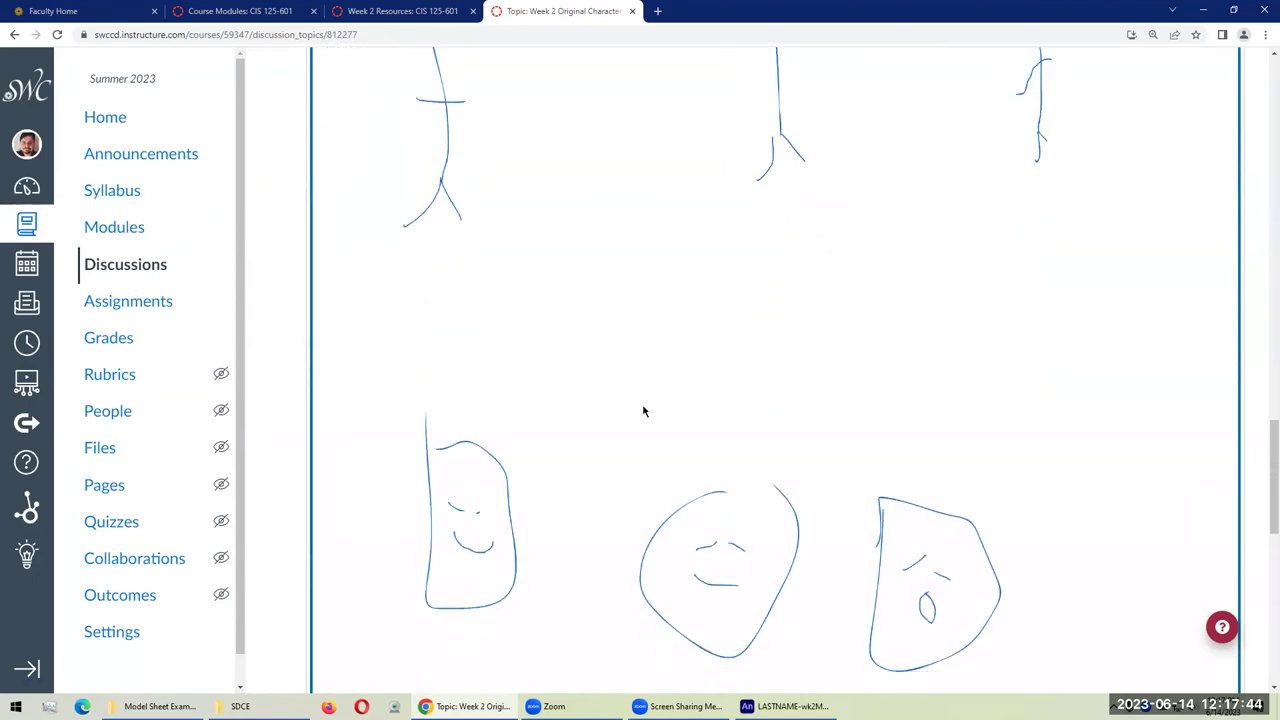
{"action": "scroll", "coordinate": [644, 411], "scroll_direction": "down", "scroll_amount": 6}
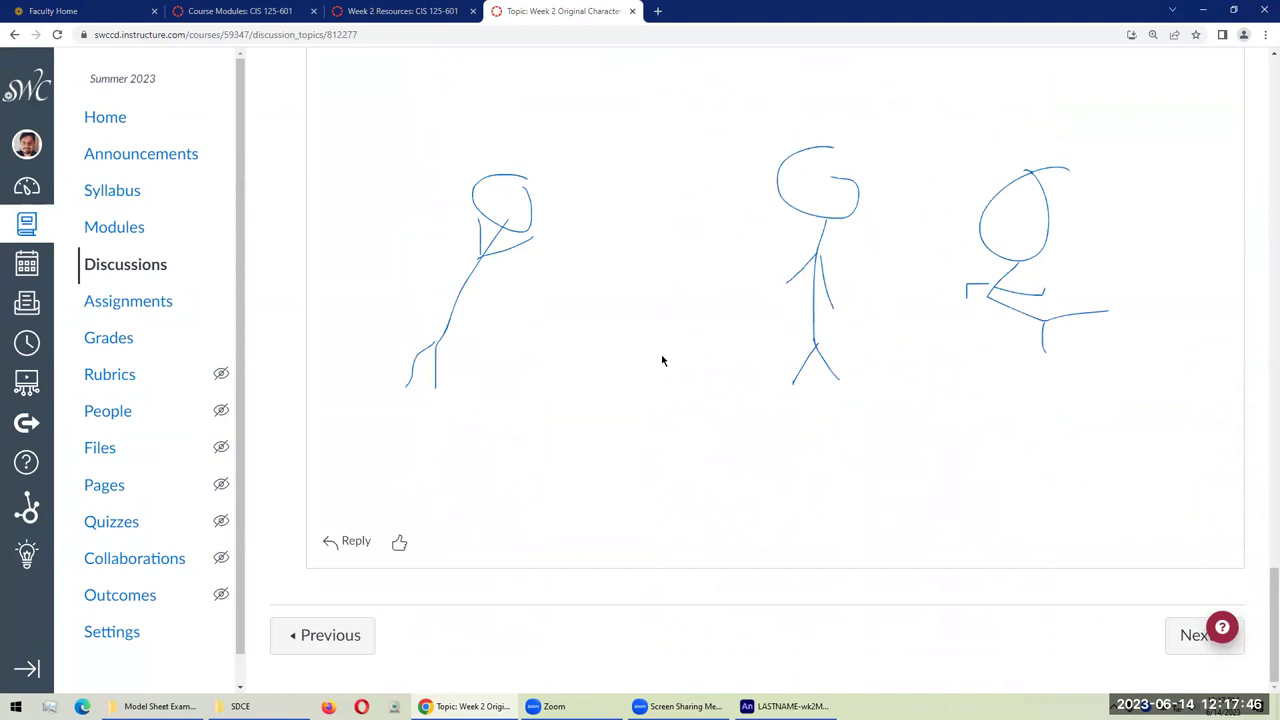
{"action": "scroll", "coordinate": [661, 360], "scroll_direction": "up", "scroll_amount": 14}
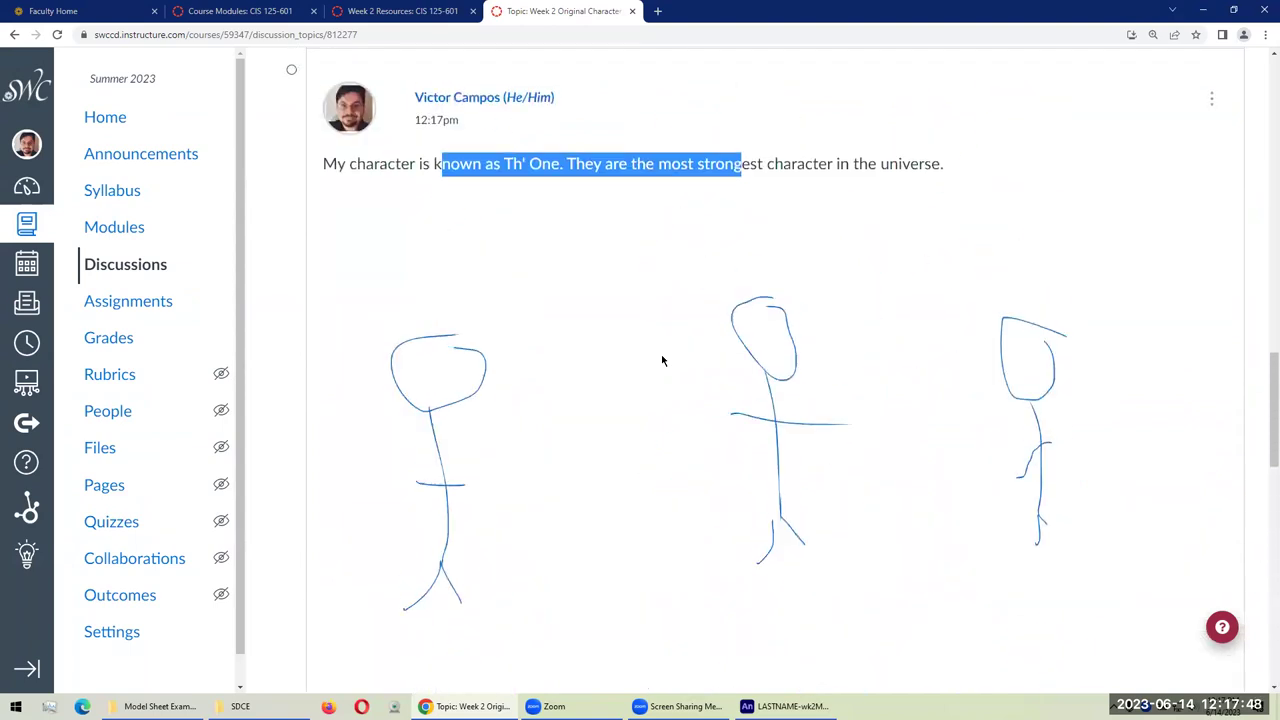
{"action": "scroll", "coordinate": [656, 341], "scroll_direction": "up", "scroll_amount": 4}
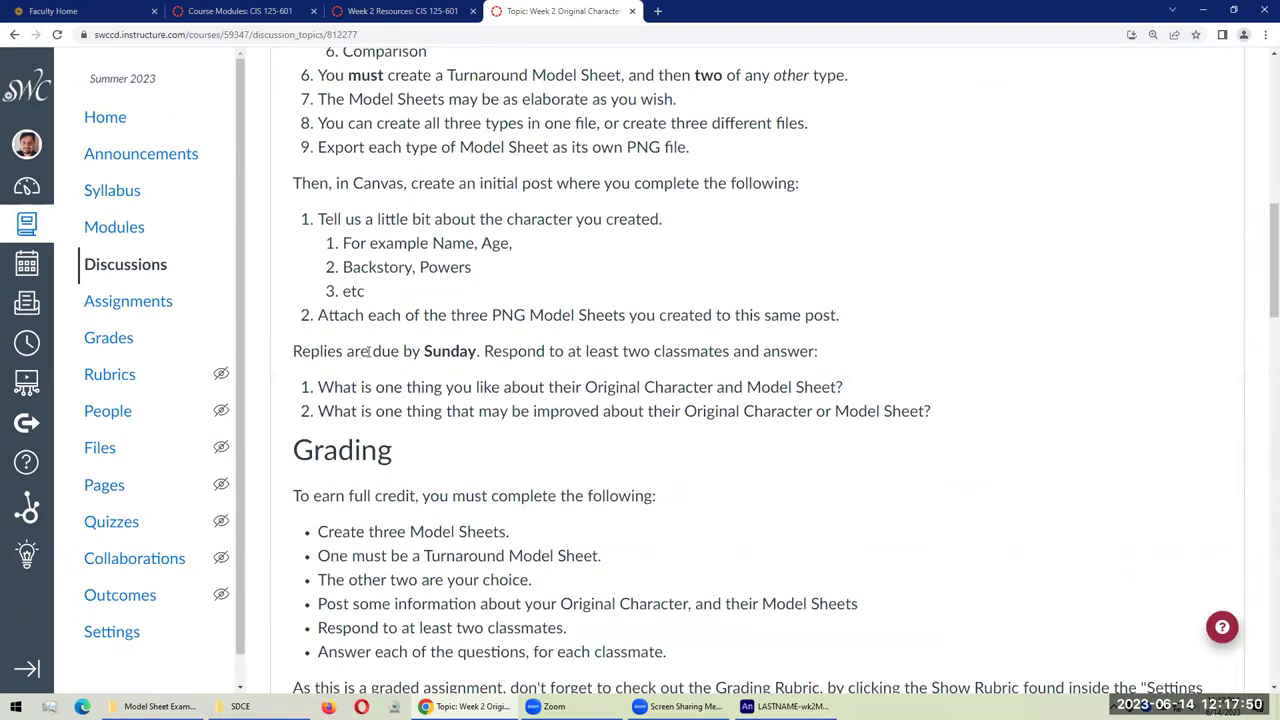
{"action": "left_click_drag", "start_coordinate": [360, 352], "coordinate": [672, 388]}
{"action": "left_click", "coordinate": [531, 372]}
{"action": "left_click_drag", "start_coordinate": [405, 351], "coordinate": [689, 410]}
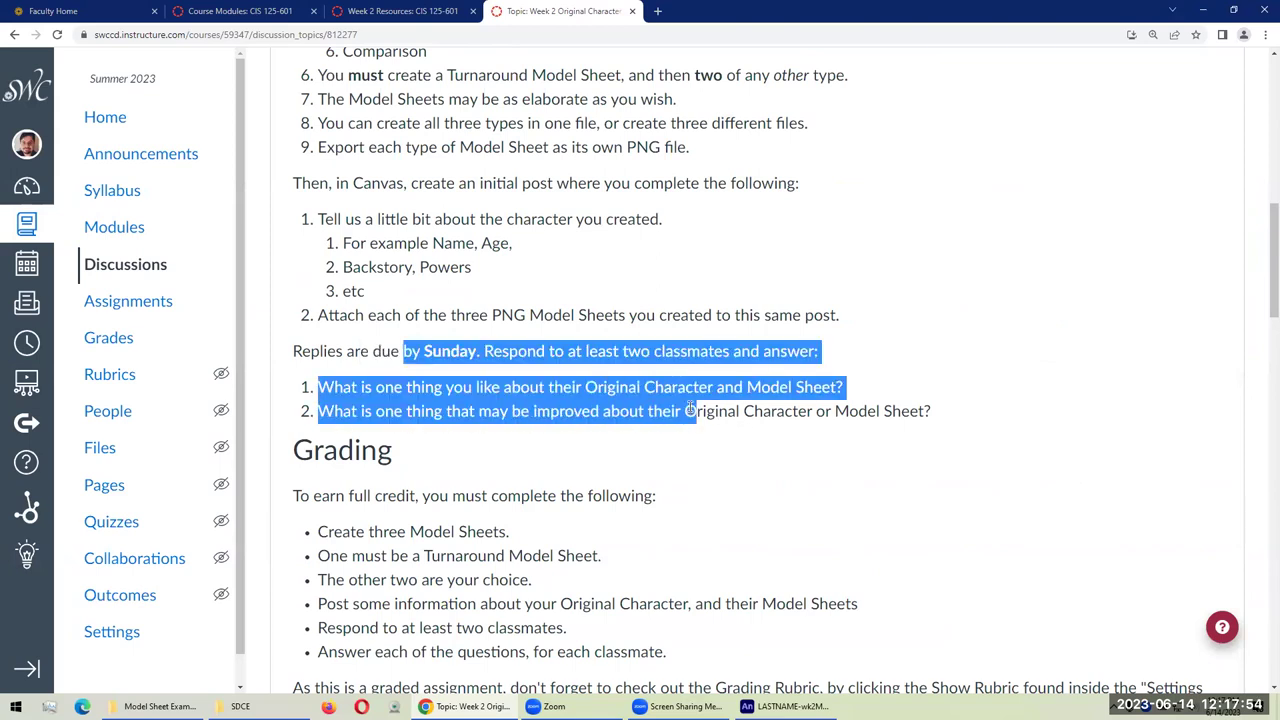
{"action": "left_click", "coordinate": [779, 411]}
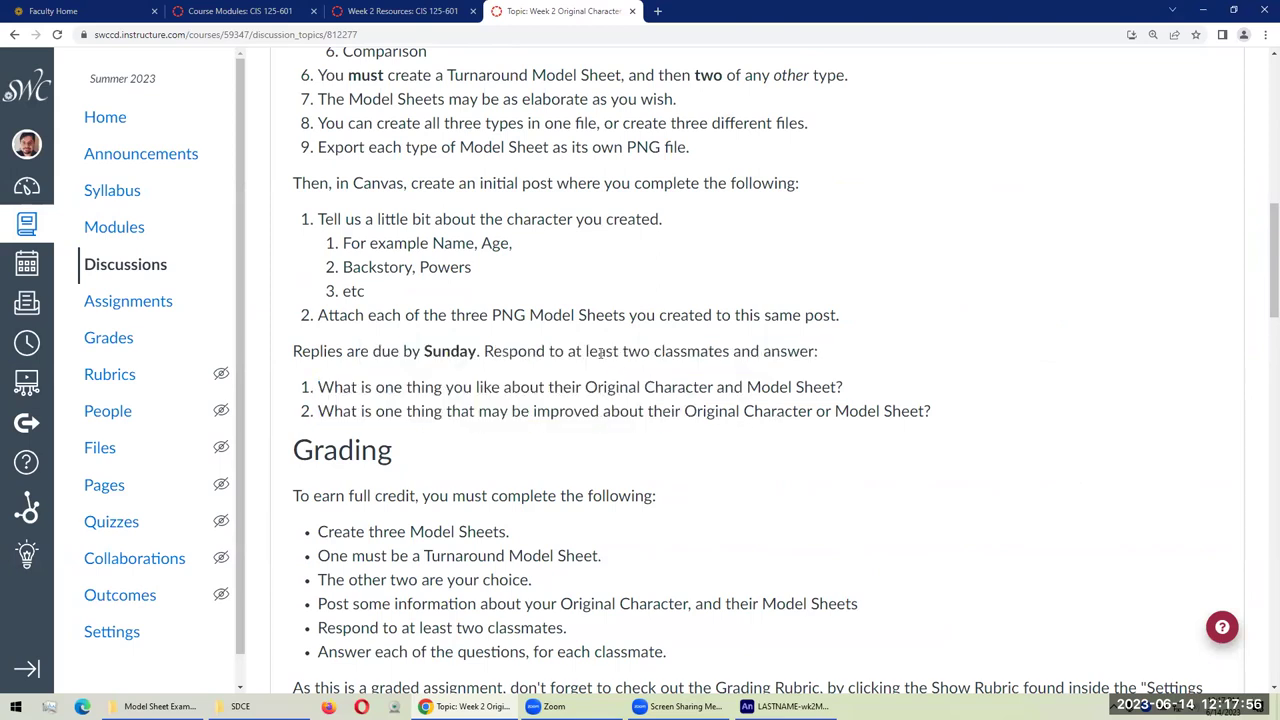
{"action": "mouse_move", "coordinate": [588, 351]}
{"action": "left_mouse_down"}
{"action": "mouse_move", "coordinate": [779, 351]}
{"action": "mouse_move", "coordinate": [588, 373]}
{"action": "left_mouse_up"}
{"action": "left_click", "coordinate": [784, 371]}
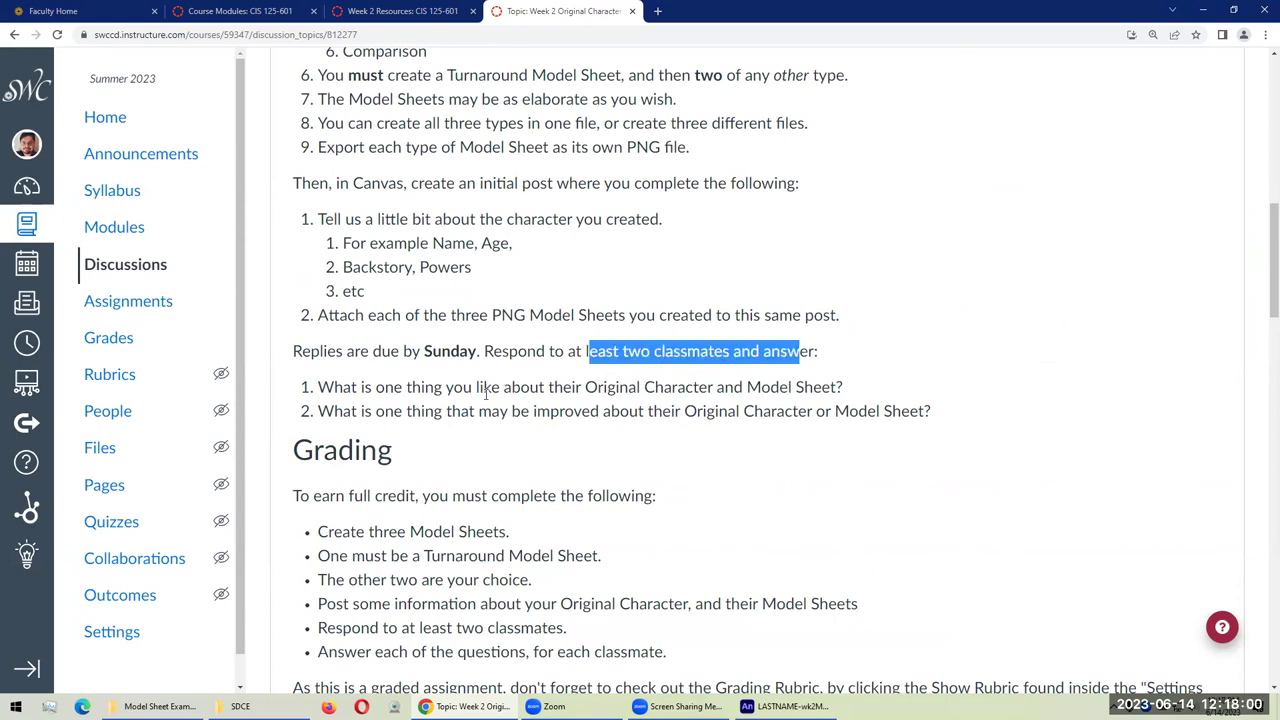
{"action": "left_click_drag", "start_coordinate": [412, 387], "coordinate": [714, 381]}
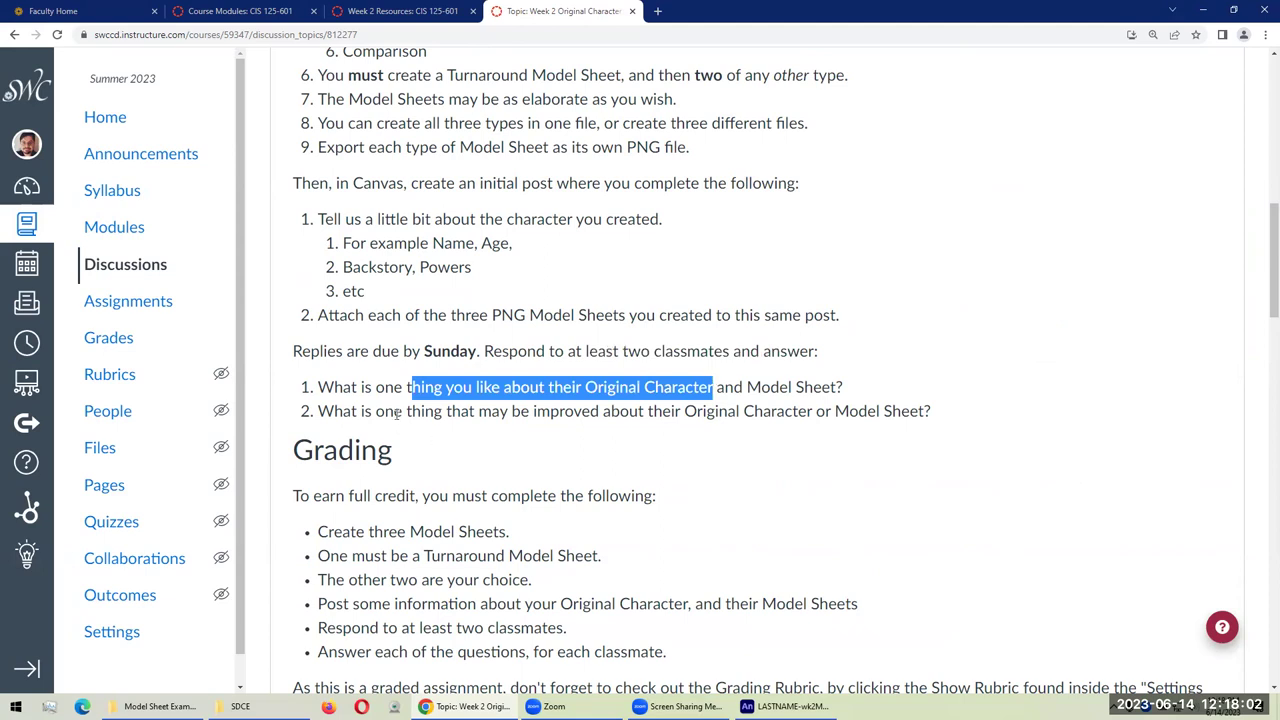
{"action": "left_click_drag", "start_coordinate": [395, 412], "coordinate": [824, 410]}
{"action": "left_click", "coordinate": [577, 441]}
{"action": "left_click_drag", "start_coordinate": [410, 418], "coordinate": [865, 403]}
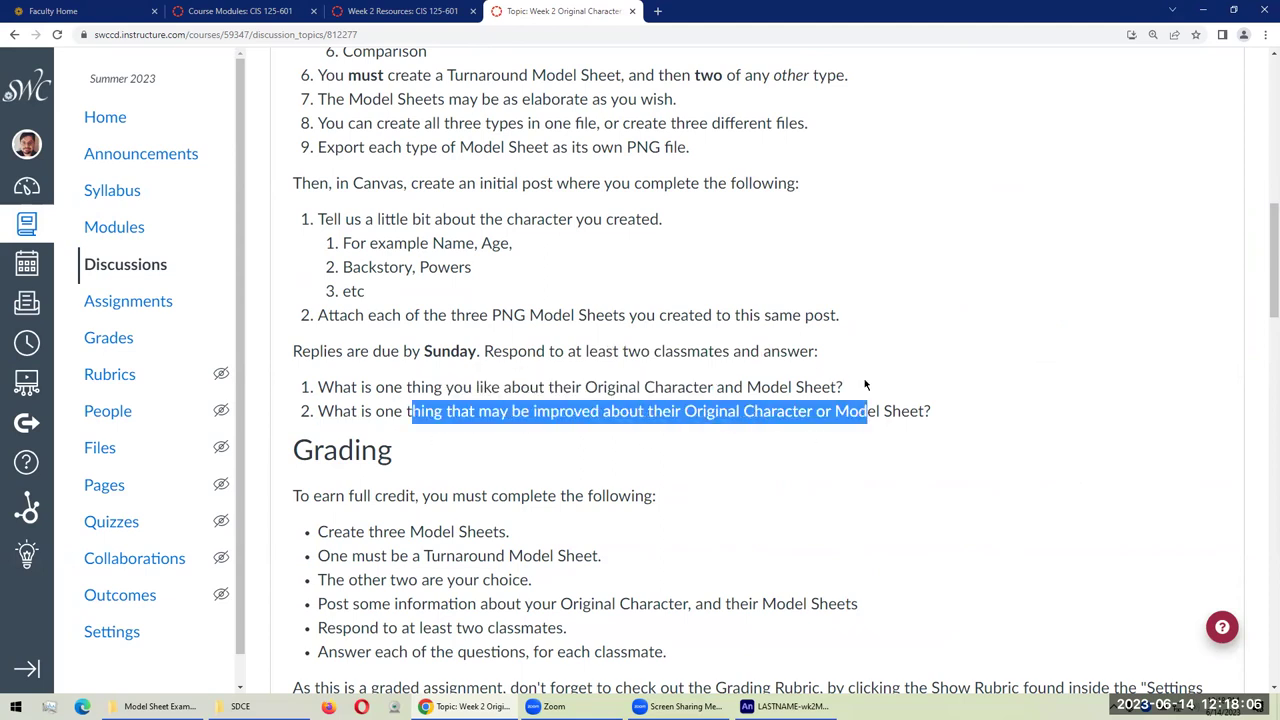
{"action": "left_click", "coordinate": [833, 449]}
Step: Scroll through the discussion and highlight the Sunday reply deadline sentence
{"action": "scroll", "coordinate": [833, 449], "scroll_direction": "down", "scroll_amount": 10}
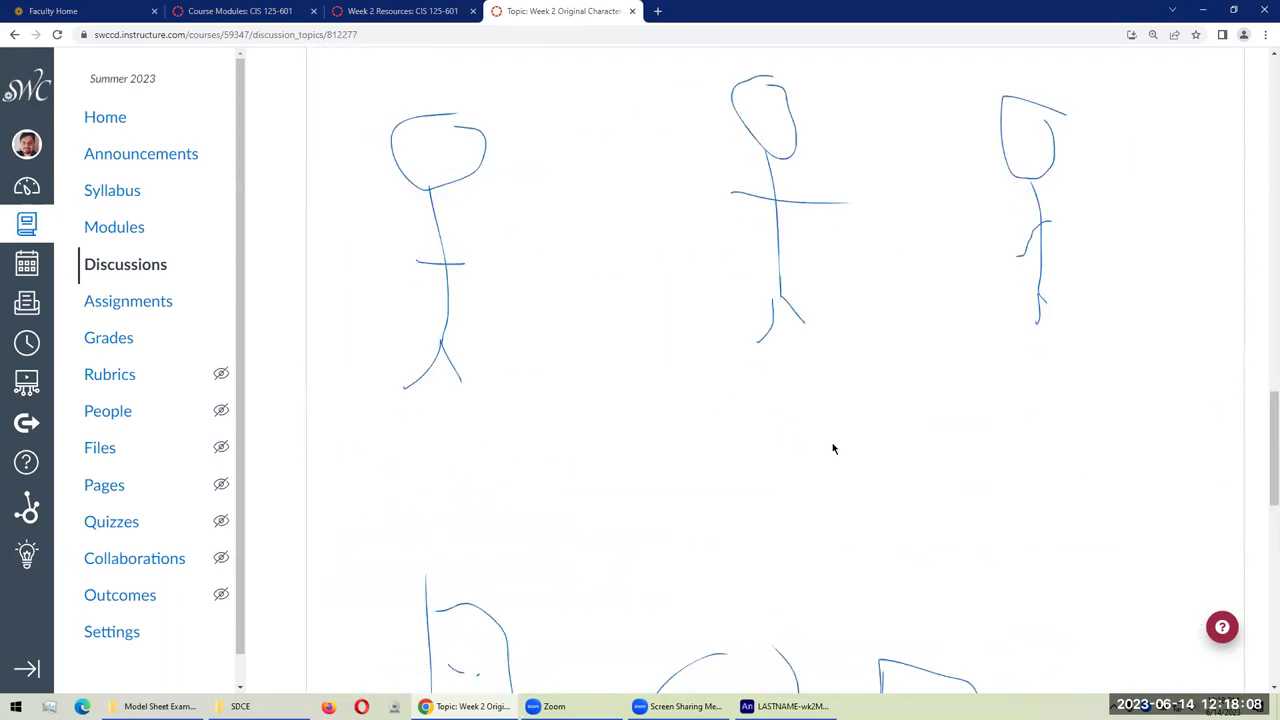
{"action": "scroll", "coordinate": [833, 448], "scroll_direction": "up", "scroll_amount": 10}
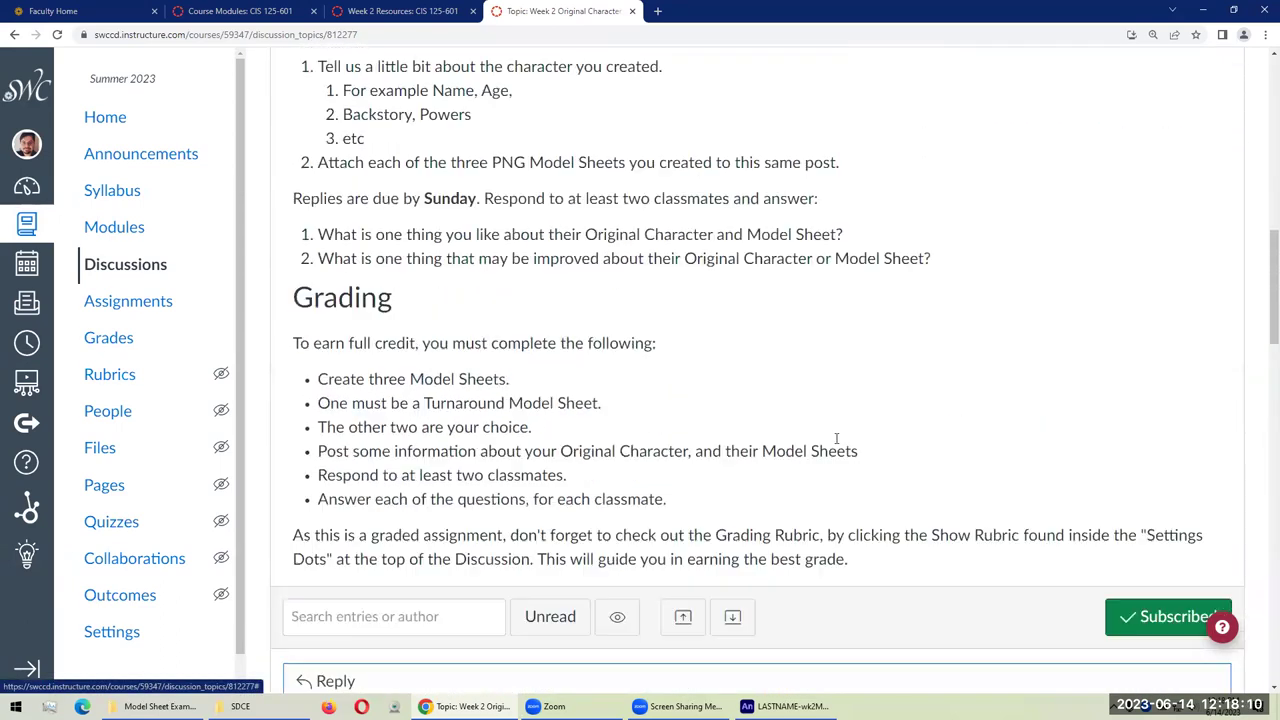
{"action": "scroll", "coordinate": [836, 438], "scroll_direction": "up", "scroll_amount": 3}
{"action": "scroll", "coordinate": [846, 448], "scroll_direction": "down", "scroll_amount": 1}
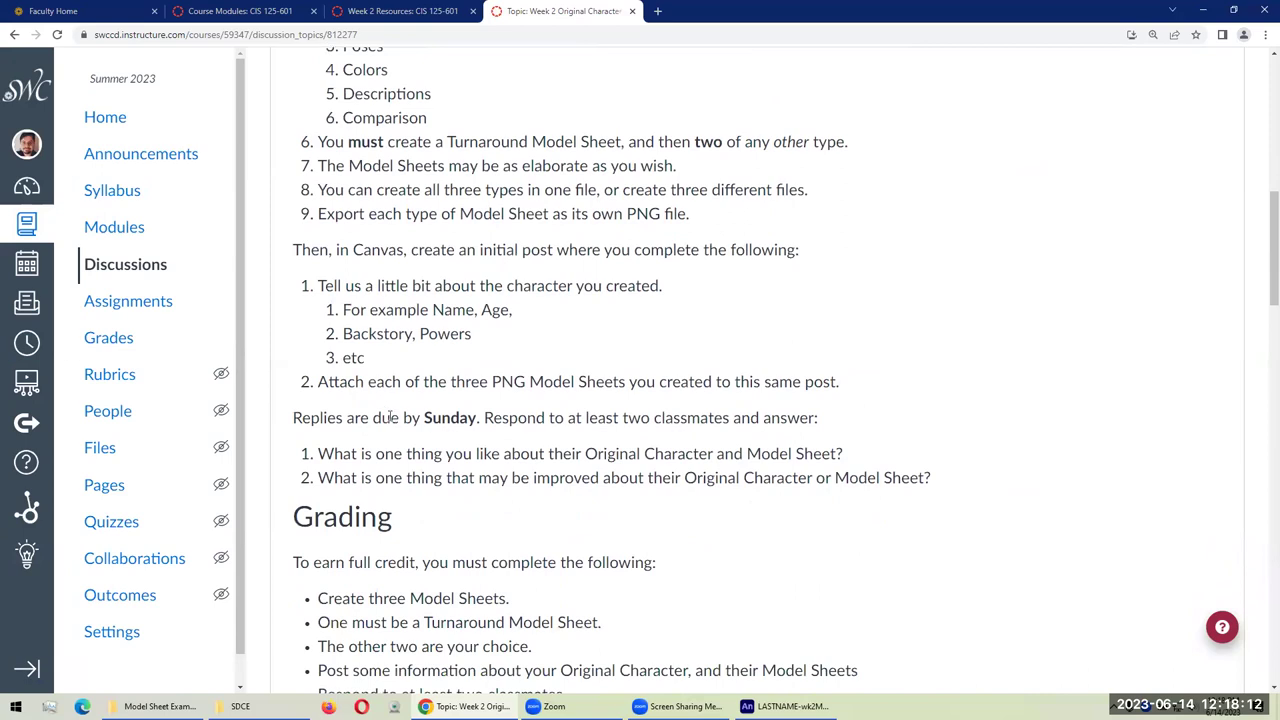
{"action": "left_click_drag", "start_coordinate": [384, 414], "coordinate": [714, 420]}
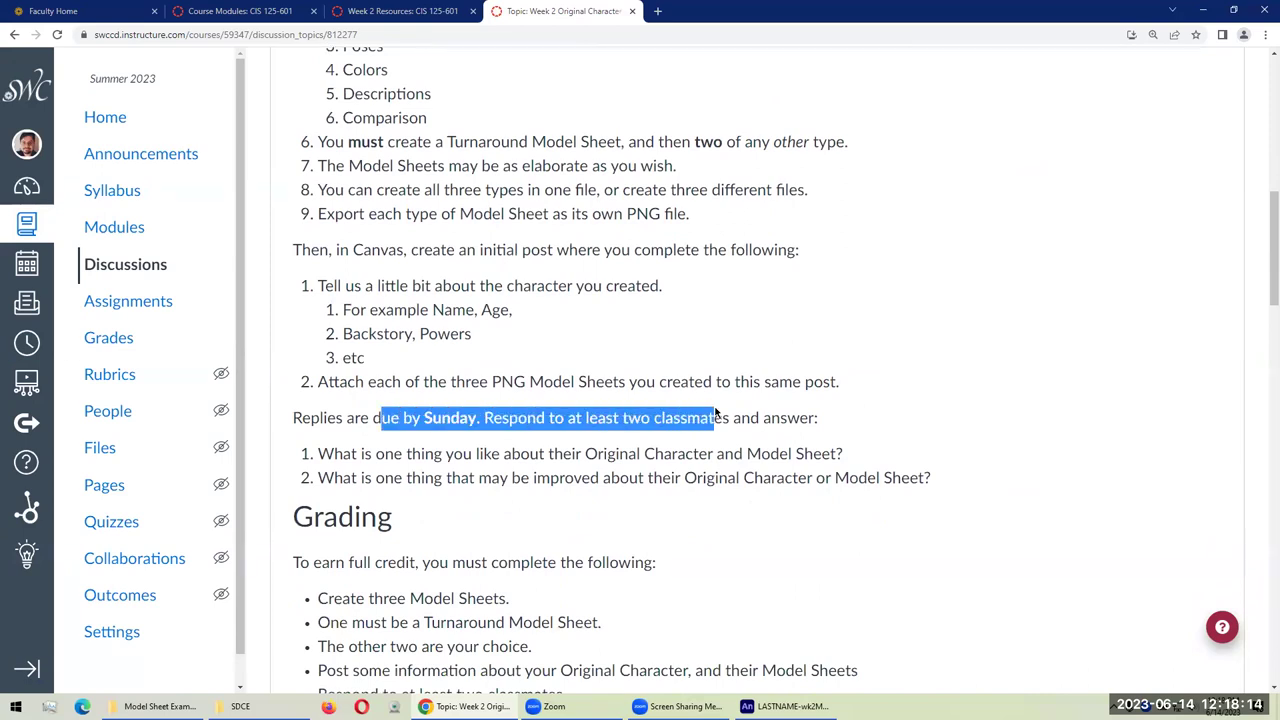
{"action": "left_click", "coordinate": [900, 444]}
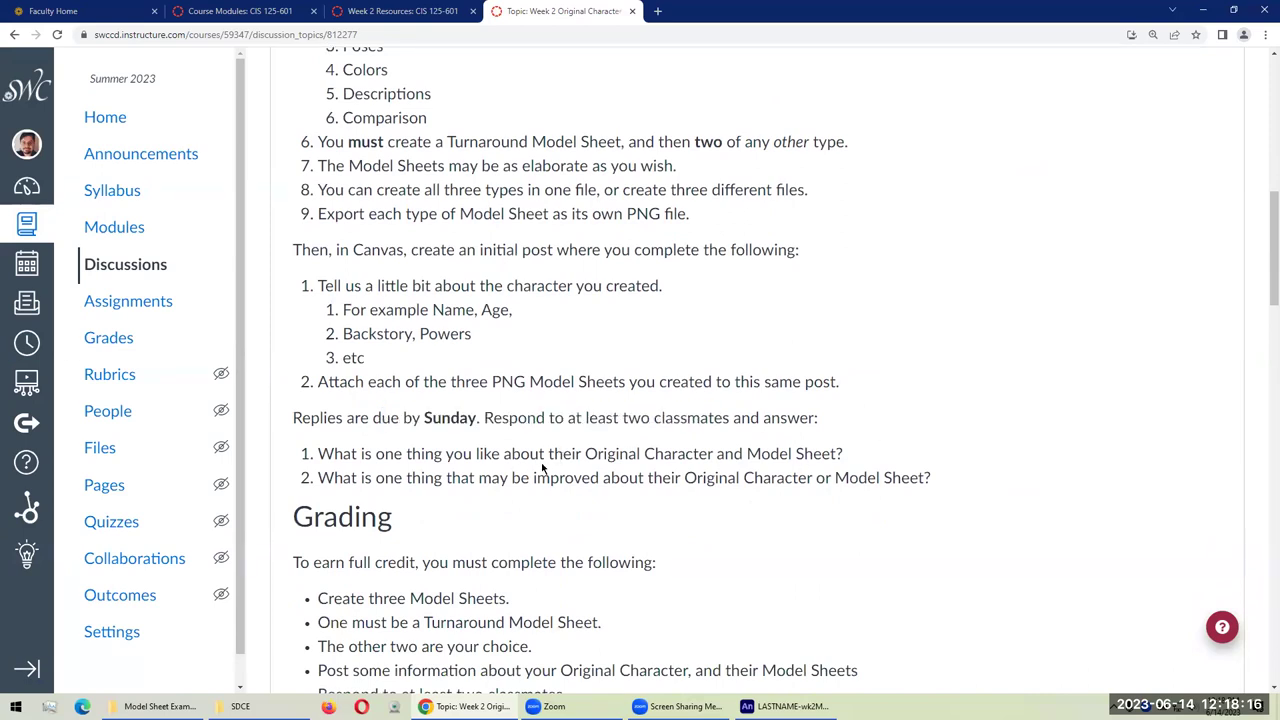
{"action": "scroll", "coordinate": [541, 467], "scroll_direction": "down", "scroll_amount": 8}
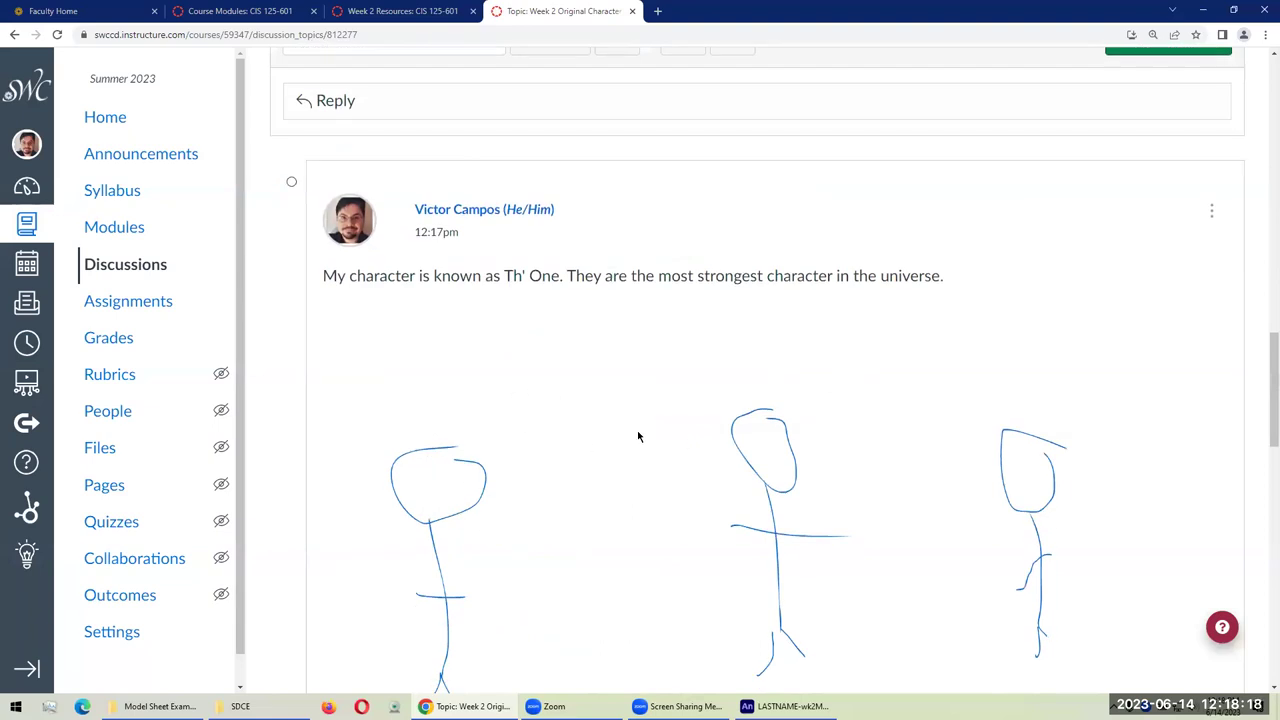
{"action": "scroll", "coordinate": [638, 436], "scroll_direction": "up", "scroll_amount": 6}
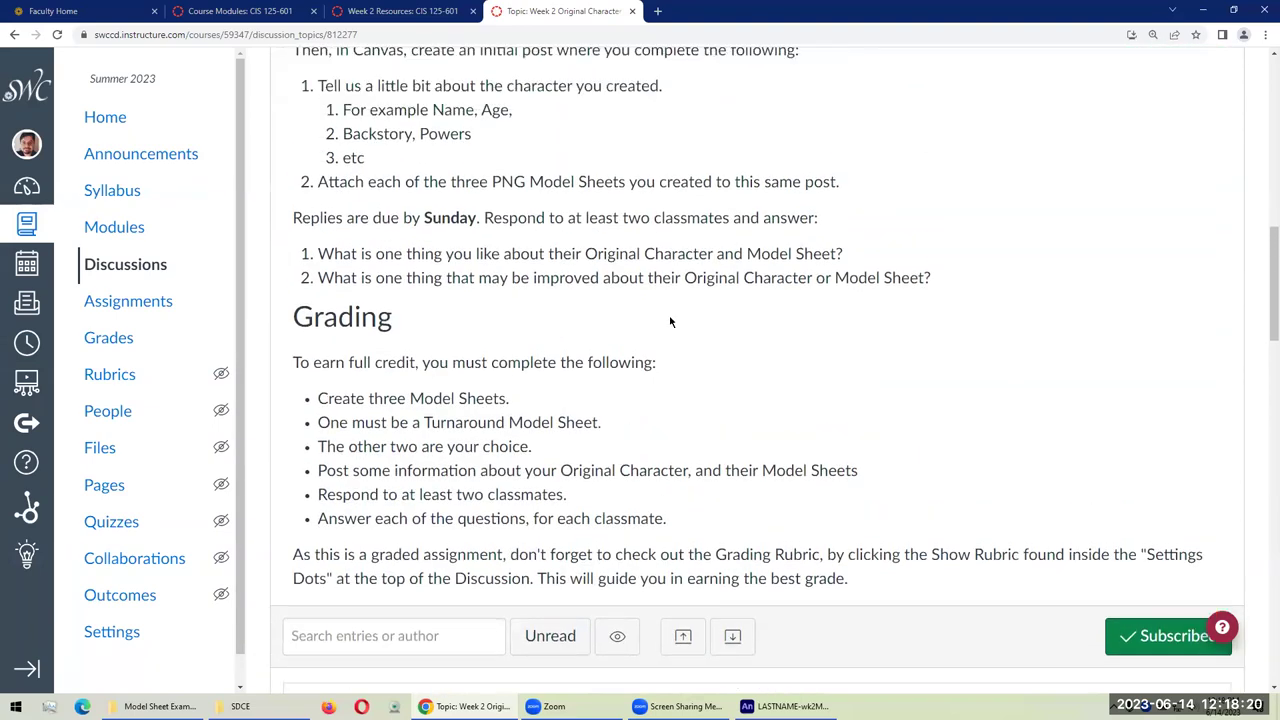
{"action": "left_click_drag", "start_coordinate": [605, 213], "coordinate": [796, 218]}
{"action": "scroll", "coordinate": [737, 466], "scroll_direction": "up", "scroll_amount": 8}
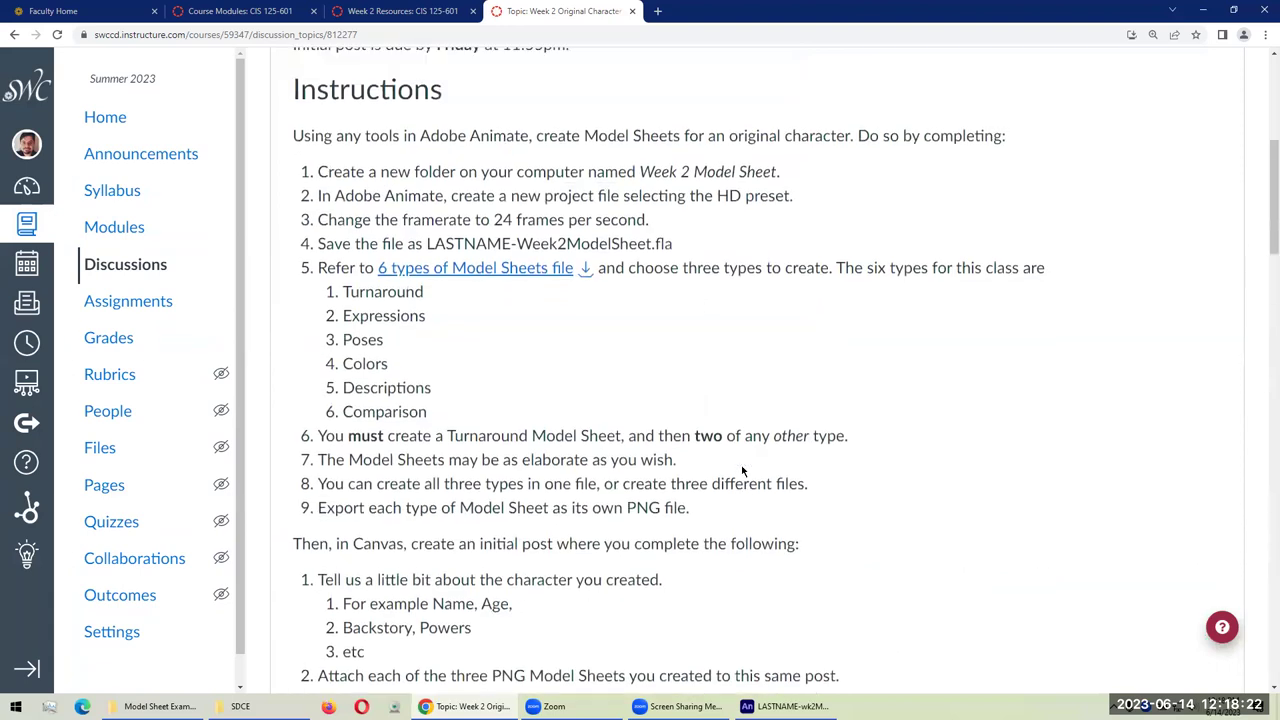
Step: Cancel the Animate PNG export without saving
{"action": "left_click", "coordinate": [785, 706]}
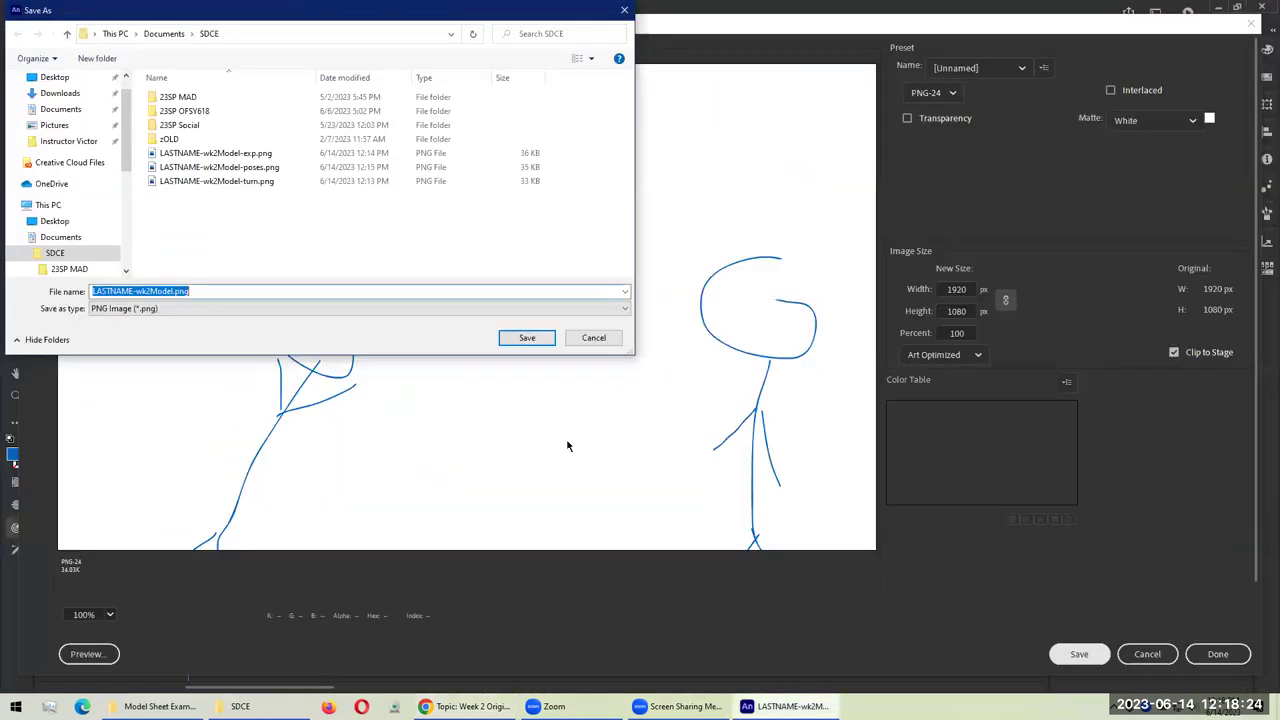
{"action": "left_click", "coordinate": [595, 338]}
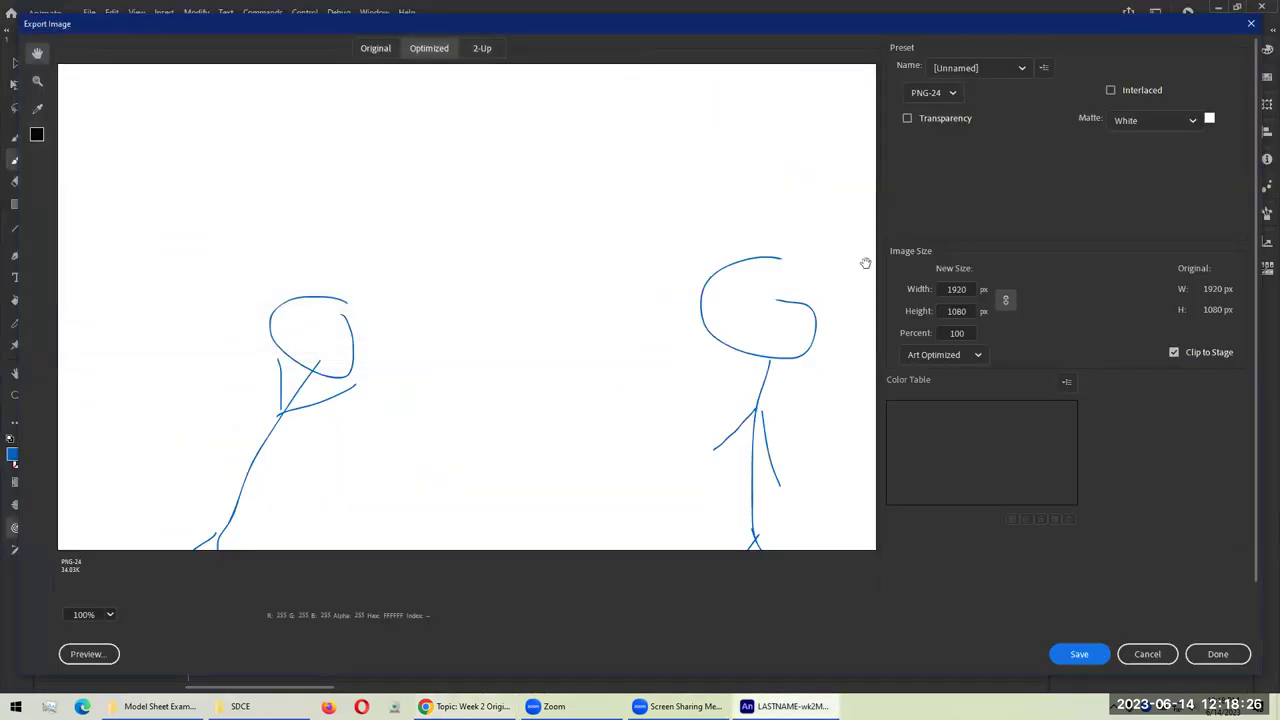
{"action": "left_click", "coordinate": [1146, 653]}
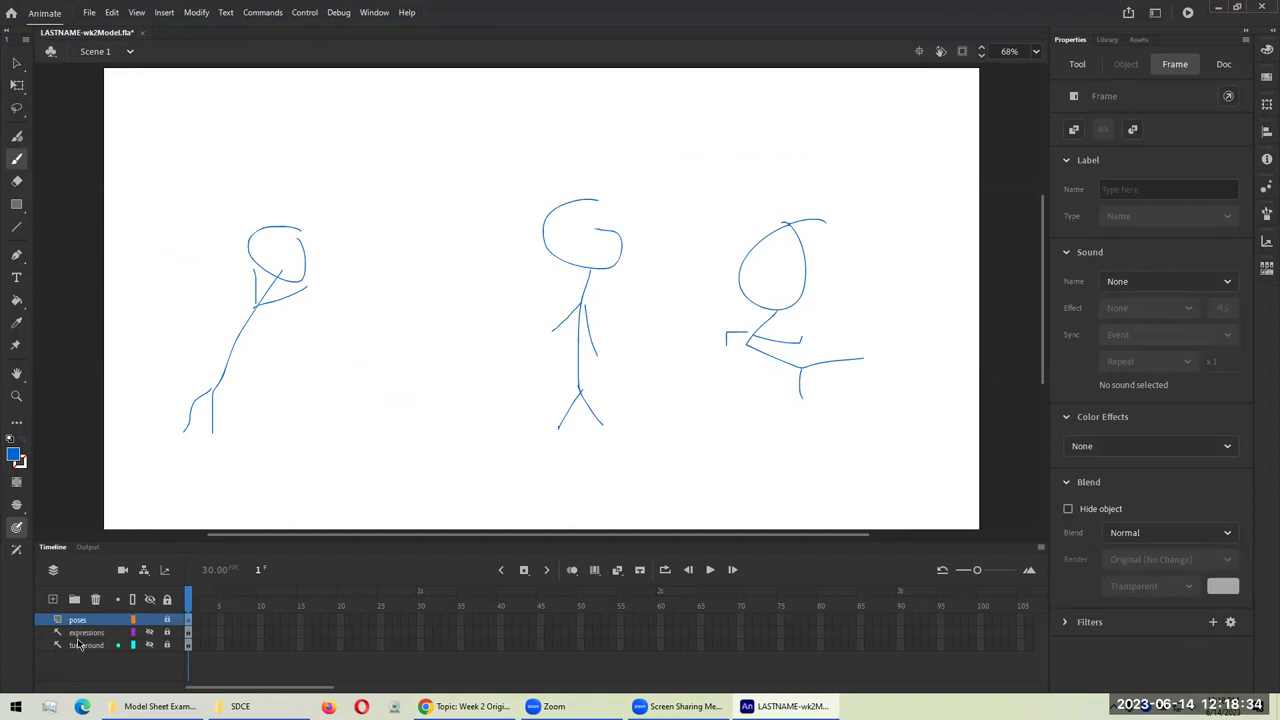
Step: Check LASTNAME-wk2Model.fla in the SDCE folder, then return to the Animate document
{"action": "left_click", "coordinate": [240, 706]}
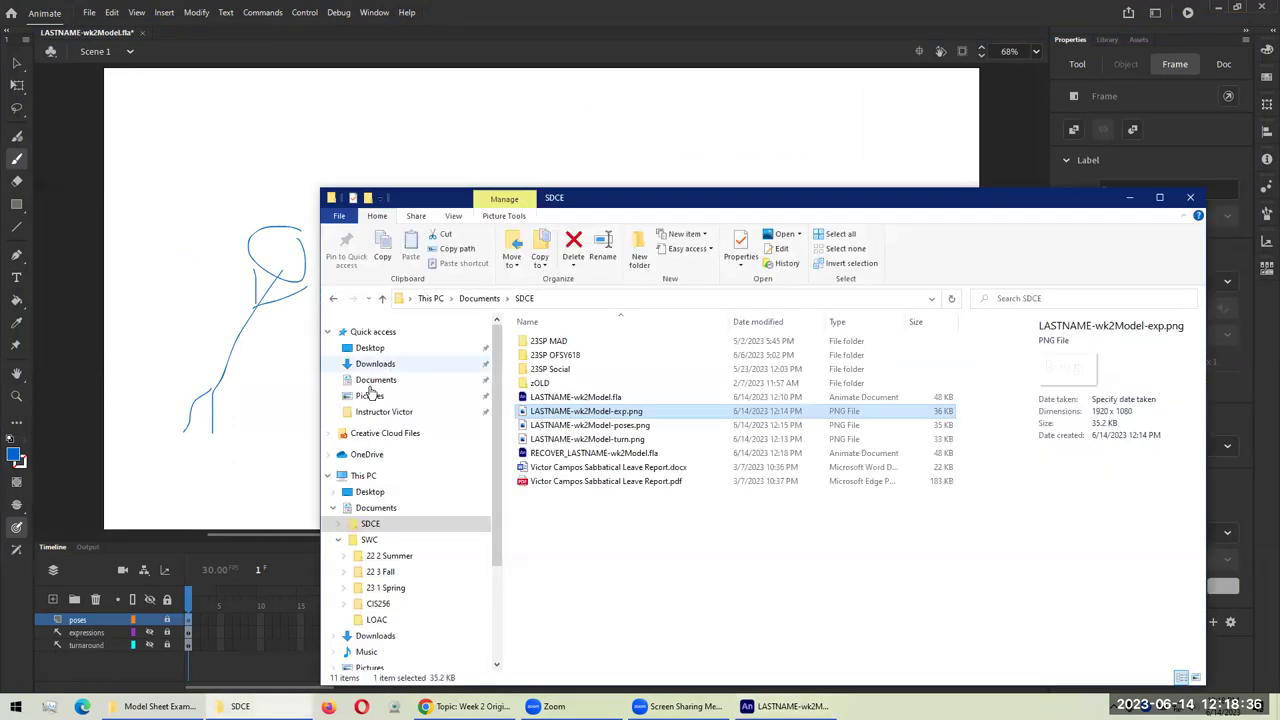
{"action": "left_click", "coordinate": [548, 400]}
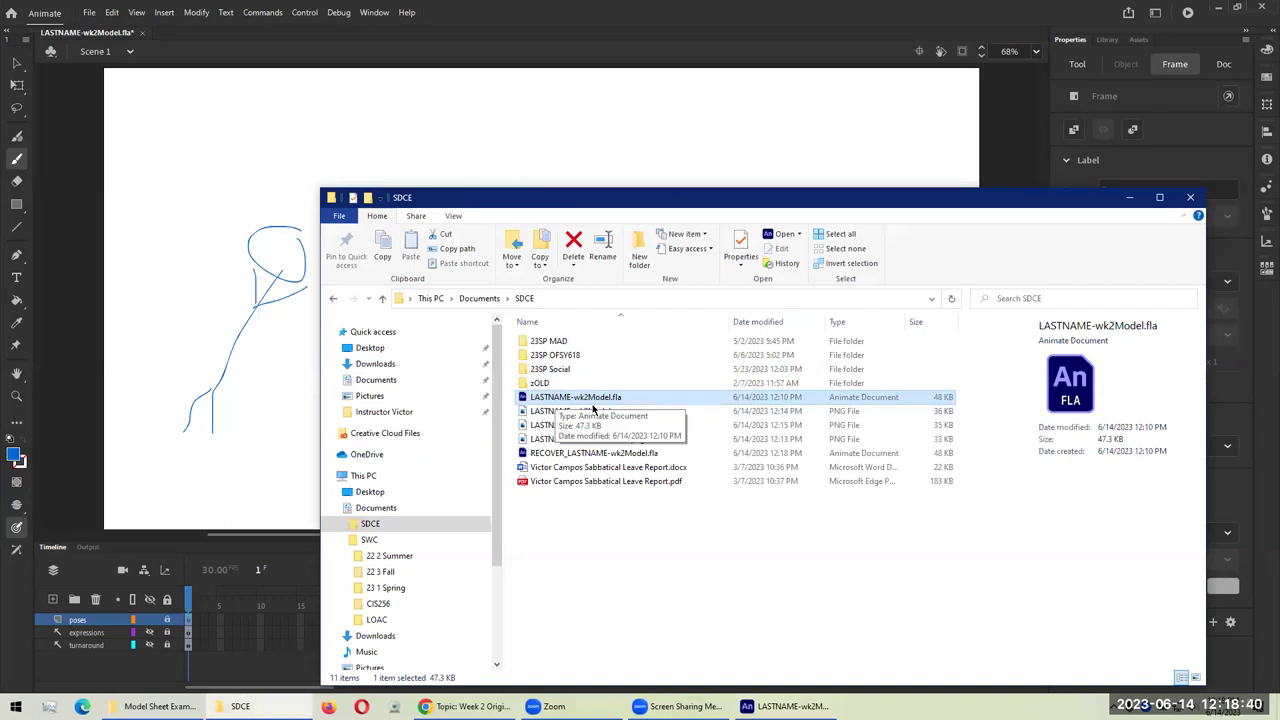
{"action": "left_click", "coordinate": [558, 73]}
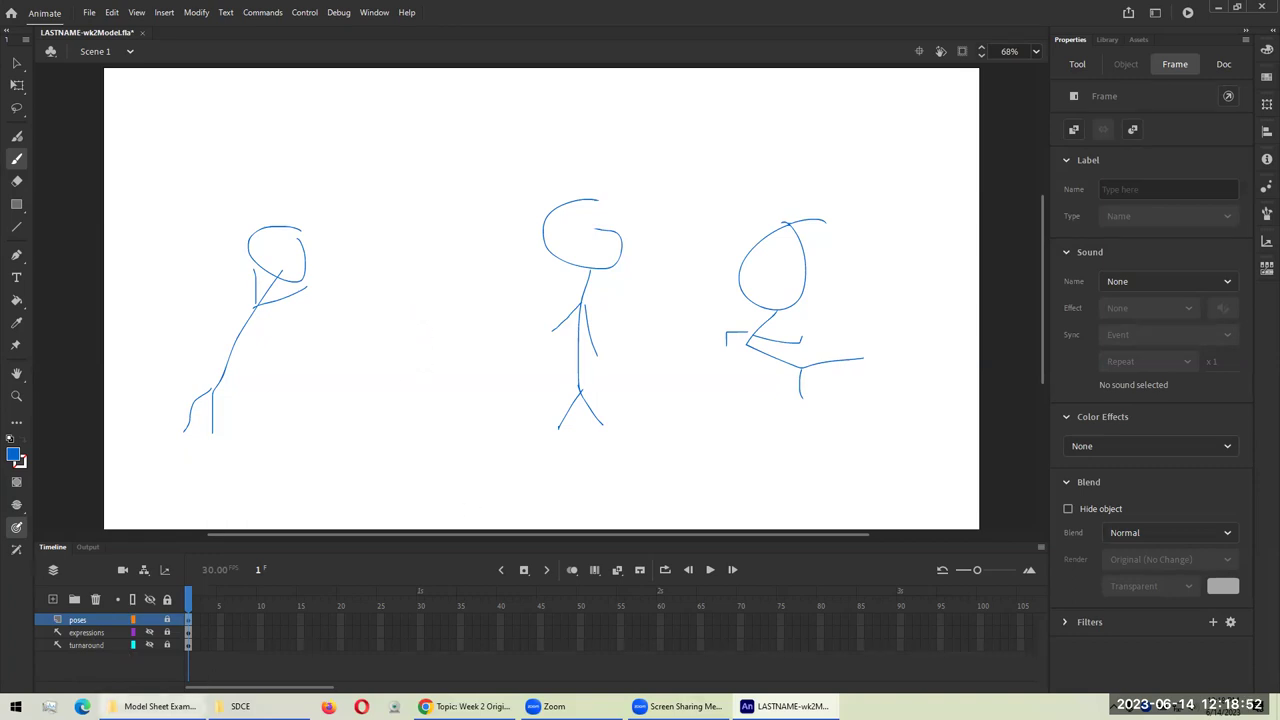
Step: Show the Week 2 Resources page in Chrome and bring the Model Sheet Examples folder over it
{"action": "mouse_move", "coordinate": [150, 706]}
{"action": "key", "text": "alt+Tab"}
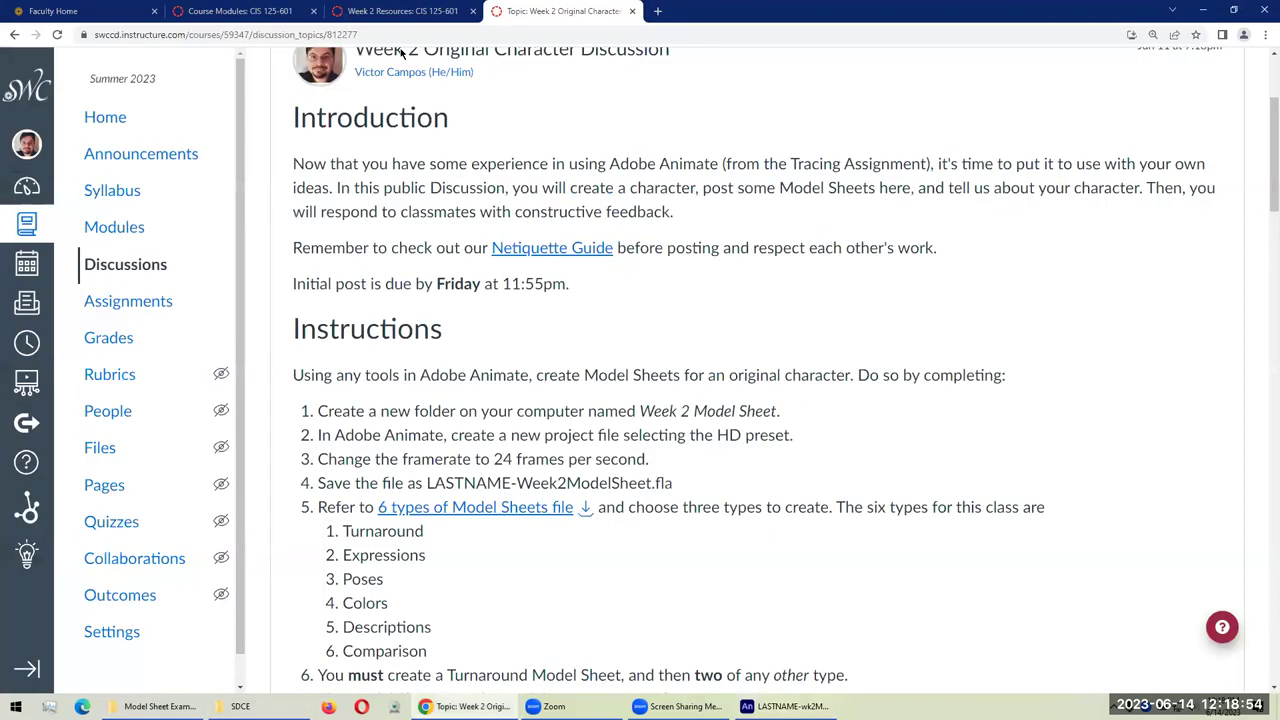
{"action": "left_click", "coordinate": [404, 10]}
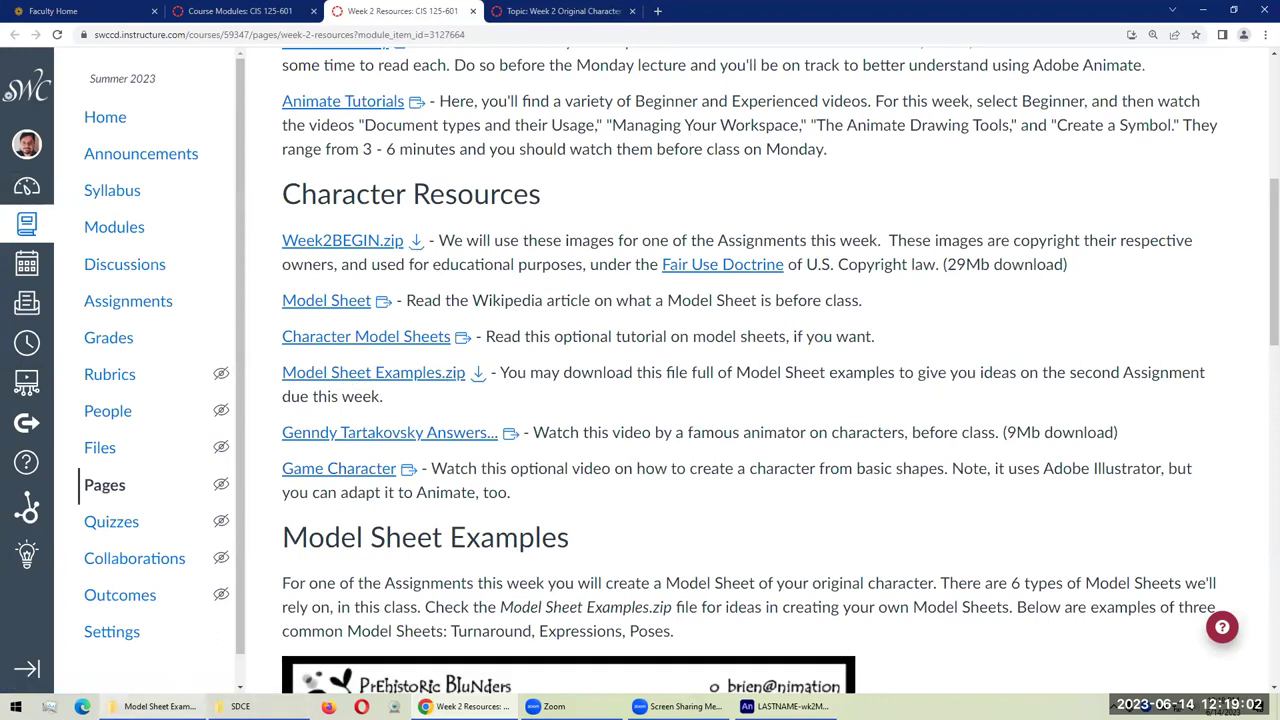
{"action": "key", "text": "alt+Tab"}
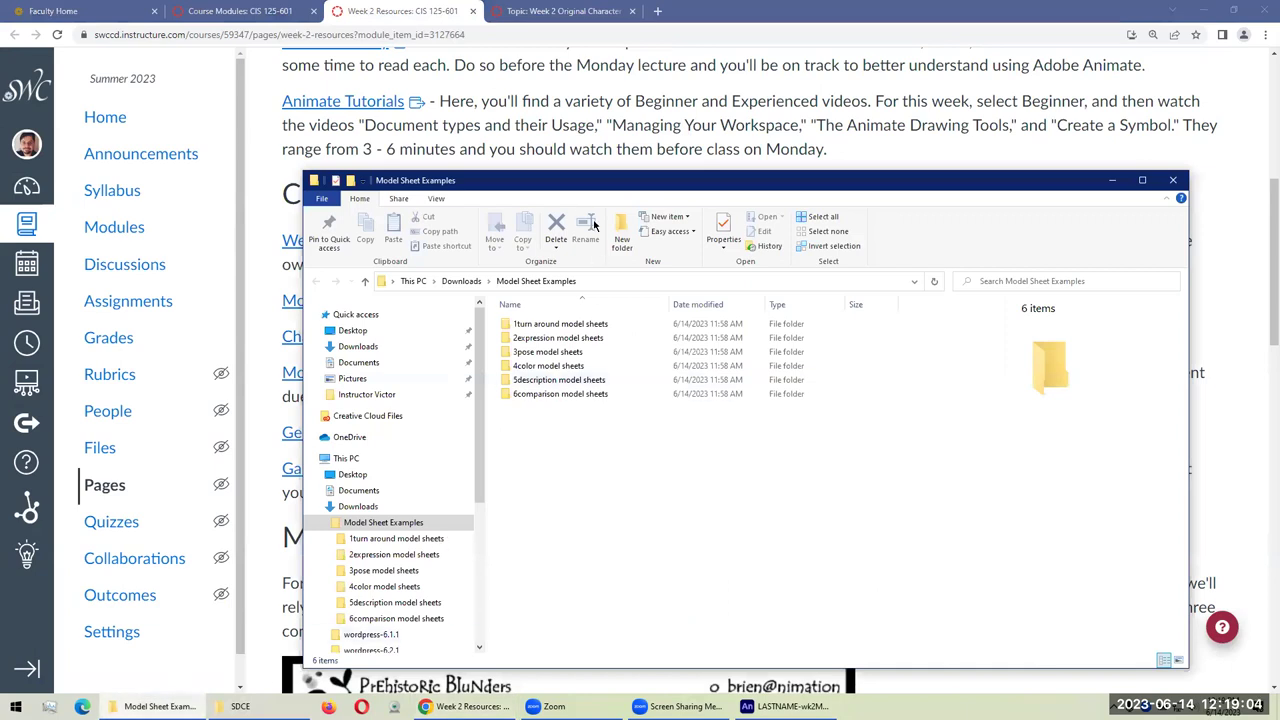
{"action": "left_click_drag", "start_coordinate": [561, 187], "coordinate": [513, 138]}
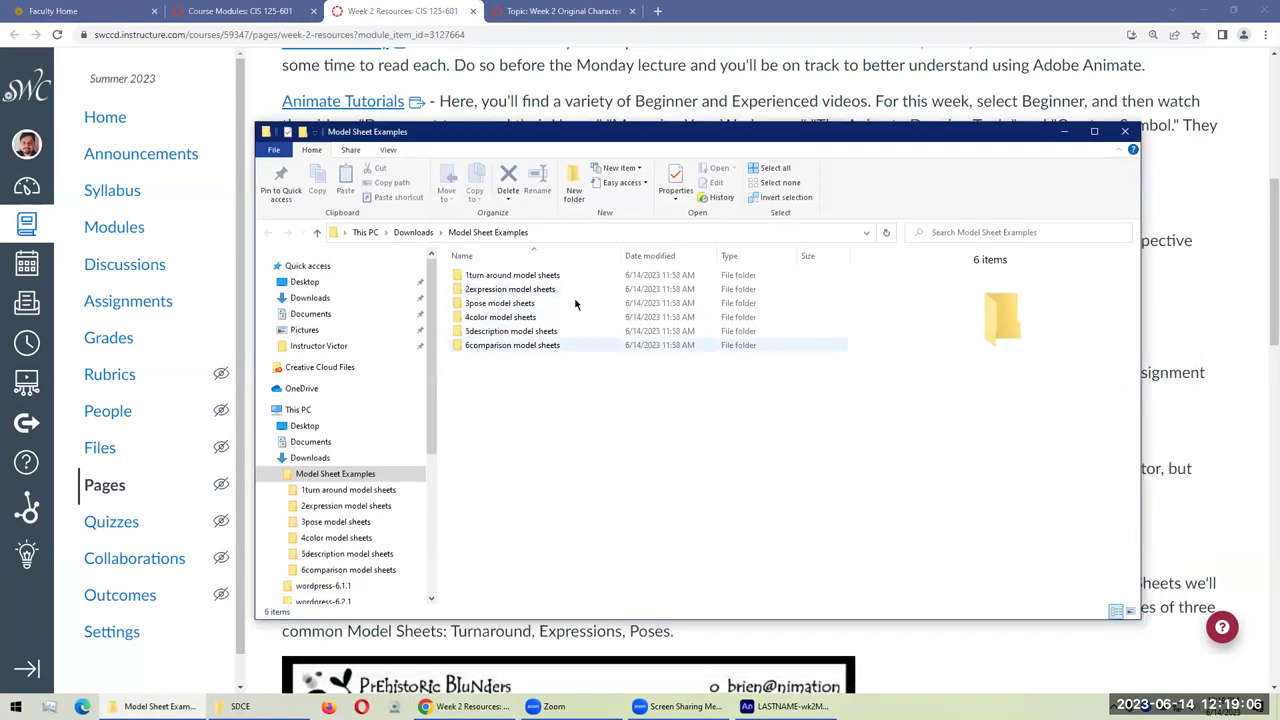
Step: Open Le_Pianiste from 1turn around model sheets and view the Cthulhu, Livanya, cat-in-hat and geist sheets
{"action": "double_click", "coordinate": [521, 281]}
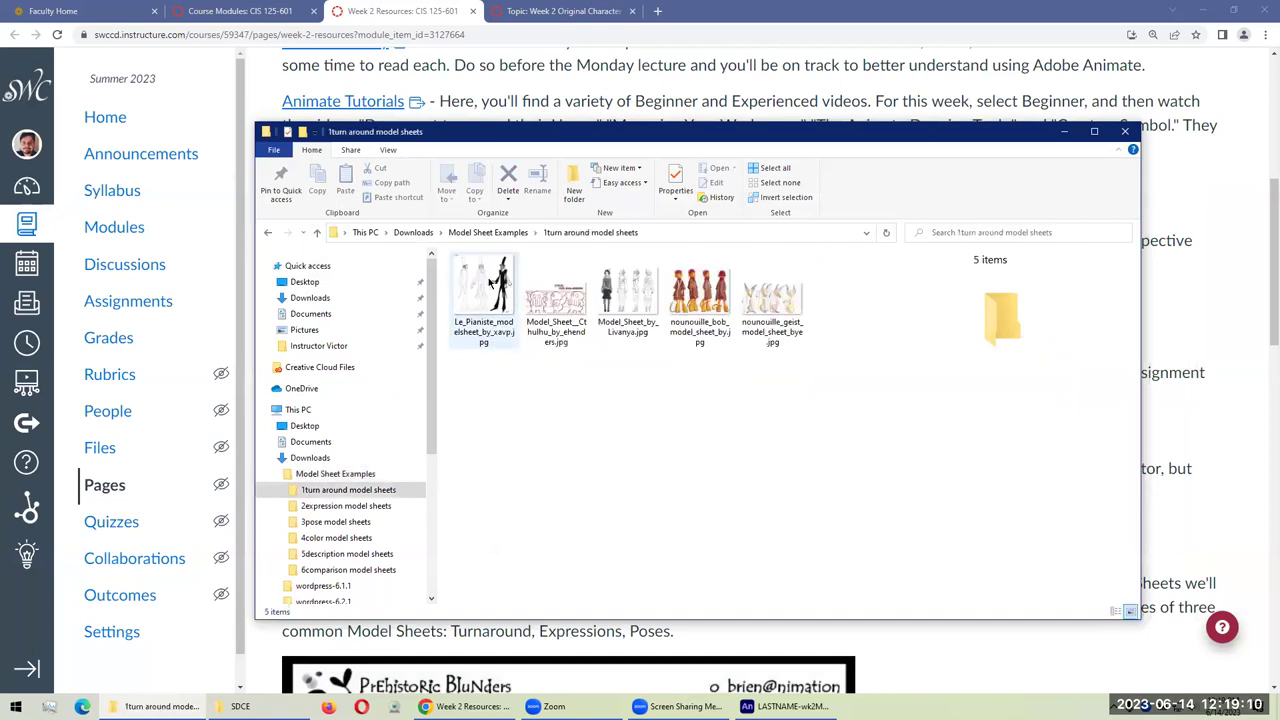
{"action": "left_click", "coordinate": [490, 283]}
{"action": "double_click", "coordinate": [491, 281]}
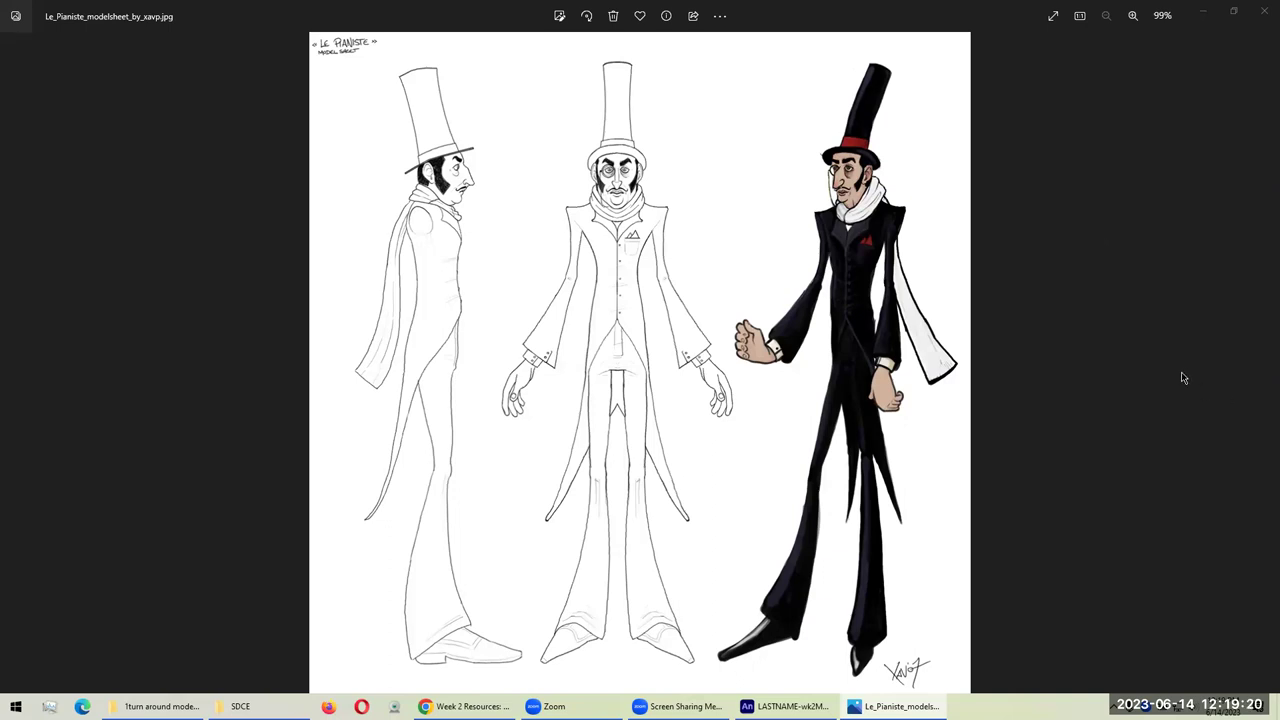
{"action": "key", "text": "Right"}
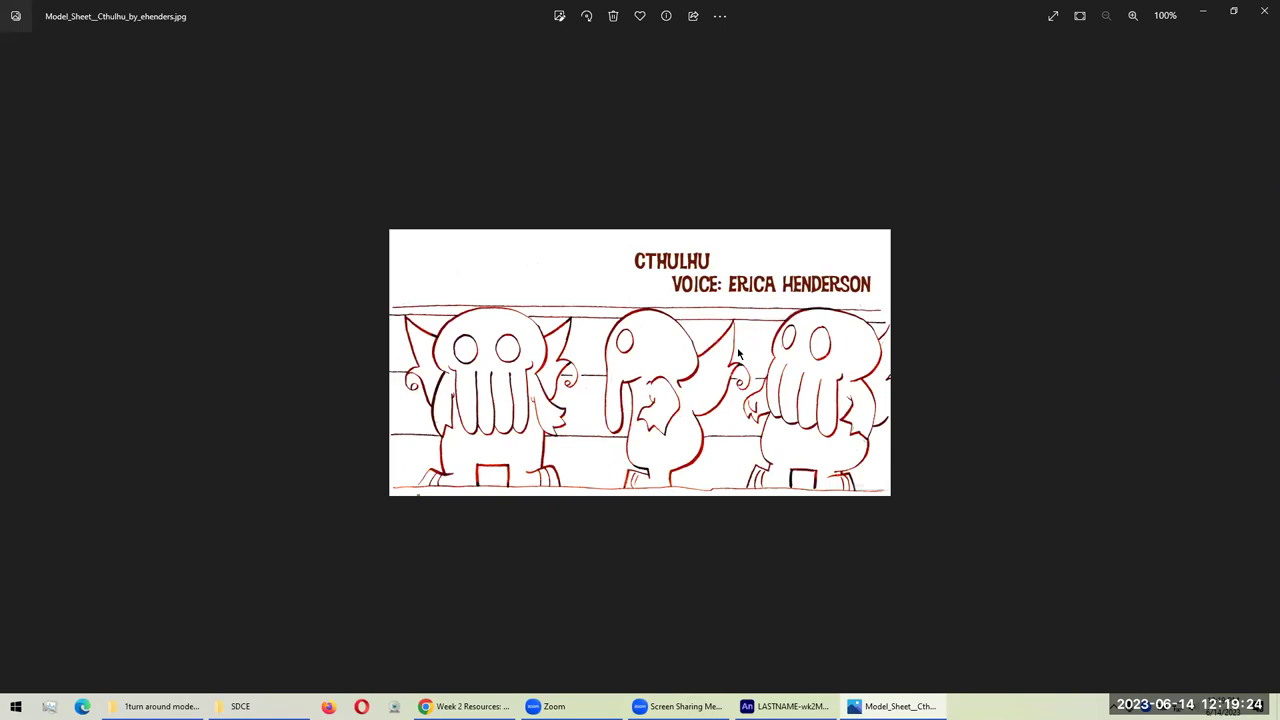
{"action": "key", "text": "Right"}
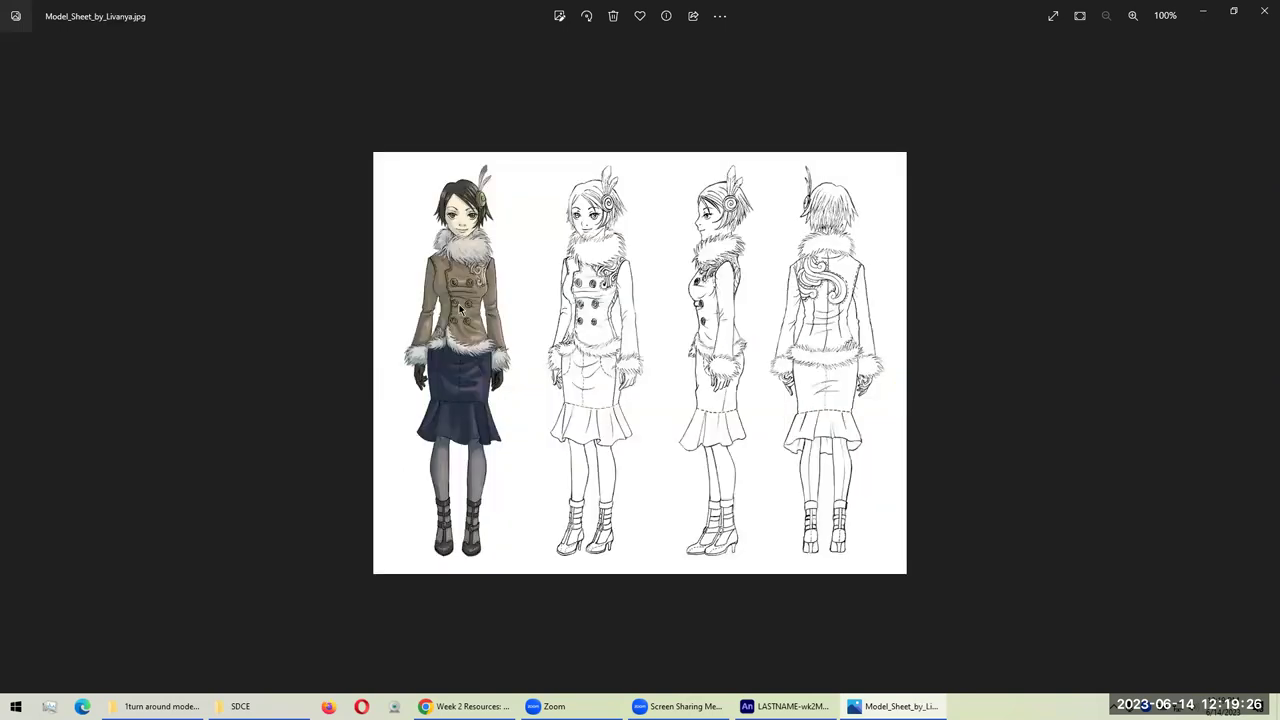
{"action": "key", "text": "Right"}
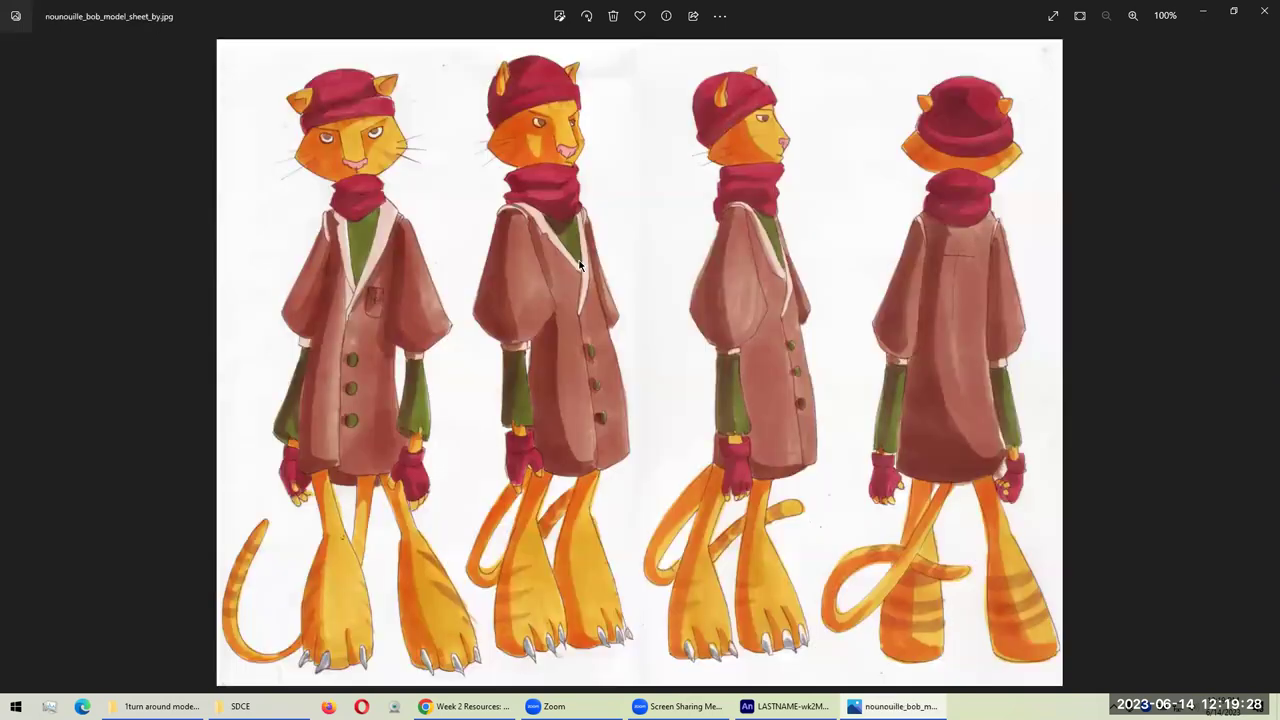
{"action": "key", "text": "Right"}
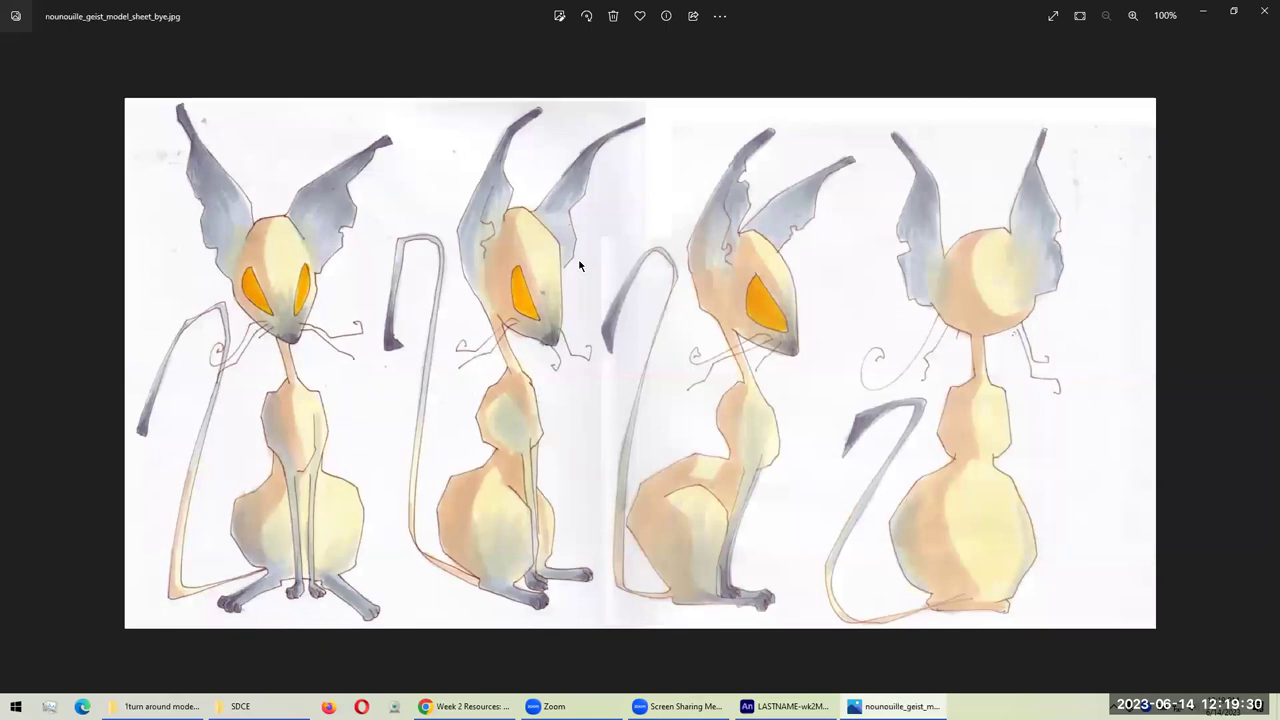
{"action": "key", "text": "Right"}
{"action": "key", "text": "Right"}
{"action": "key", "text": "Right"}
{"action": "key", "text": "Right"}
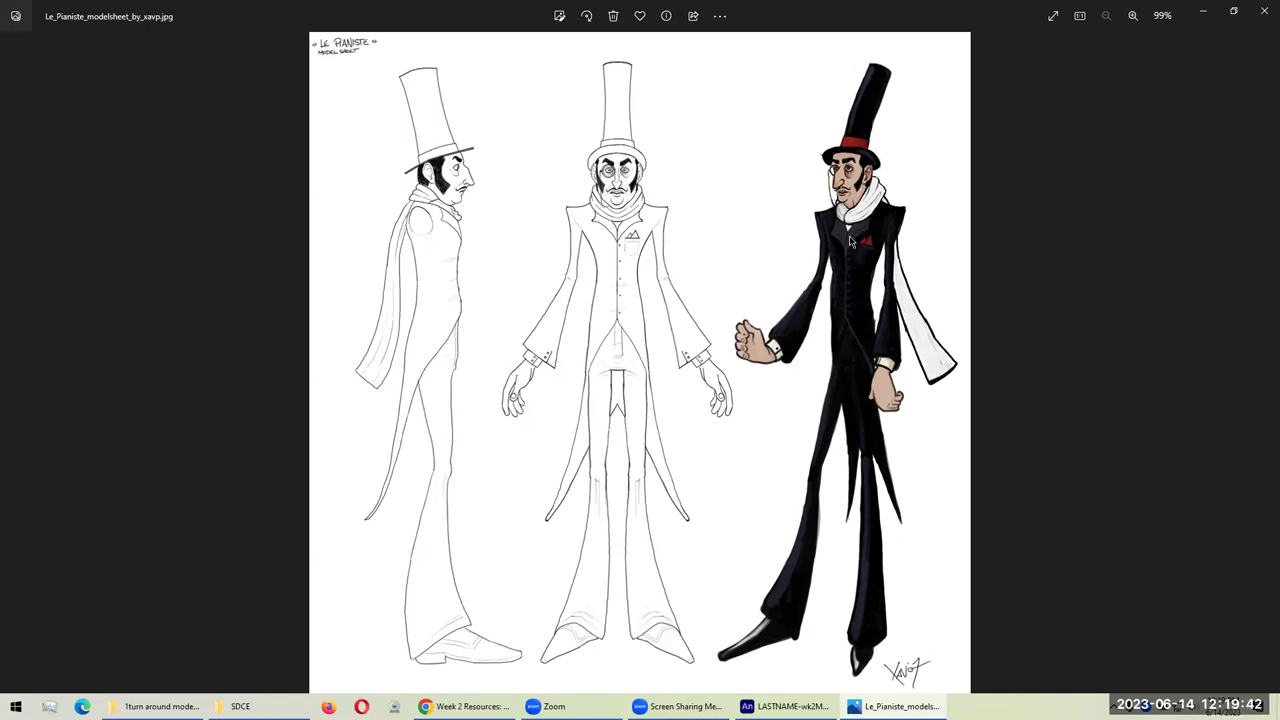
Step: Cycle through the turnaround examples again, then close Photos and go back up to Model Sheet Examples
{"action": "key", "text": "Right"}
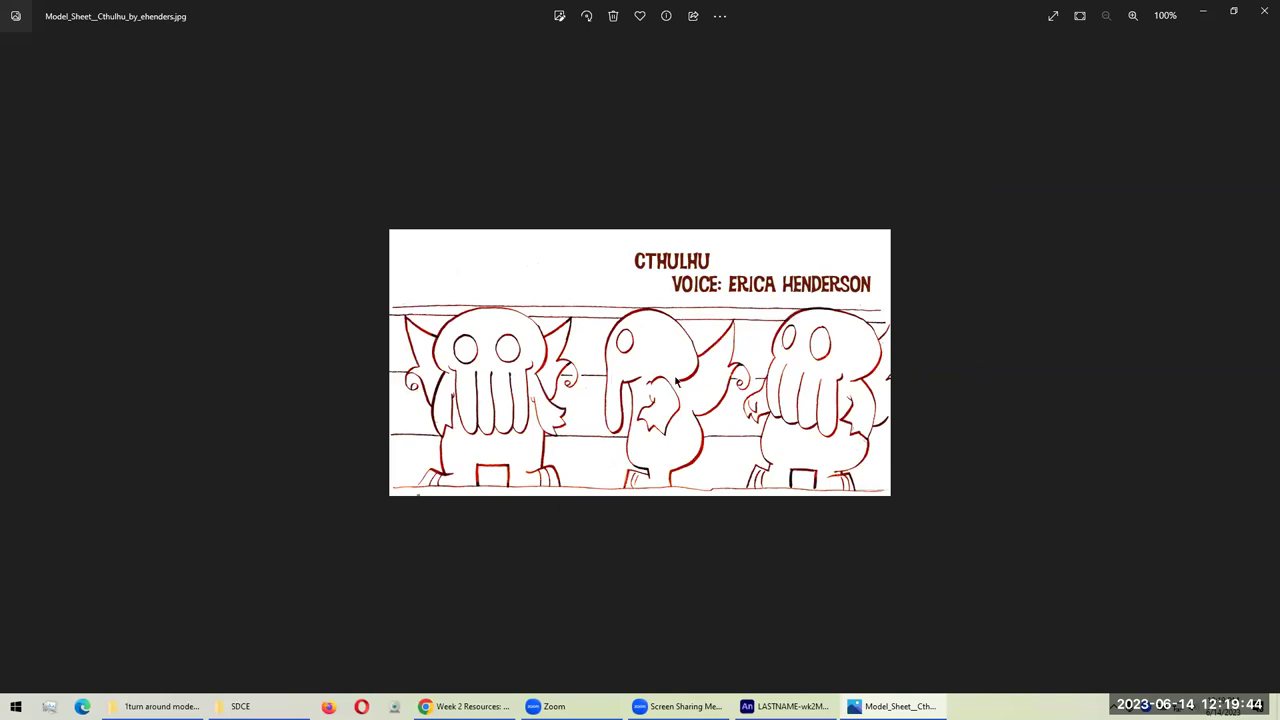
{"action": "key", "text": "Right"}
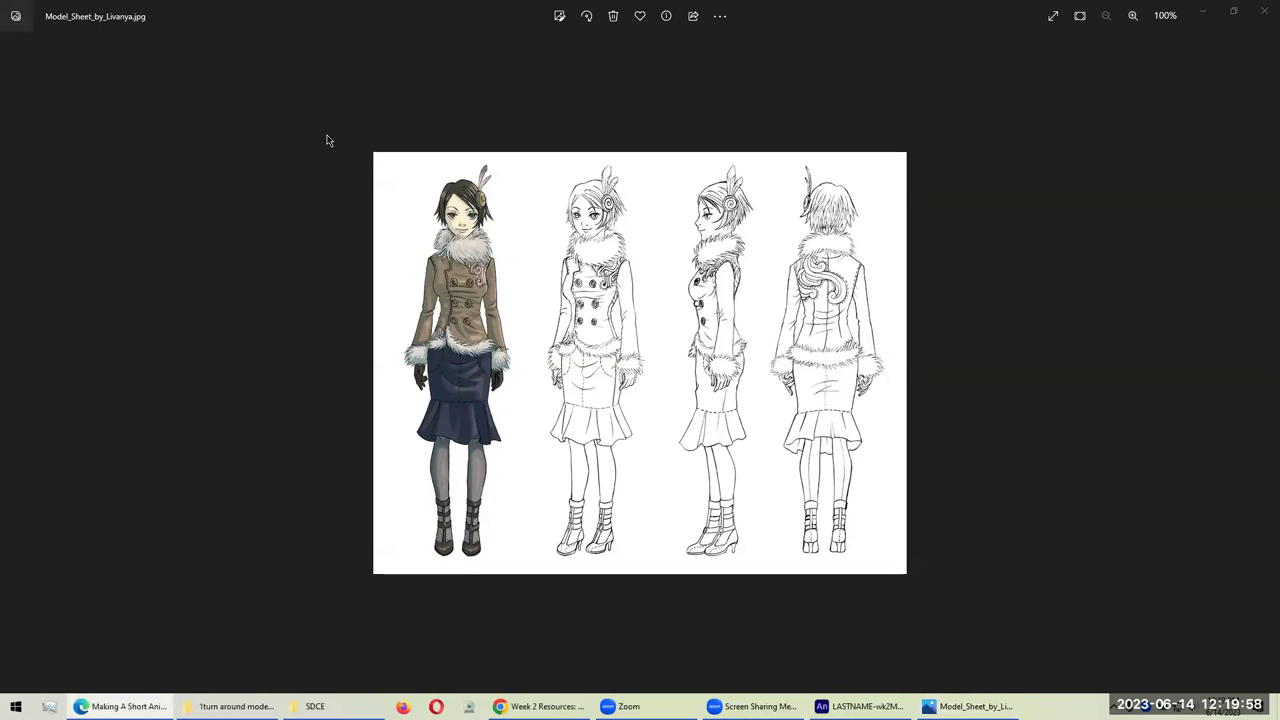
{"action": "left_click", "coordinate": [468, 8]}
{"action": "key", "text": "Right"}
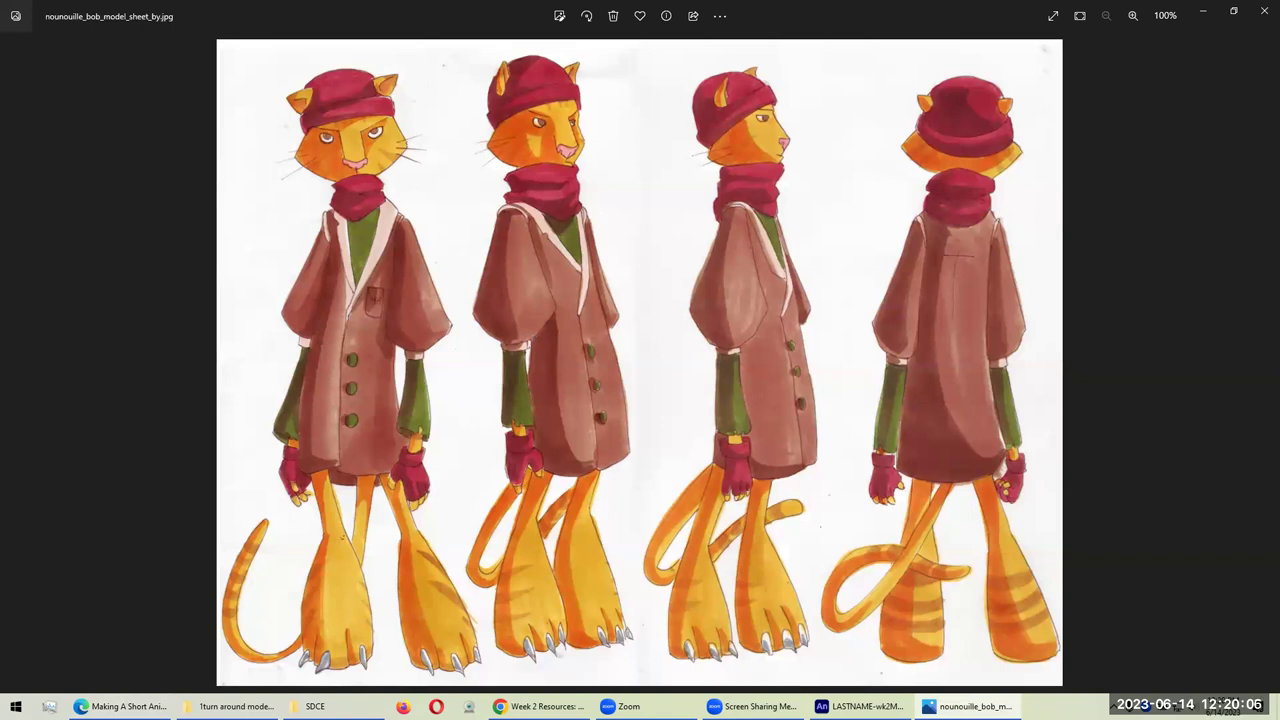
{"action": "key", "text": "alt+Tab"}
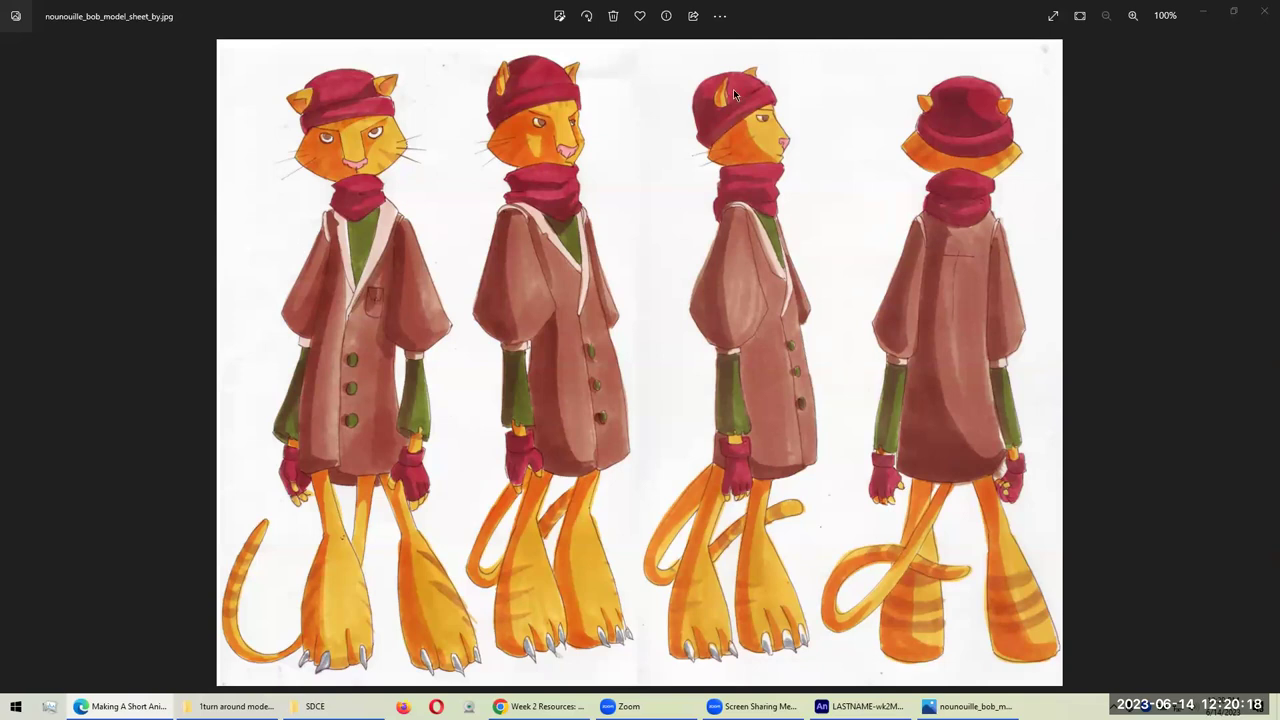
{"action": "key", "text": "Right"}
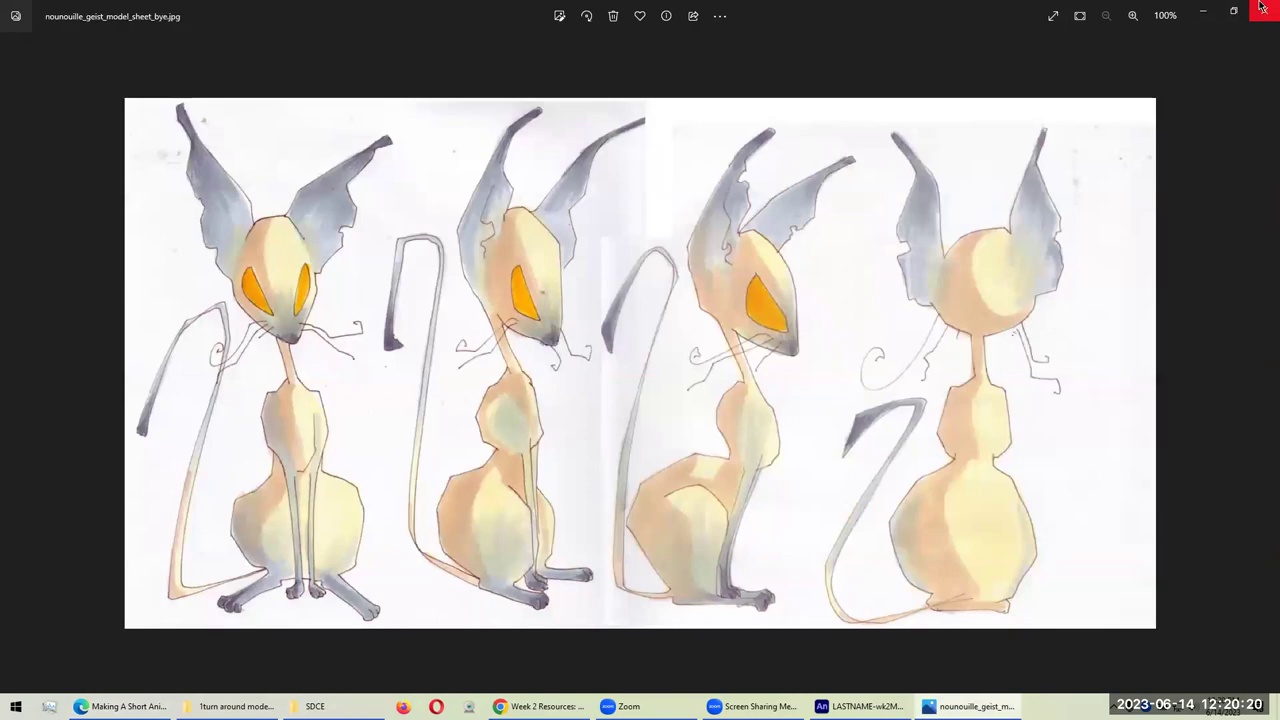
{"action": "left_click", "coordinate": [1261, 7]}
{"action": "key", "text": "BackSpace"}
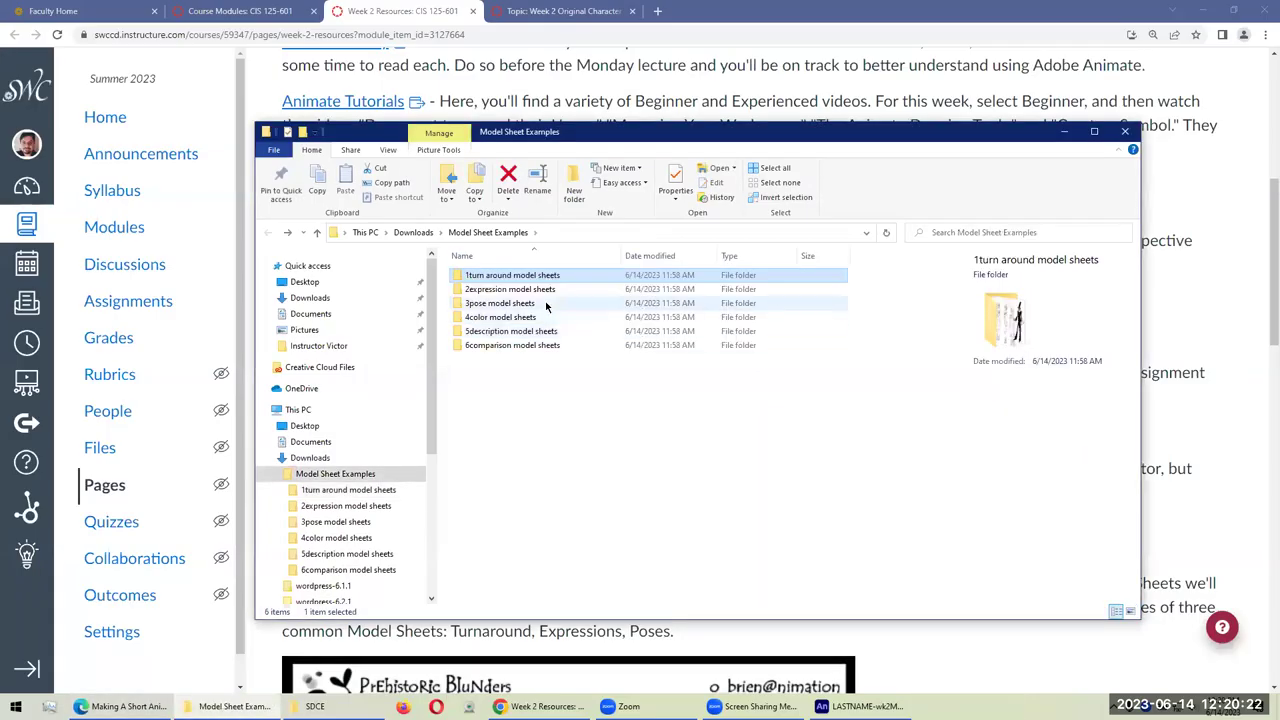
Step: Open the Cameroo model sheet from the 2expression model sheets folder and zoom in
{"action": "double_click", "coordinate": [512, 289]}
{"action": "key", "text": "Right"}
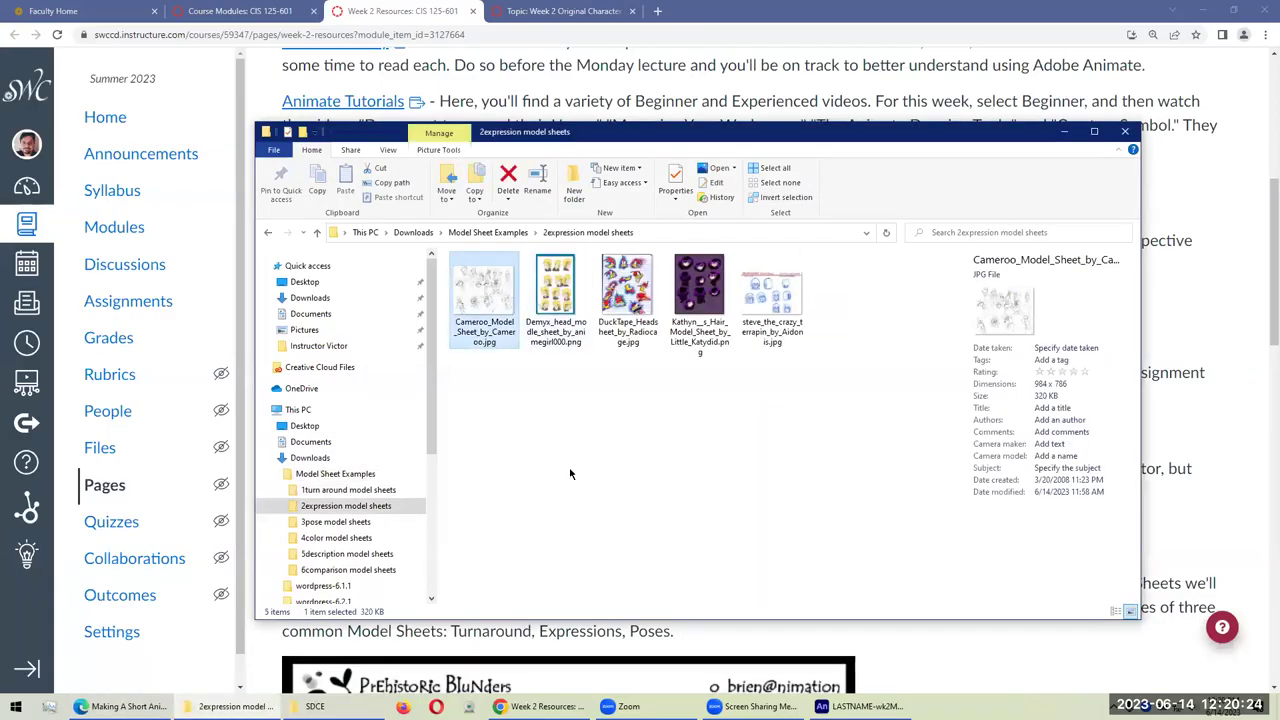
{"action": "key", "text": "Return"}
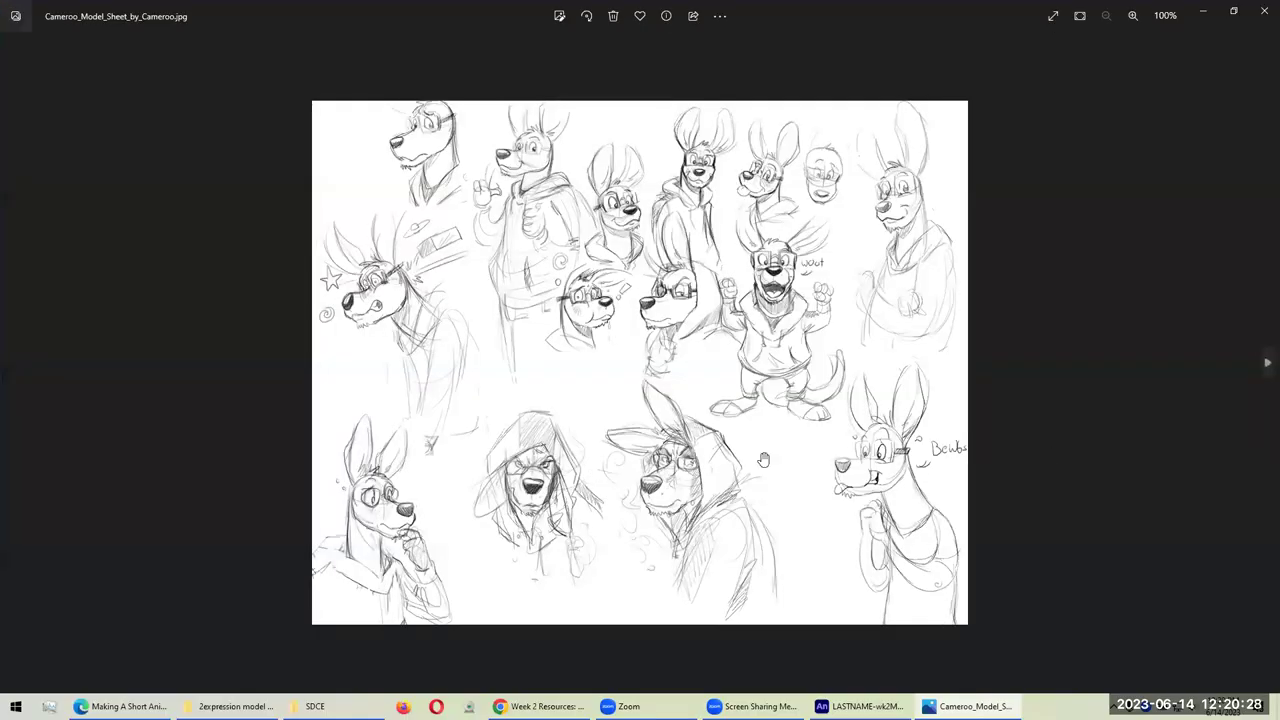
{"action": "scroll", "coordinate": [763, 459], "scroll_direction": "up", "scroll_amount": 2}
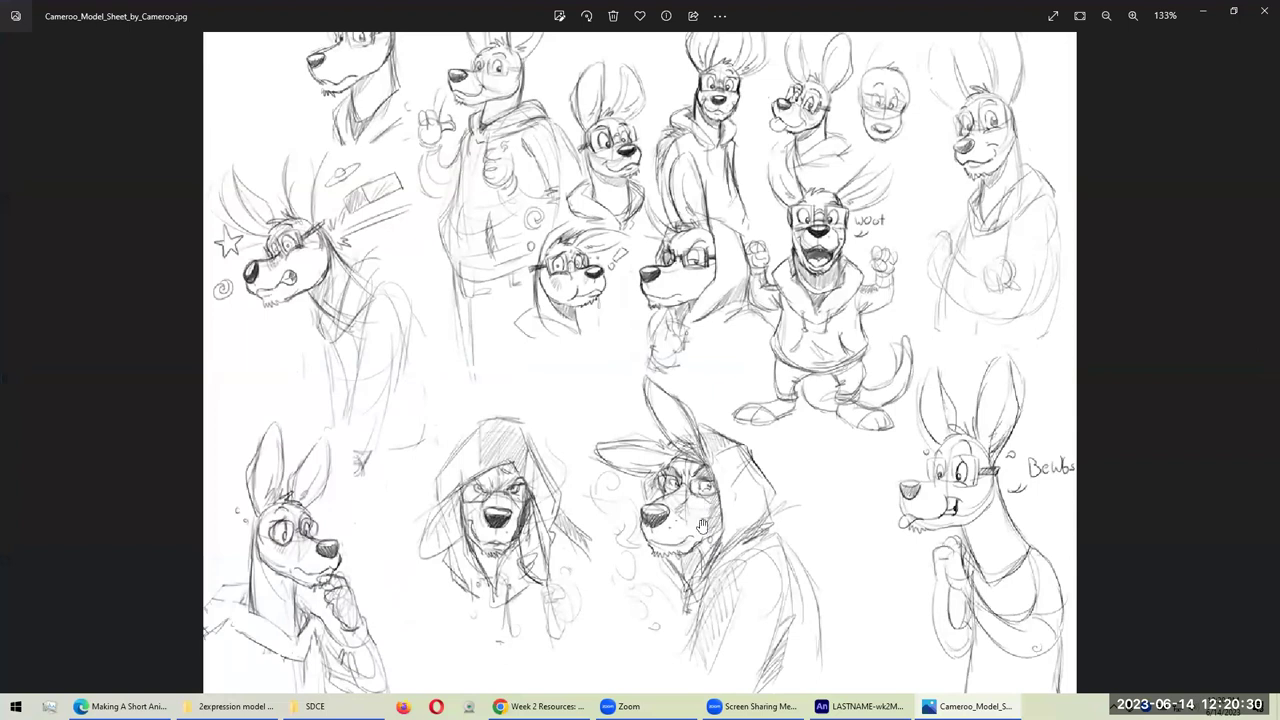
{"action": "scroll", "coordinate": [657, 361], "scroll_direction": "up", "scroll_amount": 1}
{"action": "scroll", "coordinate": [657, 361], "scroll_direction": "up", "scroll_amount": 1}
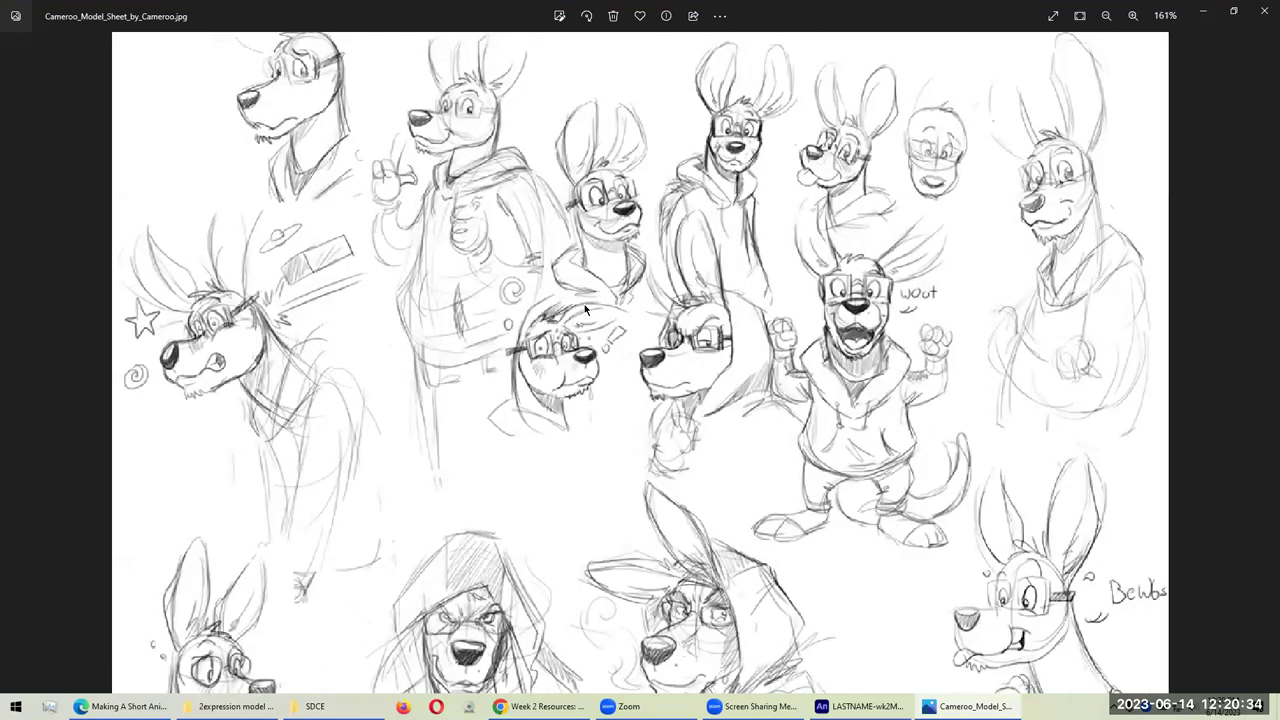
Step: Step through the duck head and Hair Model Sheet, panning the zoomed hair sheet, to the terrapin sheet
{"action": "key", "text": "Right"}
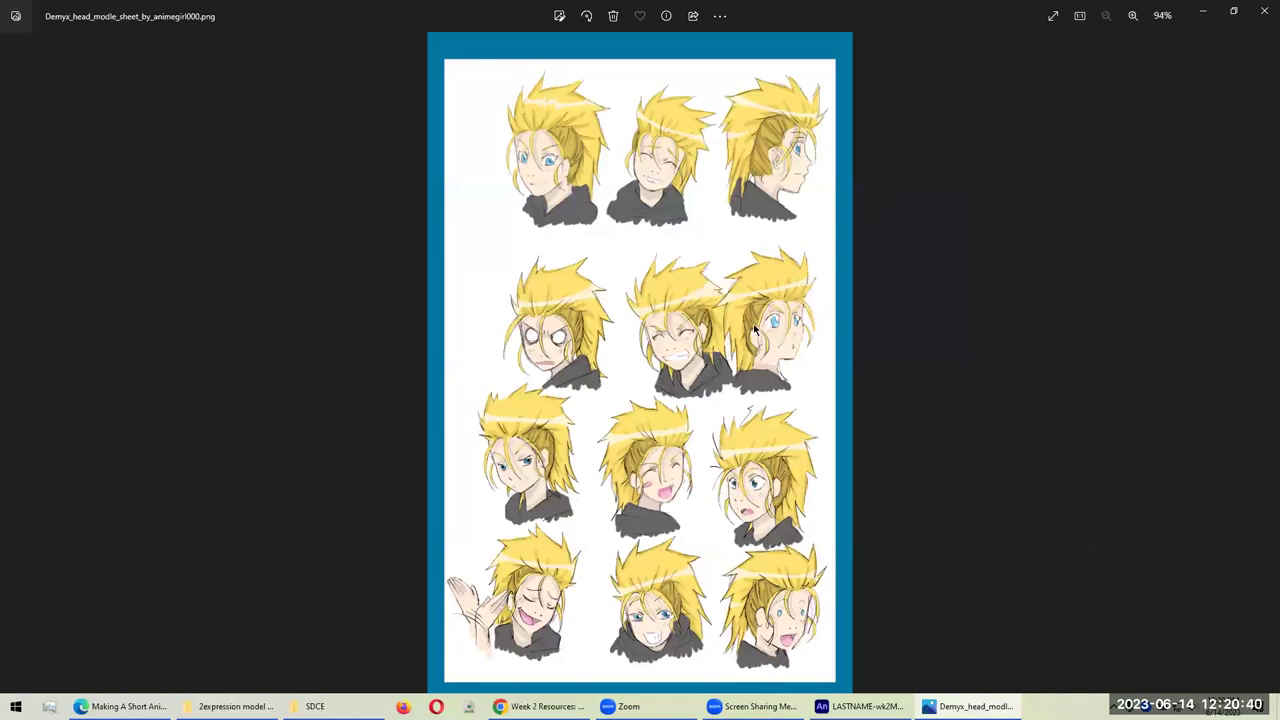
{"action": "key", "text": "Right"}
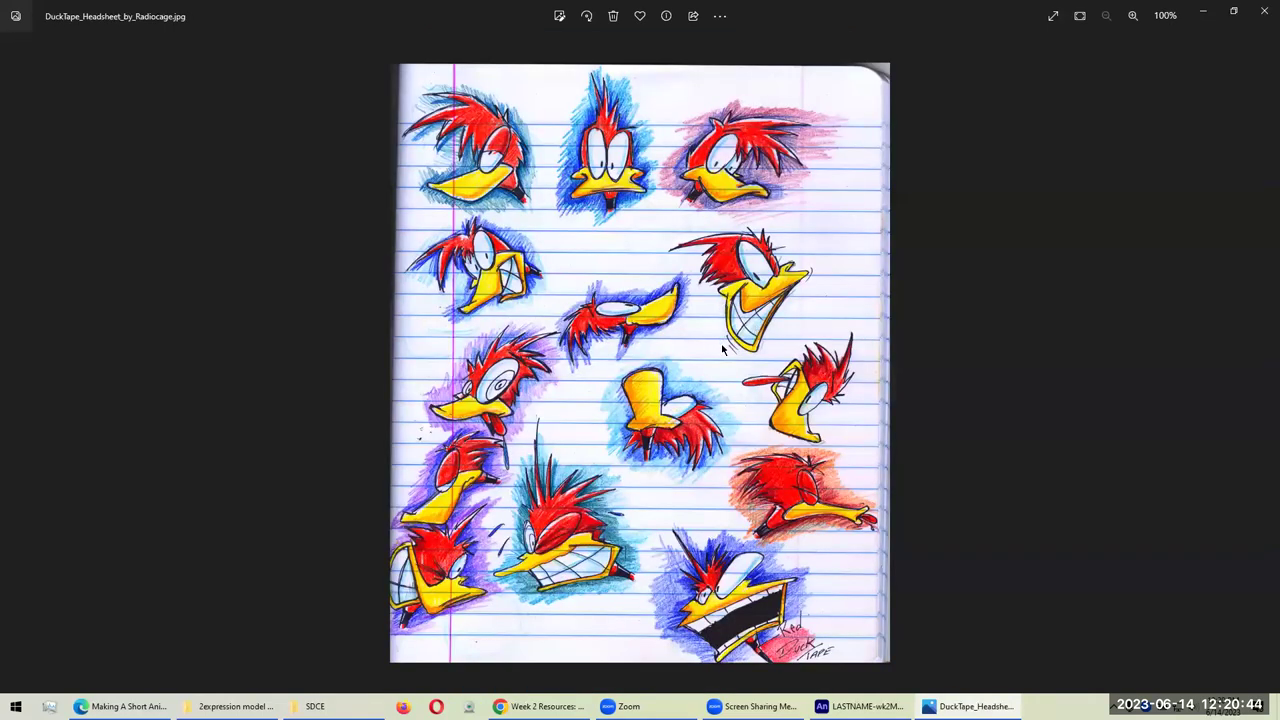
{"action": "key", "text": "Right"}
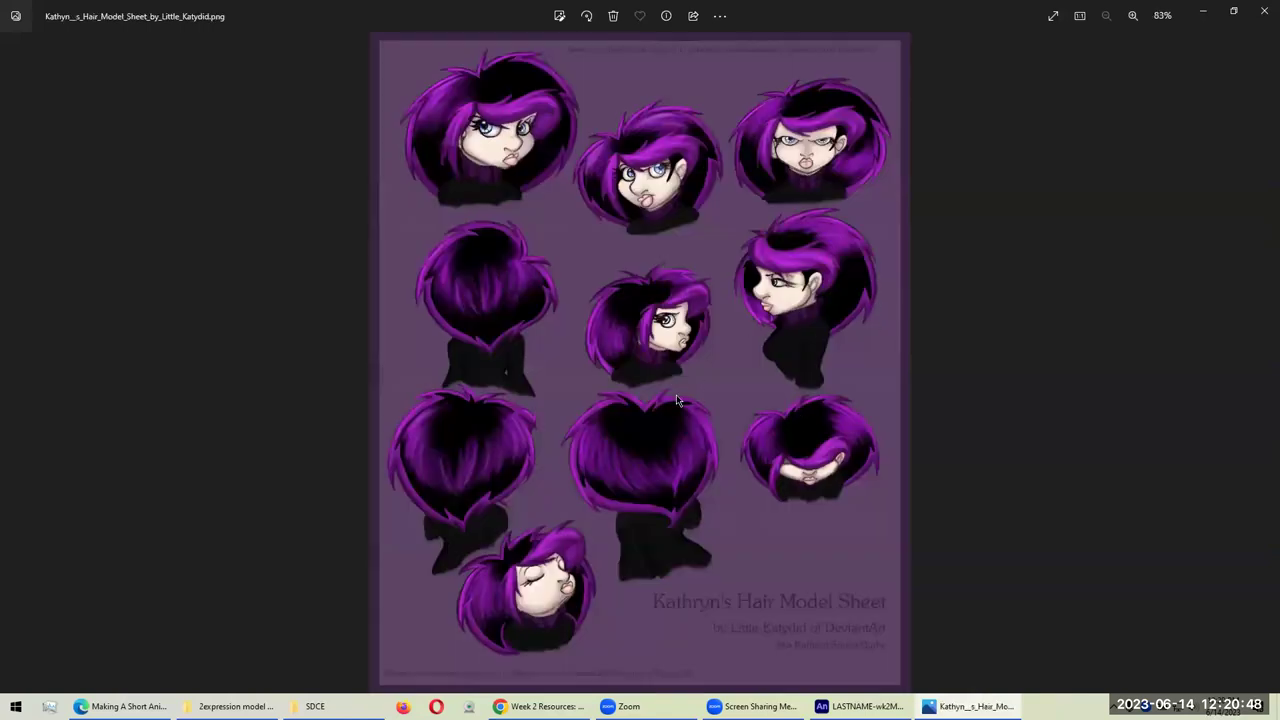
{"action": "scroll", "coordinate": [677, 375], "scroll_direction": "up", "scroll_amount": 2}
{"action": "scroll", "coordinate": [500, 466], "scroll_direction": "up", "scroll_amount": 3}
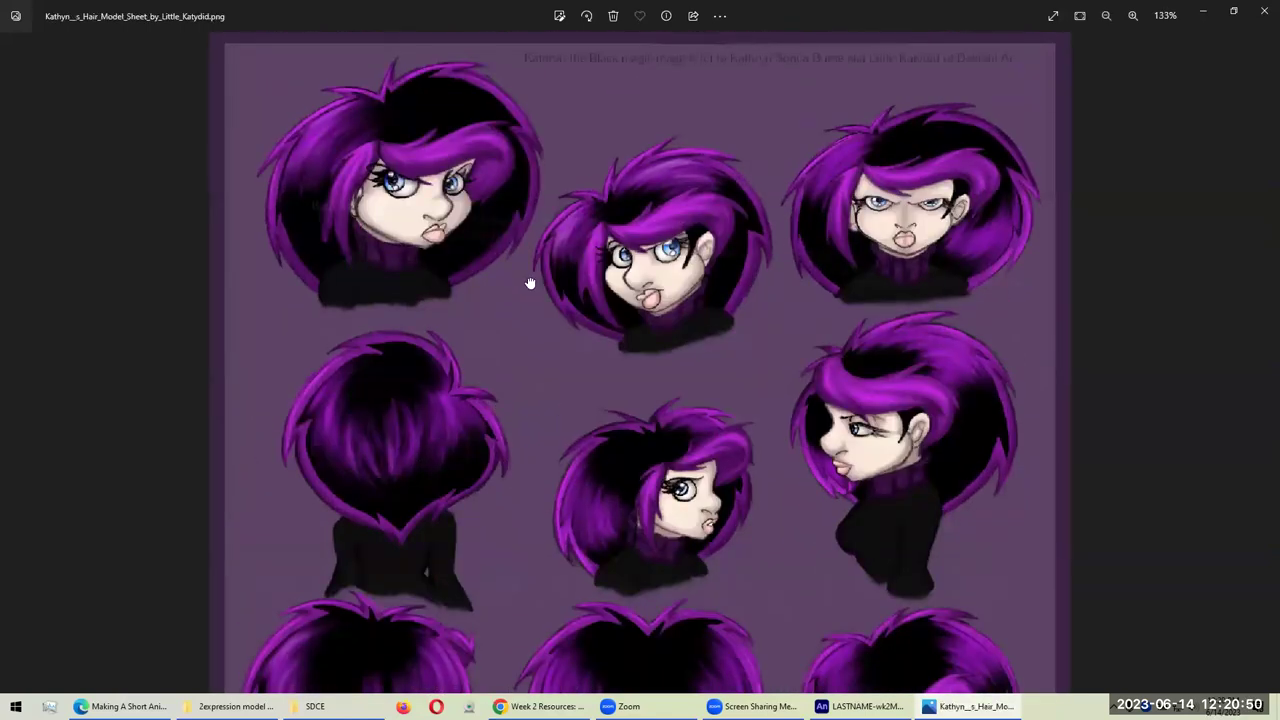
{"action": "scroll", "coordinate": [436, 528], "scroll_direction": "down", "scroll_amount": 3}
{"action": "left_click_drag", "start_coordinate": [436, 528], "coordinate": [471, 371]}
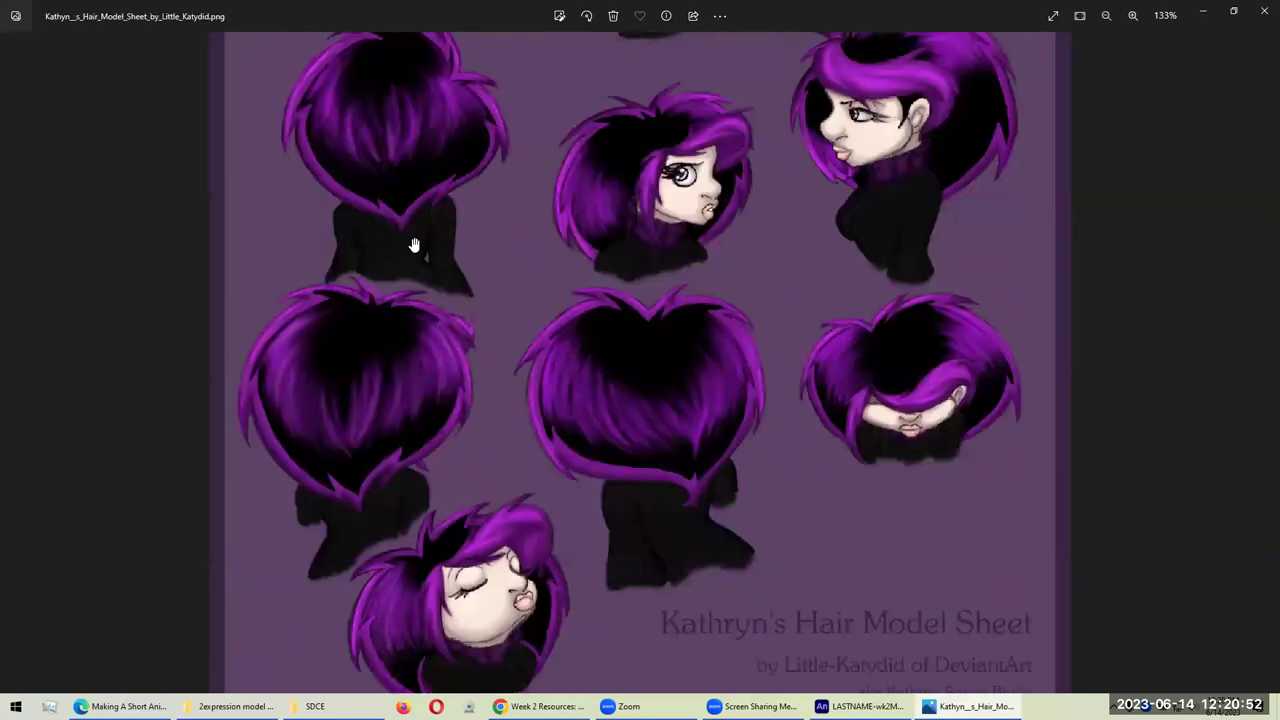
{"action": "left_click_drag", "start_coordinate": [414, 246], "coordinate": [432, 316]}
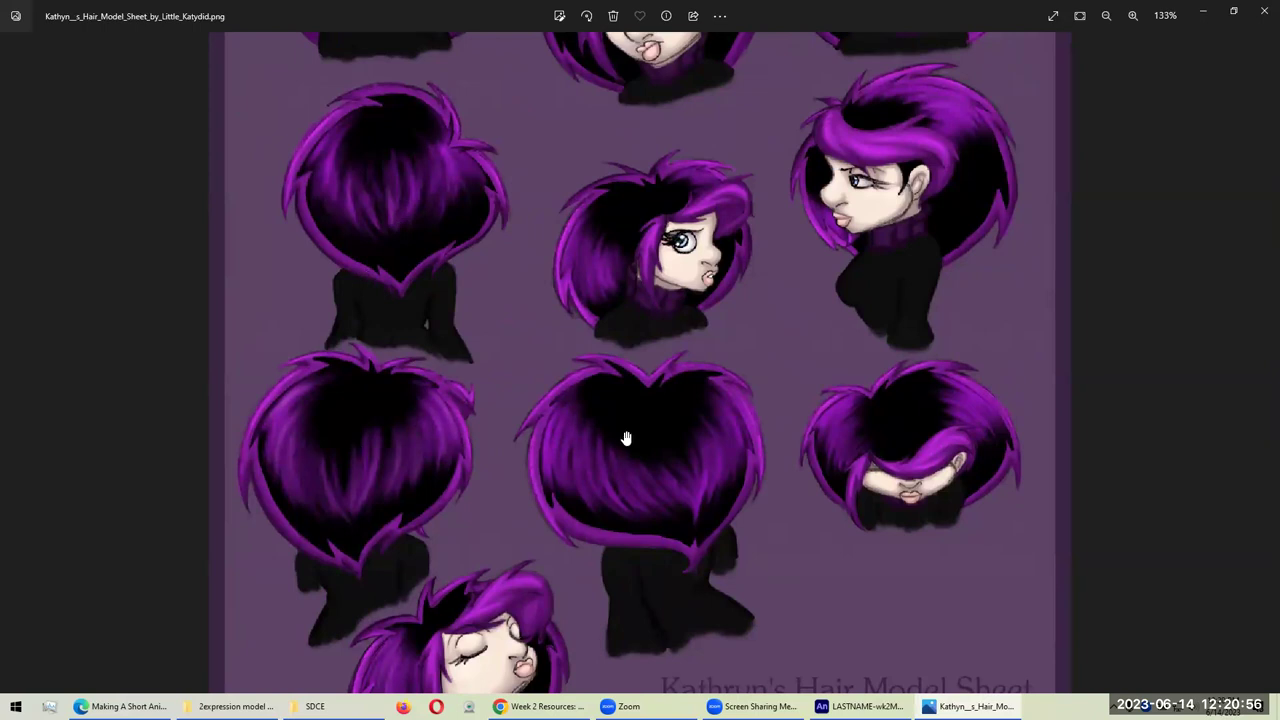
{"action": "left_click_drag", "start_coordinate": [617, 444], "coordinate": [633, 410]}
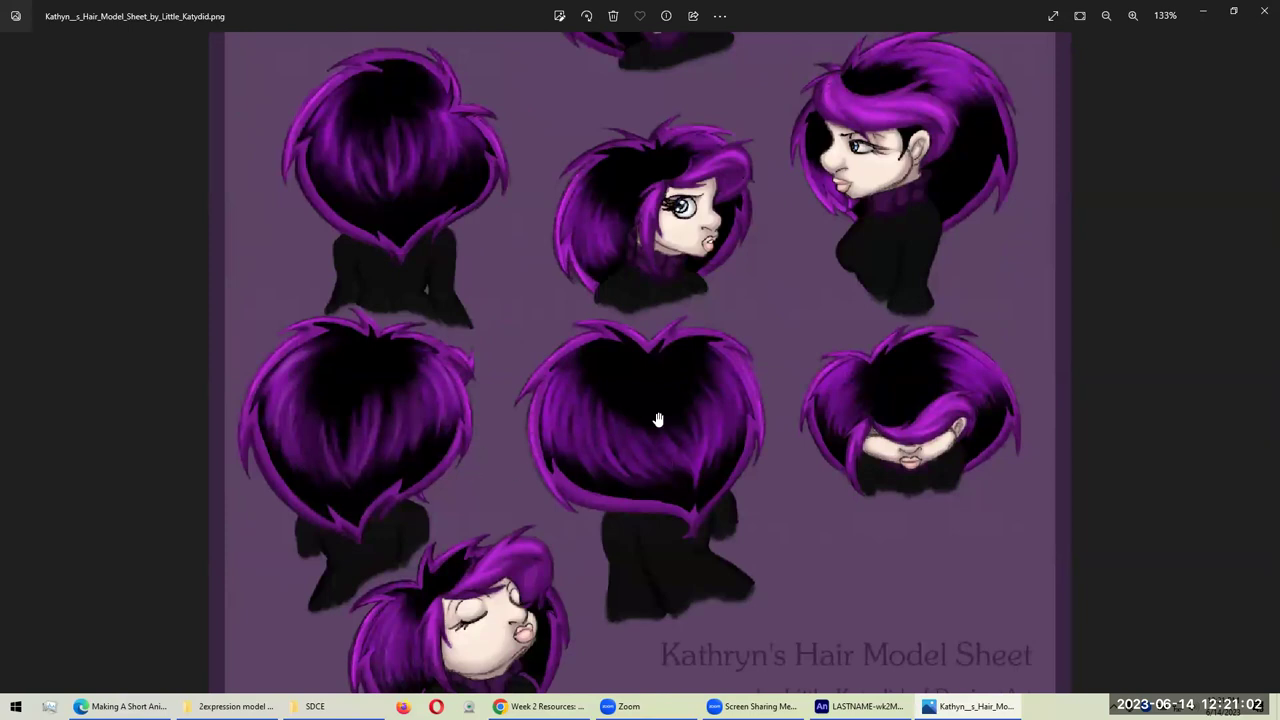
{"action": "scroll", "coordinate": [708, 391], "scroll_direction": "down", "scroll_amount": 5}
{"action": "key", "text": "Right"}
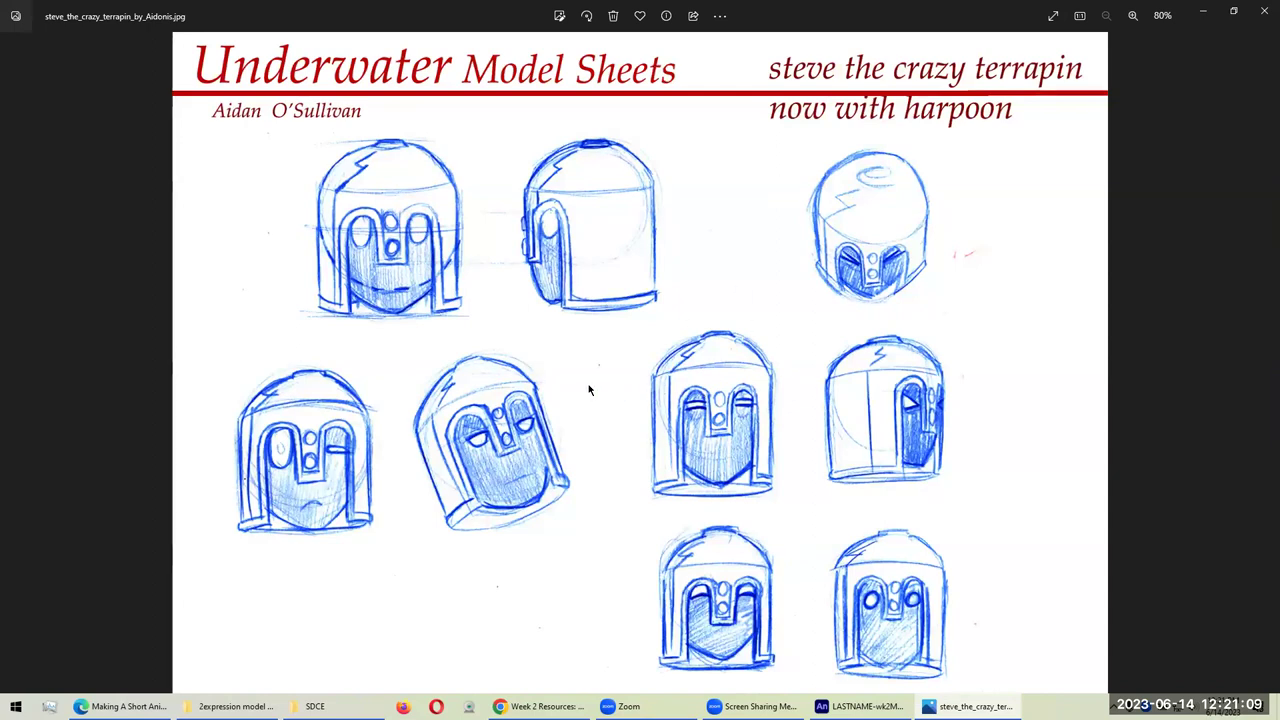
Step: Flip forward past the hair model sheet and return to the terrapin sheet
{"action": "key", "text": "Right"}
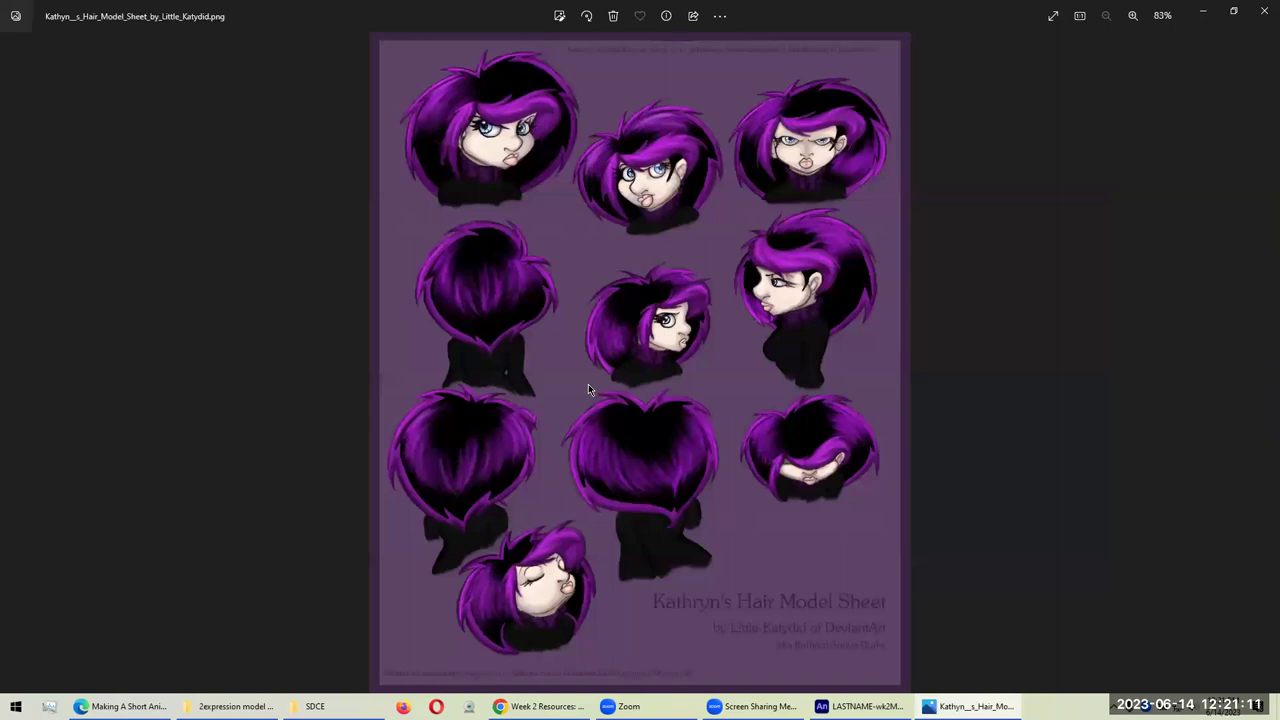
{"action": "key", "text": "Right"}
{"action": "key", "text": "Left"}
{"action": "key", "text": "Left"}
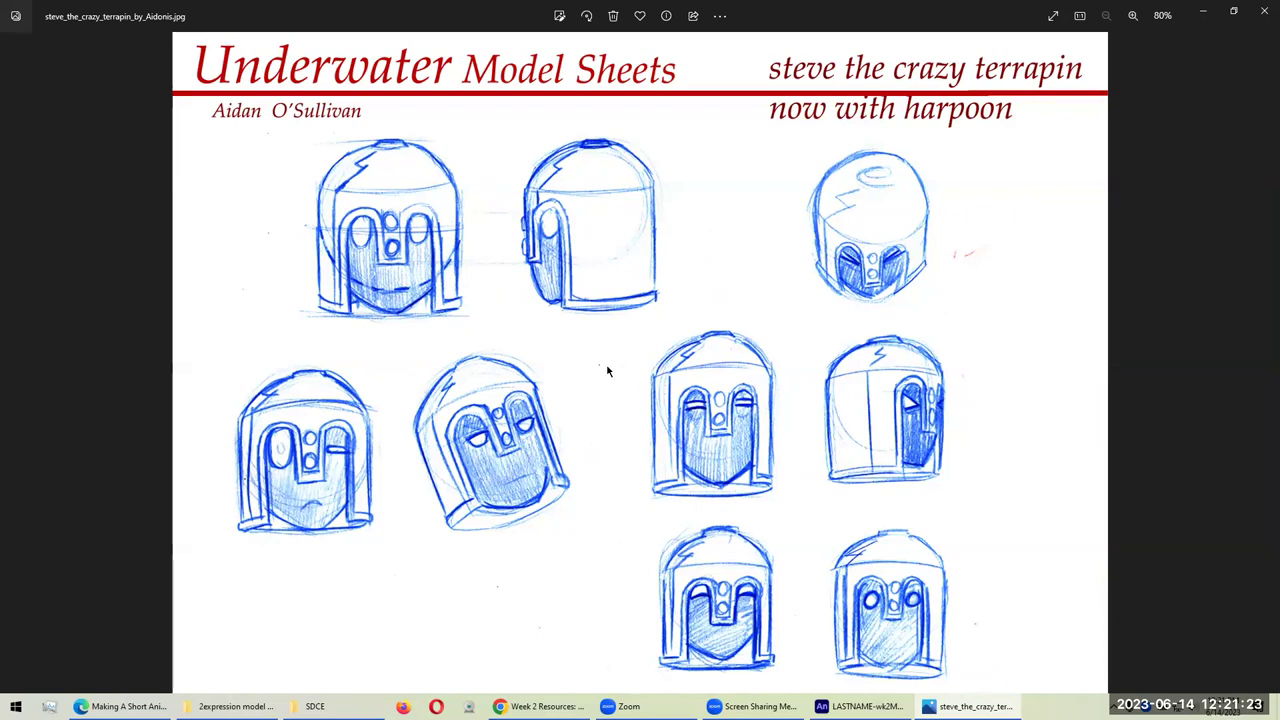
Step: Zoom into the terrapin sheet's middle row of helmet heads, then close Photos
{"action": "scroll", "coordinate": [607, 371], "scroll_direction": "up", "scroll_amount": 5}
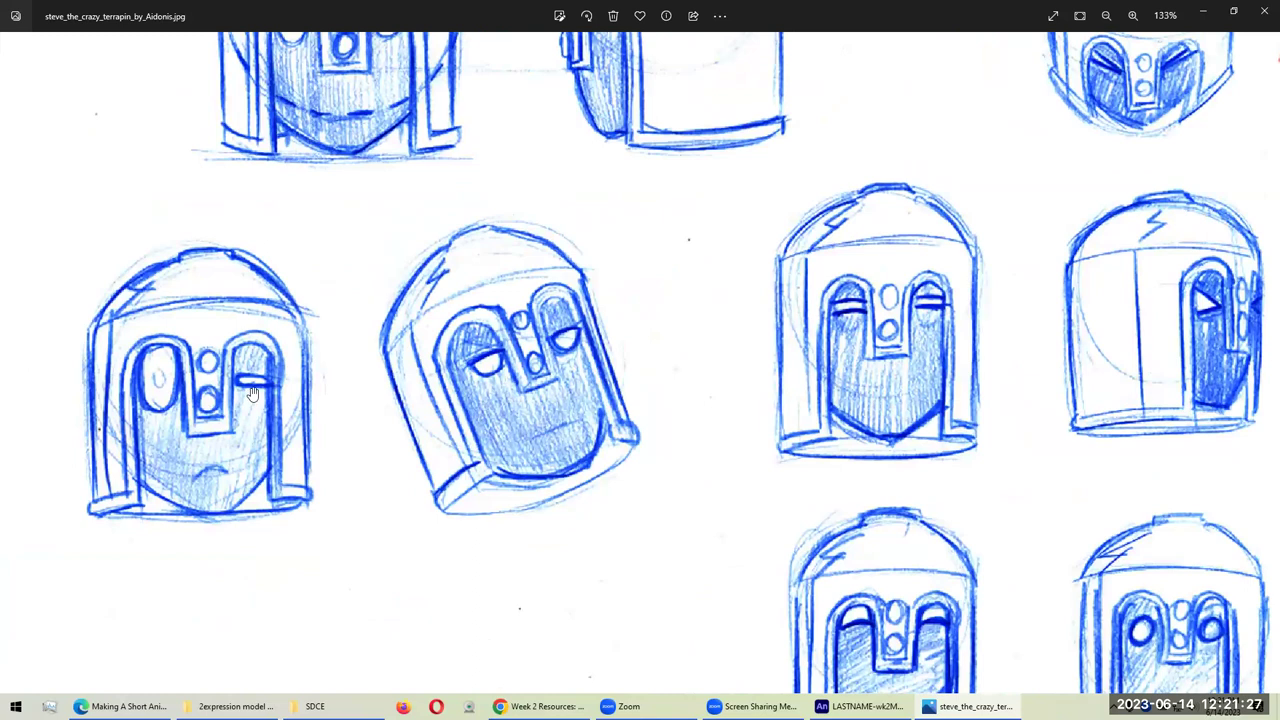
{"action": "scroll", "coordinate": [742, 543], "scroll_direction": "down", "scroll_amount": 1}
{"action": "scroll", "coordinate": [742, 543], "scroll_direction": "right", "scroll_amount": 2}
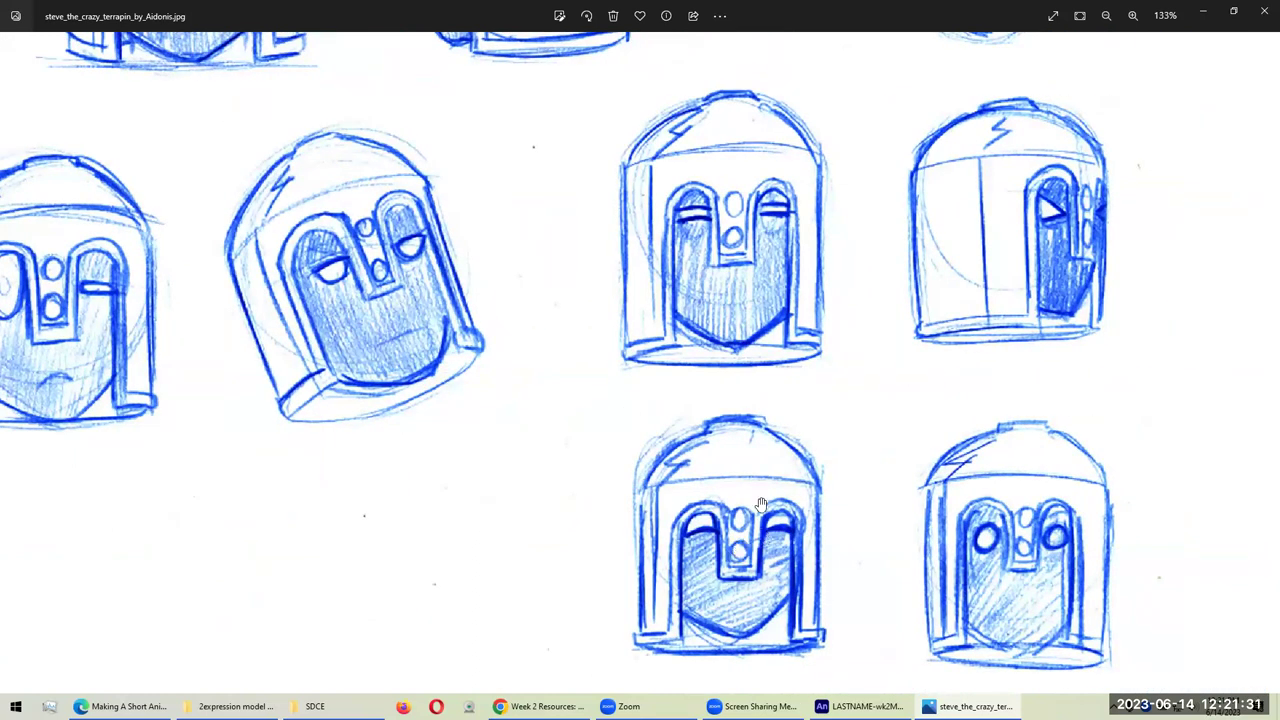
{"action": "left_click_drag", "start_coordinate": [975, 278], "coordinate": [871, 415]}
{"action": "scroll", "coordinate": [811, 419], "scroll_direction": "up", "scroll_amount": 1}
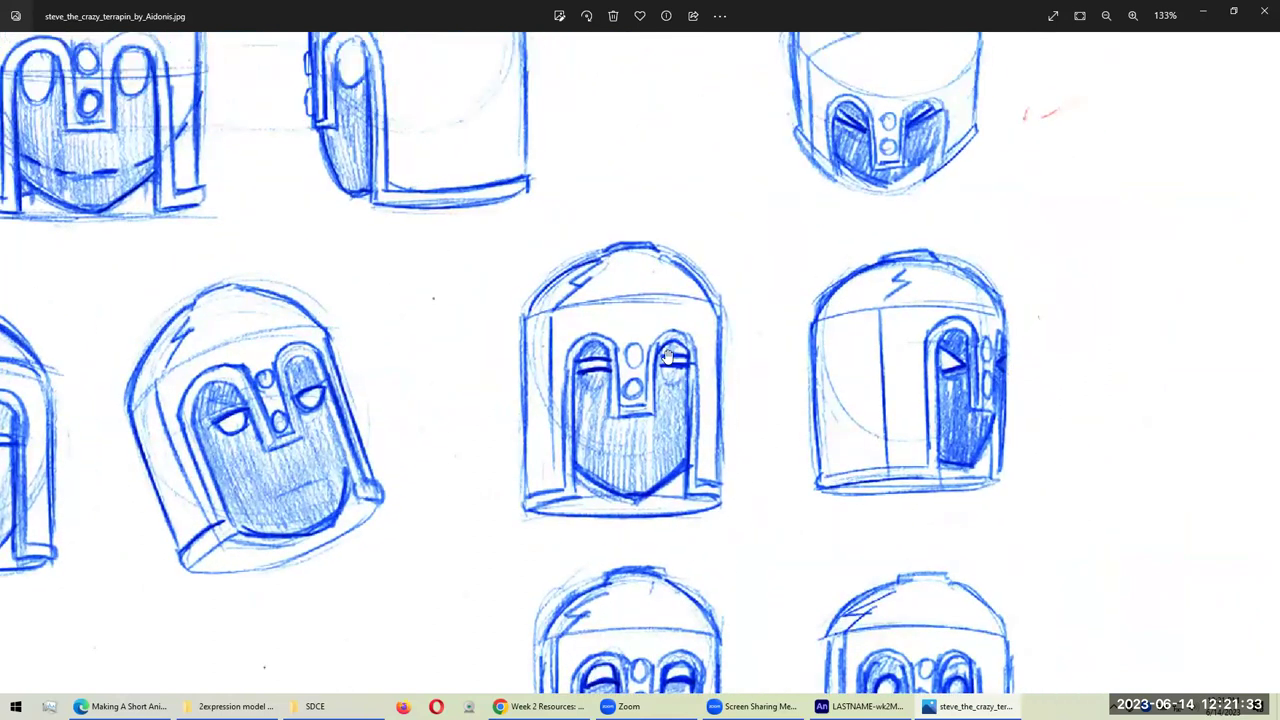
{"action": "scroll", "coordinate": [710, 434], "scroll_direction": "up", "scroll_amount": 2}
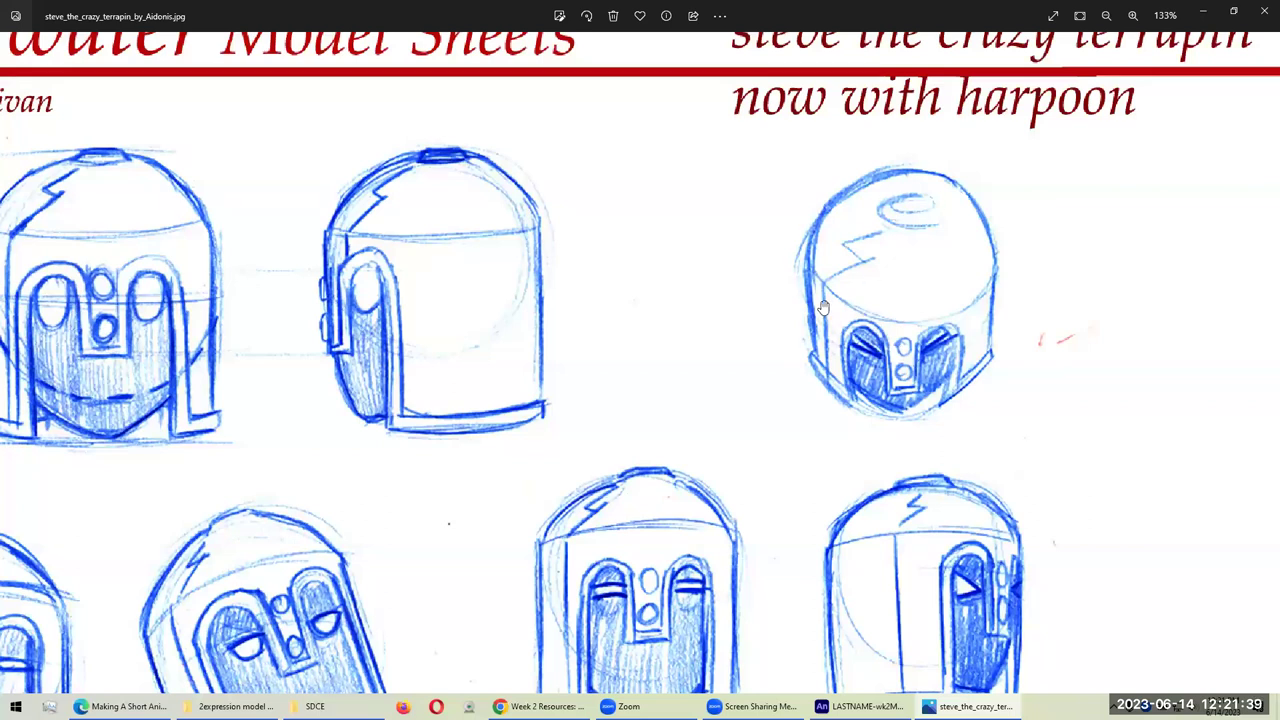
{"action": "scroll", "coordinate": [824, 308], "scroll_direction": "down", "scroll_amount": 4}
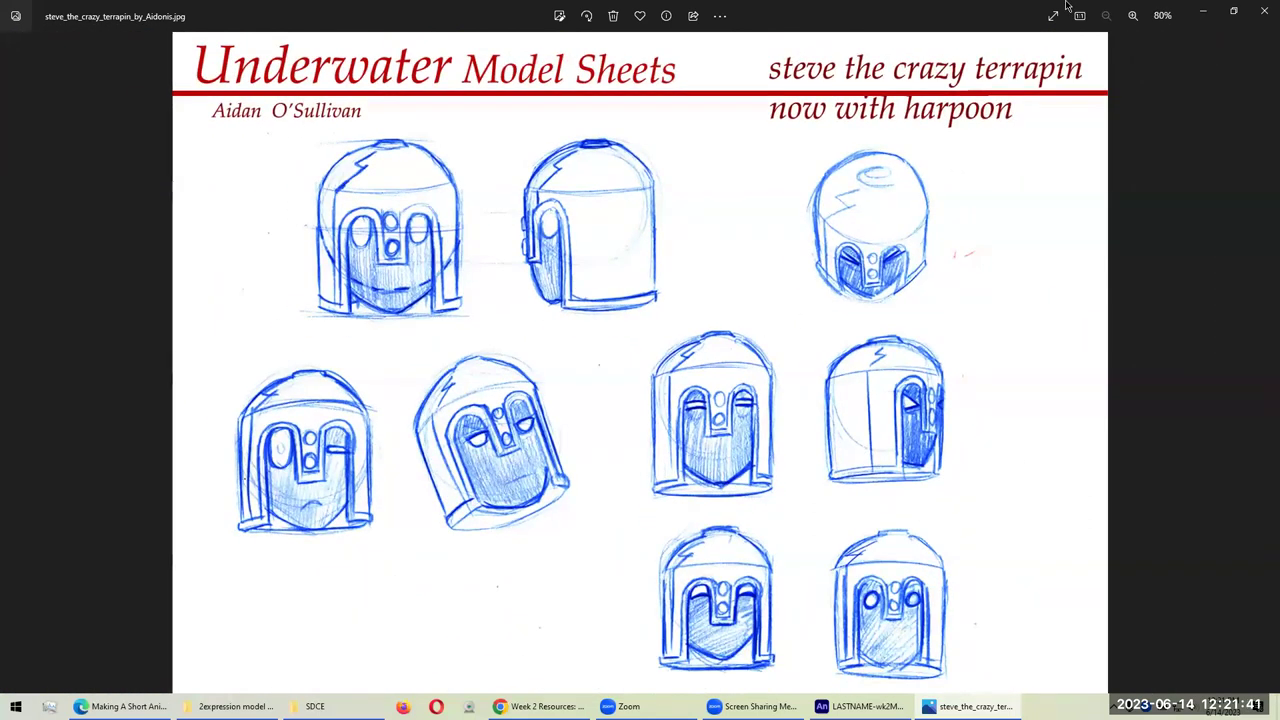
{"action": "left_click", "coordinate": [1264, 11]}
Step: Go up to Model Sheet Examples, enter 3pose model sheets and open April_model_sheet
{"action": "key", "text": "BackSpace"}
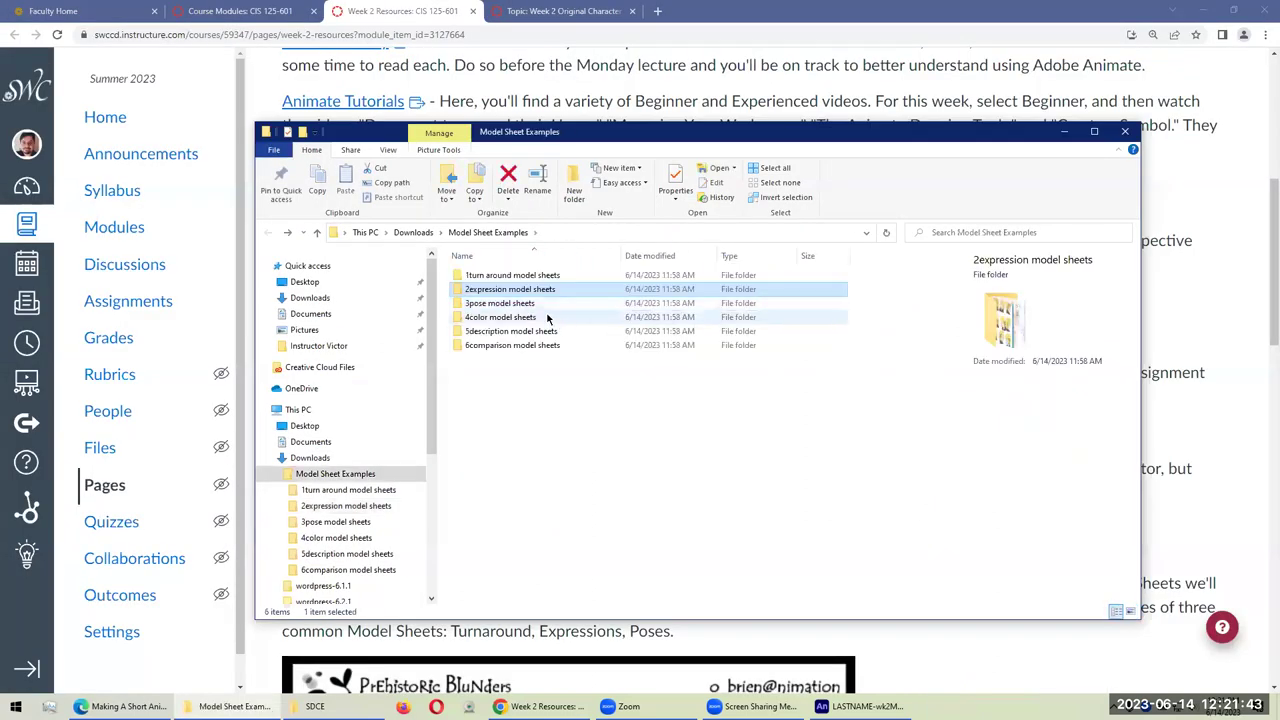
{"action": "key", "text": "Down"}
{"action": "key", "text": "Return"}
{"action": "double_click", "coordinate": [484, 300]}
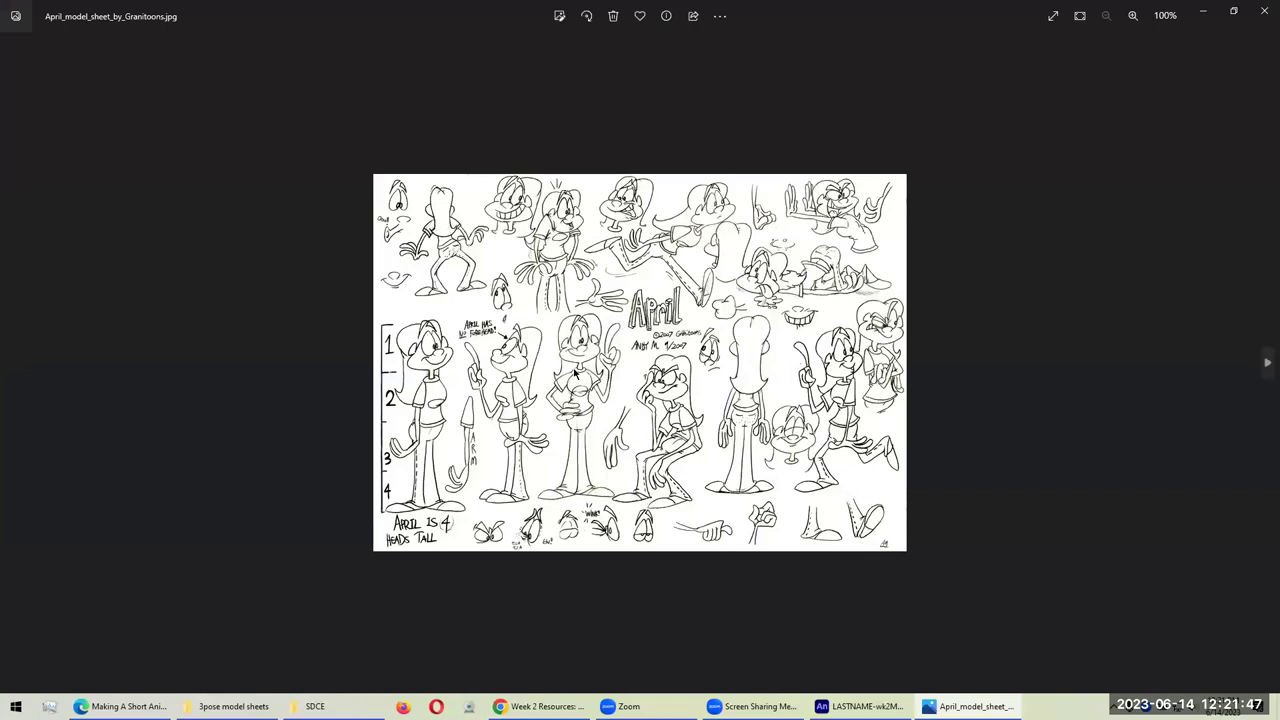
Step: Zoom around the April model sheet, then move on to the Codad model sheet
{"action": "scroll", "coordinate": [582, 379], "scroll_direction": "up", "scroll_amount": 3}
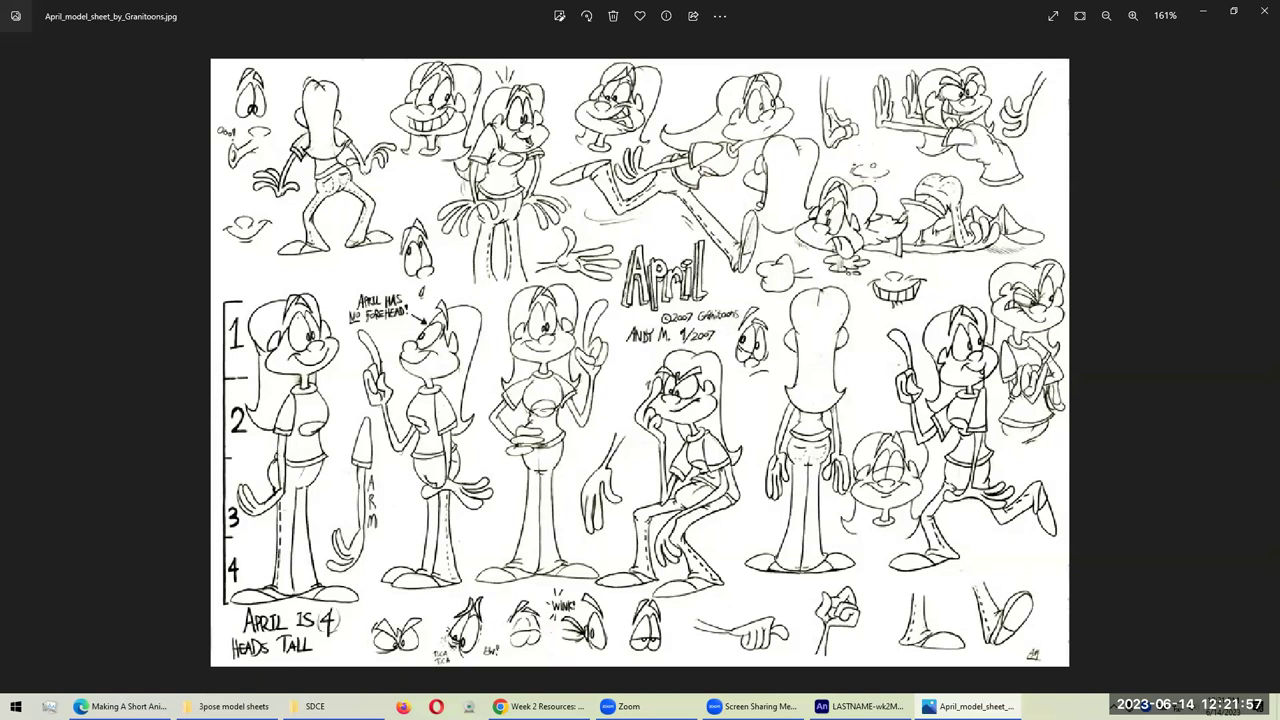
{"action": "left_click", "coordinate": [120, 706]}
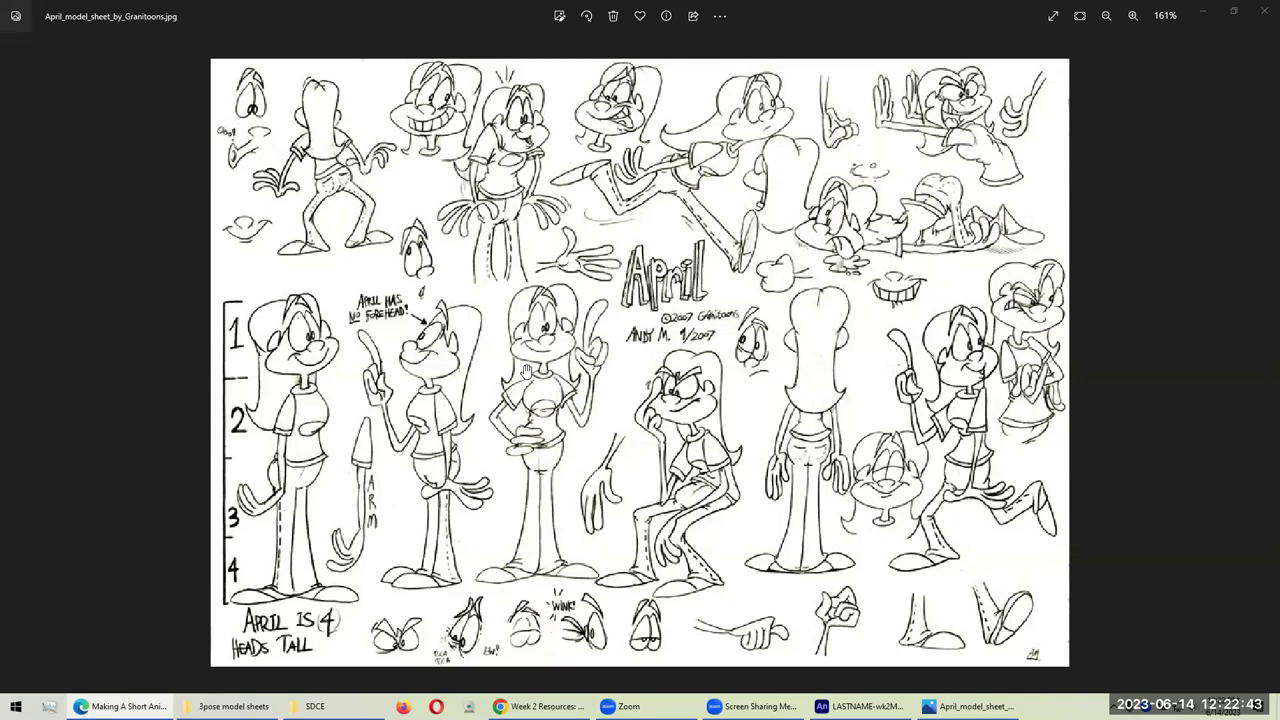
{"action": "scroll", "coordinate": [476, 384], "scroll_direction": "up", "scroll_amount": 2}
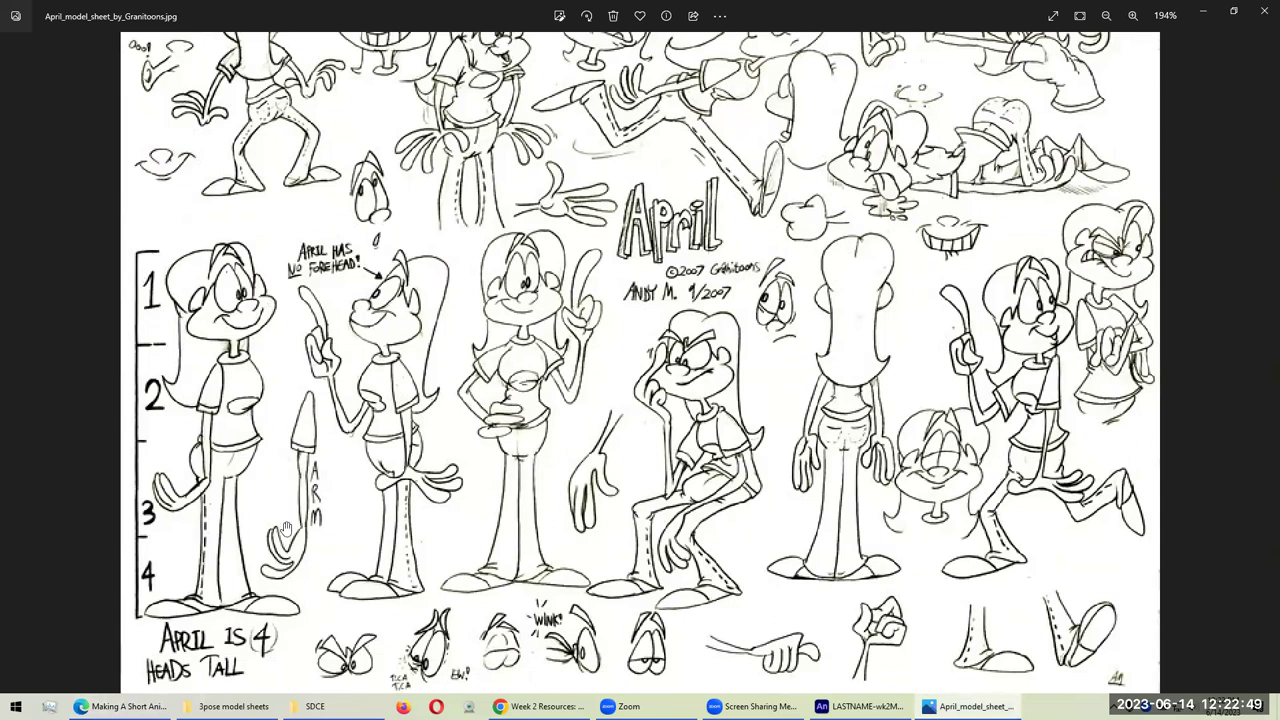
{"action": "scroll", "coordinate": [366, 412], "scroll_direction": "down", "scroll_amount": 4}
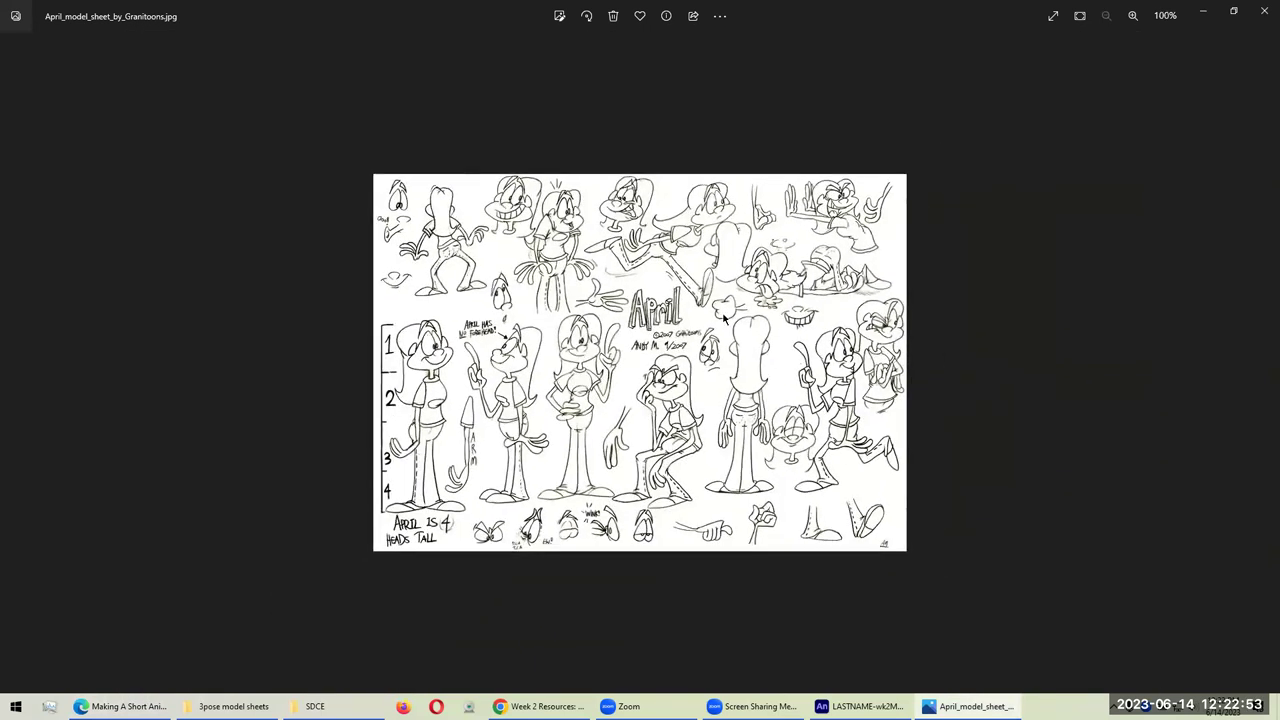
{"action": "key", "text": "Right"}
{"action": "scroll", "coordinate": [713, 427], "scroll_direction": "up", "scroll_amount": 4}
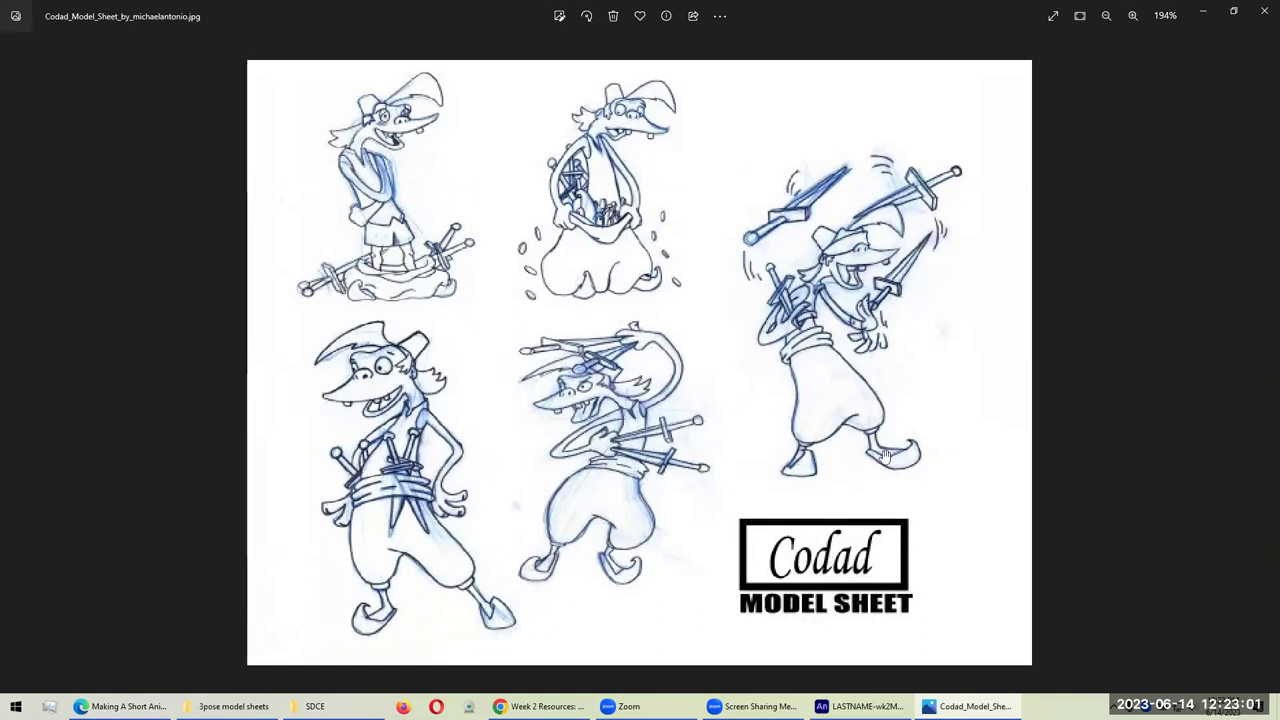
Step: Zoom the Lambent sheet, then advance to and inspect the Cool Cat model sheet
{"action": "scroll", "coordinate": [445, 155], "scroll_direction": "up", "scroll_amount": 2}
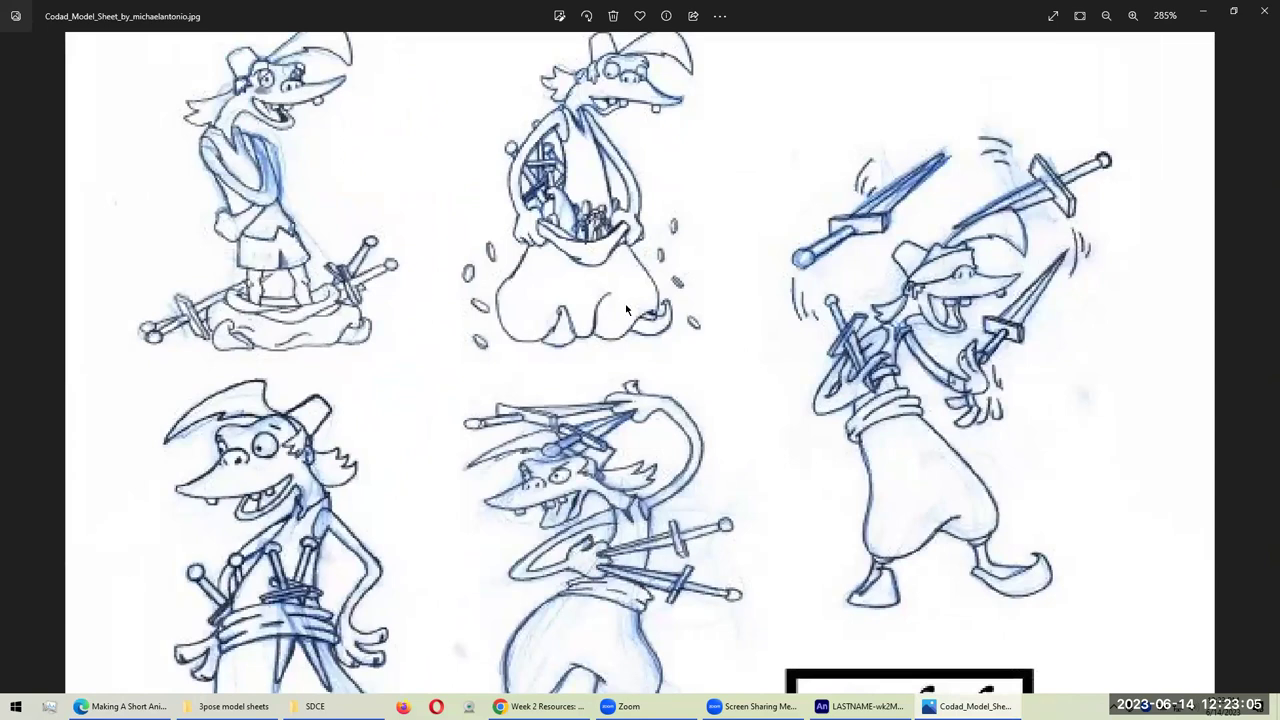
{"action": "scroll", "coordinate": [627, 312], "scroll_direction": "down", "scroll_amount": 5}
{"action": "key", "text": "Right"}
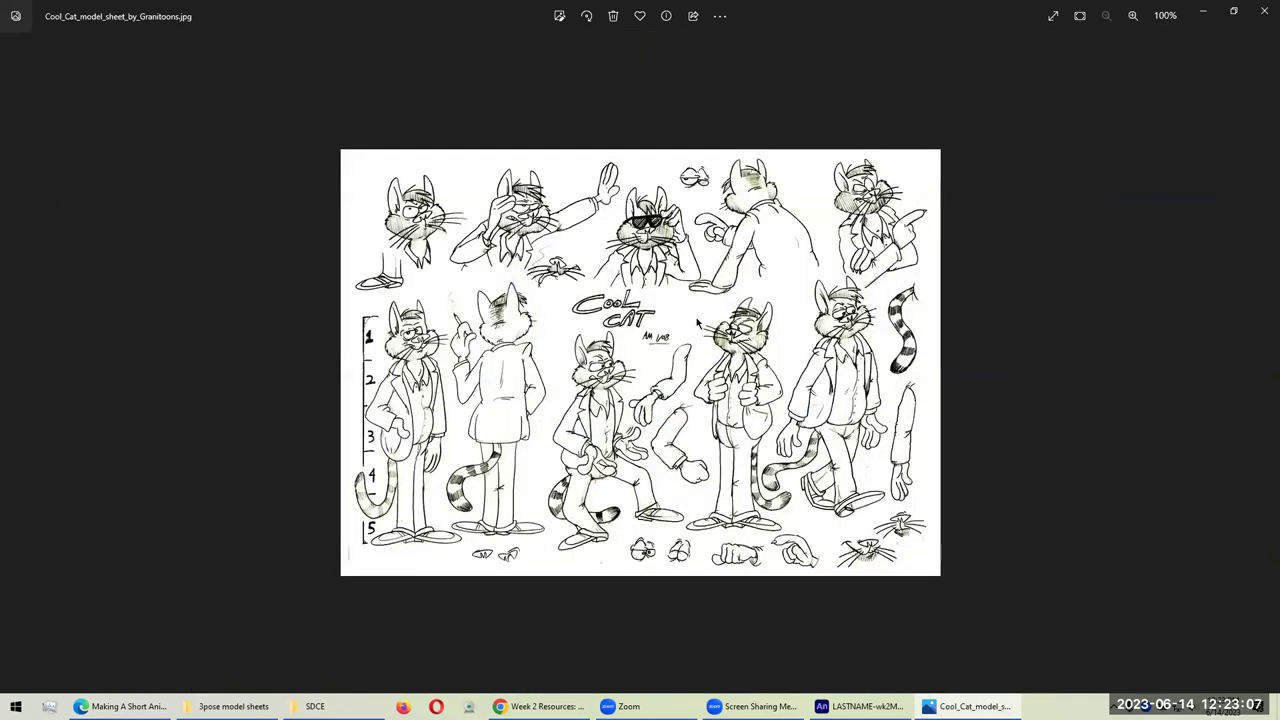
{"action": "scroll", "coordinate": [697, 322], "scroll_direction": "up", "scroll_amount": 2}
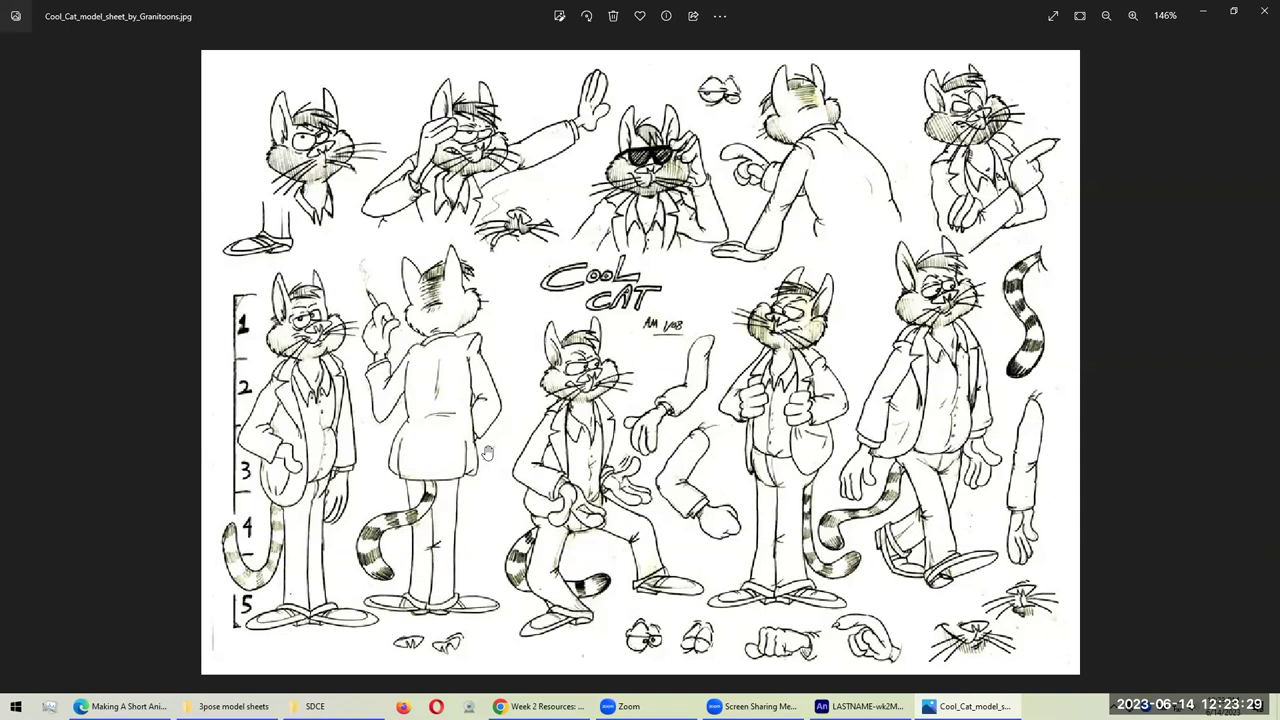
{"action": "scroll", "coordinate": [590, 468], "scroll_direction": "down", "scroll_amount": 2}
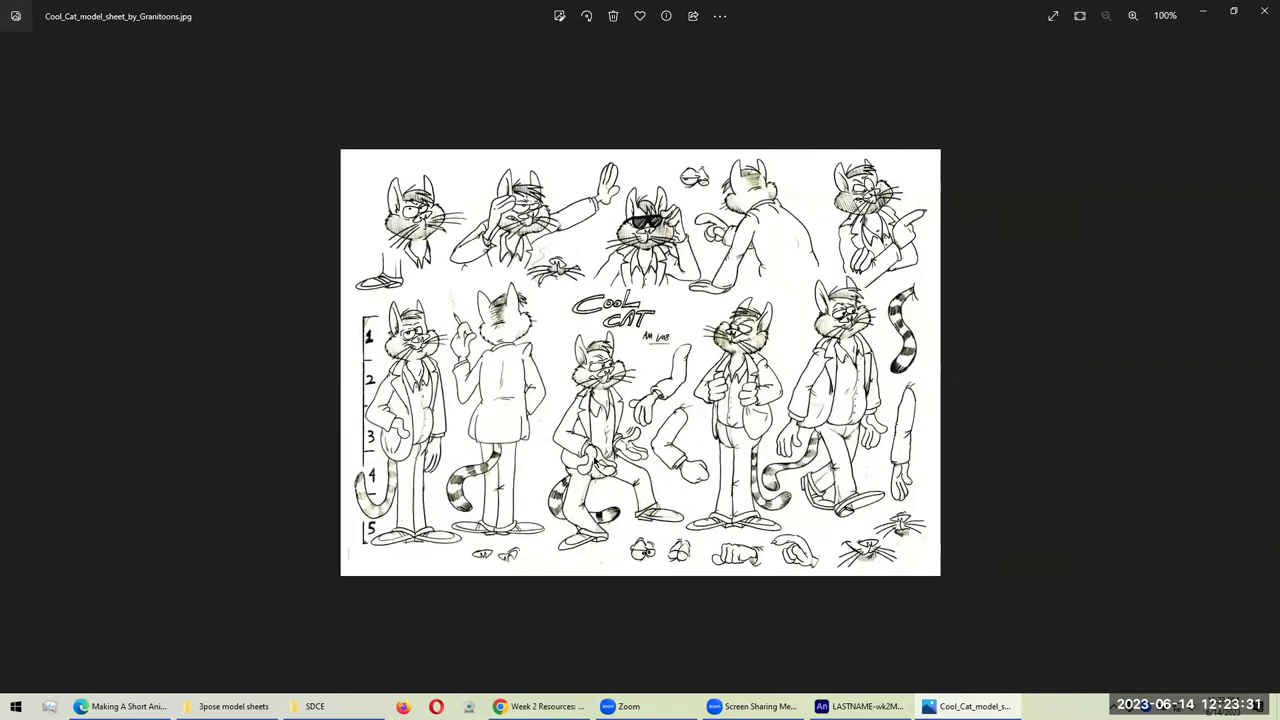
Step: Inspect the blue bird sheet, then advance to the Super Hero character sheet
{"action": "key", "text": "Right"}
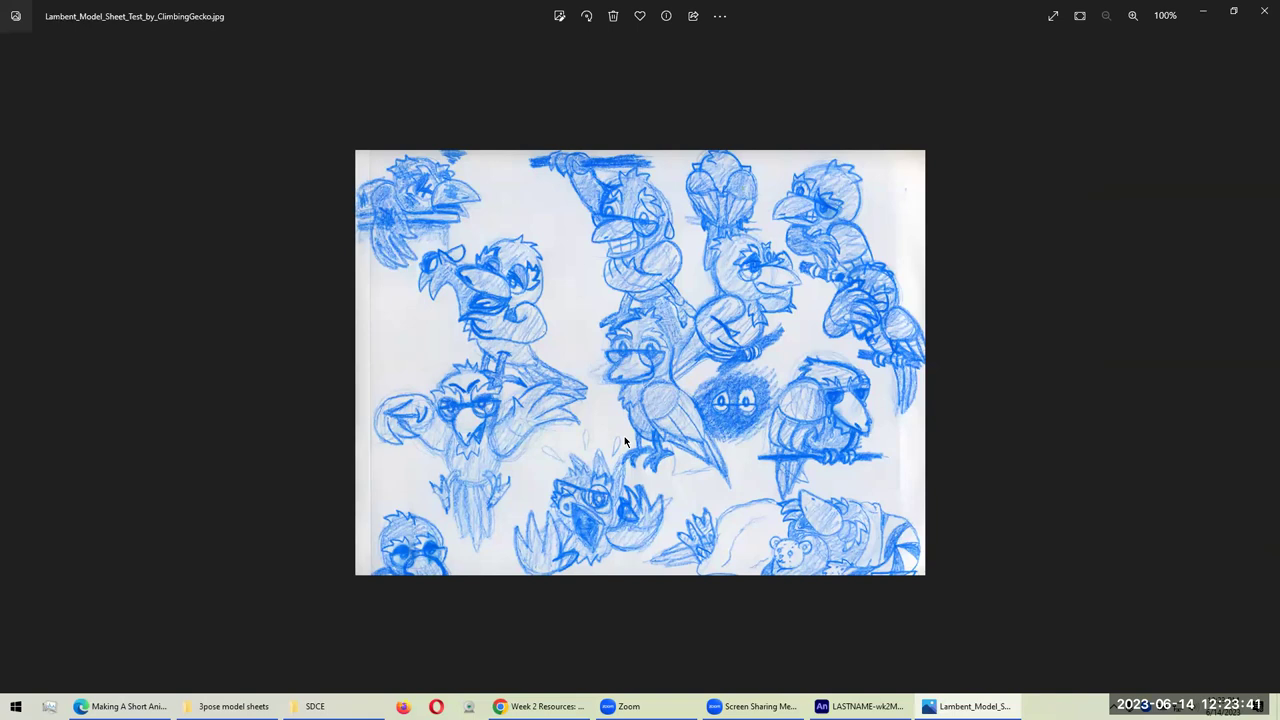
{"action": "scroll", "coordinate": [624, 436], "scroll_direction": "up", "scroll_amount": 3}
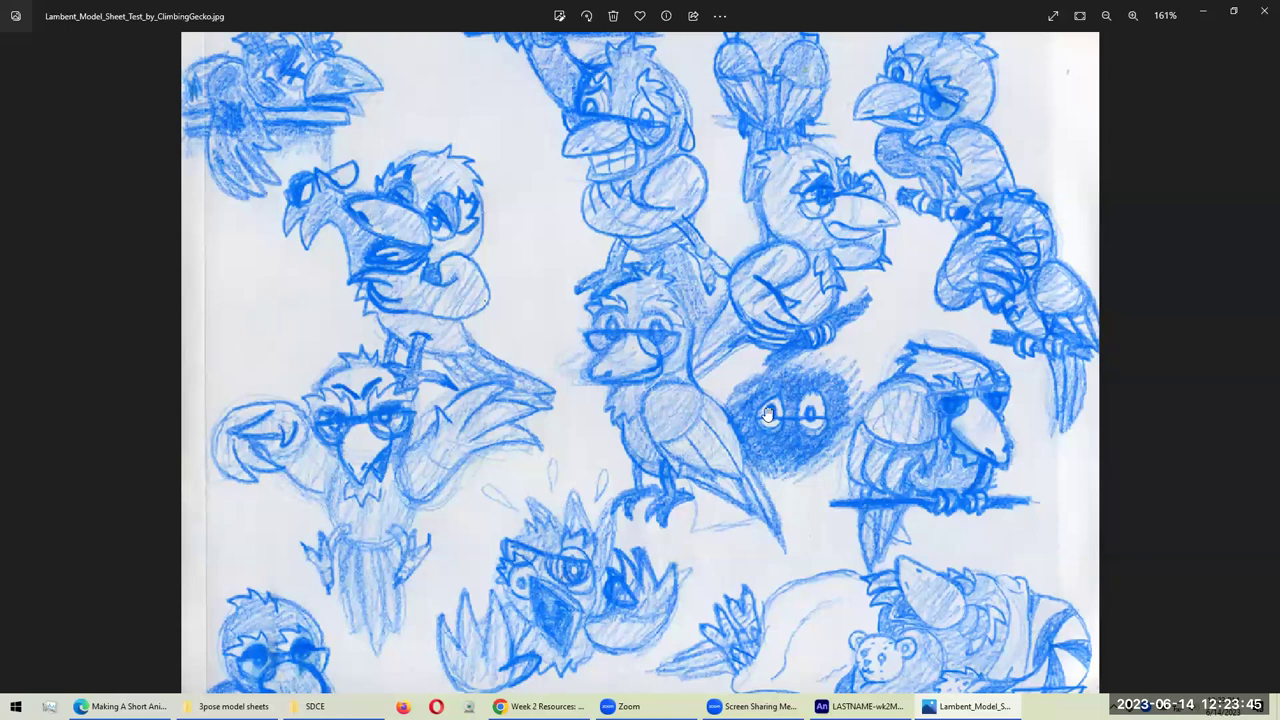
{"action": "scroll", "coordinate": [745, 402], "scroll_direction": "down", "scroll_amount": 3}
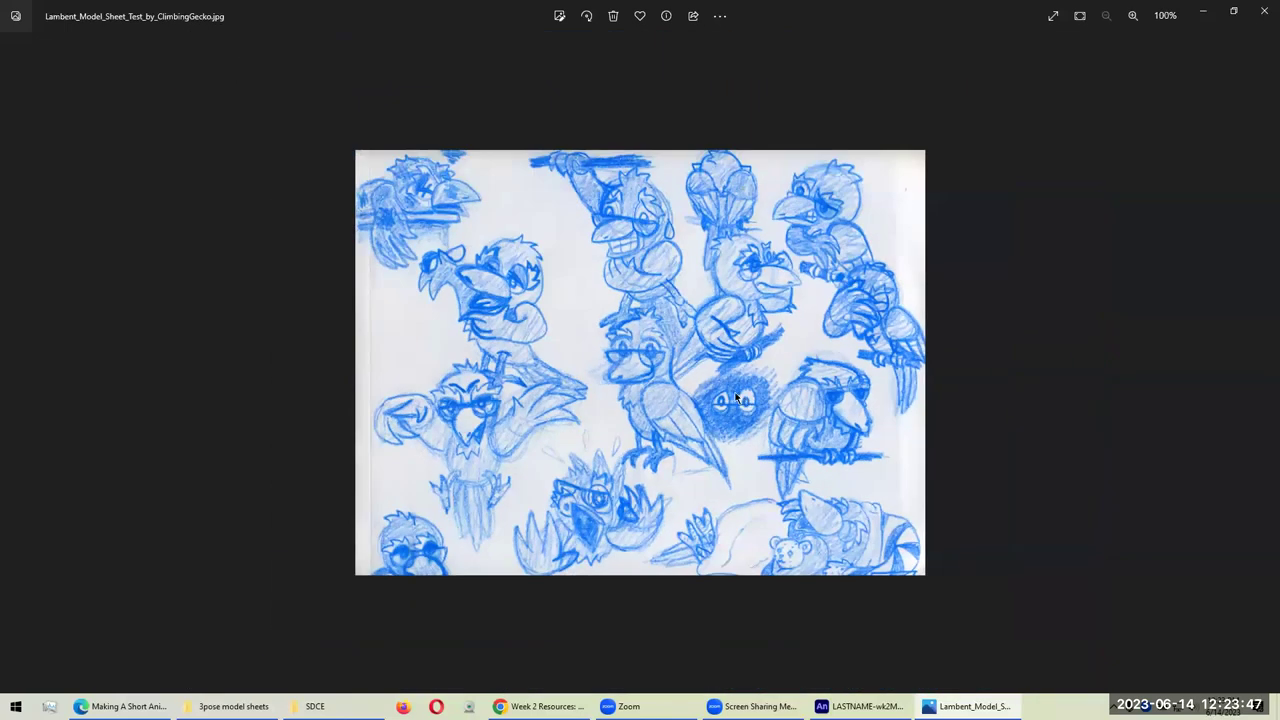
{"action": "key", "text": "Right"}
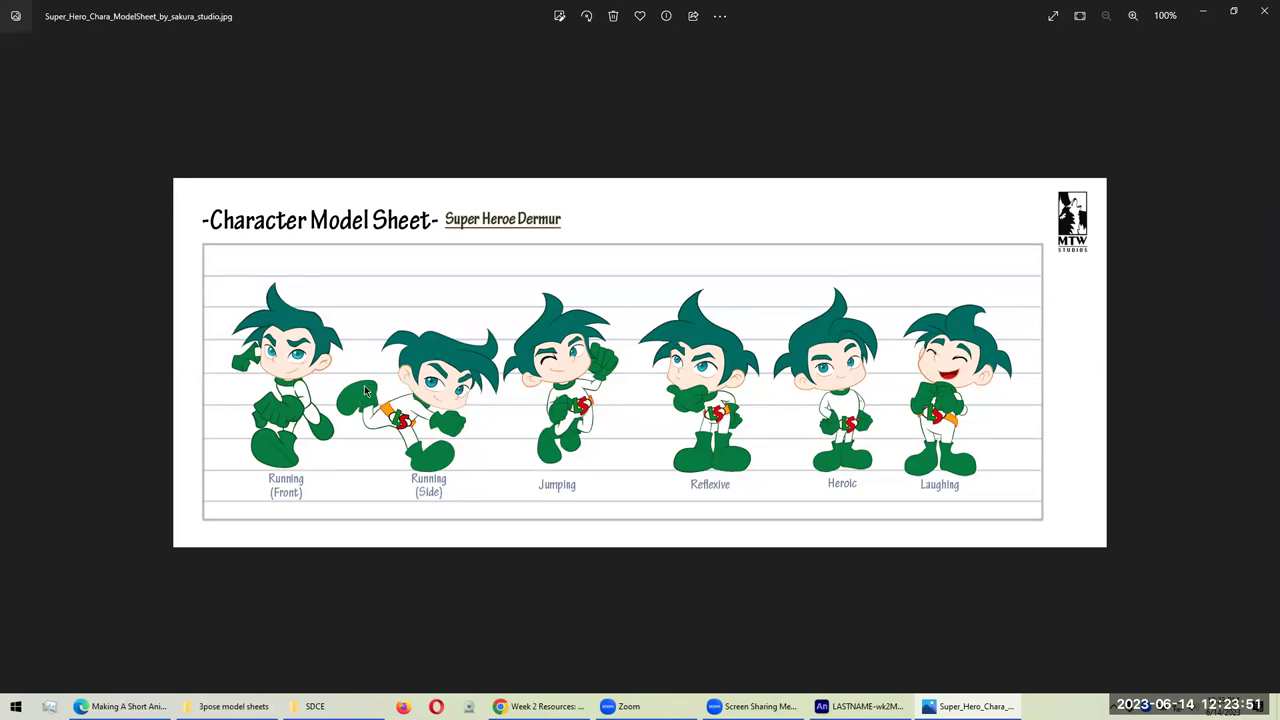
{"action": "scroll", "coordinate": [270, 470], "scroll_direction": "up", "scroll_amount": 3}
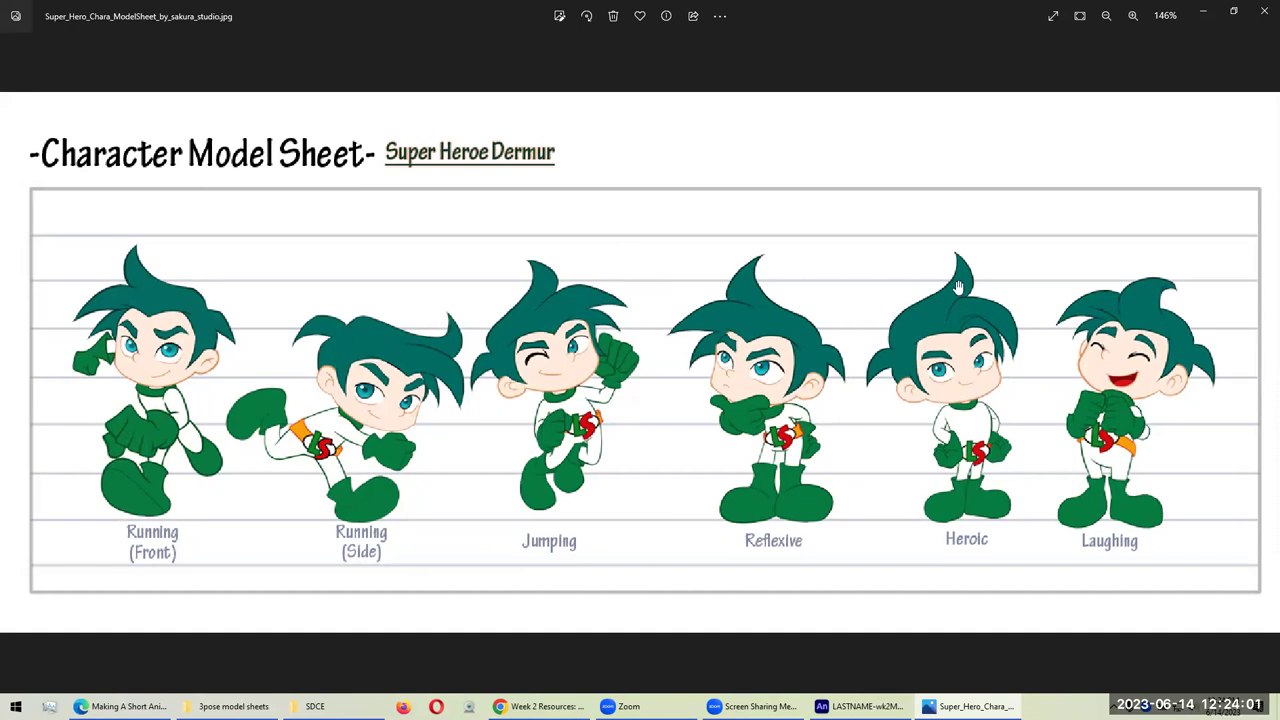
Step: Close the viewer, go up, and open the Tolinka sheet from 4color model sheets
{"action": "left_click", "coordinate": [1264, 10]}
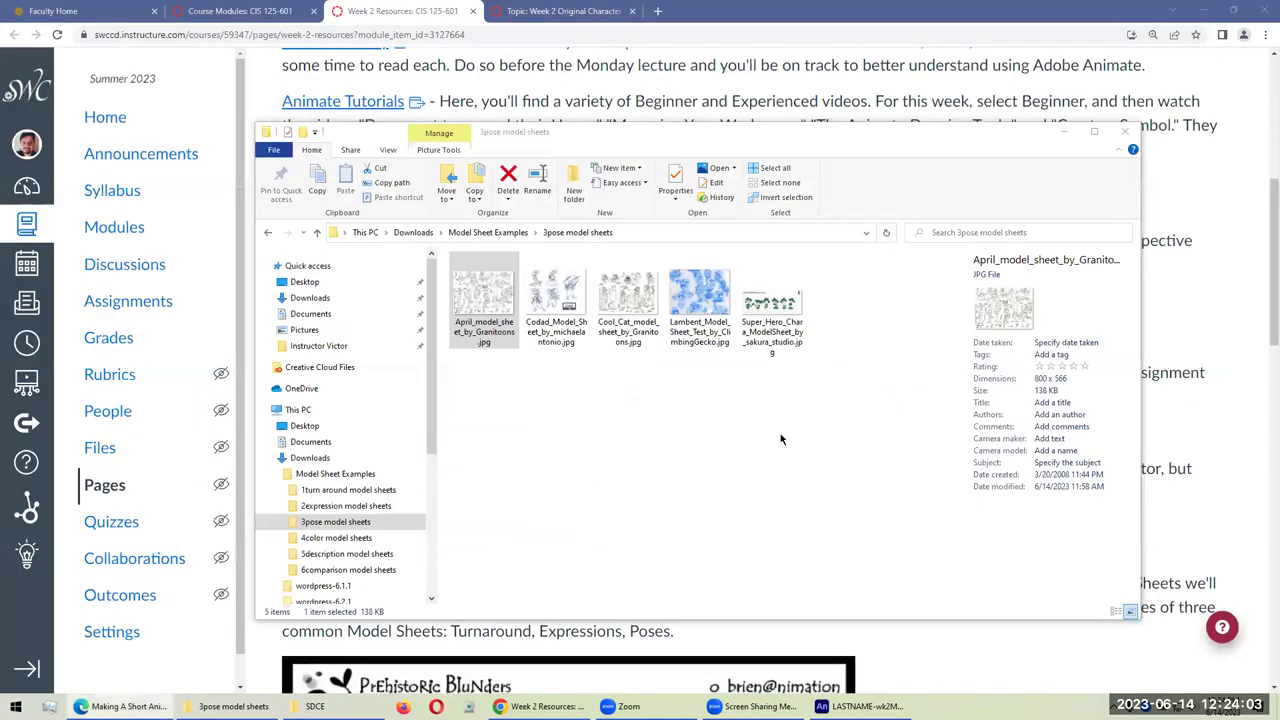
{"action": "key", "text": "alt+Up"}
{"action": "double_click", "coordinate": [540, 316]}
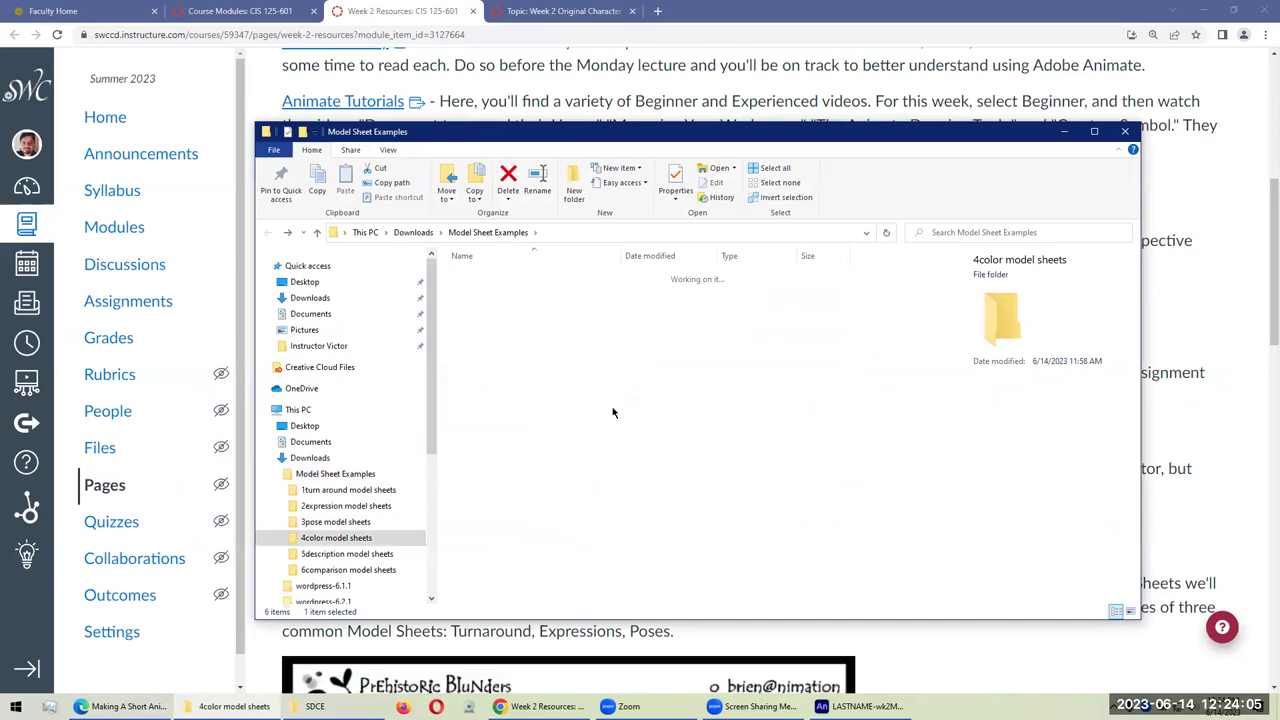
{"action": "double_click", "coordinate": [483, 293]}
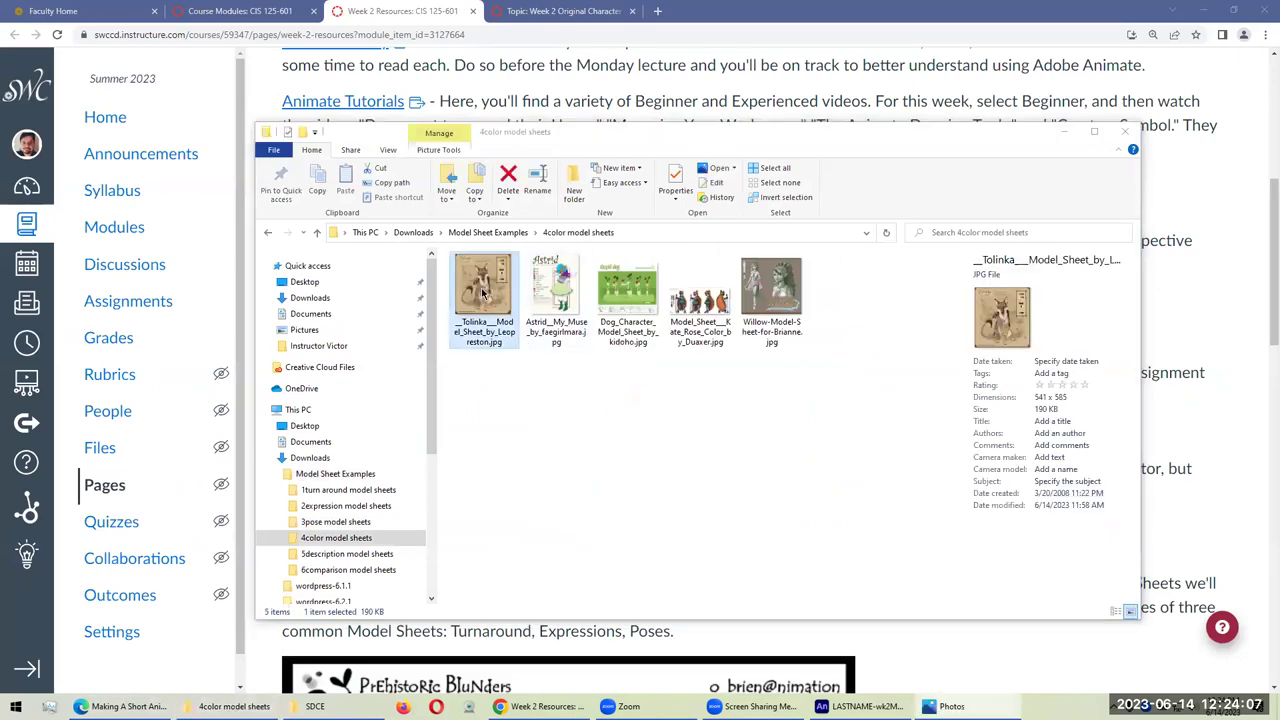
Step: Zoom into the Tolinka sheet, then inspect the Astrid colour-palette sheet
{"action": "scroll", "coordinate": [600, 250], "scroll_direction": "up", "scroll_amount": 3}
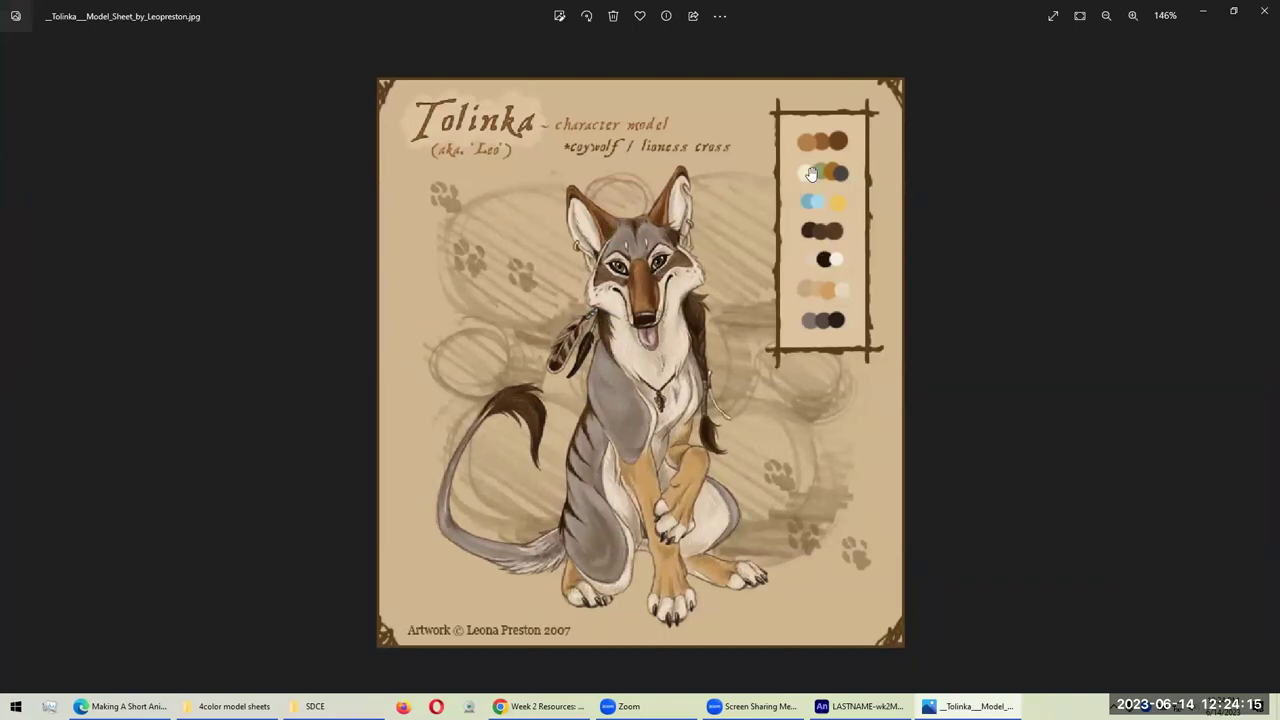
{"action": "scroll", "coordinate": [809, 160], "scroll_direction": "up", "scroll_amount": 1}
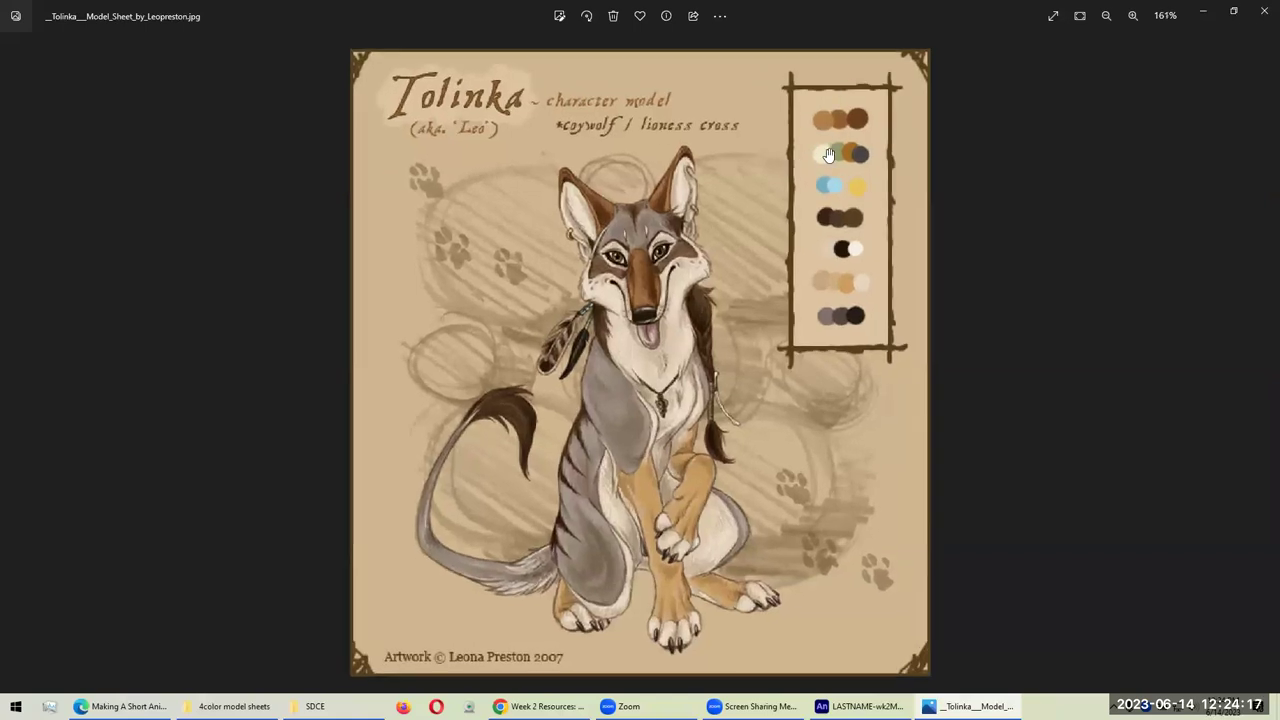
{"action": "key", "text": "Right"}
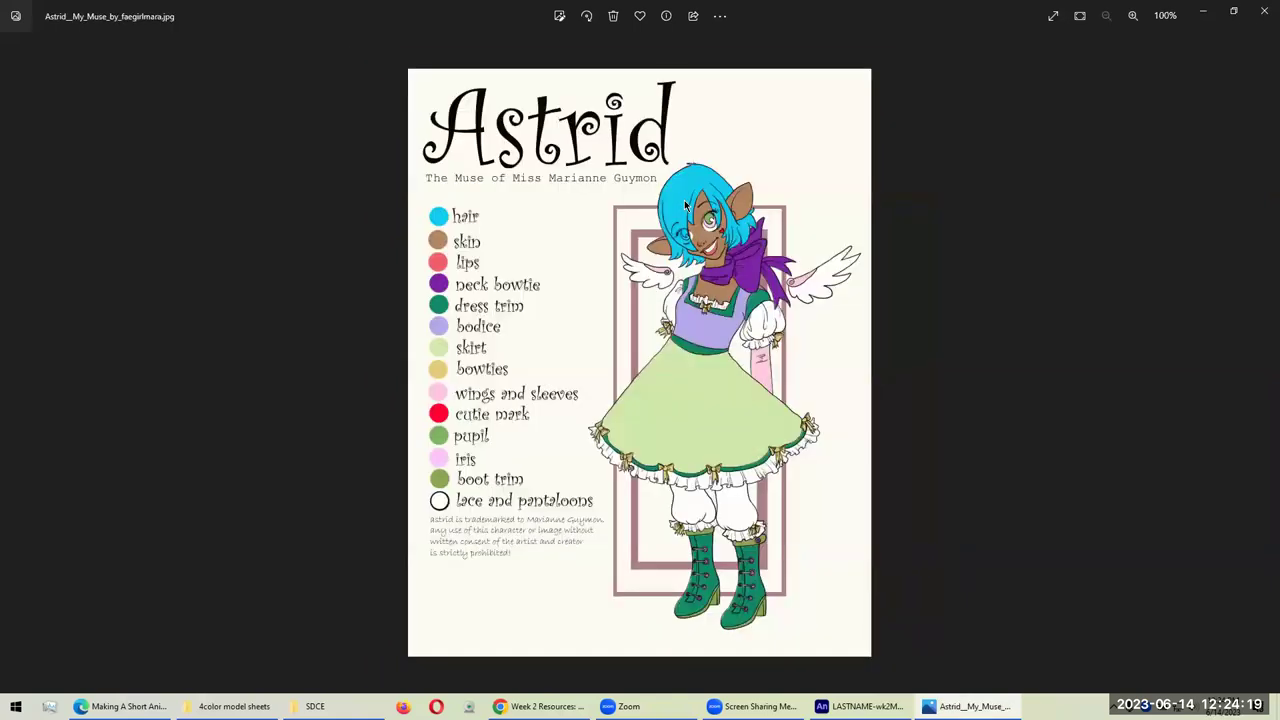
{"action": "scroll", "coordinate": [684, 200], "scroll_direction": "up", "scroll_amount": 3}
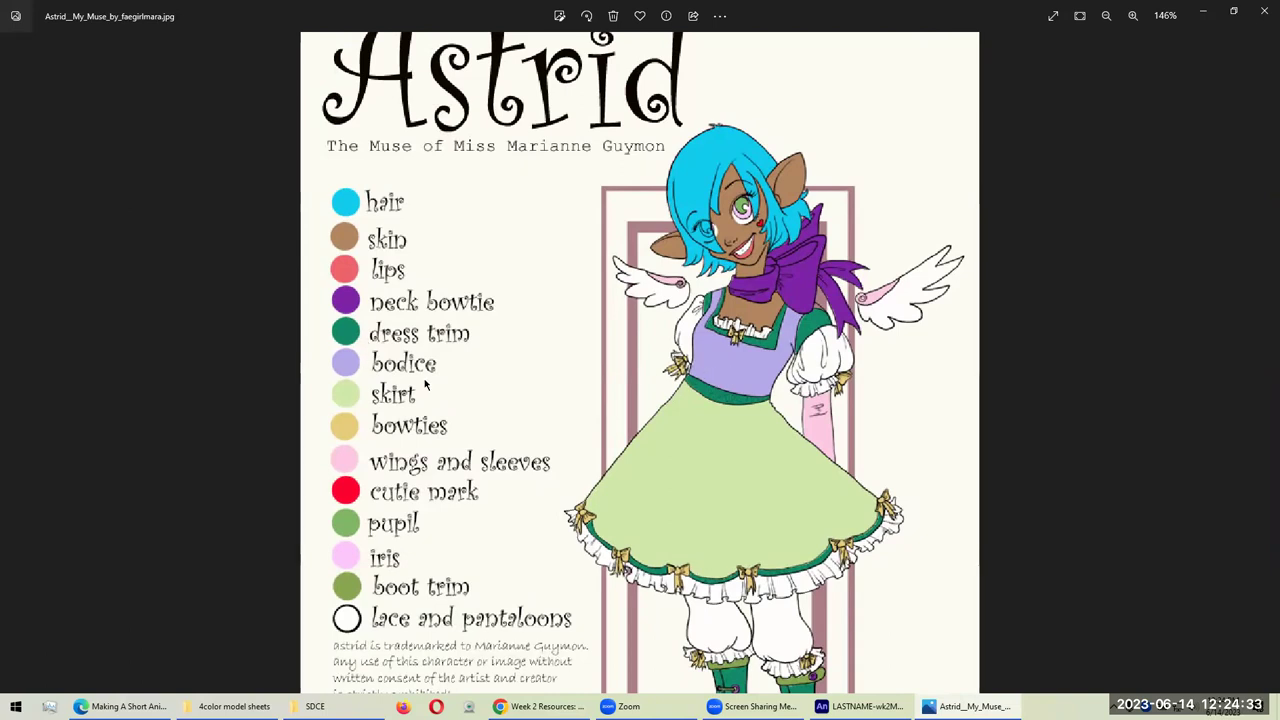
{"action": "scroll", "coordinate": [426, 381], "scroll_direction": "down", "scroll_amount": 3}
{"action": "scroll", "coordinate": [430, 380], "scroll_direction": "up", "scroll_amount": 5}
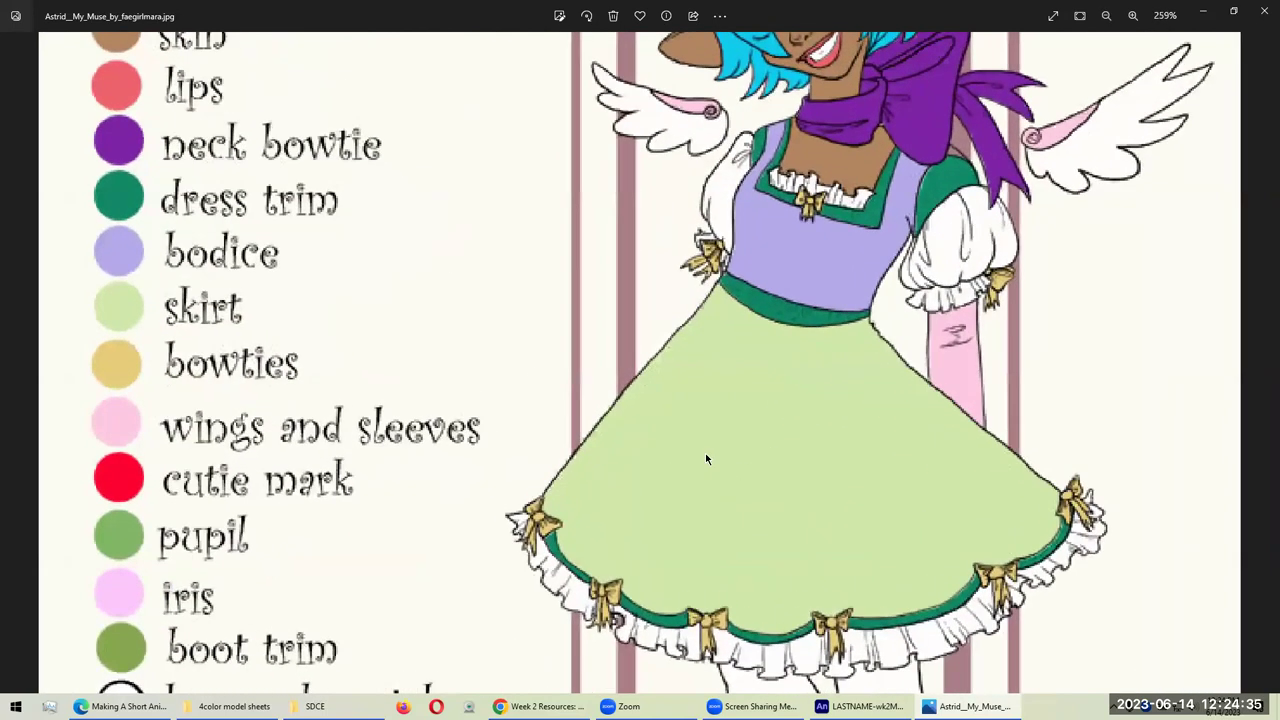
{"action": "scroll", "coordinate": [707, 458], "scroll_direction": "down", "scroll_amount": 3}
{"action": "scroll", "coordinate": [480, 323], "scroll_direction": "down", "scroll_amount": 1}
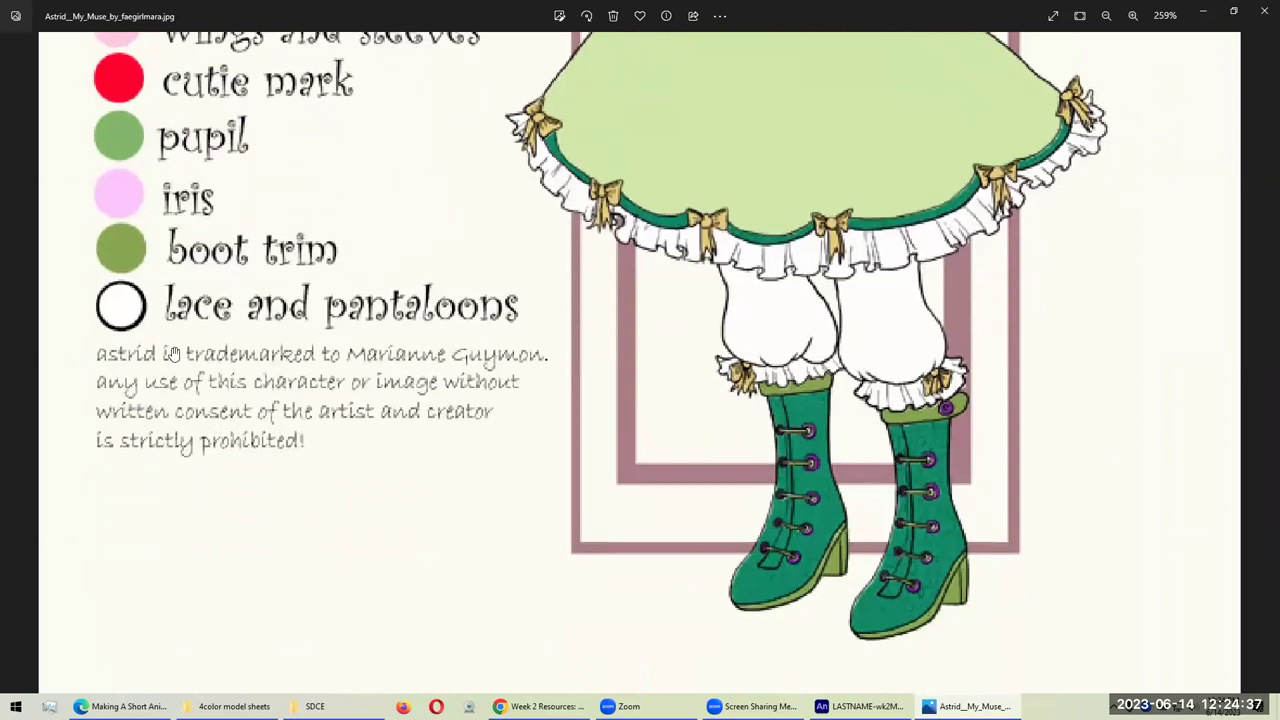
{"action": "scroll", "coordinate": [336, 340], "scroll_direction": "down", "scroll_amount": 1}
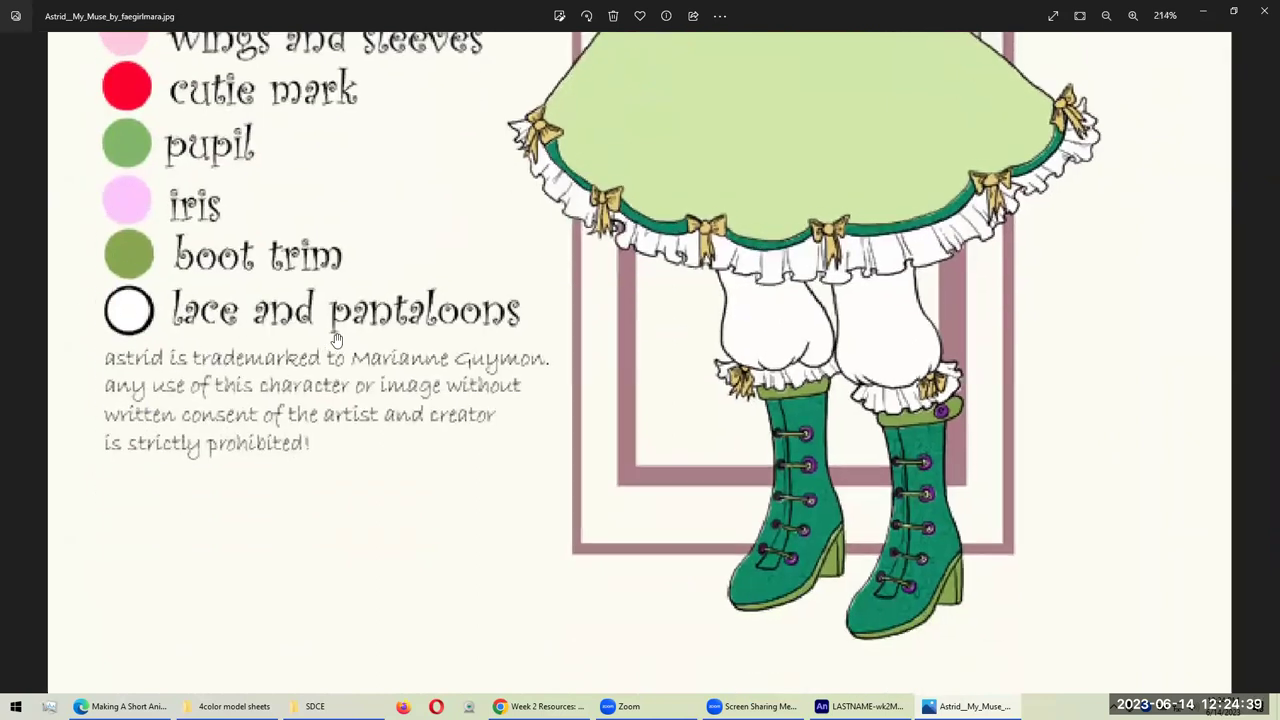
{"action": "scroll", "coordinate": [336, 340], "scroll_direction": "down", "scroll_amount": 4}
Step: Step past the dog and Kate Rose sheets to the Willow sheet and zoom in
{"action": "key", "text": "Right"}
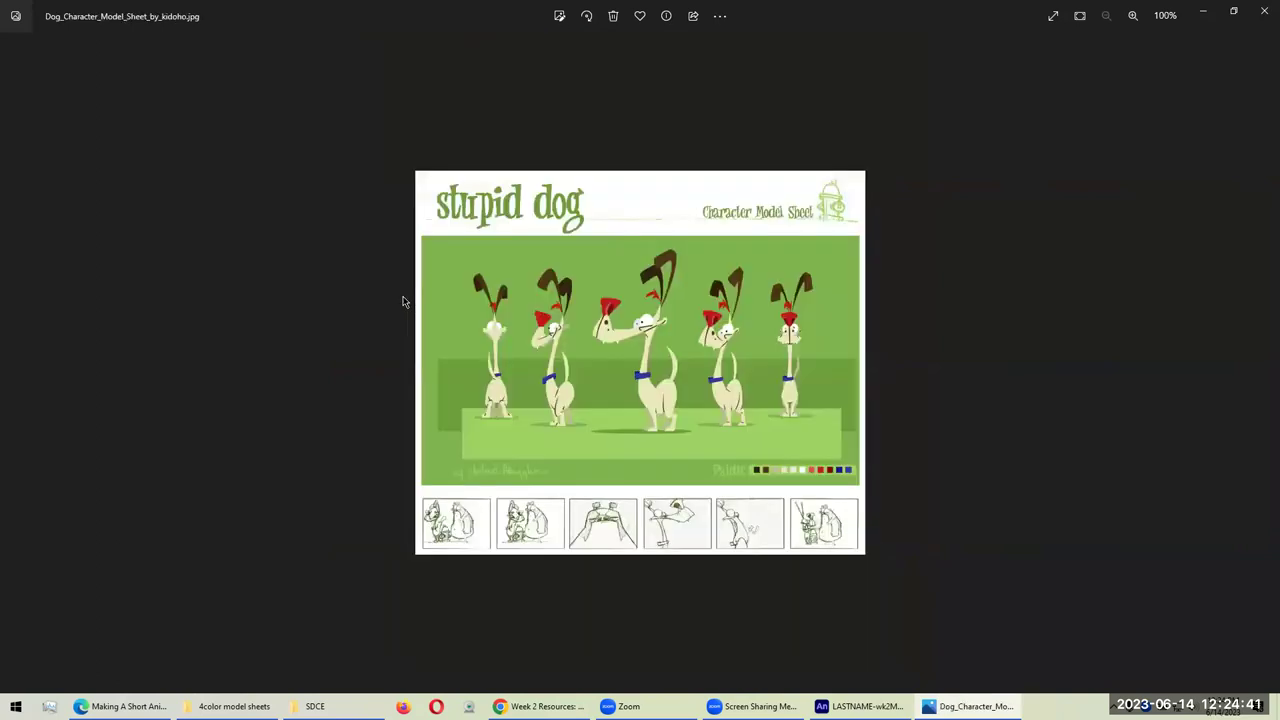
{"action": "key", "text": "Right"}
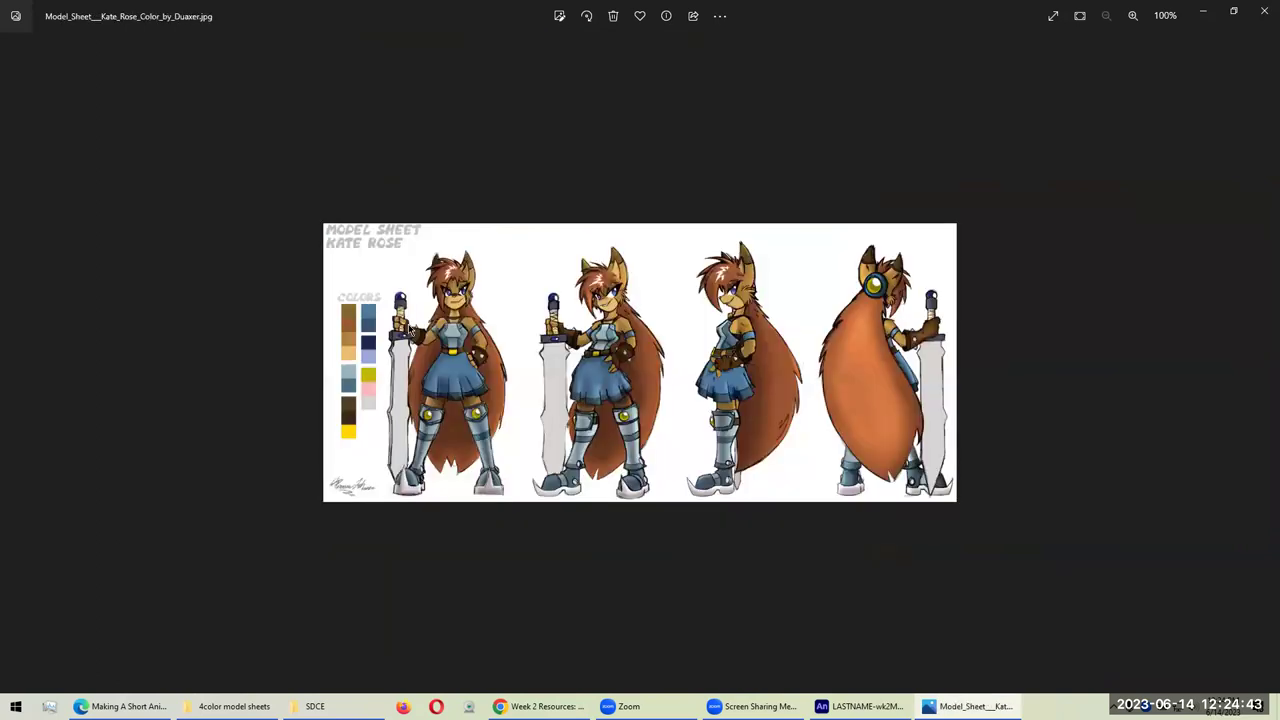
{"action": "key", "text": "Right"}
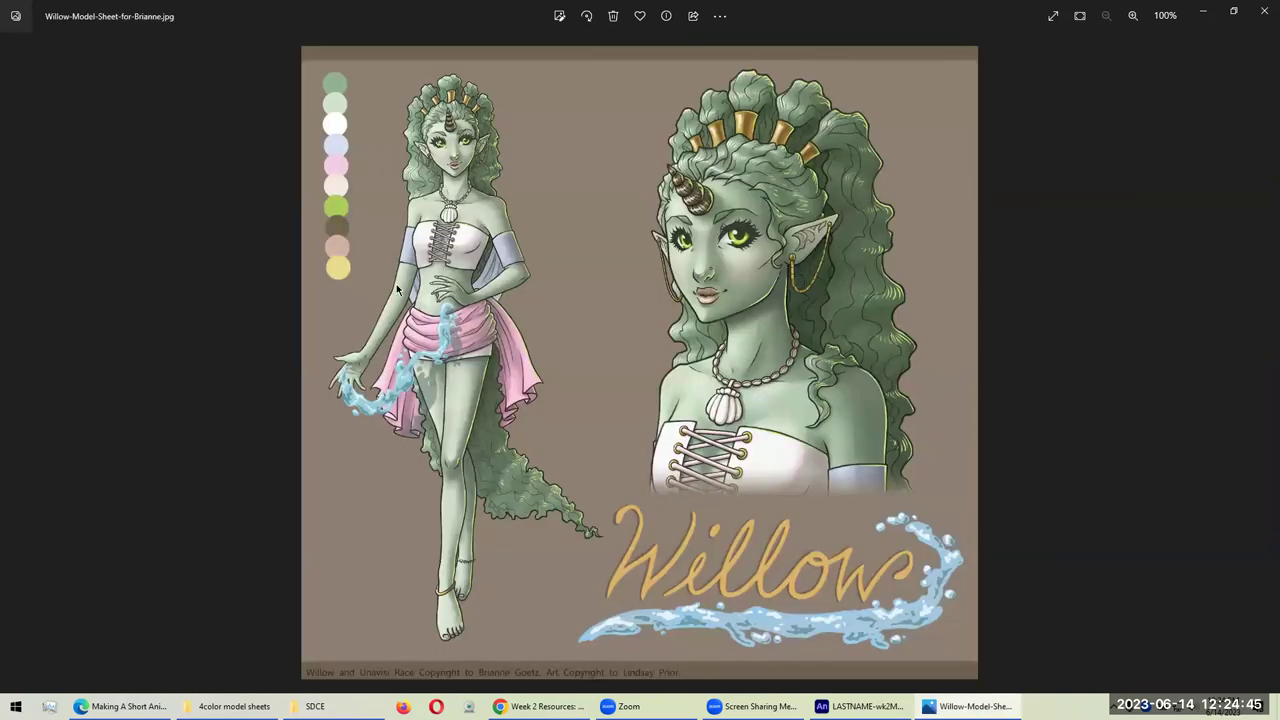
{"action": "scroll", "coordinate": [360, 169], "scroll_direction": "up", "scroll_amount": 3}
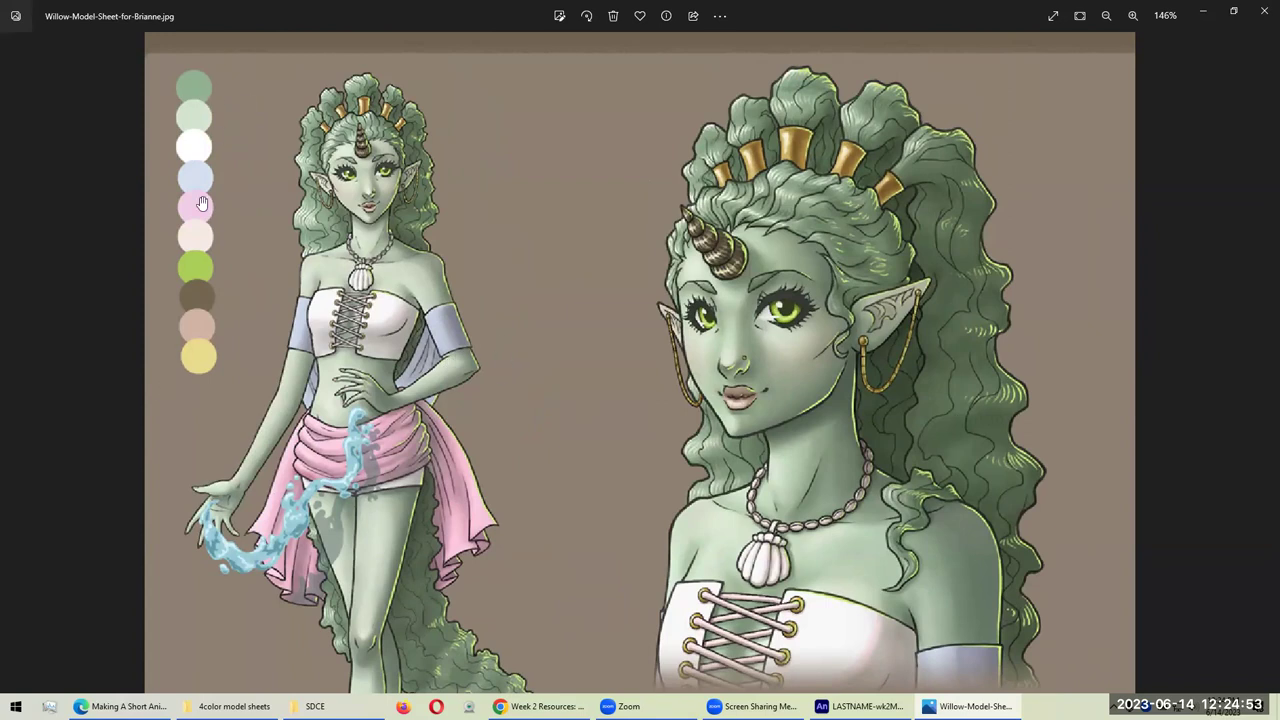
{"action": "scroll", "coordinate": [240, 245], "scroll_direction": "down", "scroll_amount": 3}
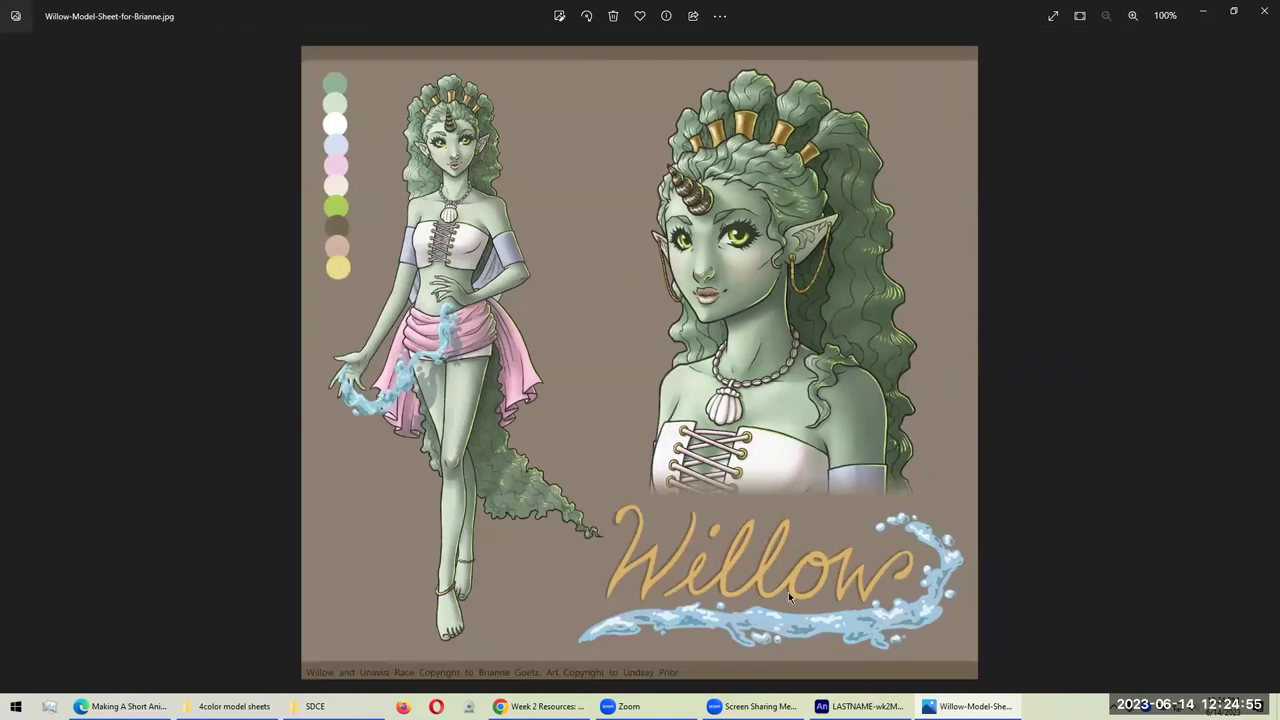
Step: Enlarge the Kate Rose sheet and pan across its poses and colour swatches
{"action": "key", "text": "Right"}
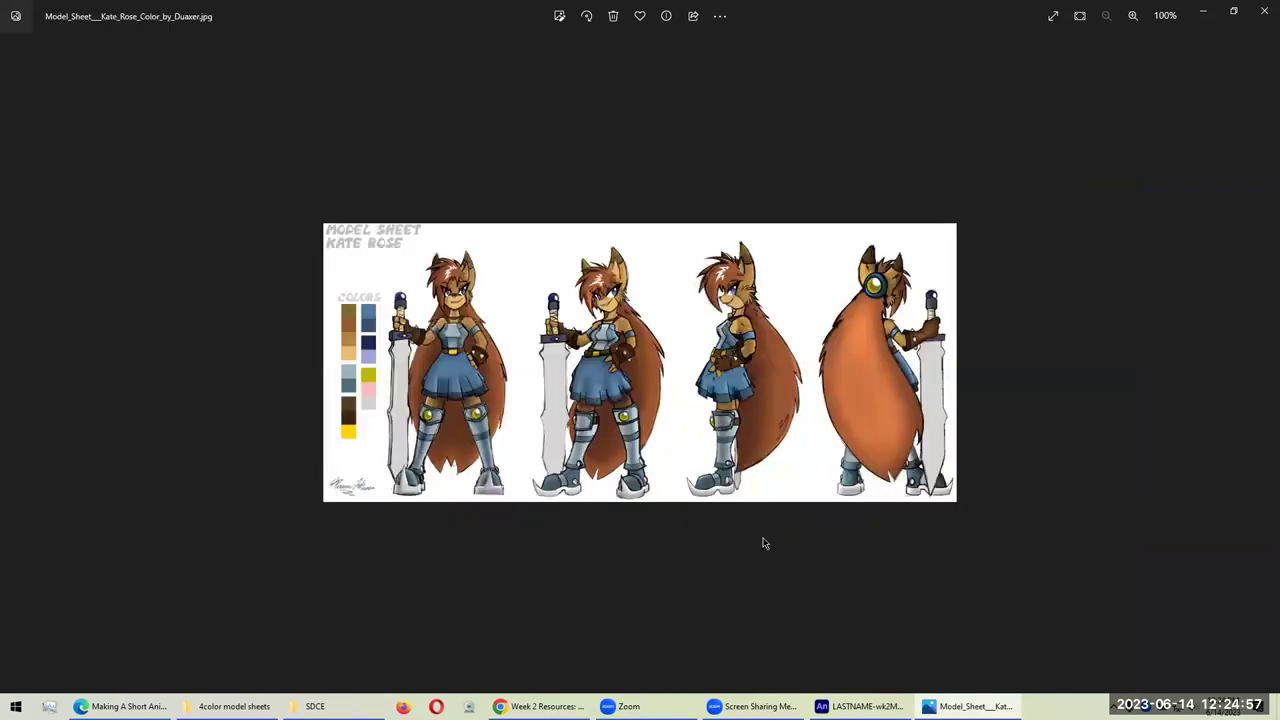
{"action": "scroll", "coordinate": [415, 405], "scroll_direction": "up", "scroll_amount": 2}
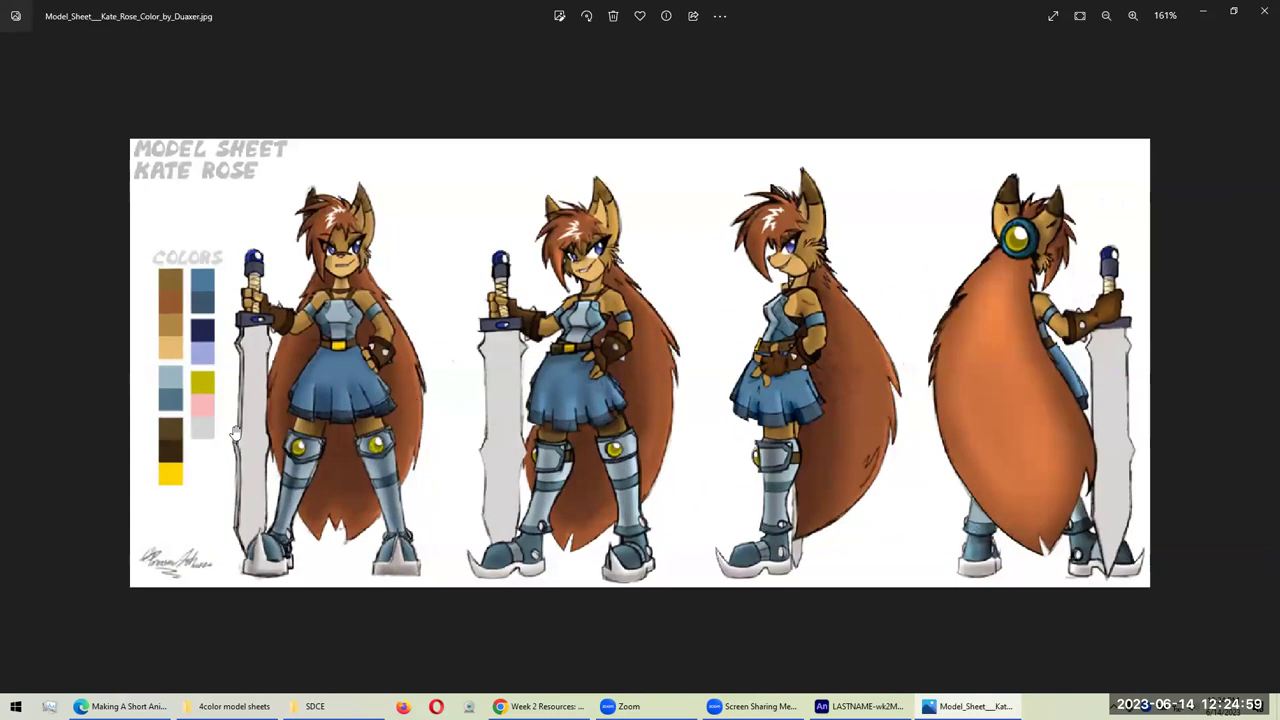
{"action": "scroll", "coordinate": [153, 342], "scroll_direction": "up", "scroll_amount": 1}
{"action": "scroll", "coordinate": [153, 342], "scroll_direction": "up", "scroll_amount": 1}
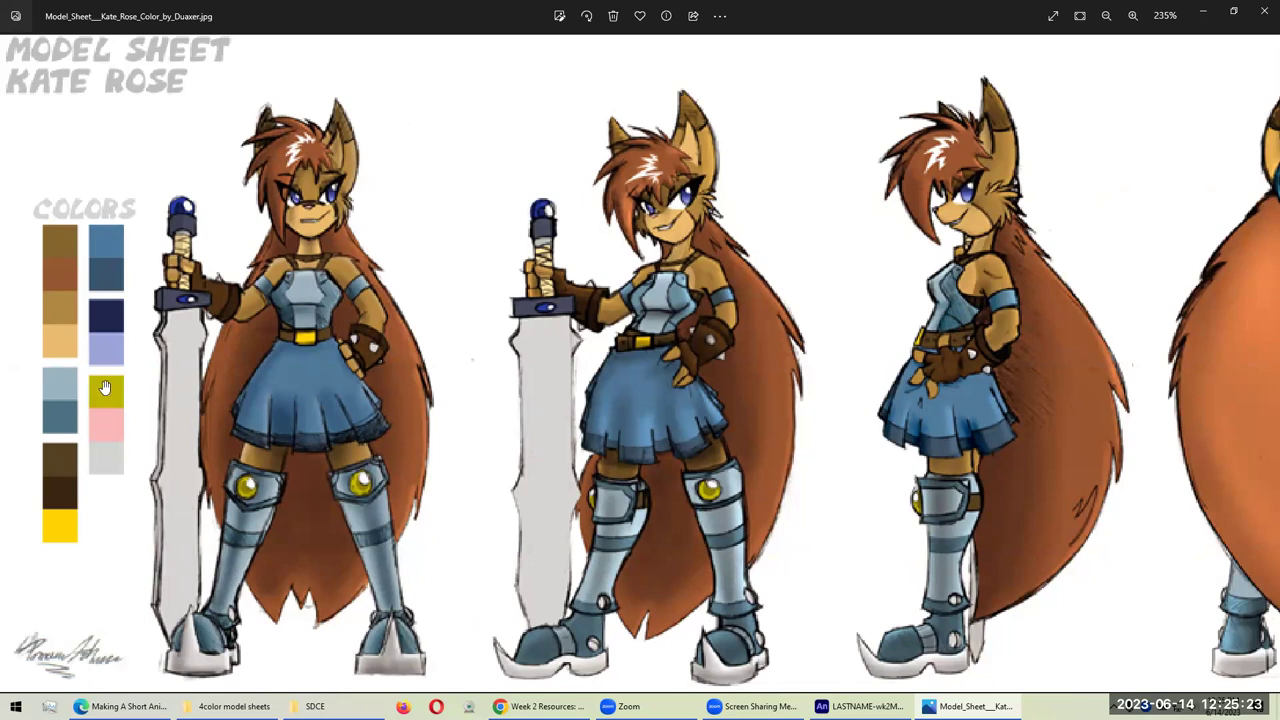
{"action": "left_click_drag", "start_coordinate": [389, 420], "coordinate": [308, 438]}
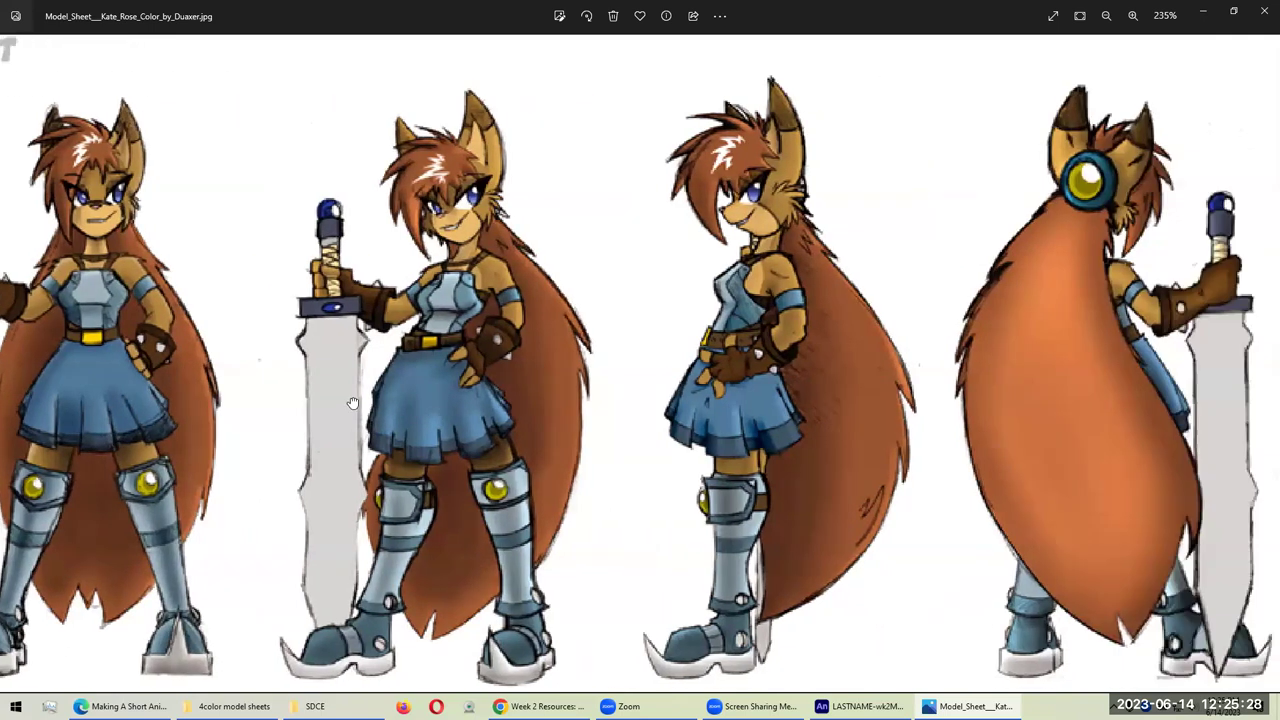
{"action": "left_click_drag", "start_coordinate": [645, 428], "coordinate": [479, 405]}
{"action": "left_click_drag", "start_coordinate": [197, 317], "coordinate": [400, 205]}
{"action": "scroll", "coordinate": [300, 220], "scroll_direction": "up", "scroll_amount": 3}
{"action": "scroll", "coordinate": [310, 228], "scroll_direction": "up", "scroll_amount": 2}
{"action": "left_click_drag", "start_coordinate": [45, 560], "coordinate": [377, 517]}
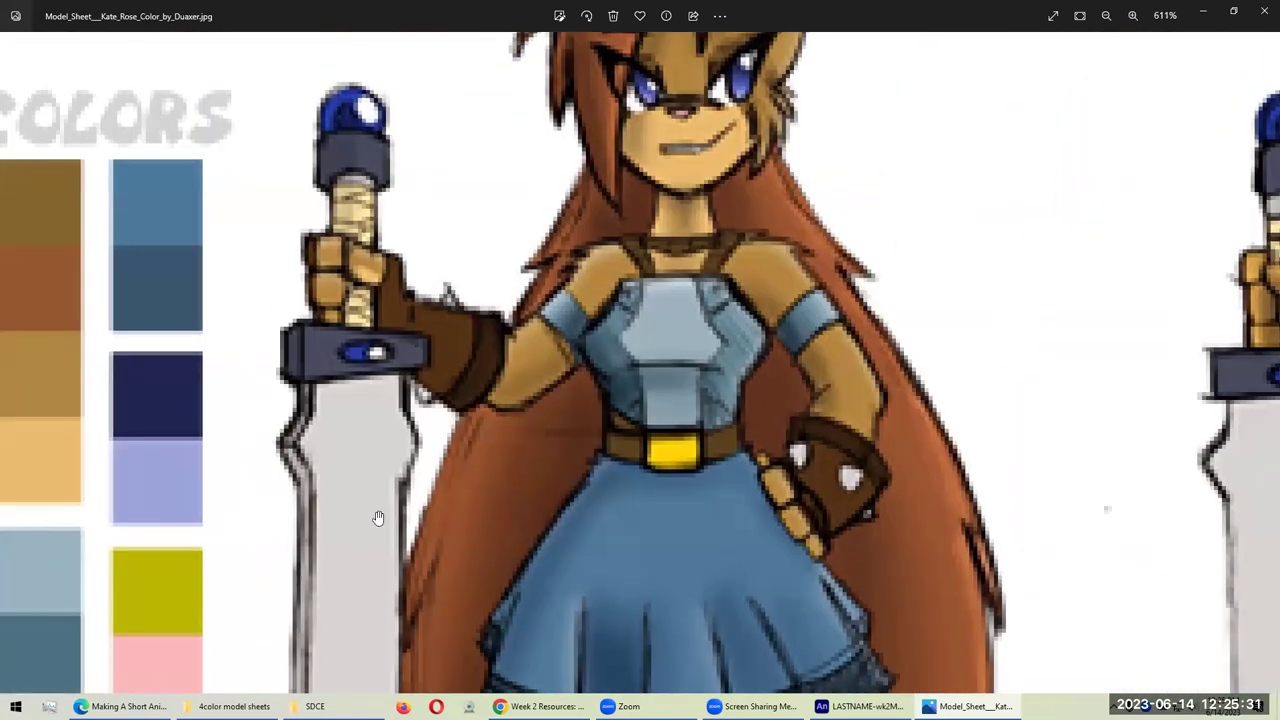
{"action": "scroll", "coordinate": [248, 491], "scroll_direction": "up", "scroll_amount": 2}
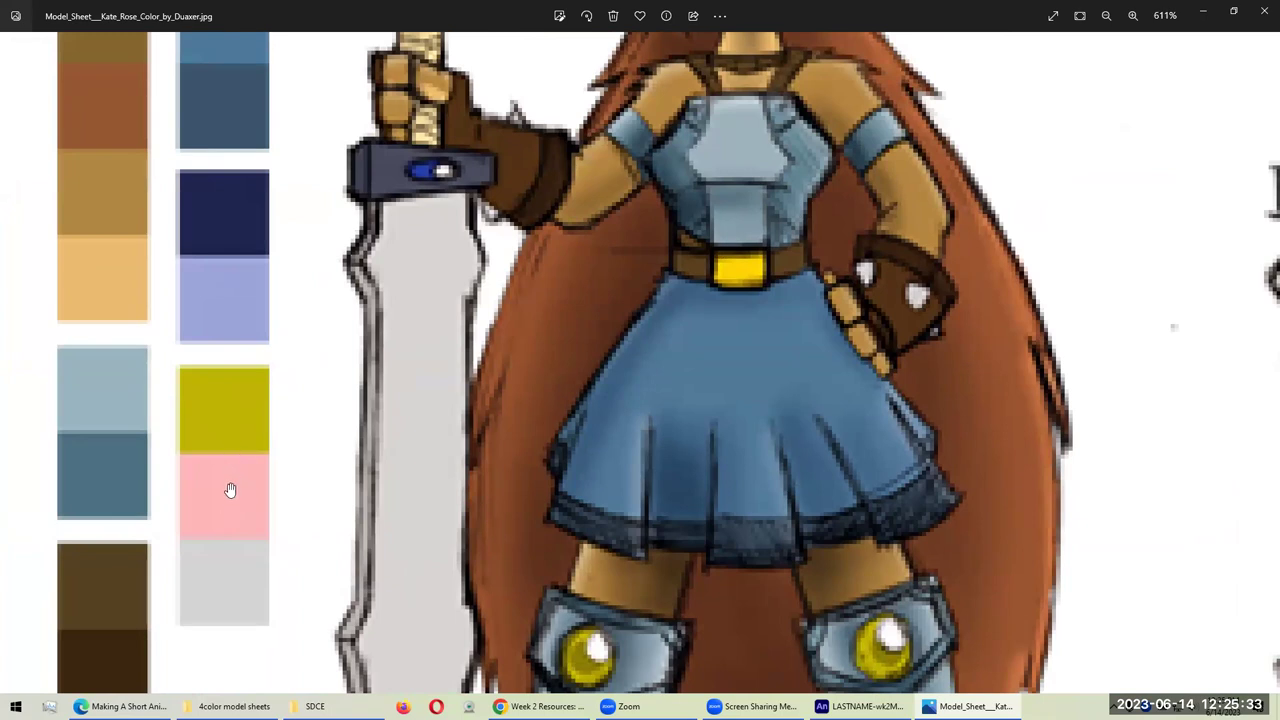
{"action": "scroll", "coordinate": [229, 492], "scroll_direction": "down", "scroll_amount": 4}
{"action": "scroll", "coordinate": [229, 490], "scroll_direction": "down", "scroll_amount": 5}
{"action": "scroll", "coordinate": [235, 488], "scroll_direction": "up", "scroll_amount": 3}
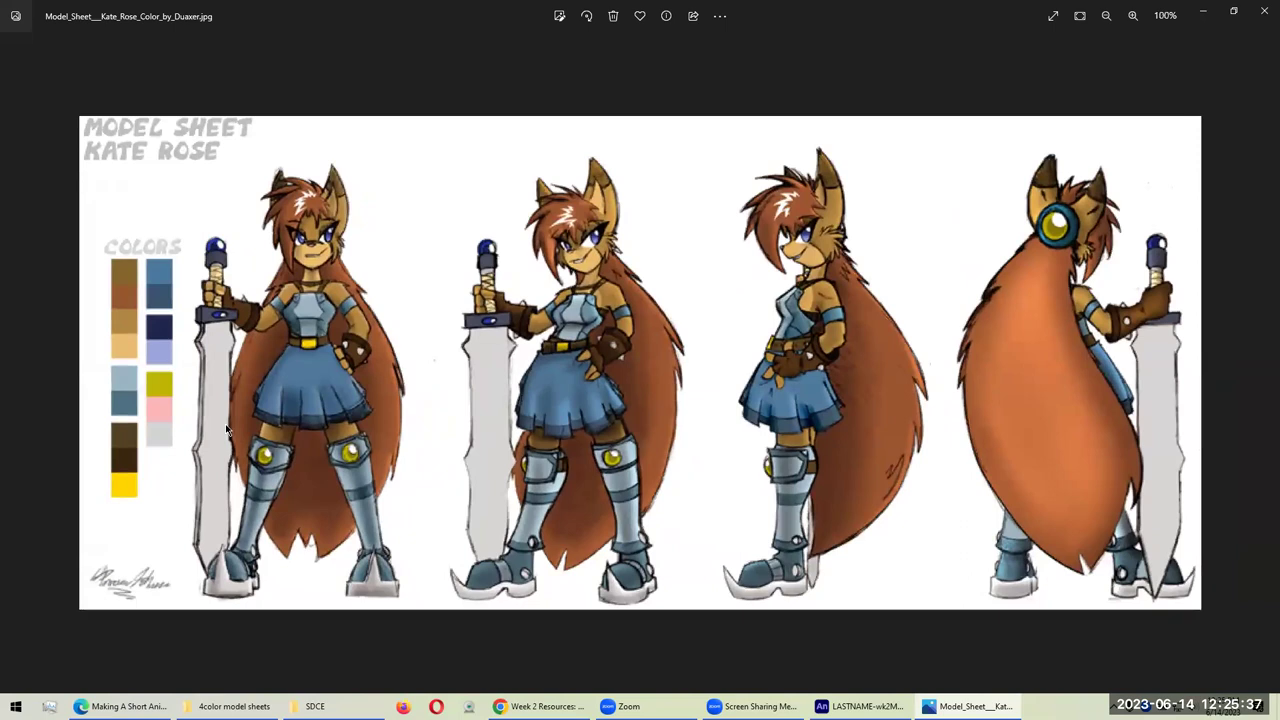
Step: Flip through Willow, Kate Rose and the dog sheet, then return to LASTNAME-wk2Model.fla in Animate
{"action": "key", "text": "Right"}
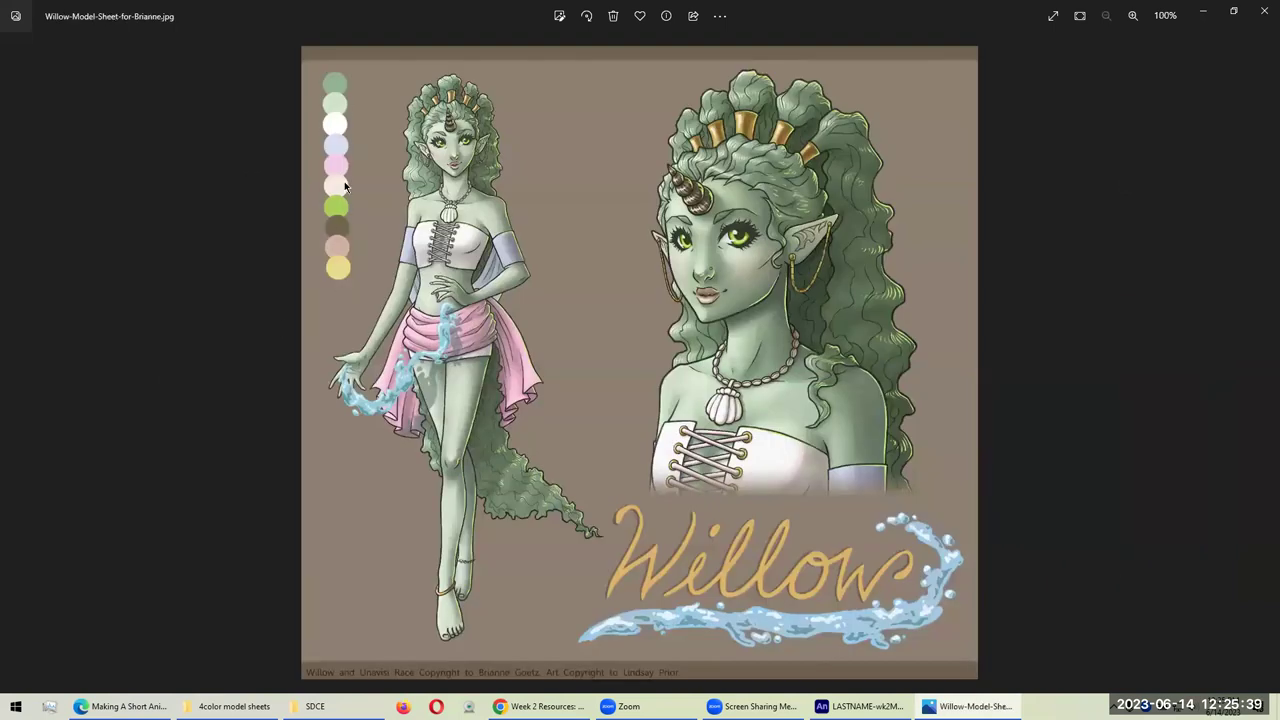
{"action": "key", "text": "Left"}
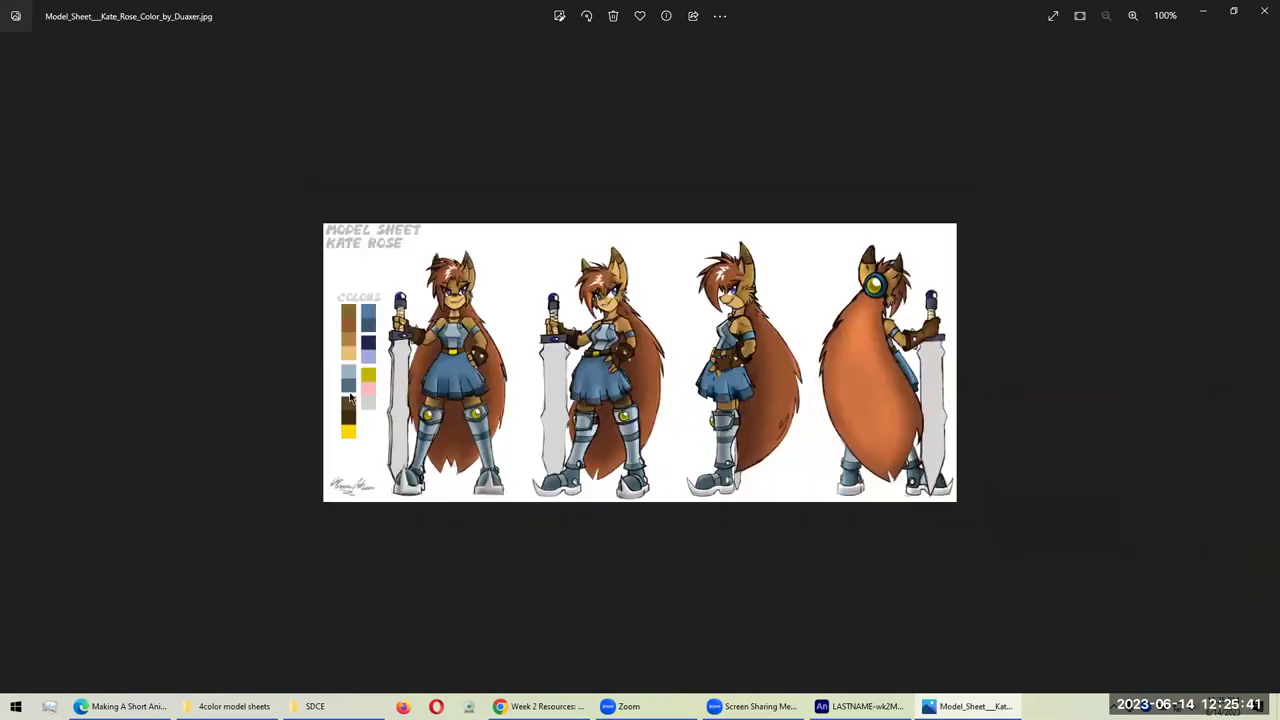
{"action": "key", "text": "Left"}
{"action": "scroll", "coordinate": [350, 395], "scroll_direction": "up", "scroll_amount": 3}
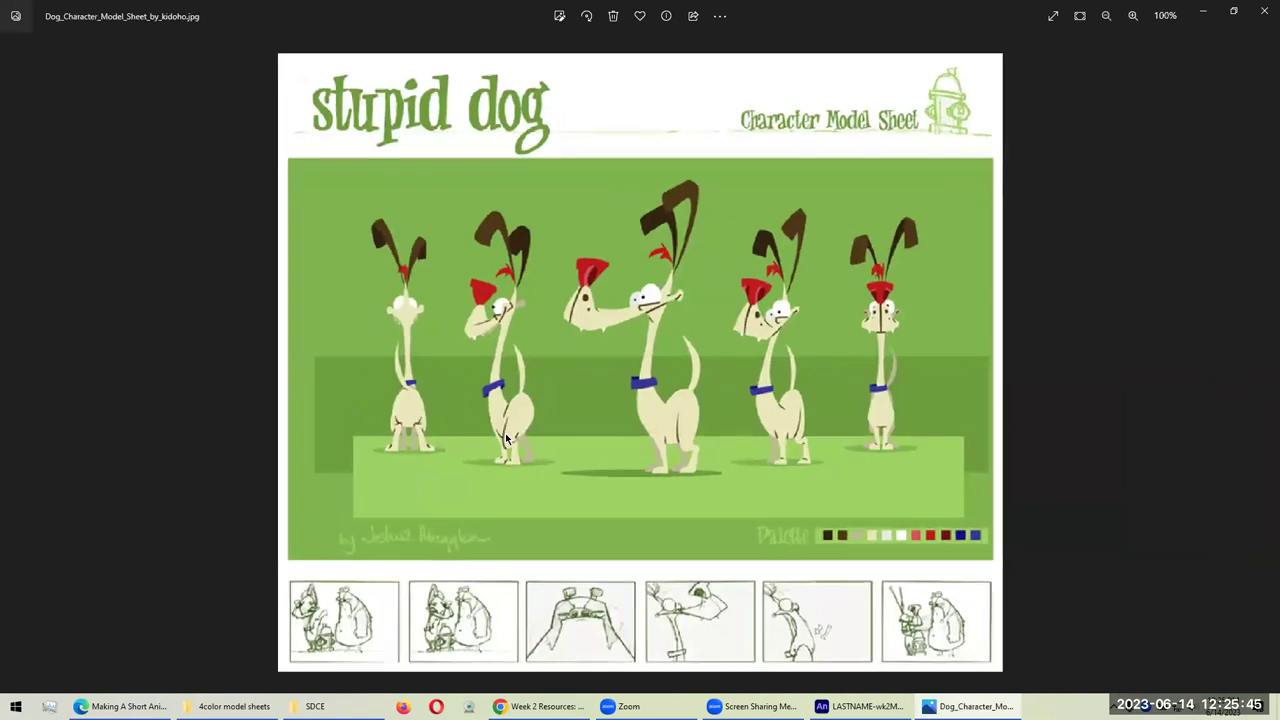
{"action": "scroll", "coordinate": [506, 438], "scroll_direction": "down", "scroll_amount": 3}
{"action": "key", "text": "alt+Tab"}
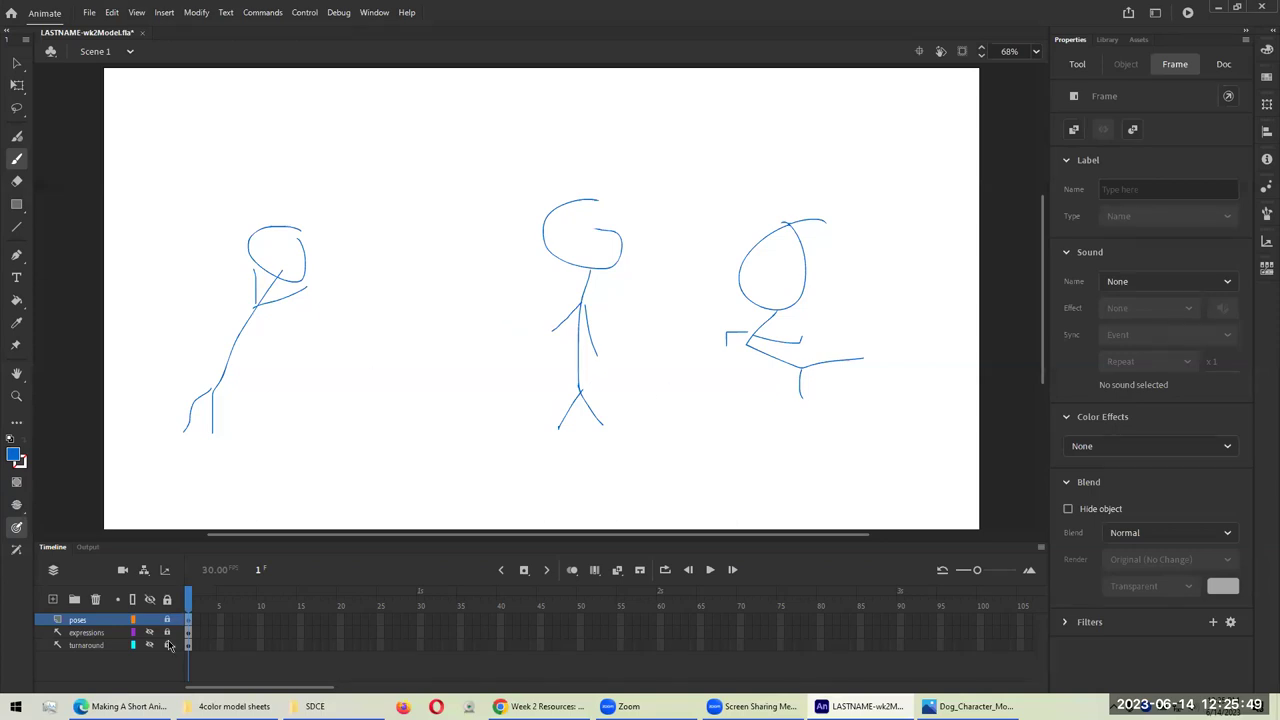
Step: Add Layer_4 above the poses and thicken the brush after undoing a test stroke
{"action": "left_click", "coordinate": [52, 599]}
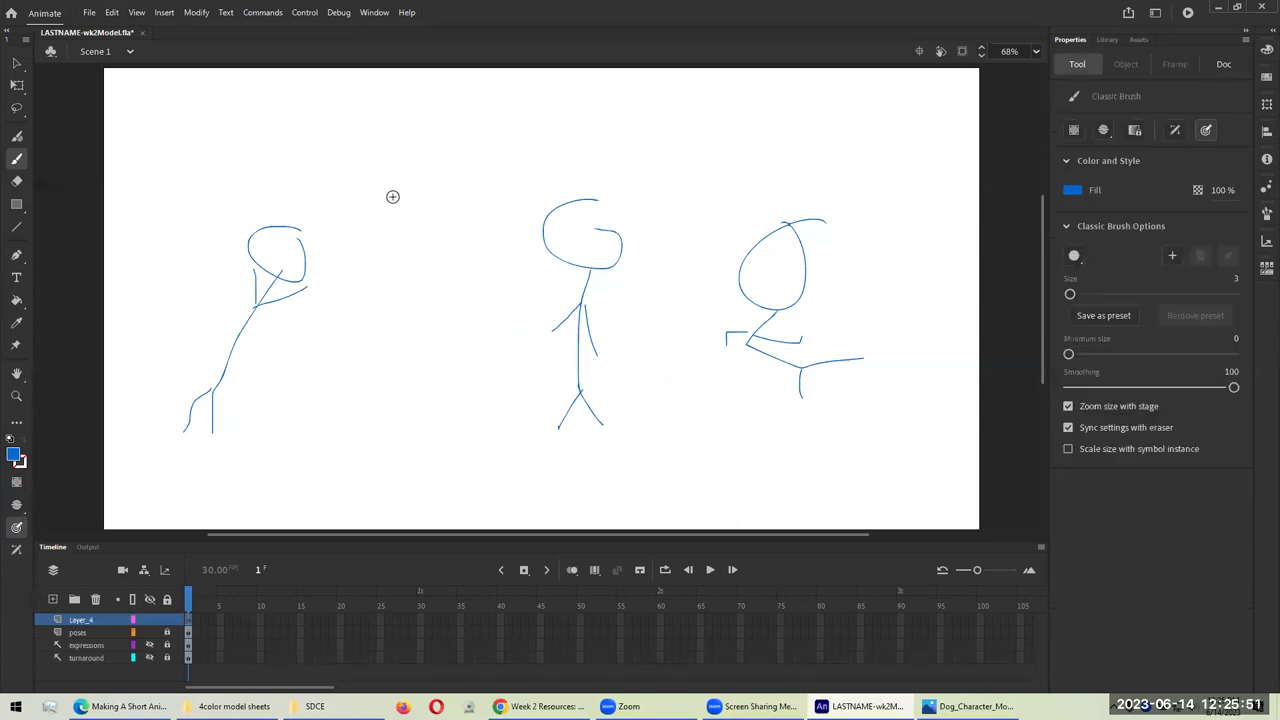
{"action": "mouse_move", "coordinate": [373, 115]}
{"action": "left_mouse_down"}
{"action": "mouse_move", "coordinate": [345, 134]}
{"action": "mouse_move", "coordinate": [362, 150]}
{"action": "mouse_move", "coordinate": [352, 140]}
{"action": "left_mouse_up"}
{"action": "key", "text": "ctrl+z"}
{"action": "key", "text": "bracketright"}
{"action": "key", "text": "bracketright"}
{"action": "key", "text": "bracketright"}
{"action": "key", "text": "bracketright"}
{"action": "key", "text": "bracketright"}
Step: Paint a green blob and a light cyan blob beside the blue one
{"action": "left_click", "coordinate": [15, 452]}
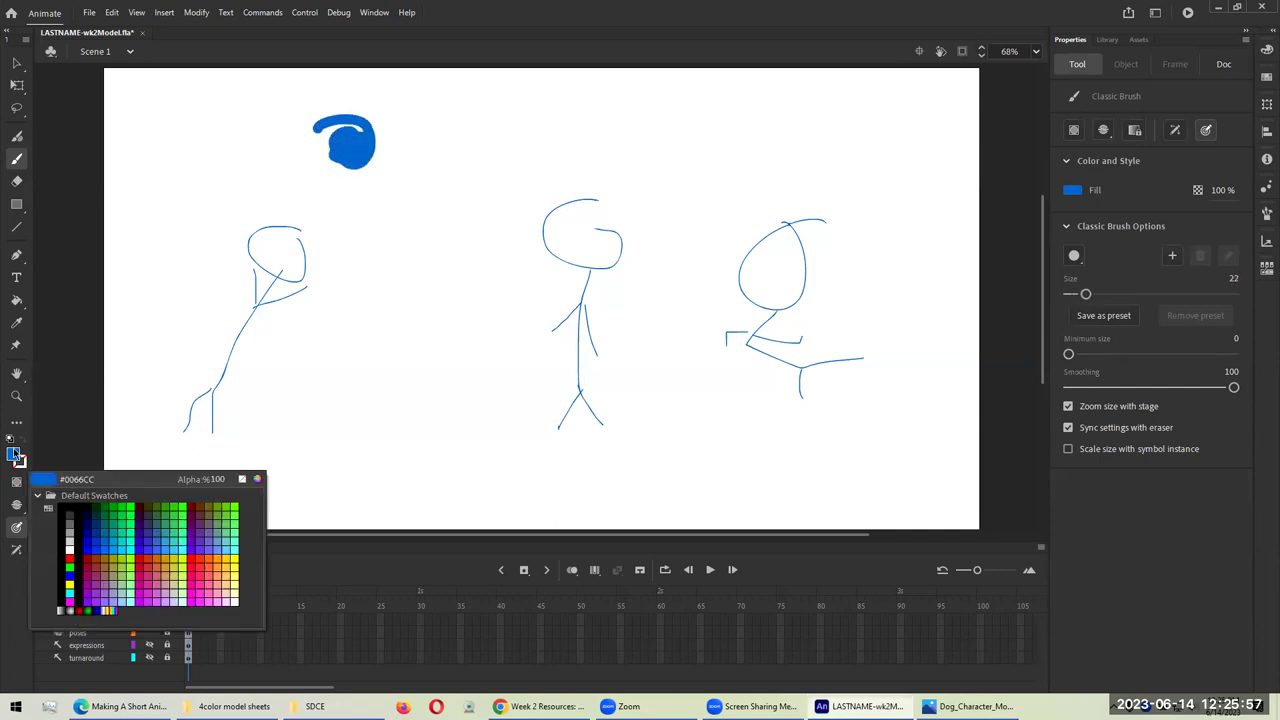
{"action": "left_click", "coordinate": [75, 540]}
{"action": "mouse_move", "coordinate": [434, 133]}
{"action": "left_mouse_down"}
{"action": "mouse_move", "coordinate": [446, 153]}
{"action": "mouse_move", "coordinate": [415, 155]}
{"action": "mouse_move", "coordinate": [470, 195]}
{"action": "left_mouse_up"}
{"action": "left_click", "coordinate": [15, 455]}
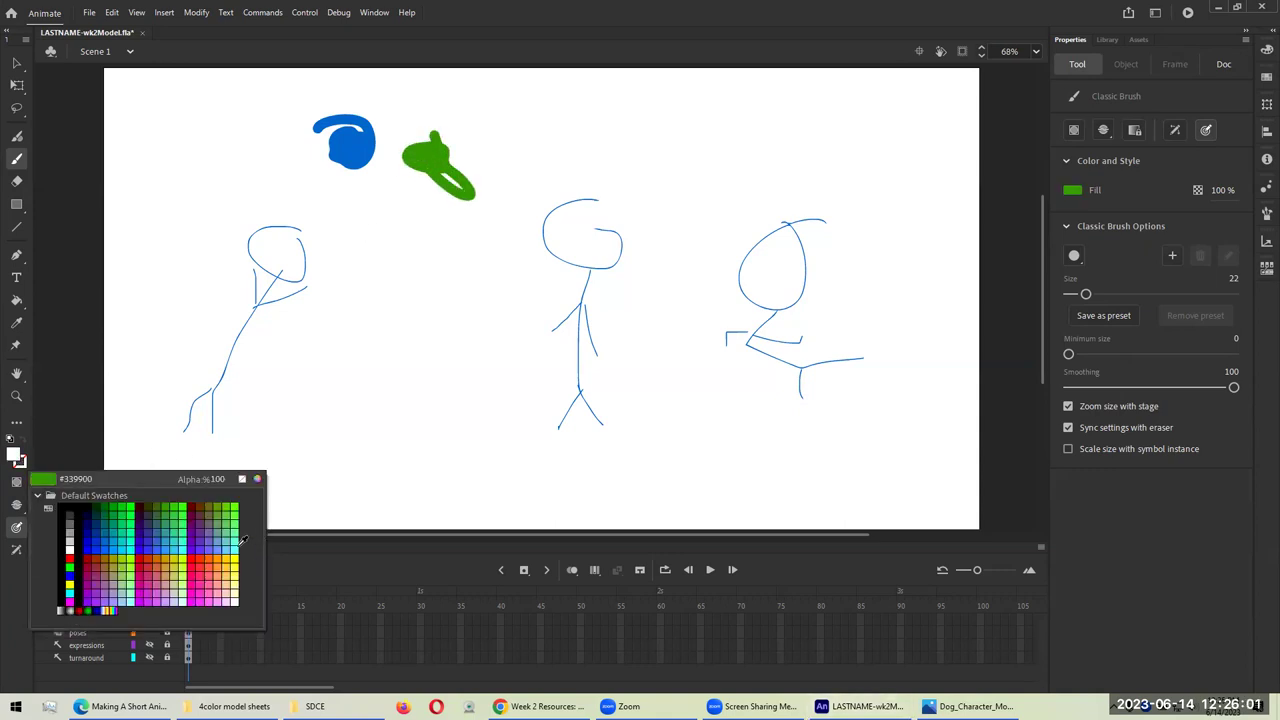
{"action": "left_click", "coordinate": [69, 578]}
{"action": "mouse_move", "coordinate": [559, 150]}
{"action": "left_mouse_down"}
{"action": "mouse_move", "coordinate": [580, 152]}
{"action": "mouse_move", "coordinate": [537, 160]}
{"action": "mouse_move", "coordinate": [537, 137]}
{"action": "left_mouse_up"}
Step: Swap the fill to black, paint a stroke, and eyedropper the blue blob's fill
{"action": "scroll", "coordinate": [470, 214], "scroll_direction": "up", "scroll_amount": 5}
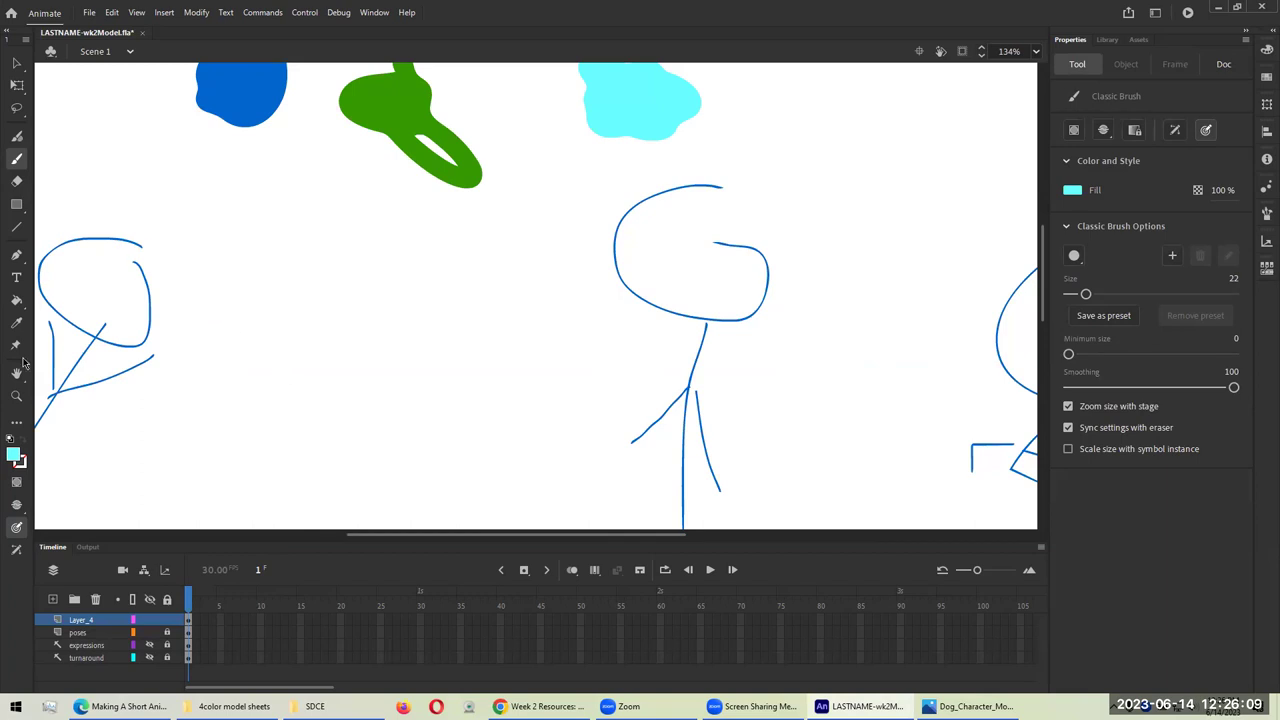
{"action": "left_click", "coordinate": [22, 437]}
{"action": "key", "text": "x"}
{"action": "left_click_drag", "start_coordinate": [286, 297], "coordinate": [486, 449]}
{"action": "scroll", "coordinate": [400, 429], "scroll_direction": "up", "scroll_amount": 3}
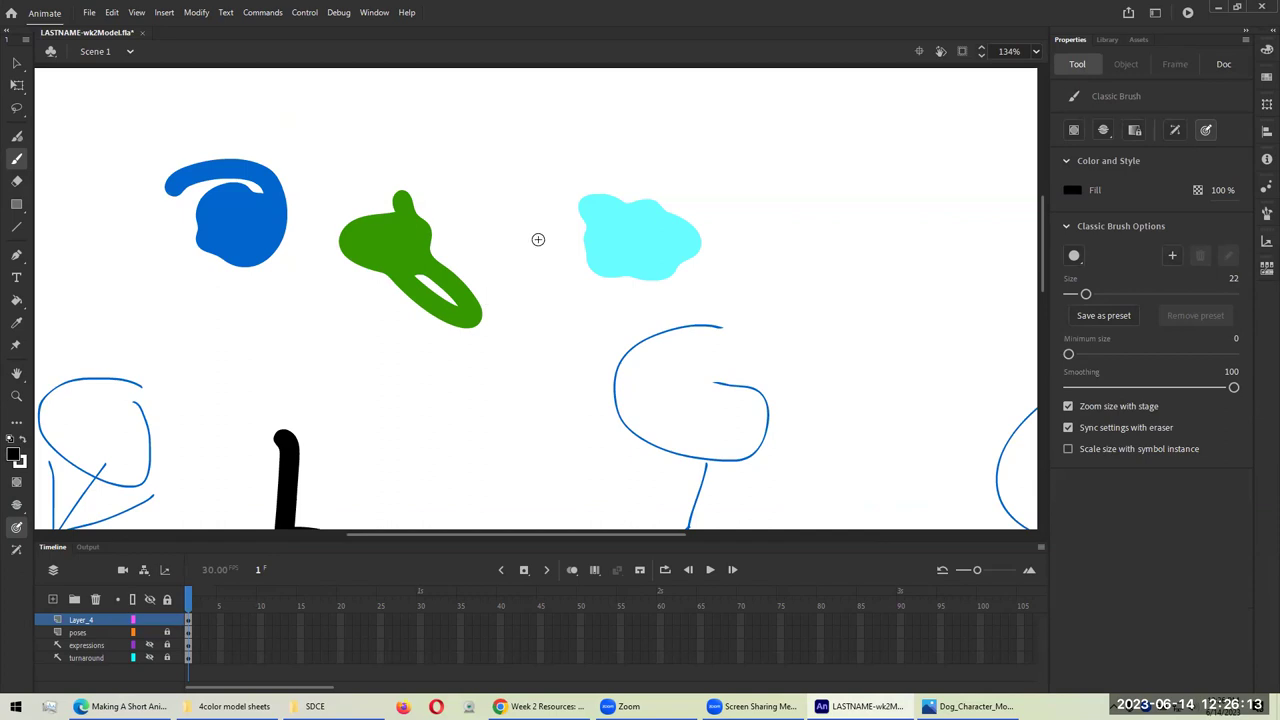
{"action": "left_click", "coordinate": [16, 326]}
{"action": "left_click", "coordinate": [225, 228]}
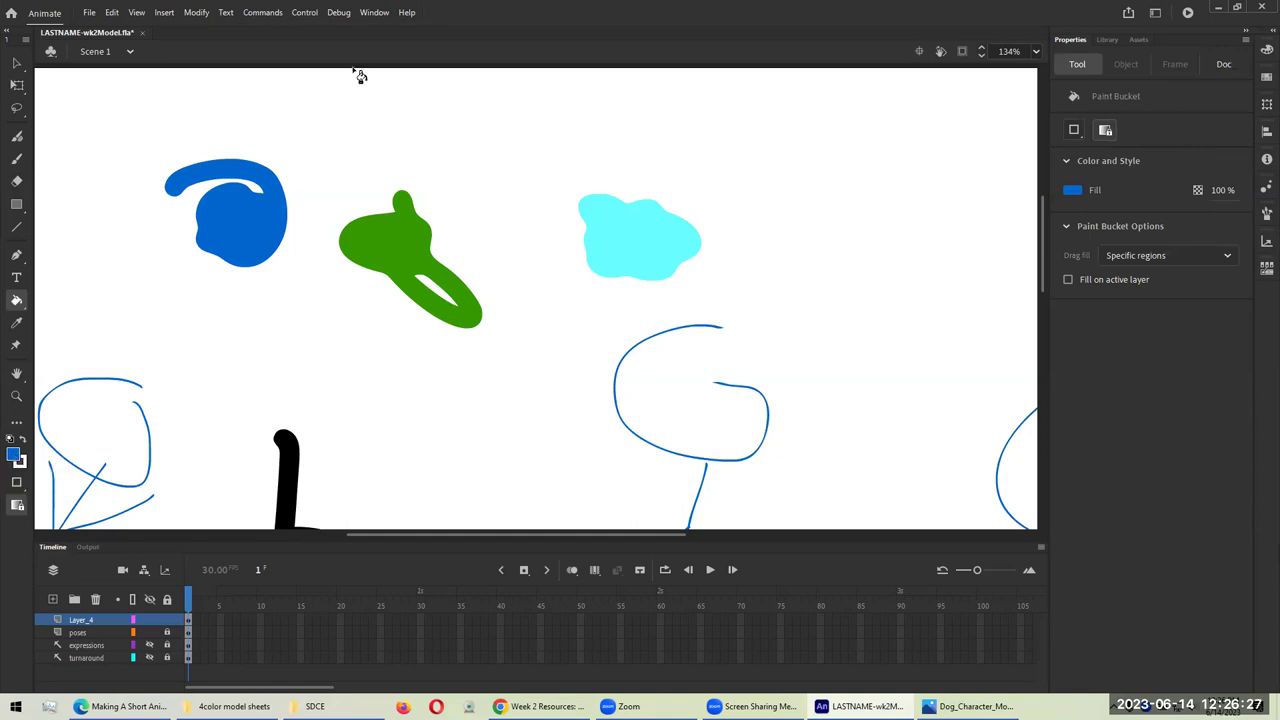
Step: Open the Color panel from the Window menu and read the blue fill's hex code 0066CC
{"action": "left_click", "coordinate": [372, 13]}
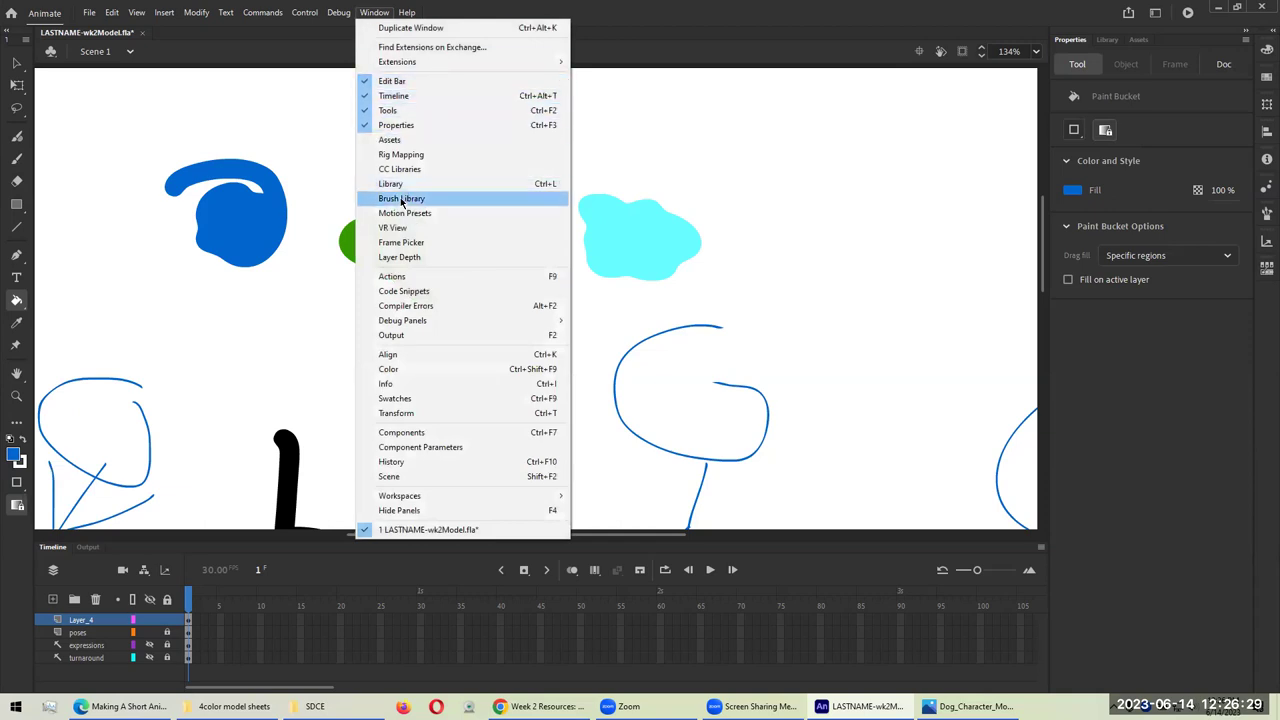
{"action": "left_click", "coordinate": [409, 369]}
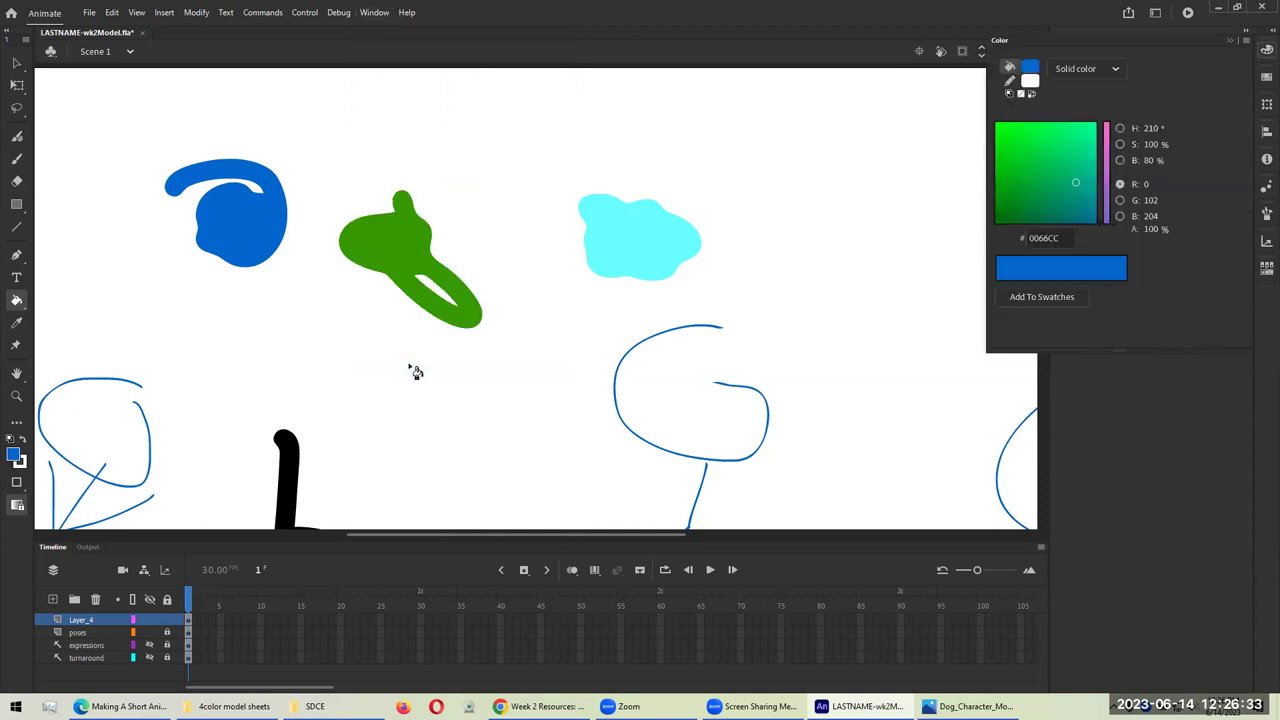
{"action": "left_click", "coordinate": [15, 457]}
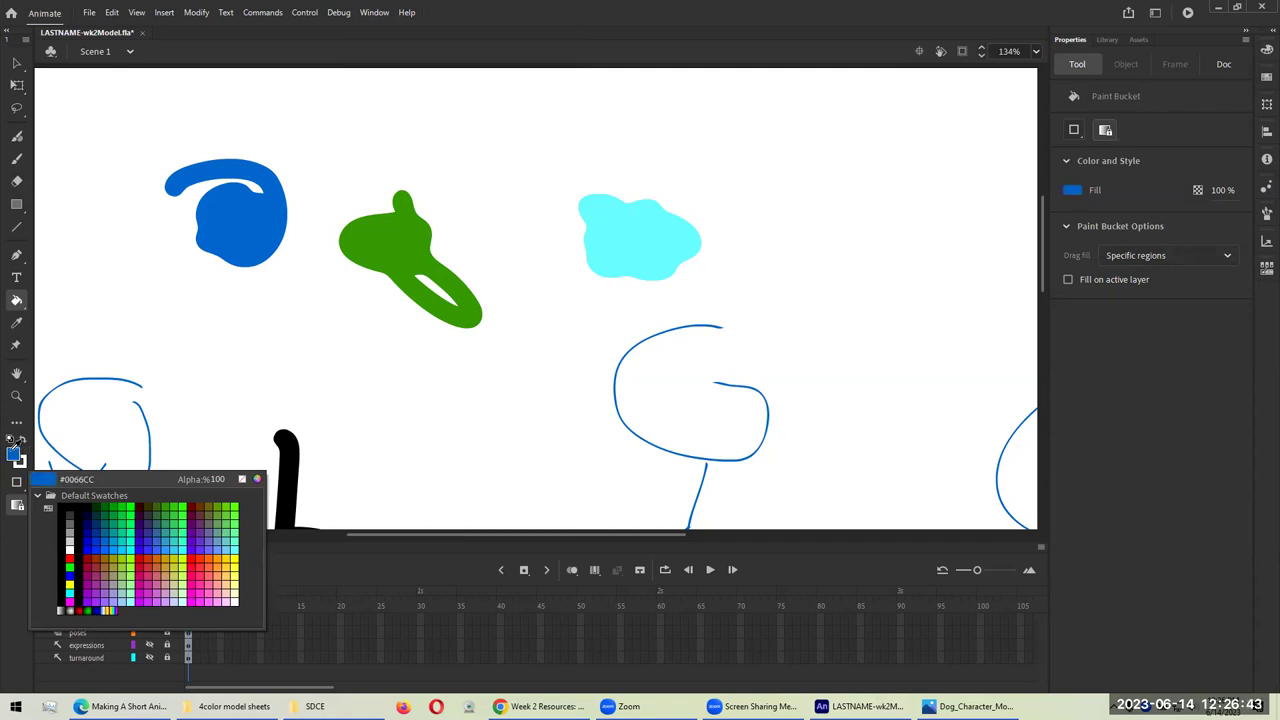
{"action": "left_click", "coordinate": [13, 454]}
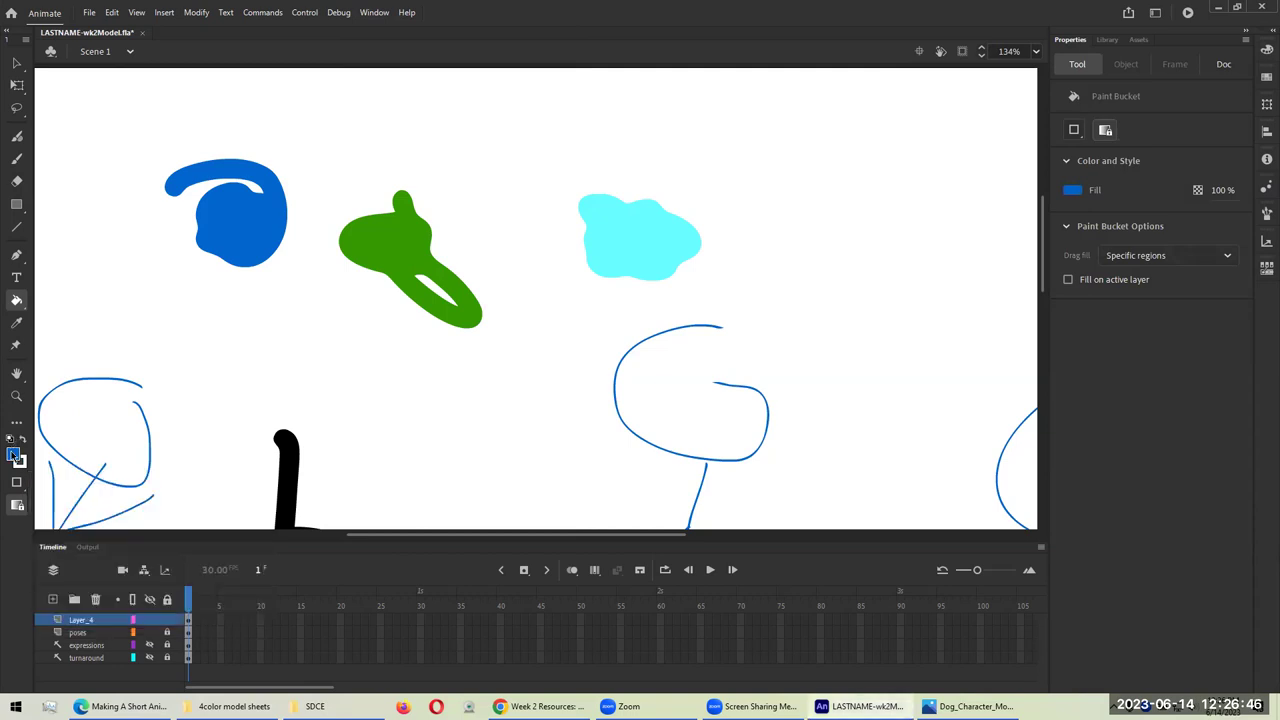
{"action": "left_click", "coordinate": [1266, 214]}
{"action": "left_click", "coordinate": [1266, 48]}
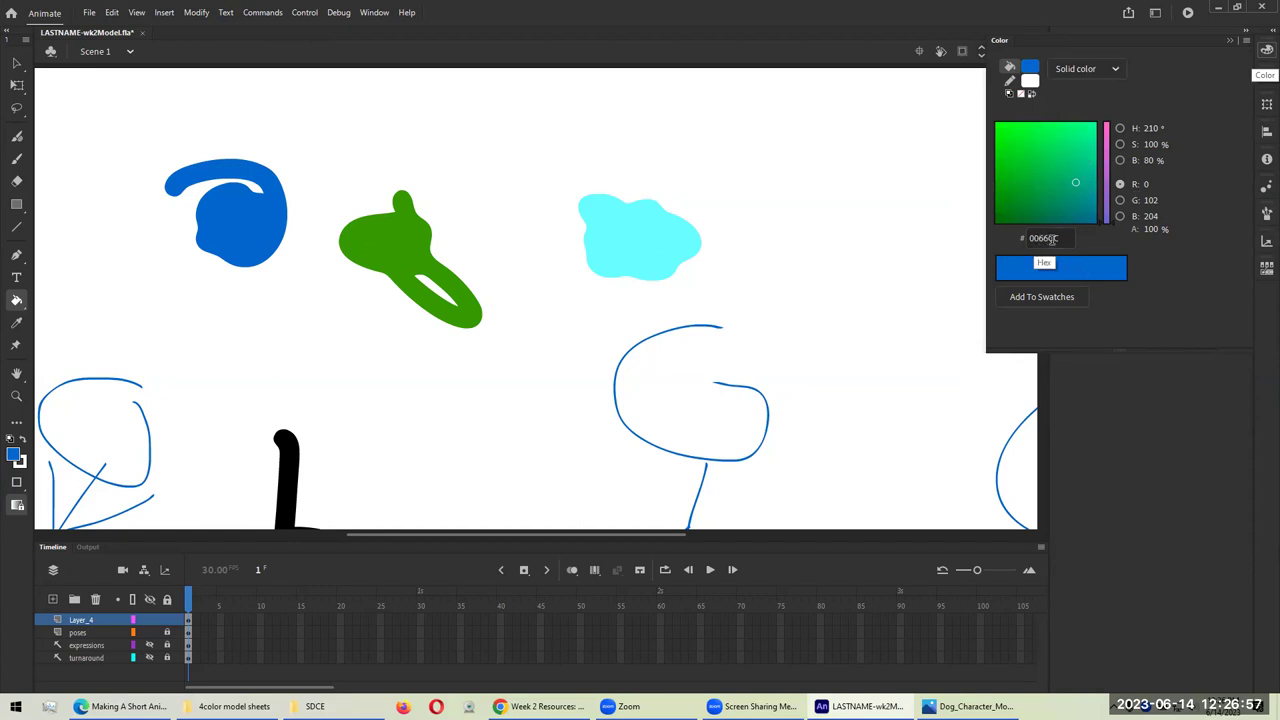
{"action": "left_click", "coordinate": [1070, 237]}
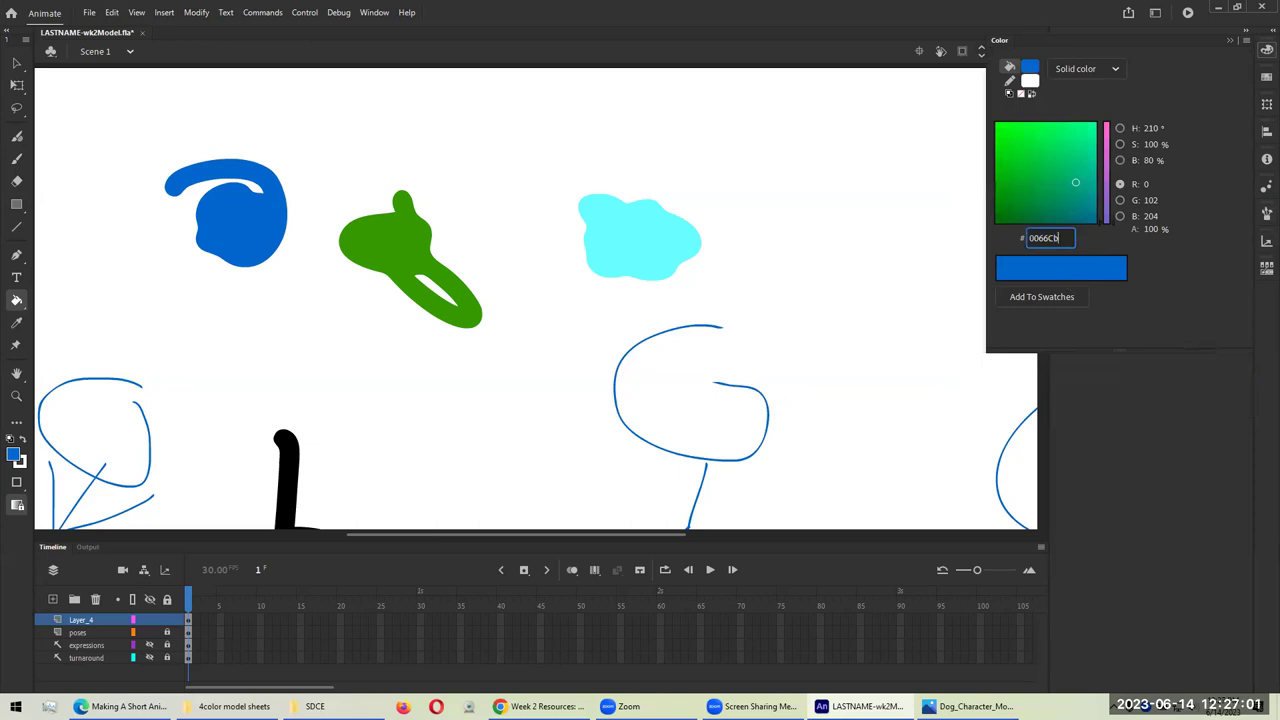
{"action": "type", "text": "b"}
{"action": "key", "text": "Return"}
{"action": "left_click", "coordinate": [1059, 240]}
{"action": "key", "text": "Return"}
{"action": "left_click", "coordinate": [183, 128]}
Step: Add a #0066cc text label above the blue shape
{"action": "key", "text": "t"}
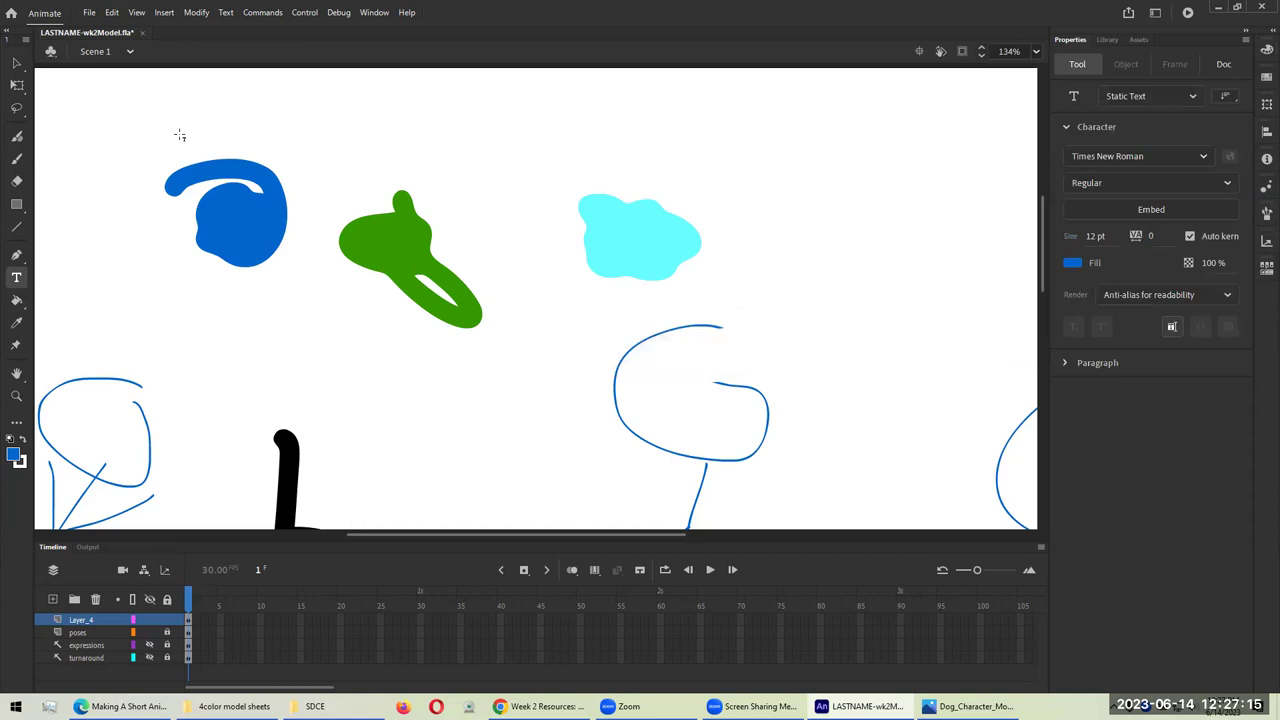
{"action": "left_click", "coordinate": [180, 130]}
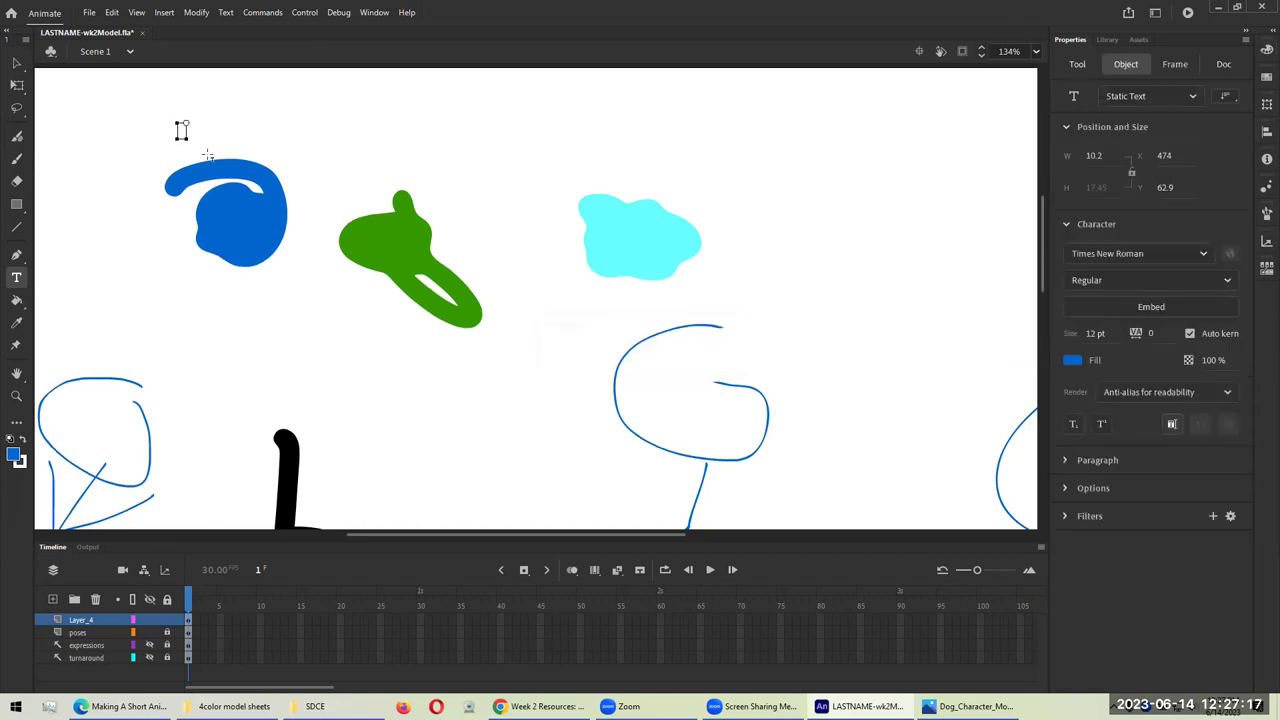
{"action": "type", "text": "#0066cc"}
Step: Remove the extra line from the #0066cc label and deselect it
{"action": "key", "text": "Return"}
{"action": "key", "text": "BackSpace"}
{"action": "left_click", "coordinate": [17, 64]}
{"action": "left_click", "coordinate": [85, 338]}
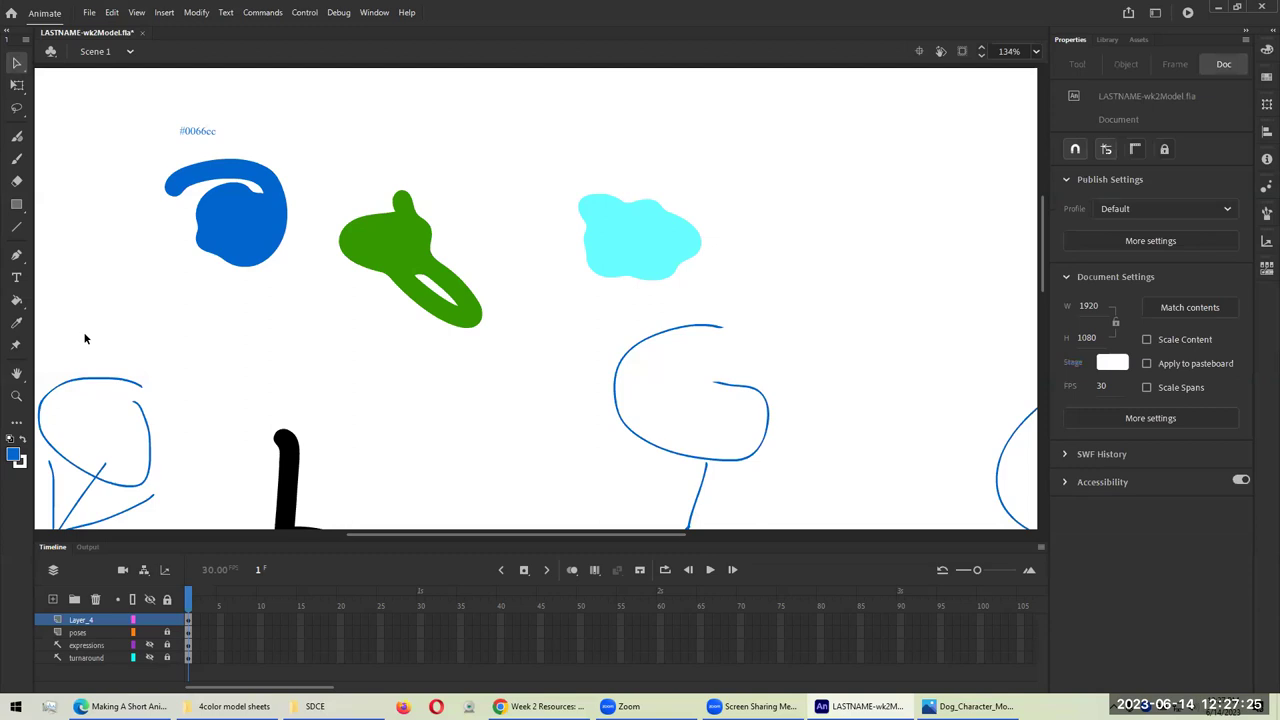
Step: Sample the green fill, copy its hex 339900, and paste it as a label above it
{"action": "left_click", "coordinate": [16, 322]}
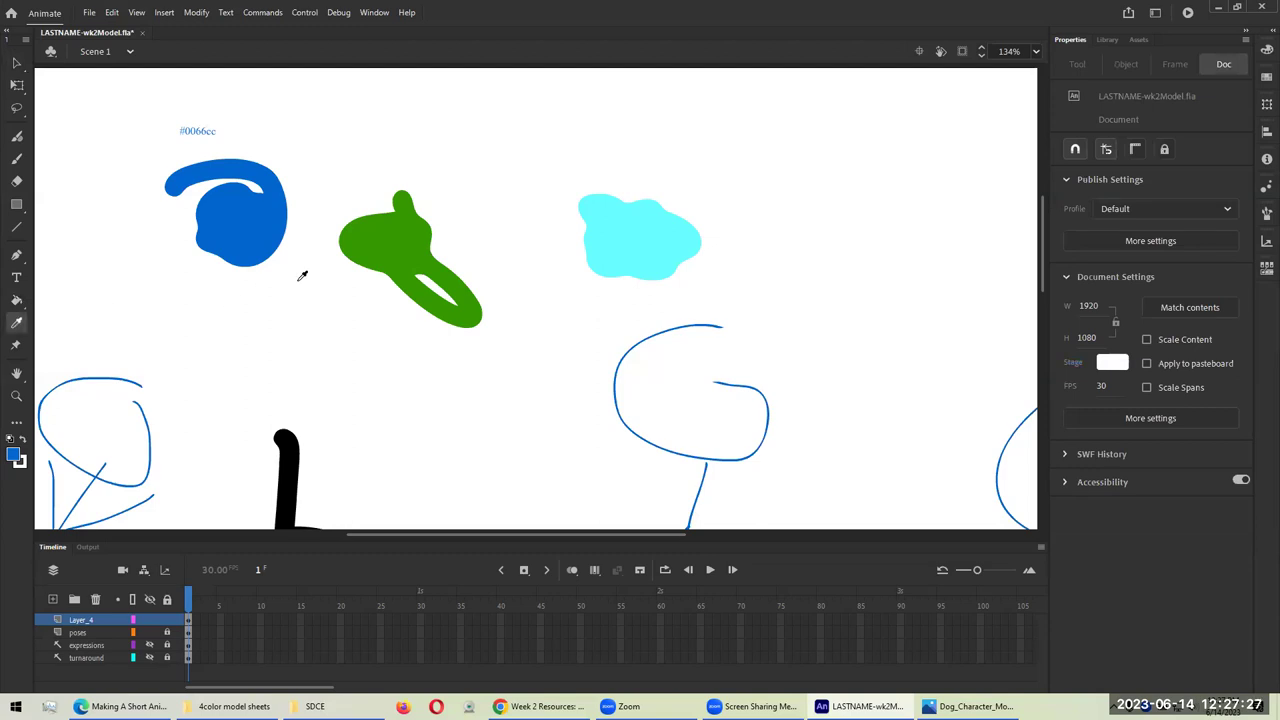
{"action": "left_click", "coordinate": [379, 240]}
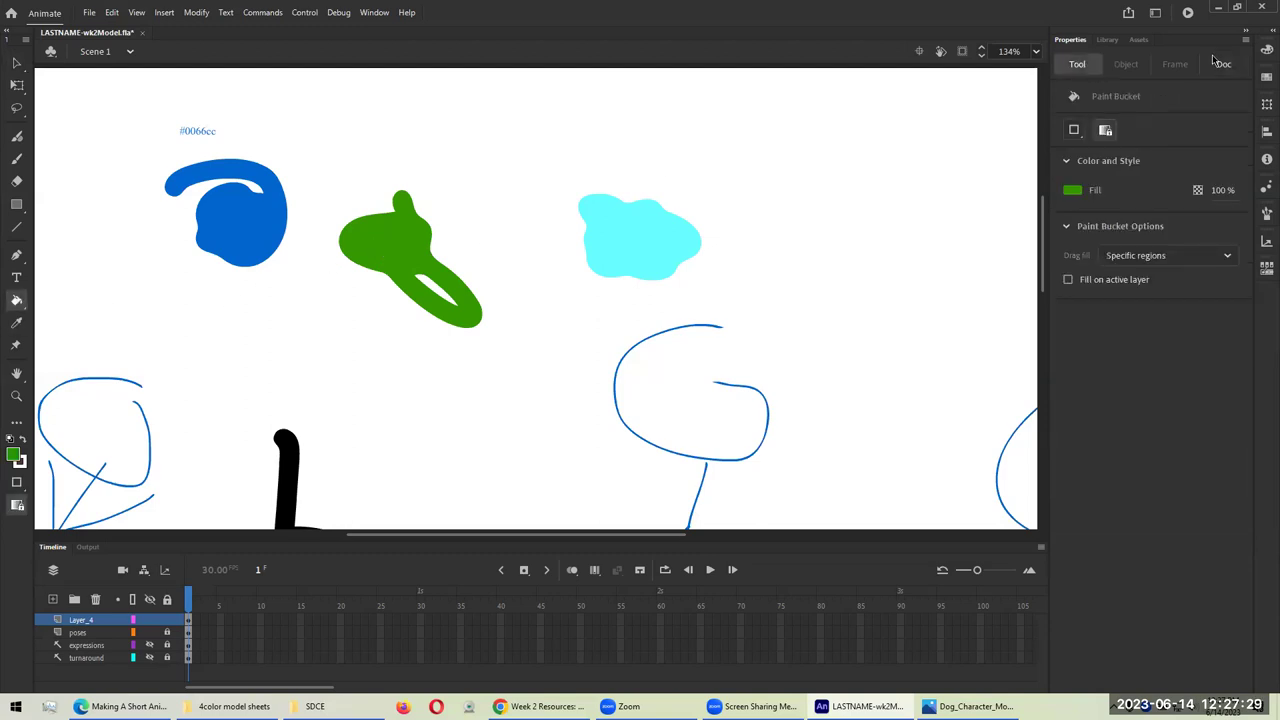
{"action": "left_click", "coordinate": [1260, 56]}
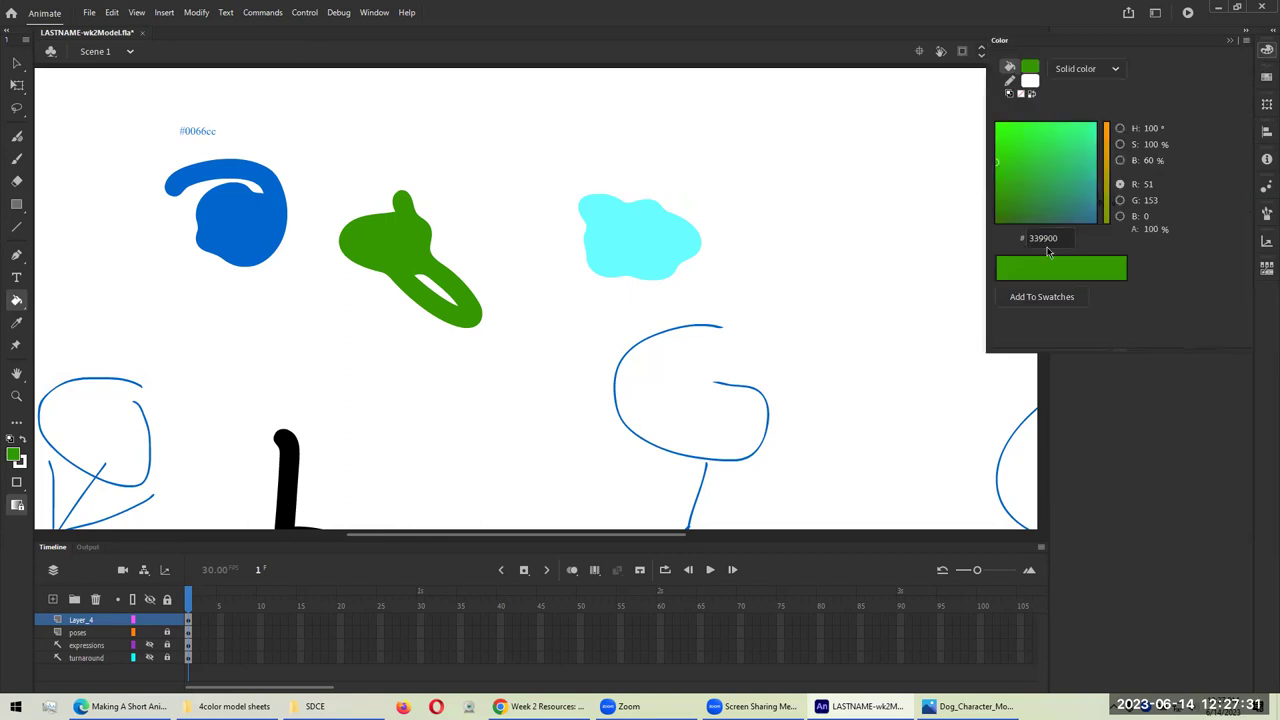
{"action": "left_click", "coordinate": [1043, 238]}
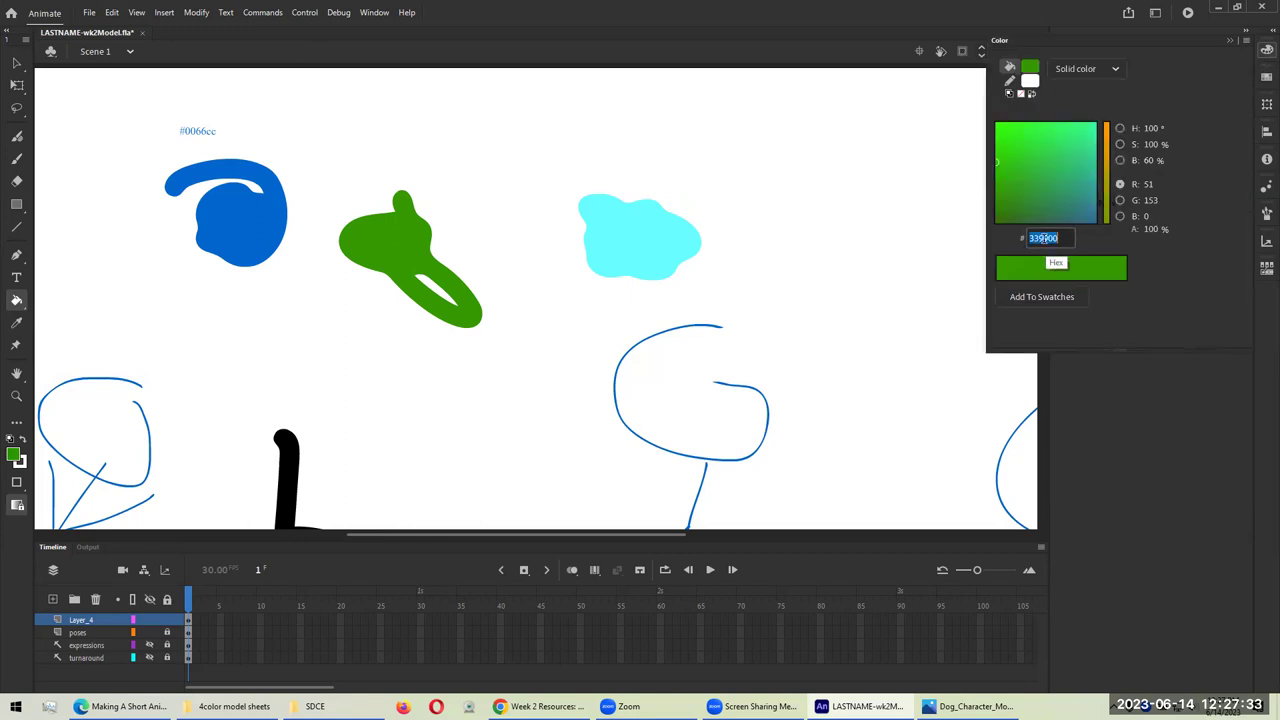
{"action": "left_click", "coordinate": [756, 246]}
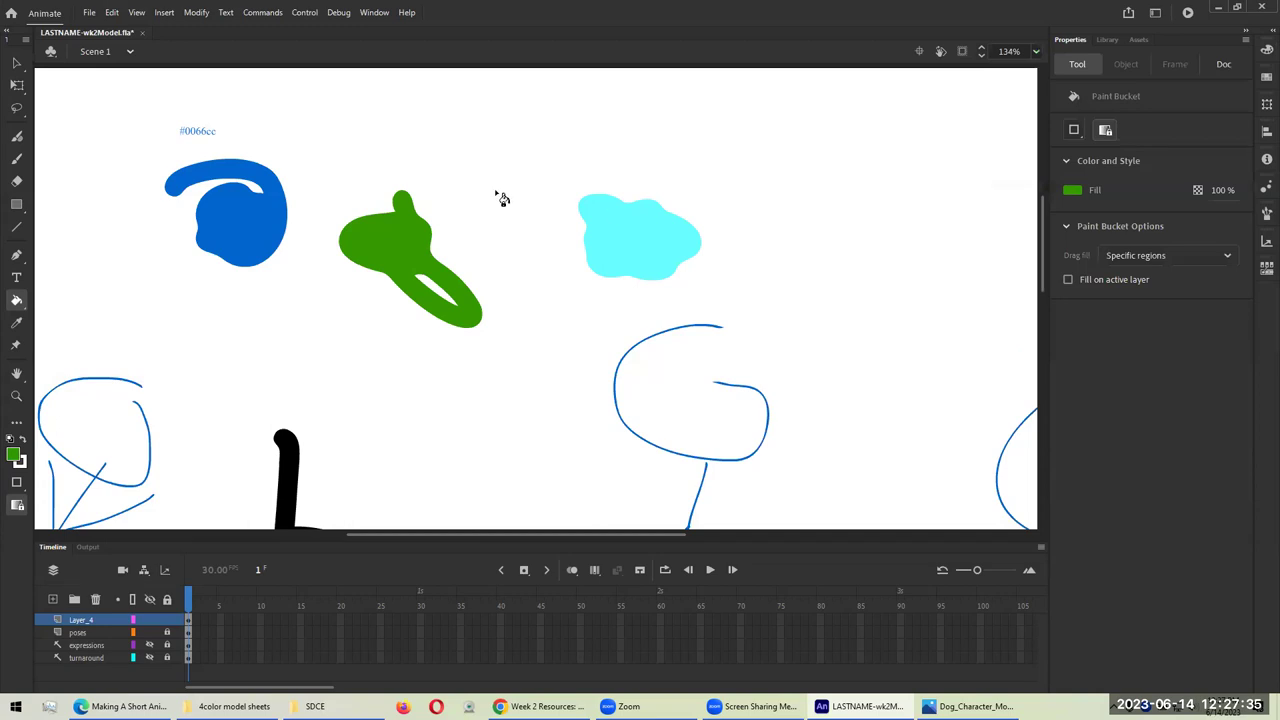
{"action": "key", "text": "t"}
{"action": "left_click", "coordinate": [395, 170]}
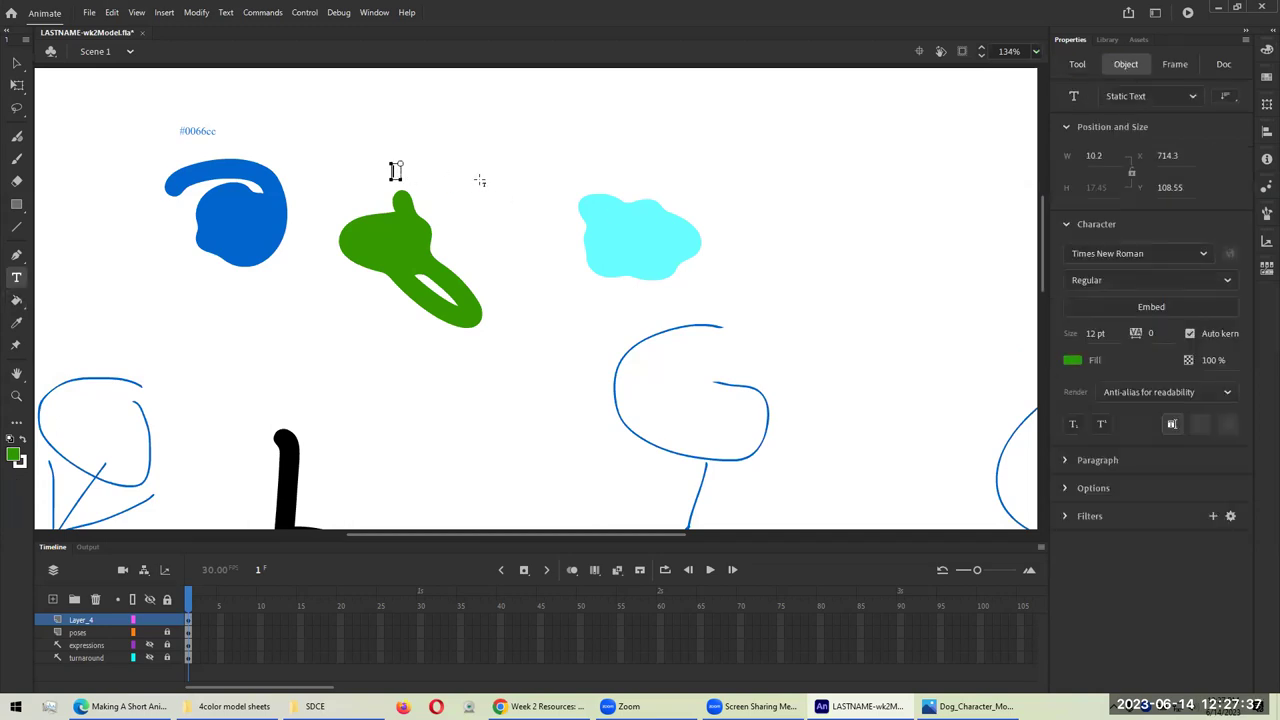
{"action": "type", "text": "#339900"}
{"action": "key", "text": "Escape"}
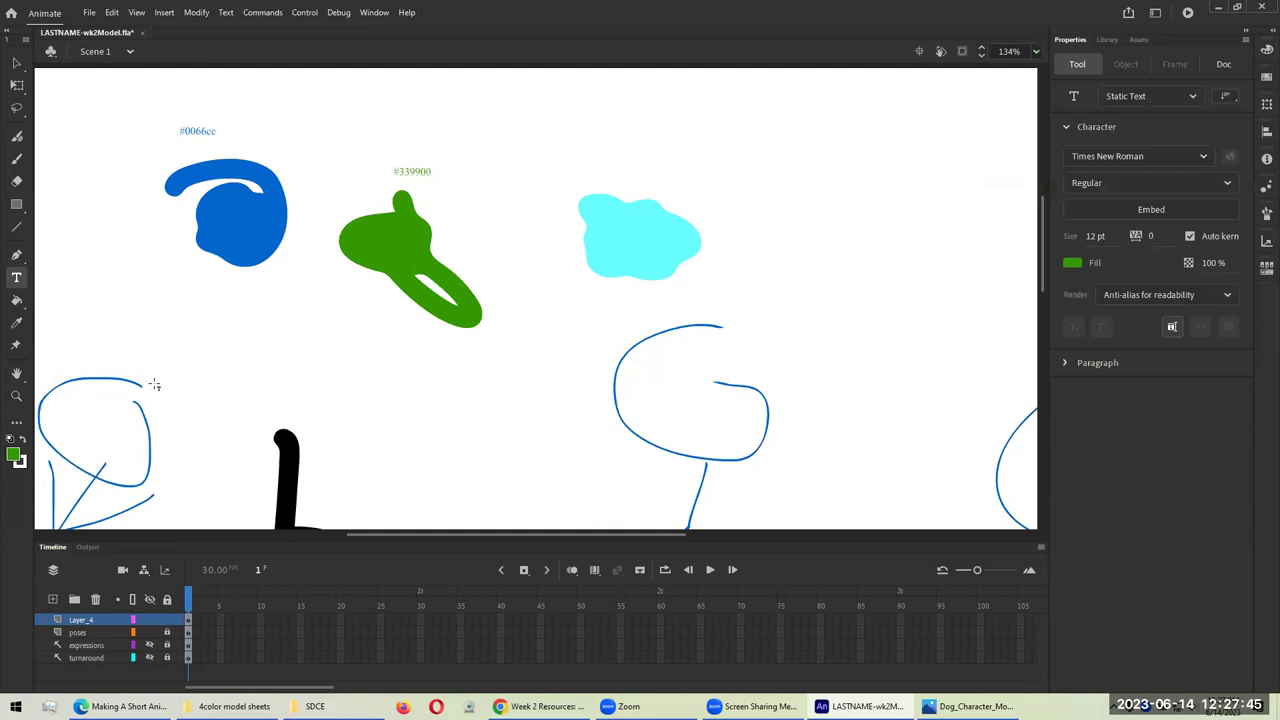
Step: Sample the cyan fill and add a 'Blue eyes' caption below the cyan shape
{"action": "key", "text": "i"}
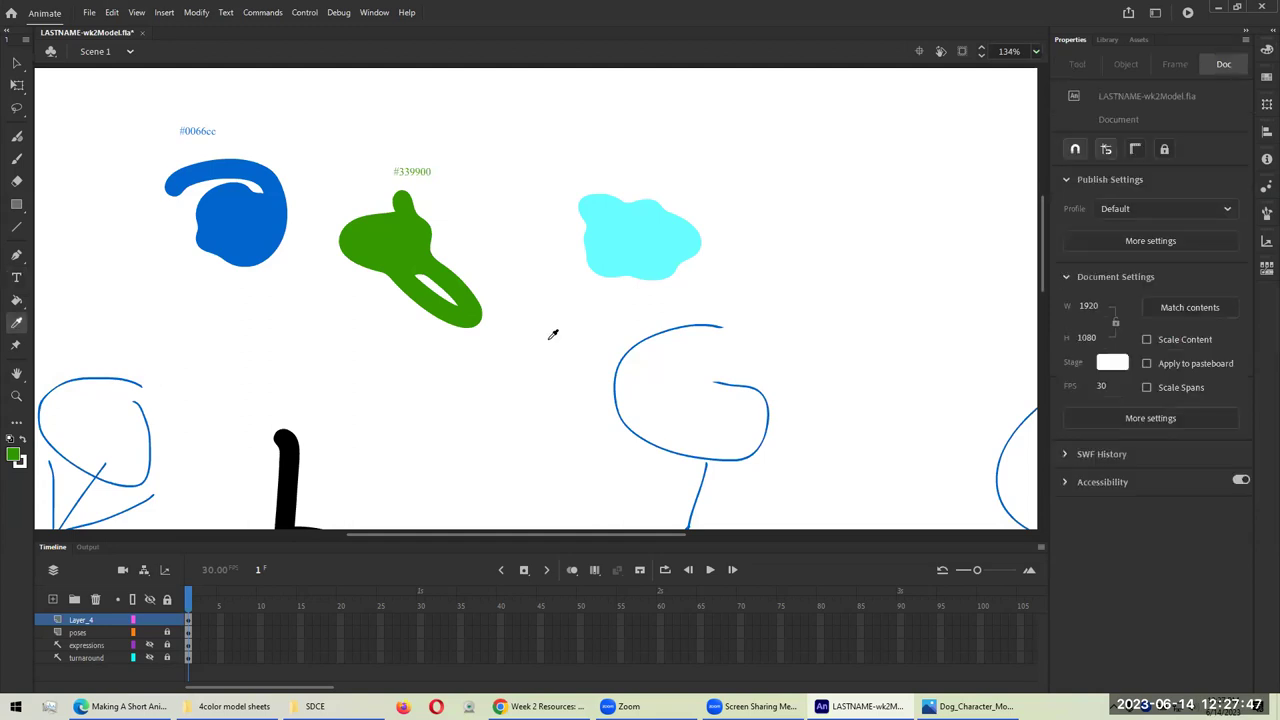
{"action": "left_click", "coordinate": [652, 232]}
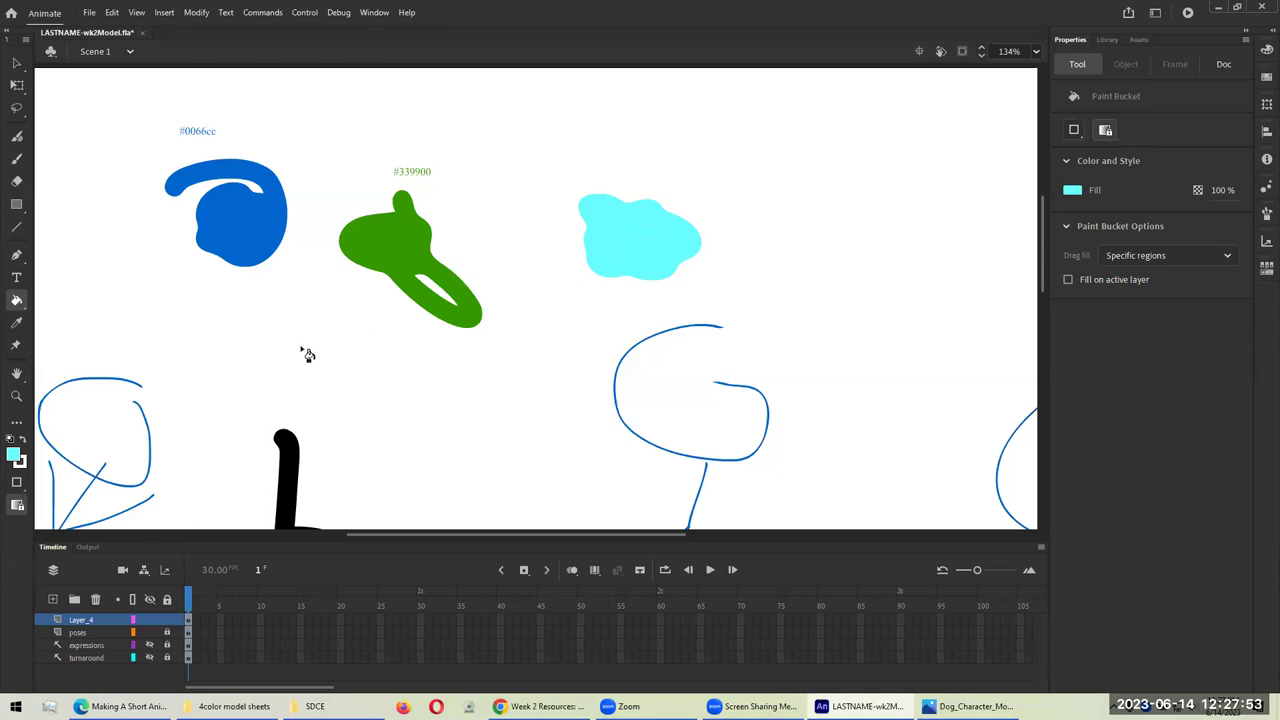
{"action": "key", "text": "t"}
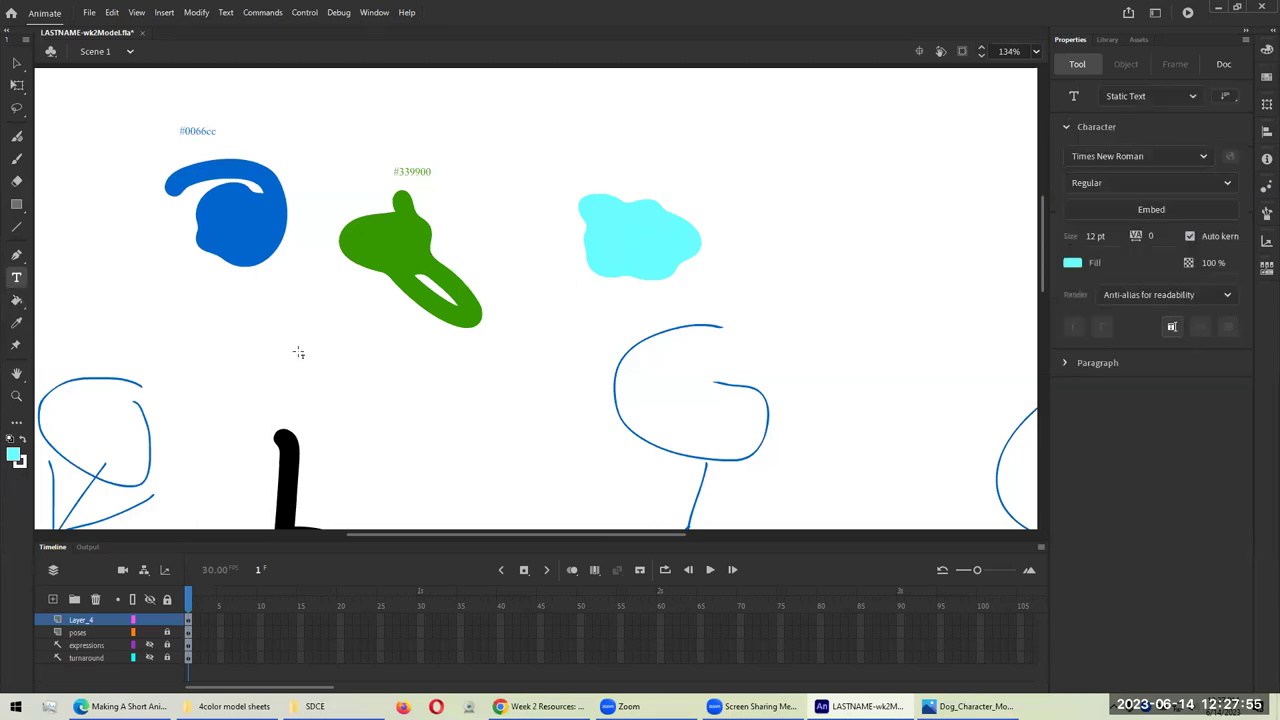
{"action": "left_click", "coordinate": [649, 306]}
{"action": "type", "text": "#66ffff"}
{"action": "key", "text": "BackSpace"}
{"action": "key", "text": "BackSpace"}
{"action": "type", "text": "ff"}
{"action": "key", "text": "BackSpace"}
{"action": "key", "text": "BackSpace"}
{"action": "key", "text": "BackSpace"}
{"action": "key", "text": "BackSpace"}
{"action": "key", "text": "BackSpace"}
{"action": "key", "text": "BackSpace"}
{"action": "key", "text": "BackSpace"}
{"action": "type", "text": "#66ffff"}
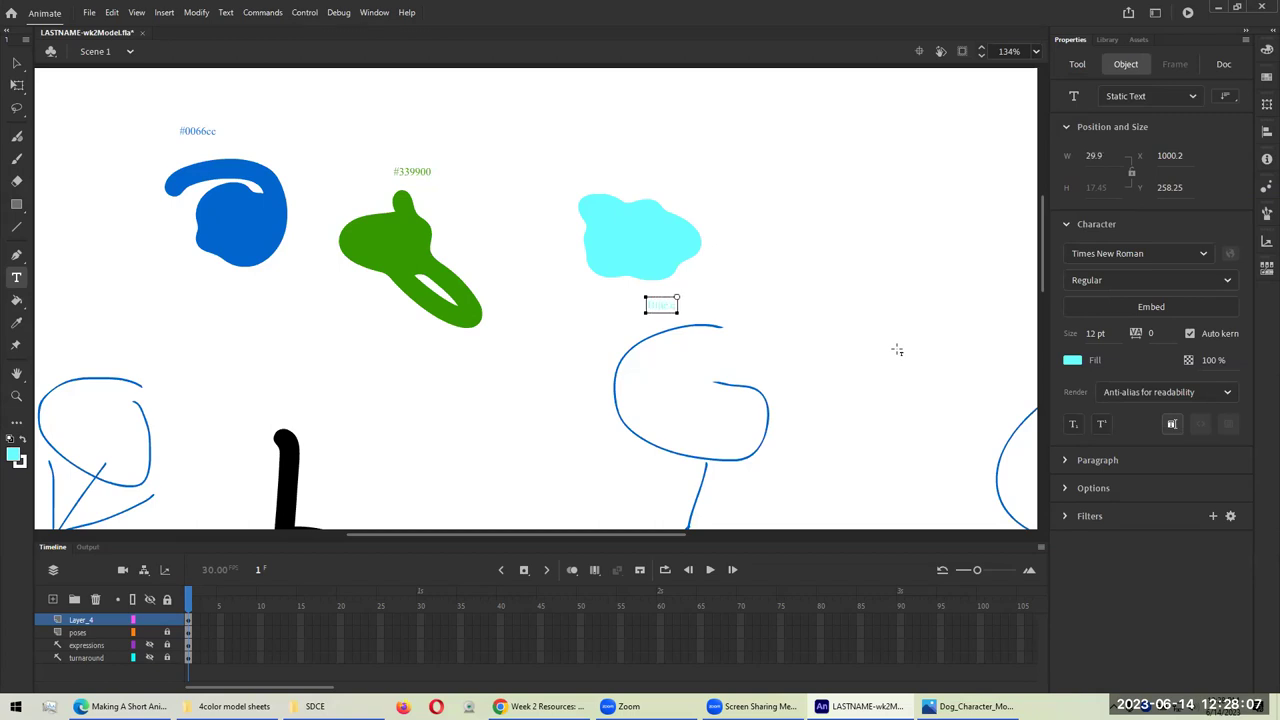
{"action": "key", "text": "Escape"}
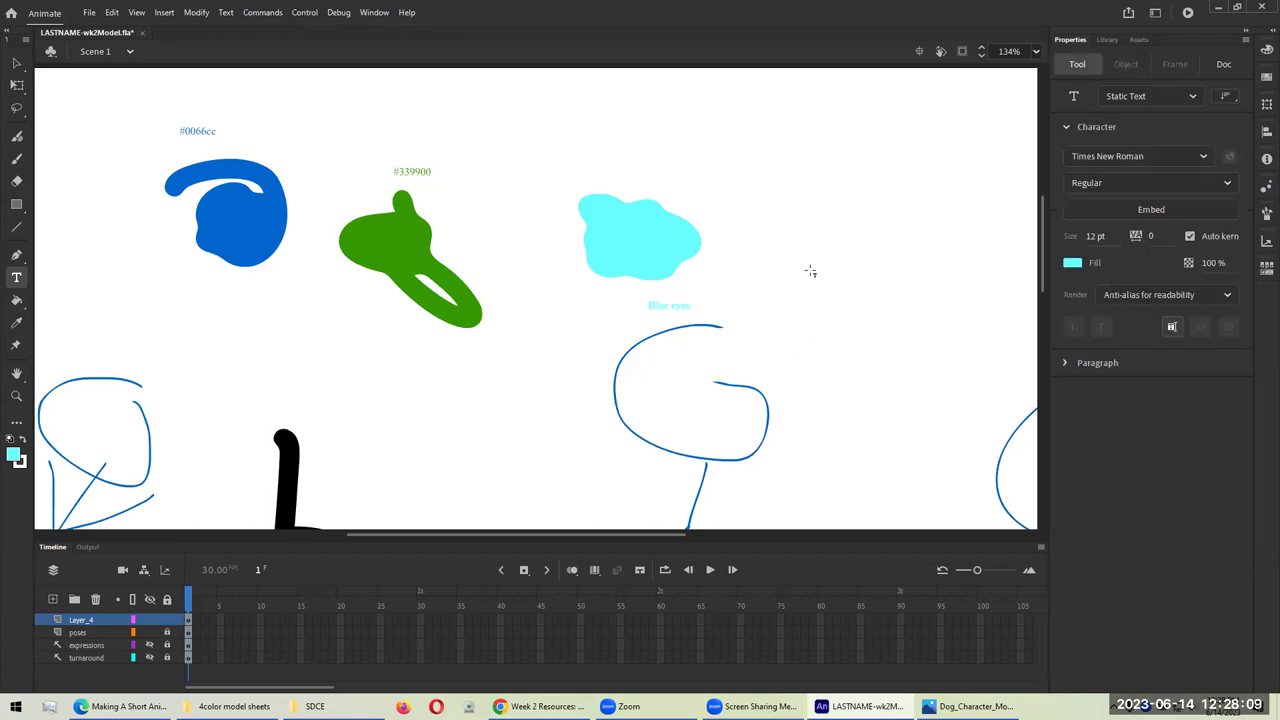
Step: Add a cyan-coloured #66ffff label above the cyan shape
{"action": "left_click", "coordinate": [625, 156]}
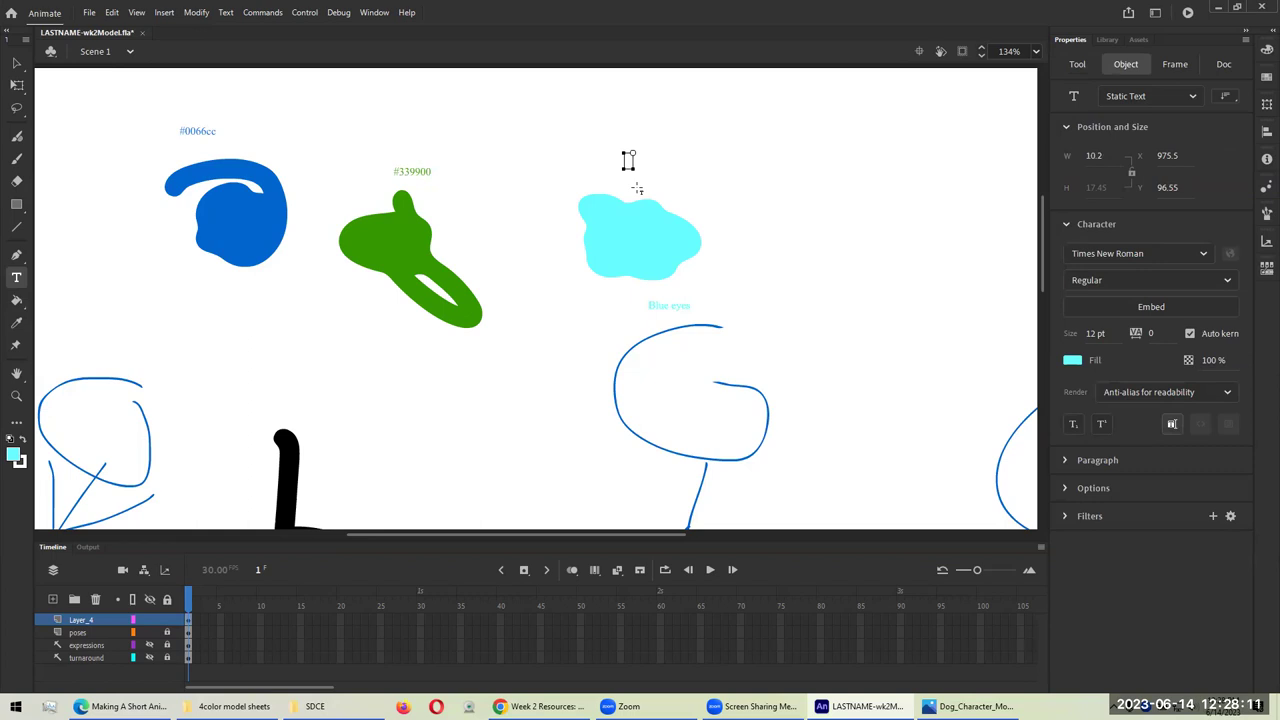
{"action": "left_click", "coordinate": [1072, 360]}
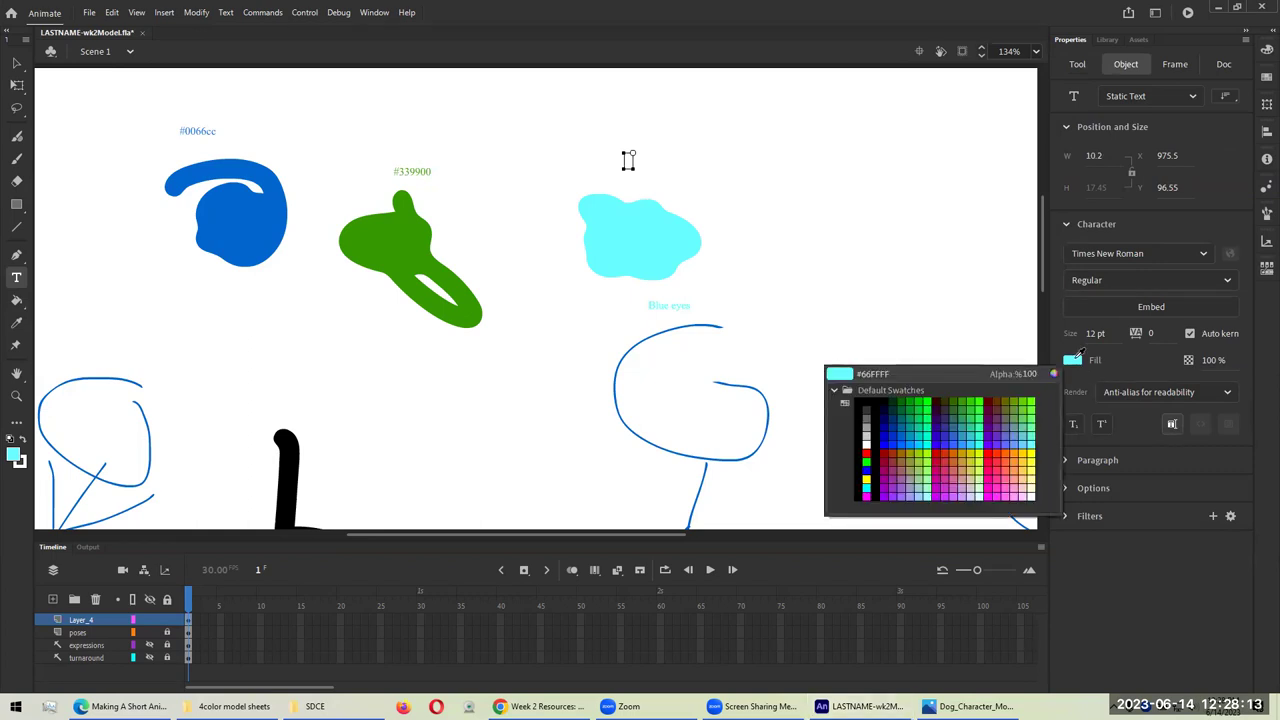
{"action": "left_click", "coordinate": [1073, 359]}
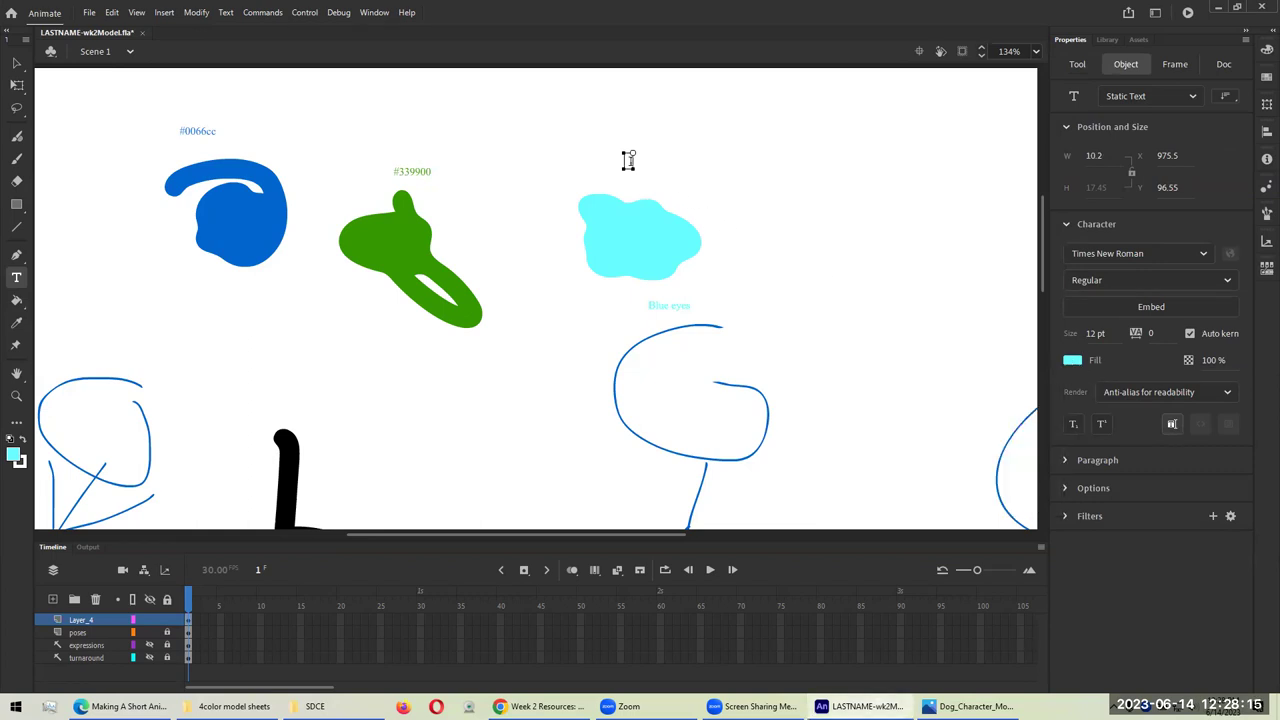
{"action": "type", "text": "#66ffff"}
{"action": "left_click", "coordinate": [749, 245]}
Step: Zoom the stage out to 67% to show all three labelled swatches and the poses
{"action": "key", "text": "v"}
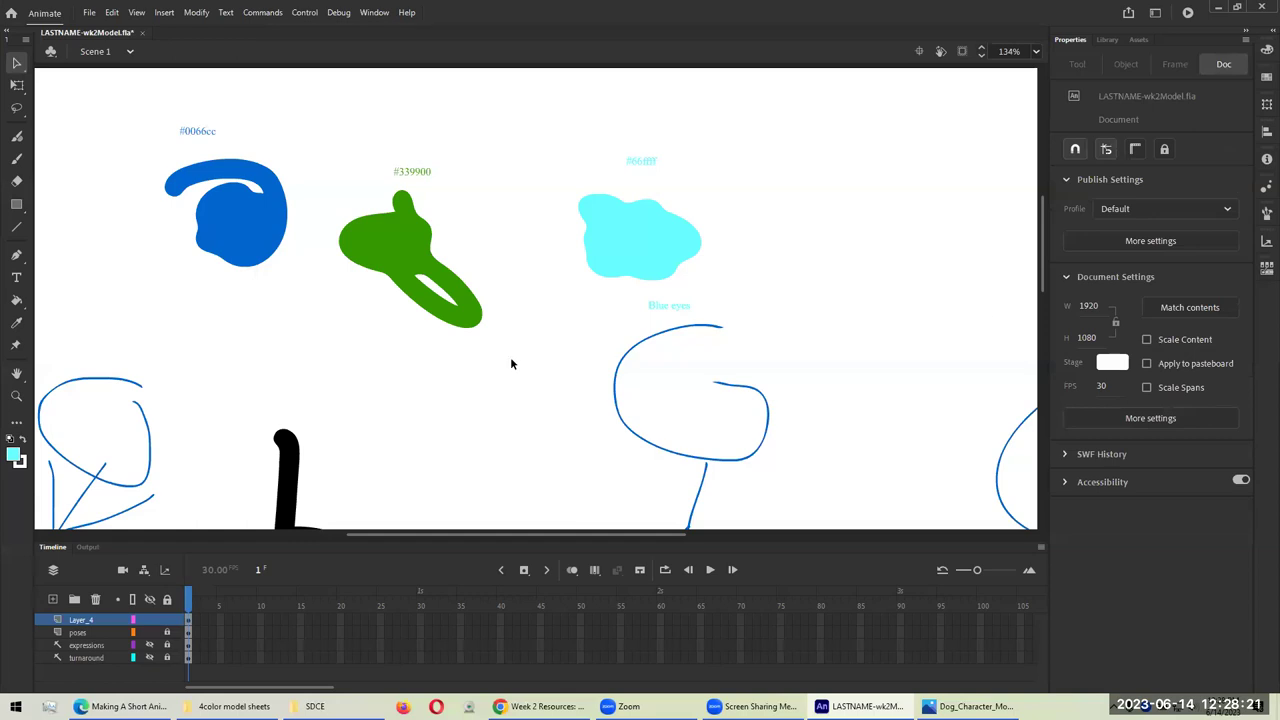
{"action": "scroll", "coordinate": [717, 297], "scroll_direction": "up", "scroll_amount": 3}
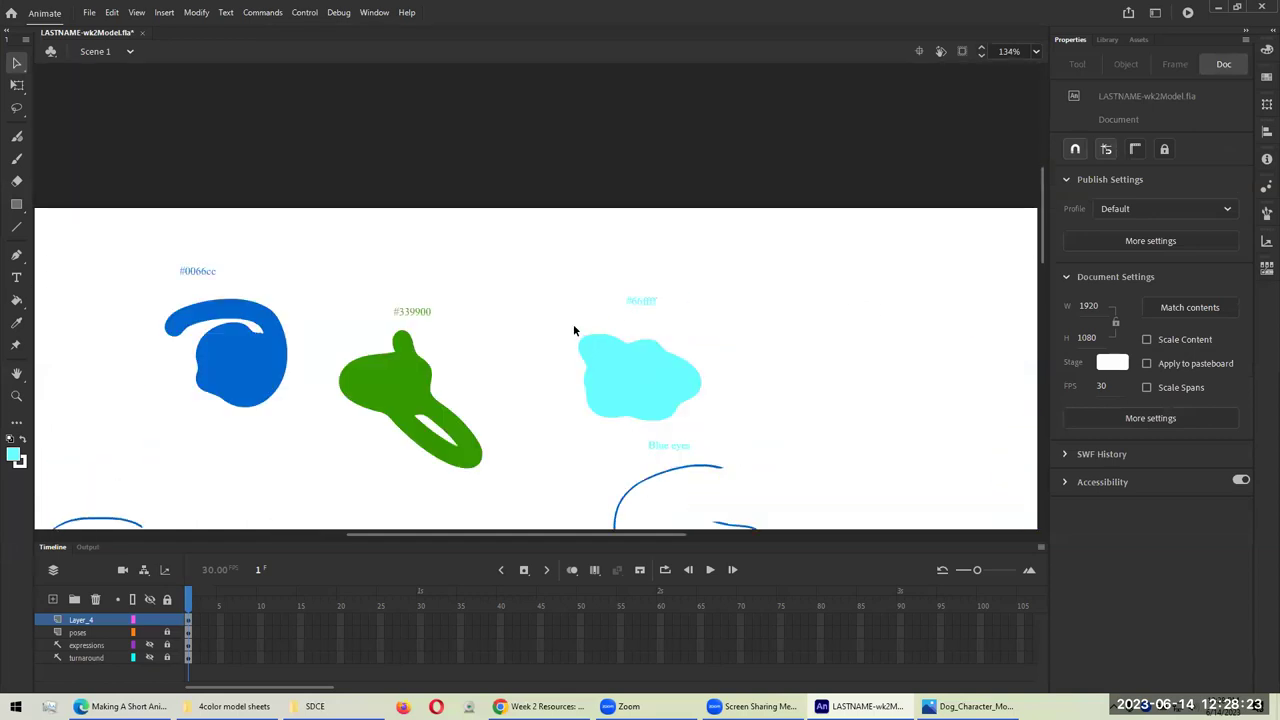
{"action": "scroll", "coordinate": [574, 331], "scroll_direction": "down", "scroll_amount": 3}
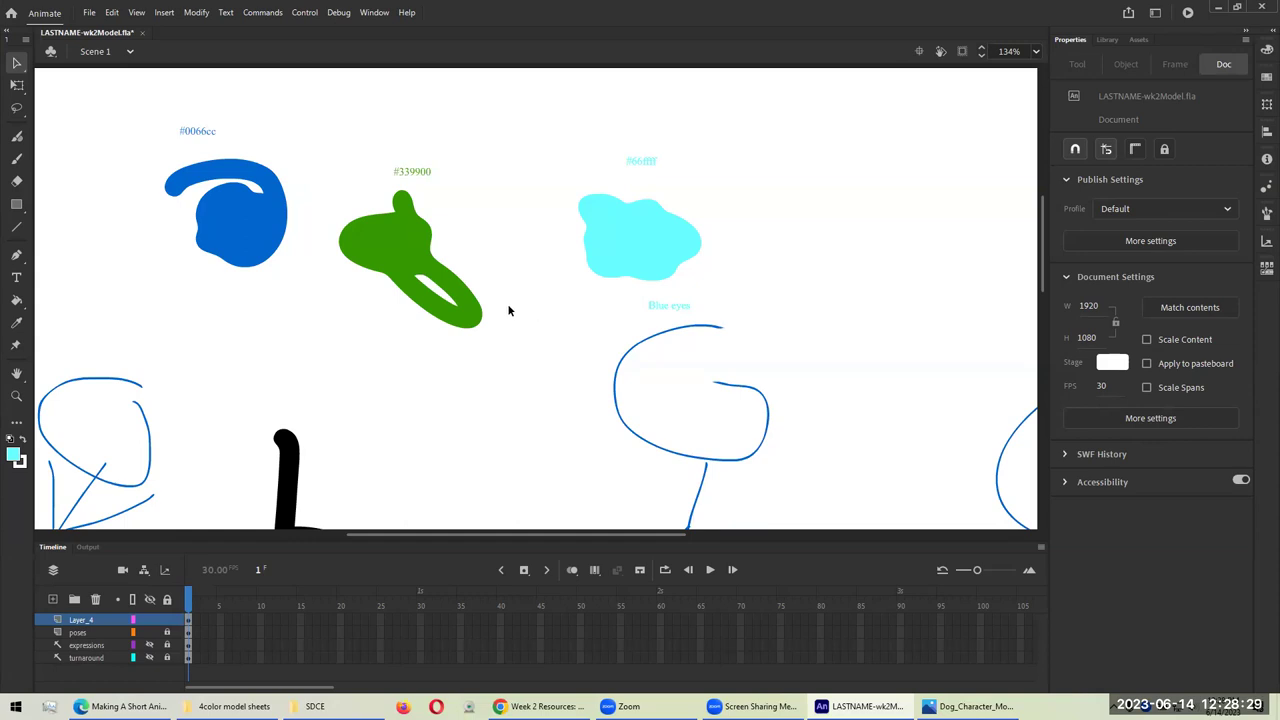
{"action": "key", "text": "ctrl+minus"}
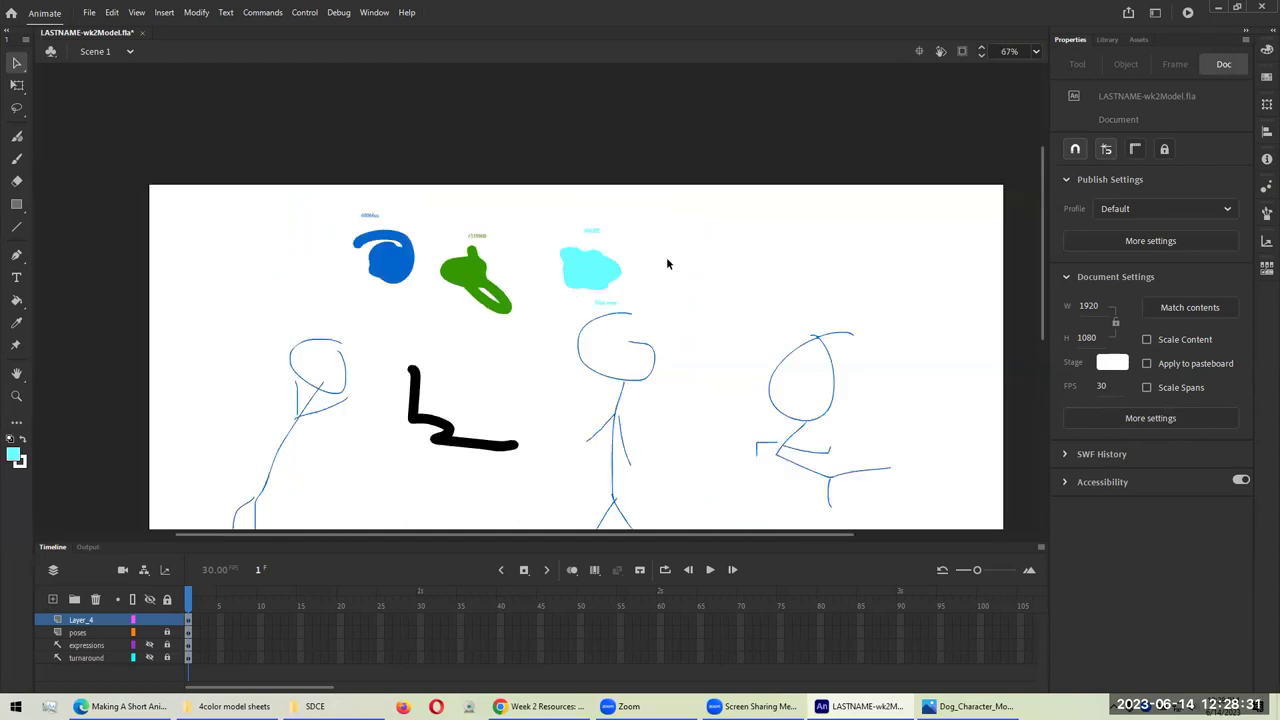
{"action": "scroll", "coordinate": [662, 267], "scroll_direction": "down", "scroll_amount": 3}
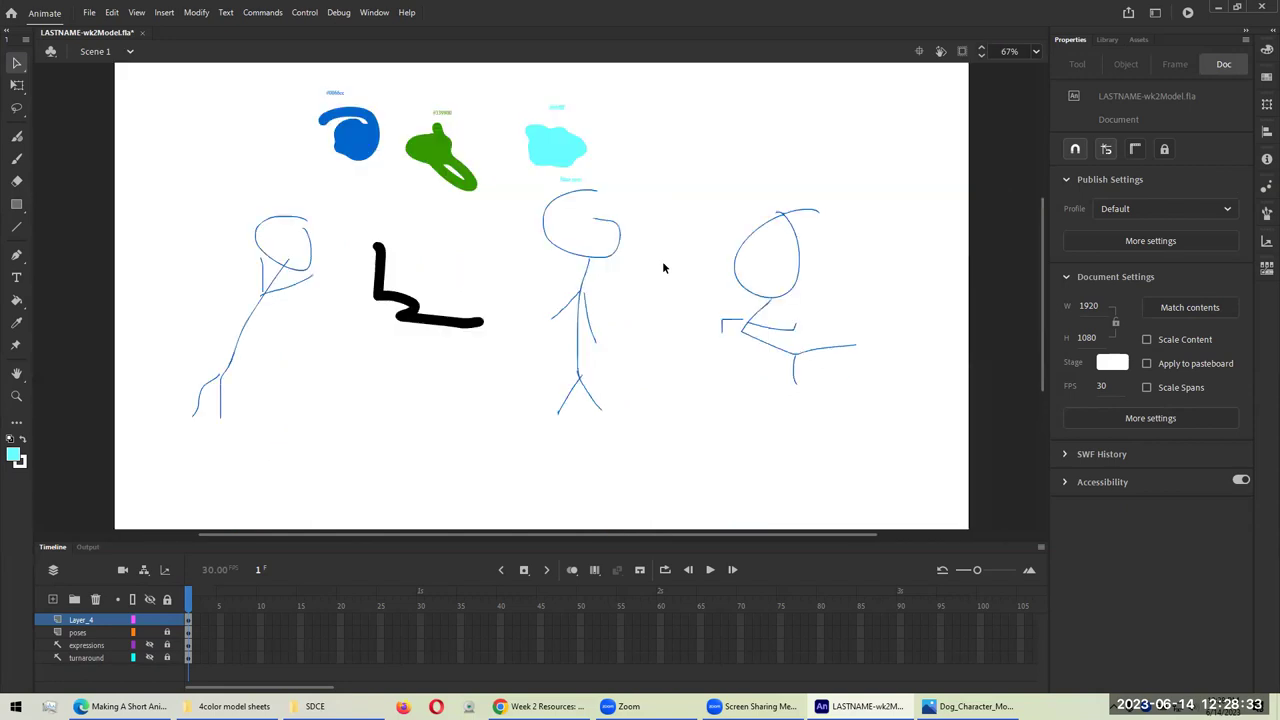
{"action": "left_click", "coordinate": [16, 64]}
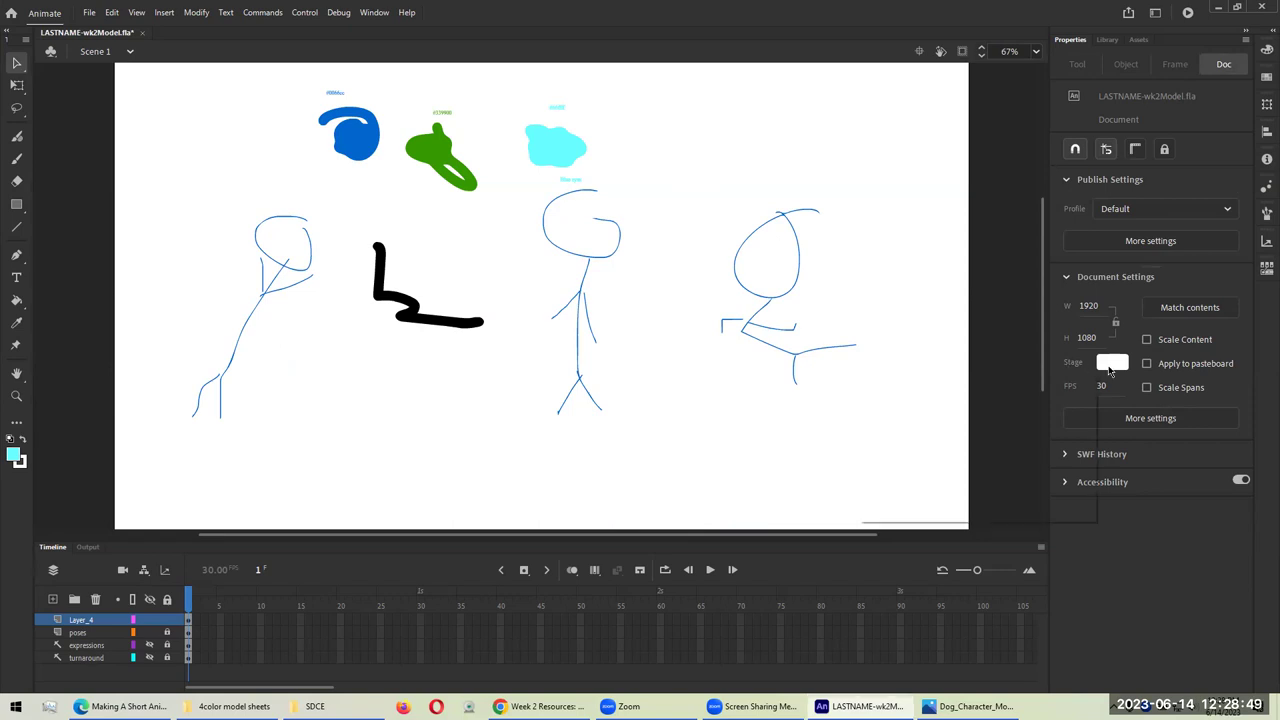
Step: Try a white stage background, then set the stage back to light grey #CCCCCC
{"action": "left_click", "coordinate": [1112, 363]}
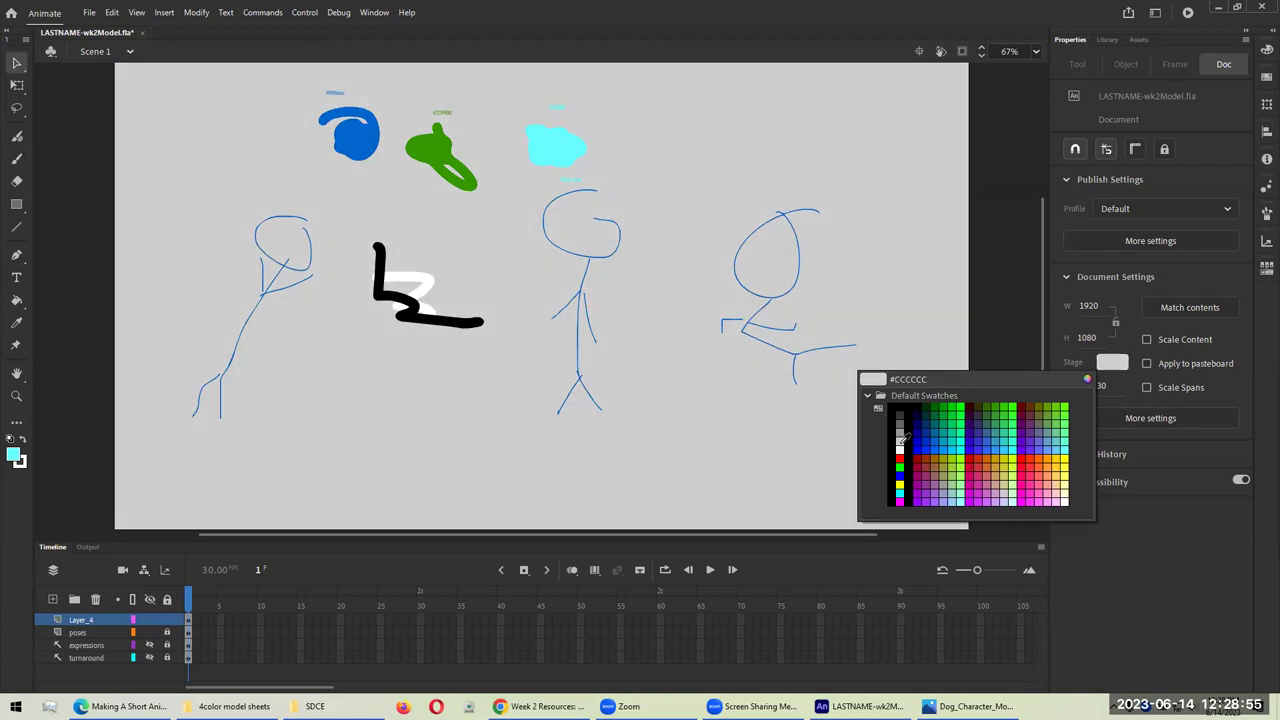
{"action": "left_click", "coordinate": [901, 441]}
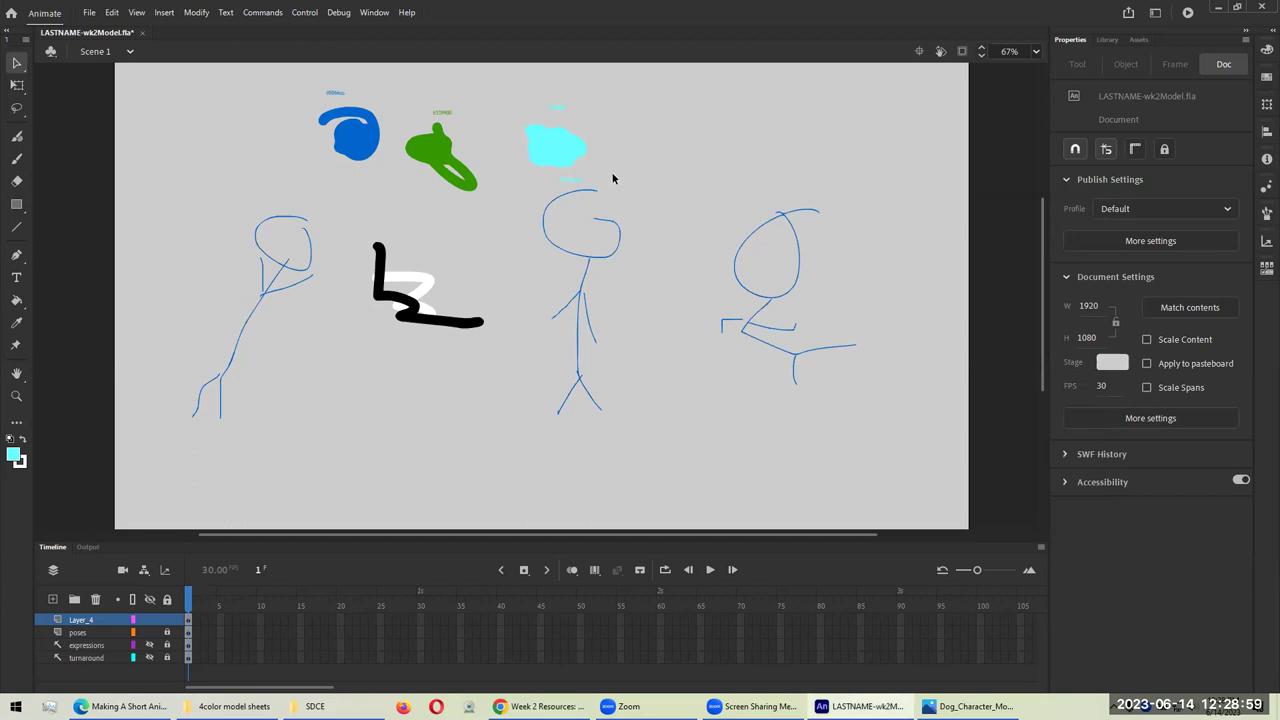
{"action": "scroll", "coordinate": [606, 168], "scroll_direction": "up", "scroll_amount": 5}
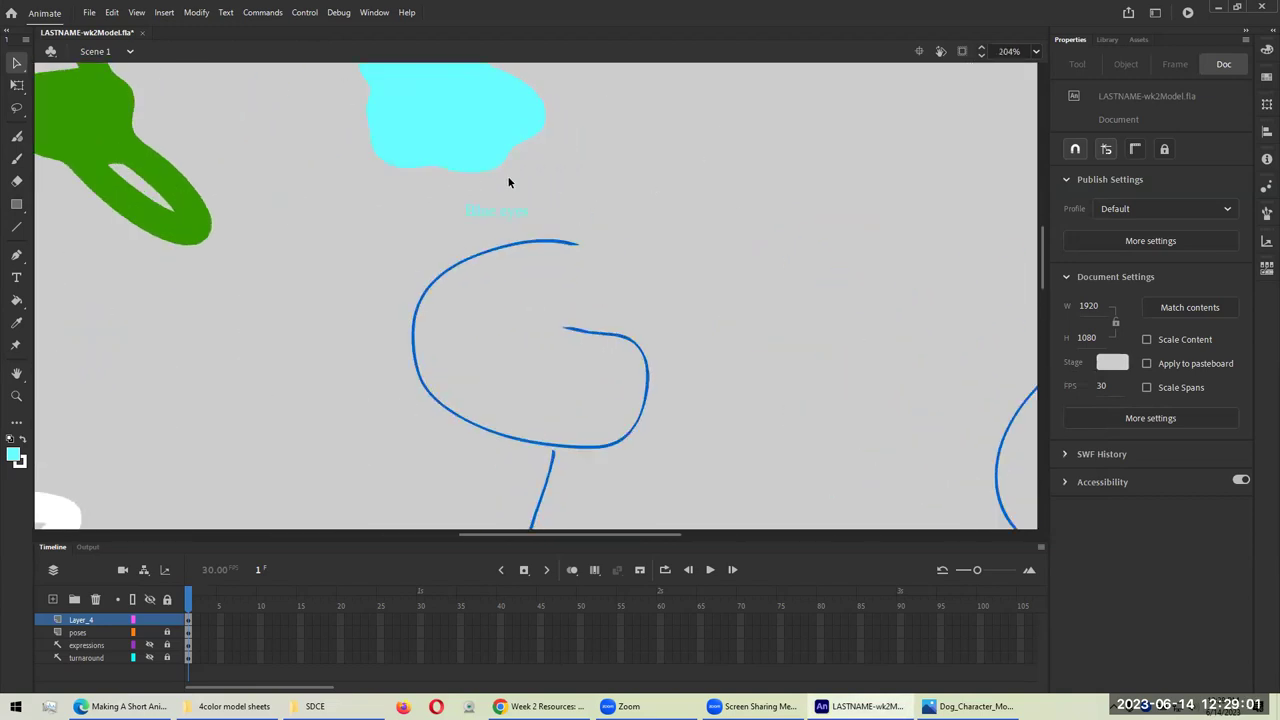
{"action": "scroll", "coordinate": [508, 180], "scroll_direction": "up", "scroll_amount": 3}
{"action": "left_click", "coordinate": [1111, 363]}
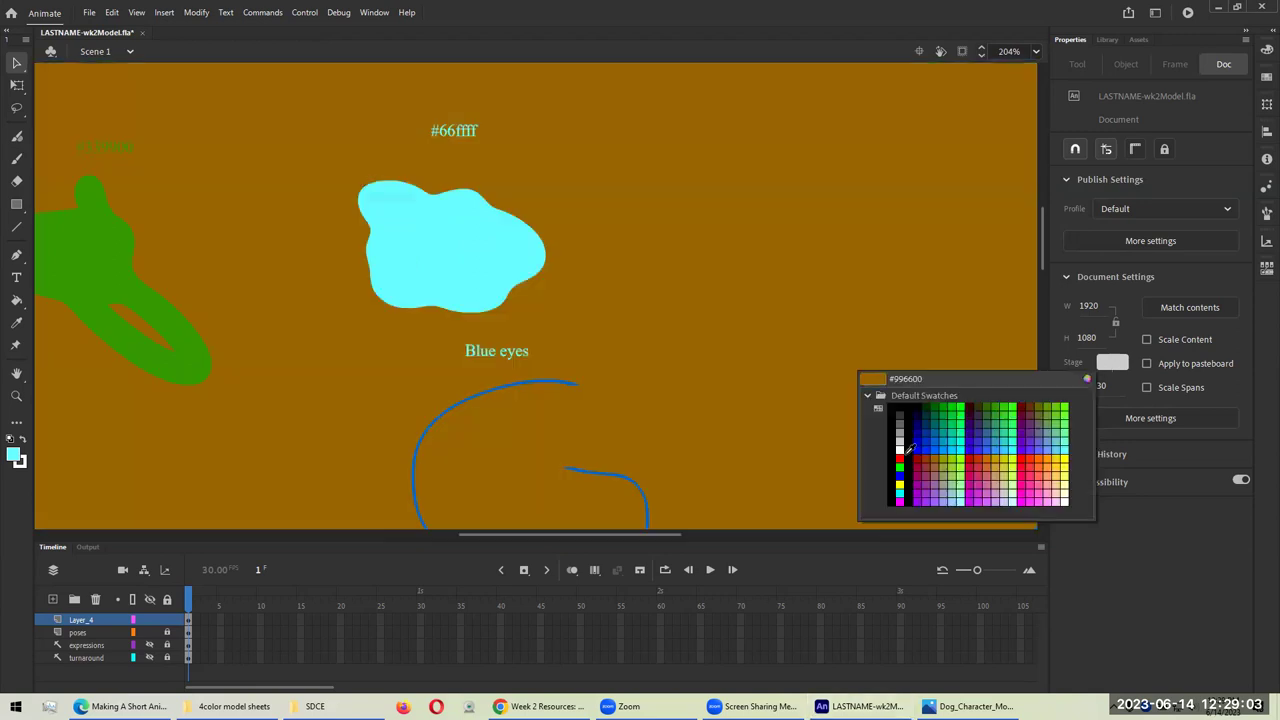
{"action": "left_click", "coordinate": [903, 445]}
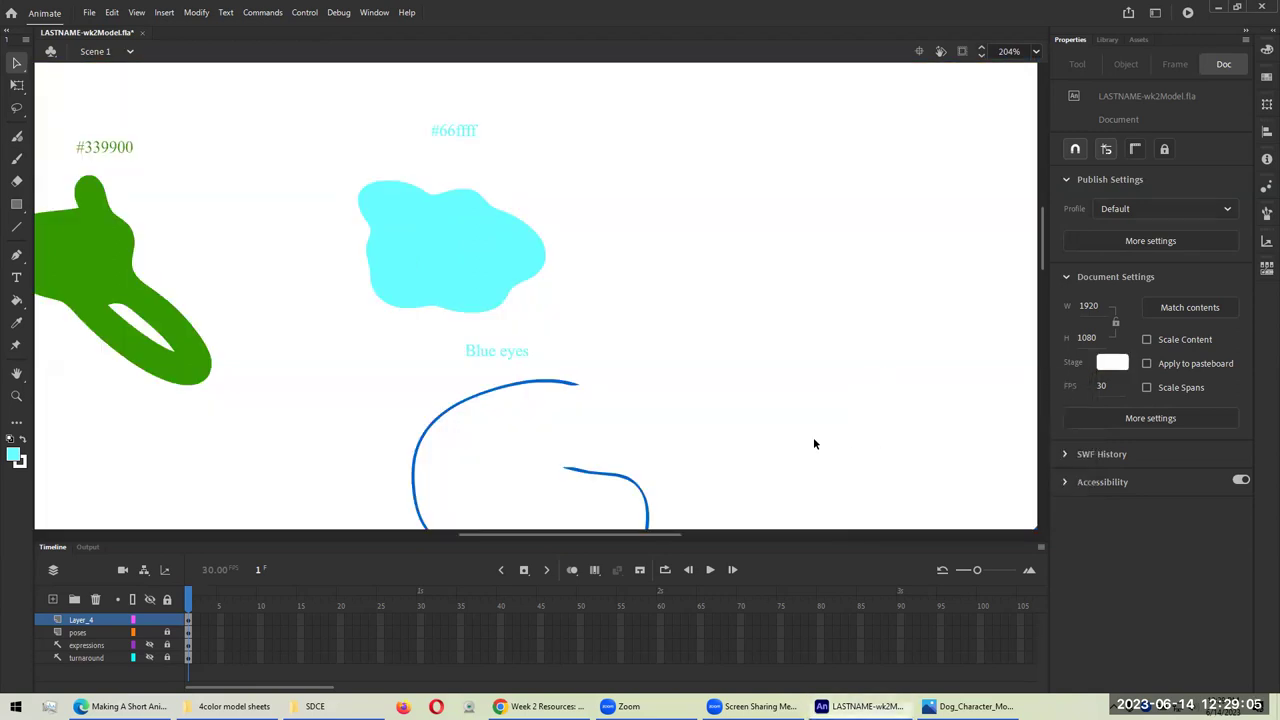
{"action": "left_click", "coordinate": [1111, 363]}
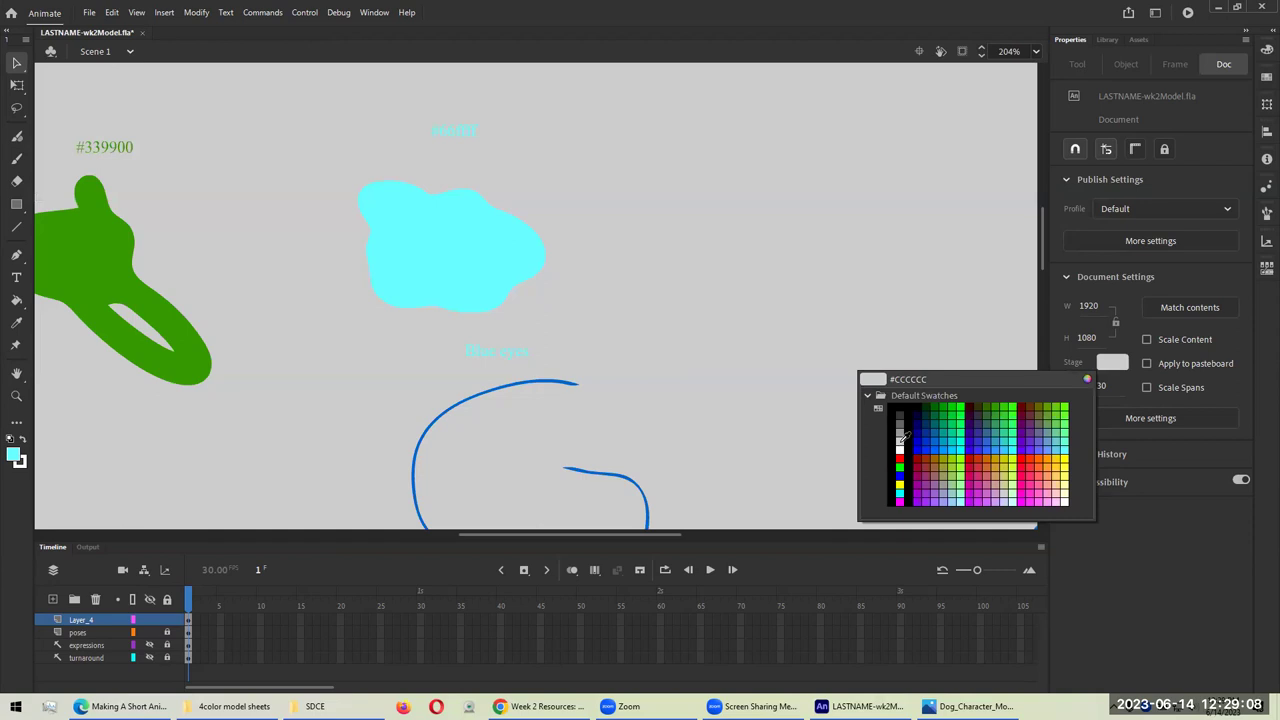
{"action": "left_click", "coordinate": [902, 440]}
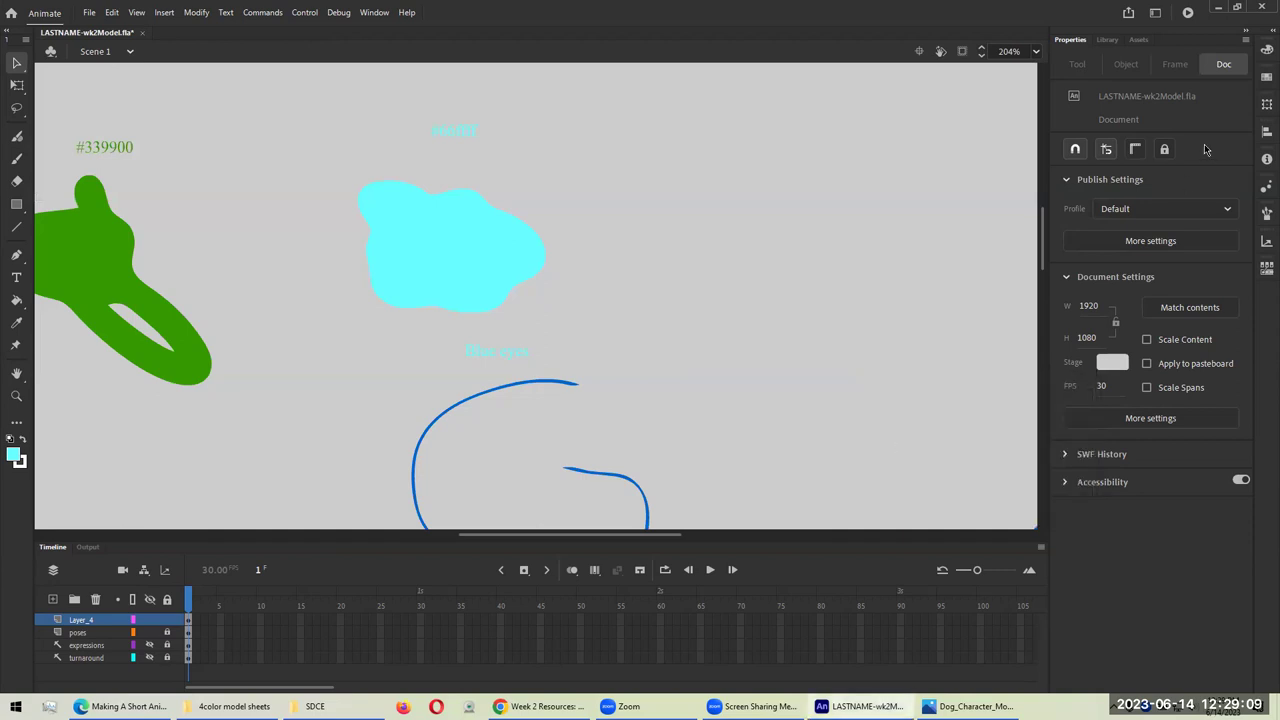
Step: Lighten the fill colour from #66FFFF to pale cyan #D3FFFF in the Color panel
{"action": "left_click", "coordinate": [1264, 51]}
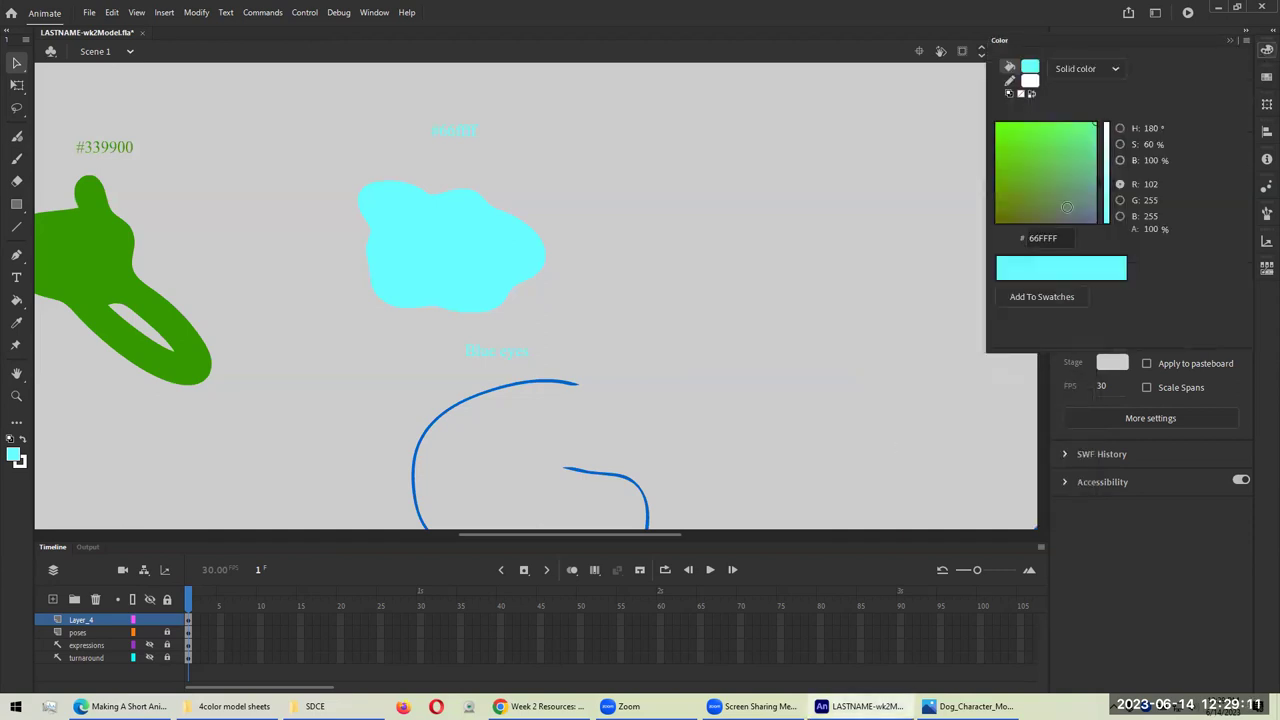
{"action": "left_click", "coordinate": [1108, 141]}
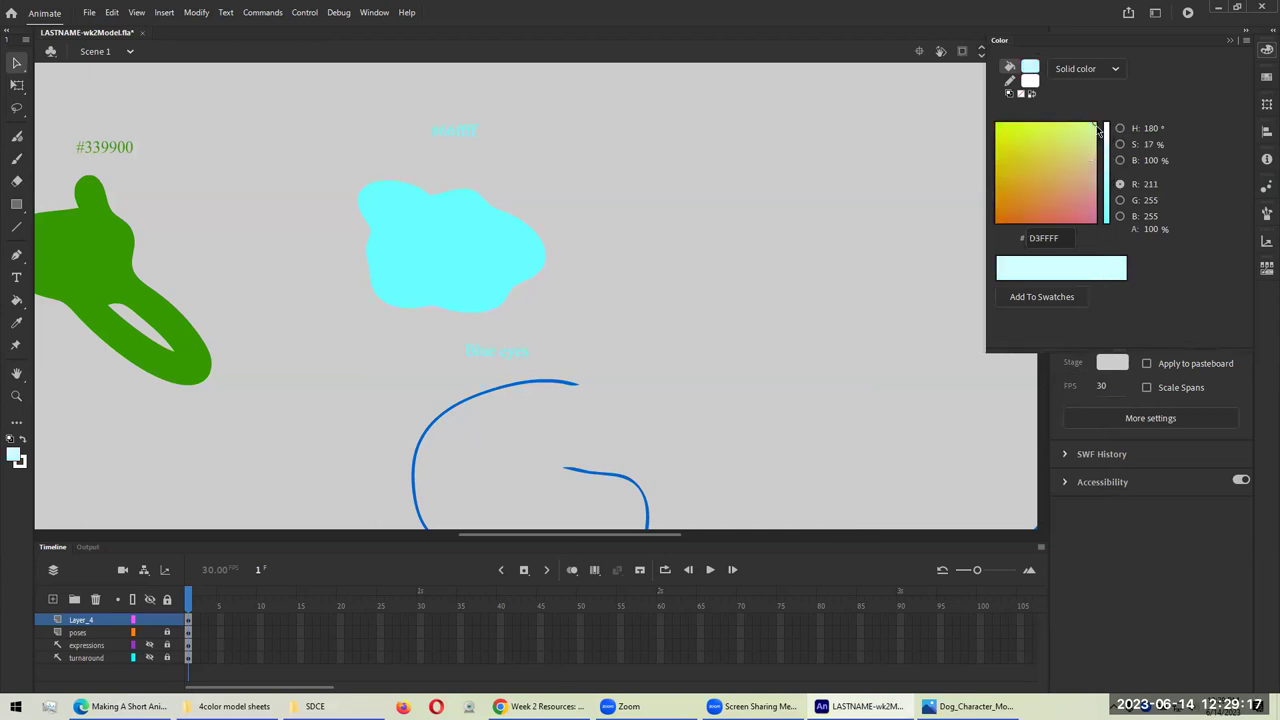
{"action": "left_click", "coordinate": [774, 313]}
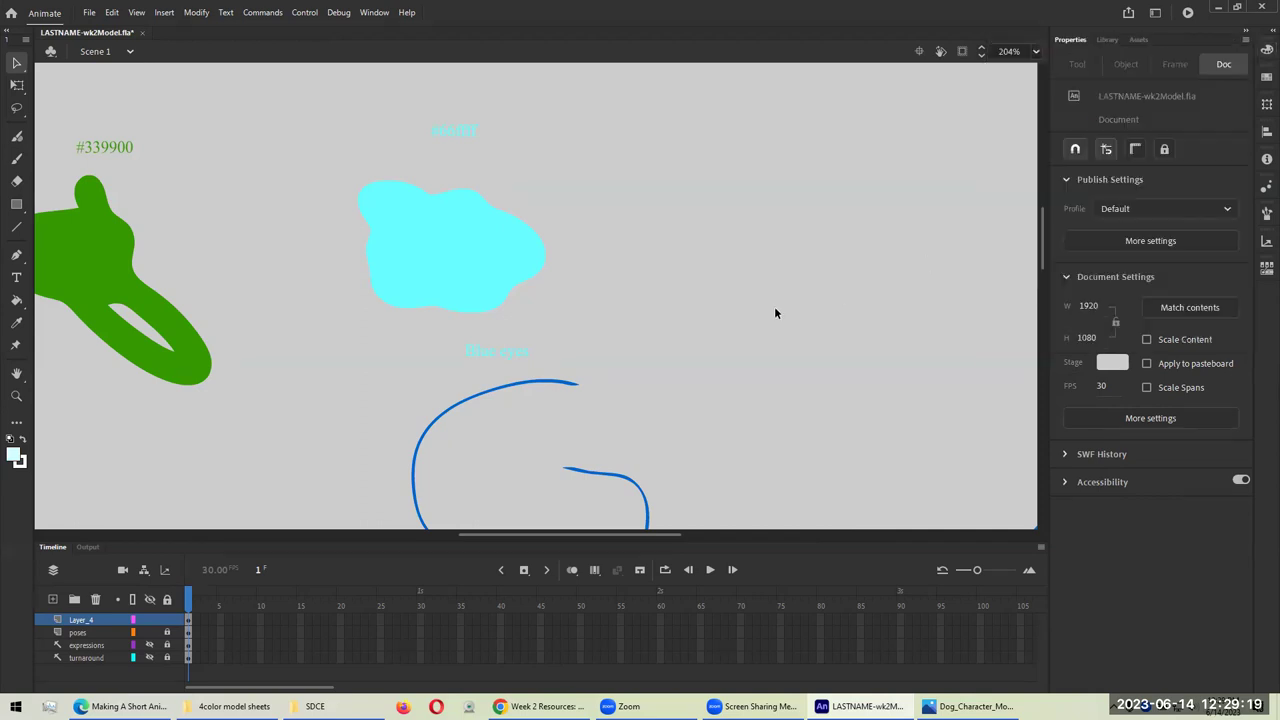
{"action": "scroll", "coordinate": [774, 313], "scroll_direction": "down", "scroll_amount": 5}
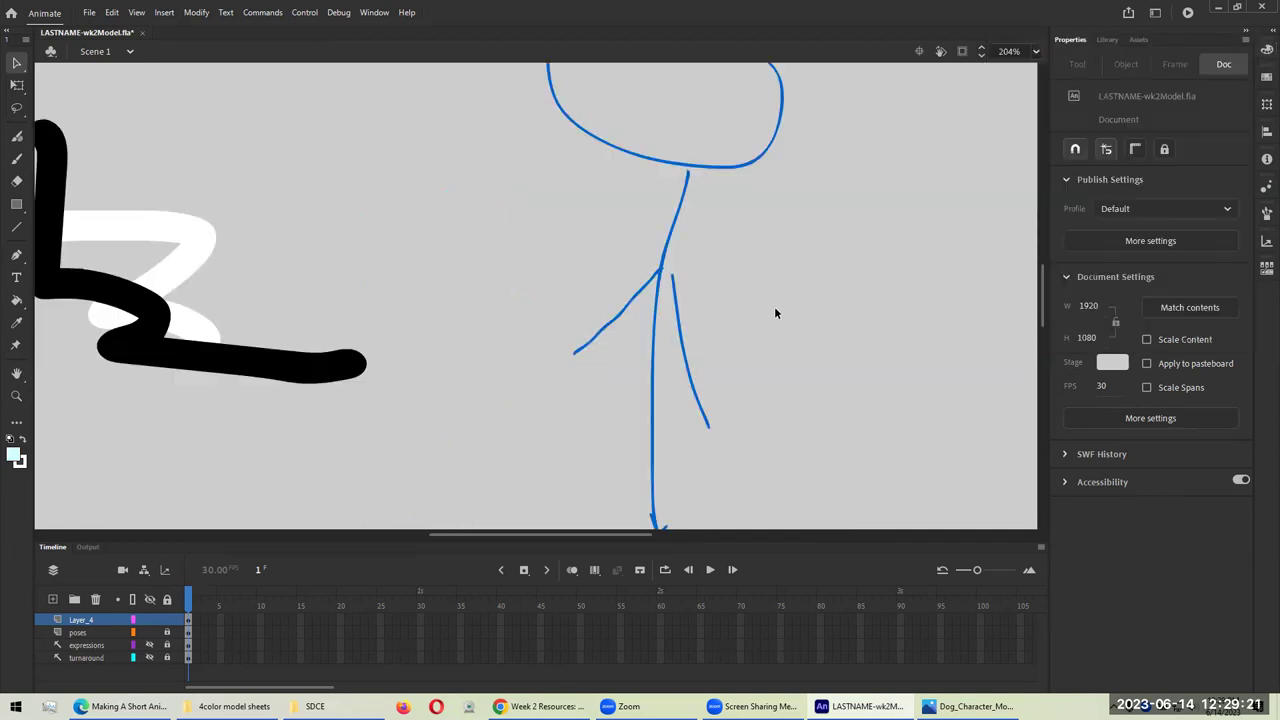
{"action": "key", "text": "ctrl+minus"}
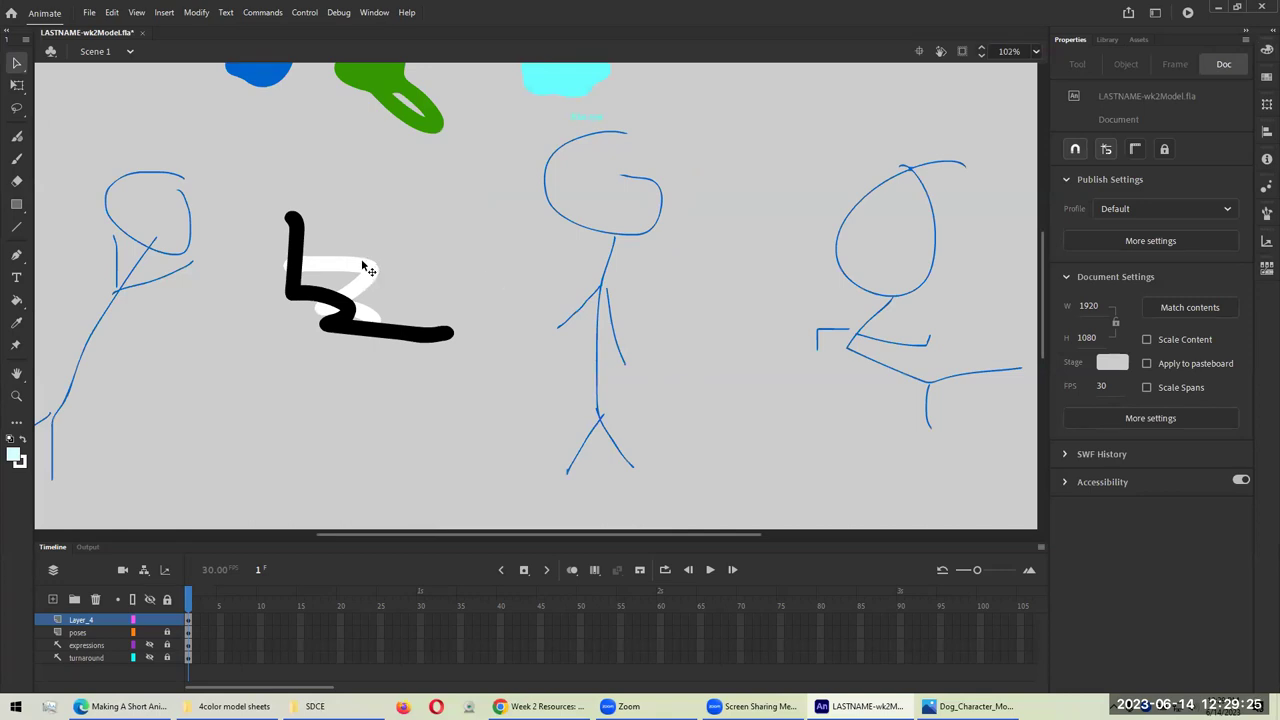
{"action": "left_click", "coordinate": [1112, 364]}
{"action": "left_click", "coordinate": [900, 449]}
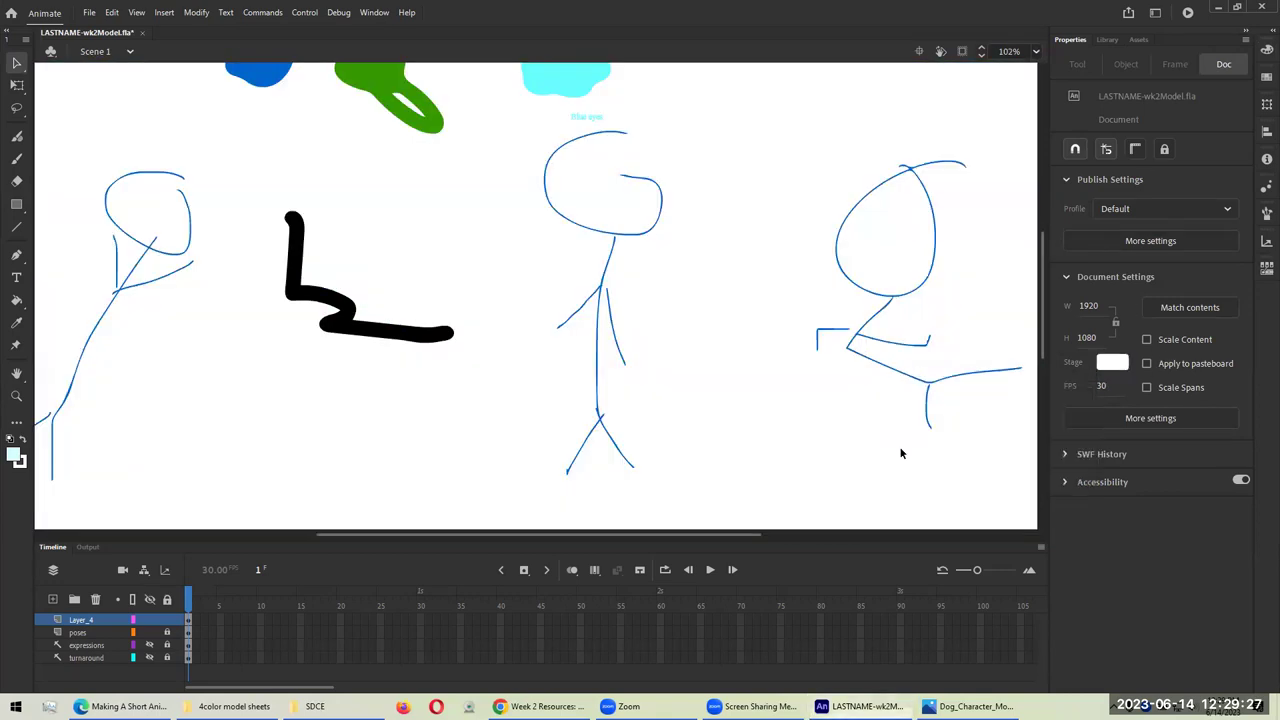
{"action": "left_click", "coordinate": [1112, 363]}
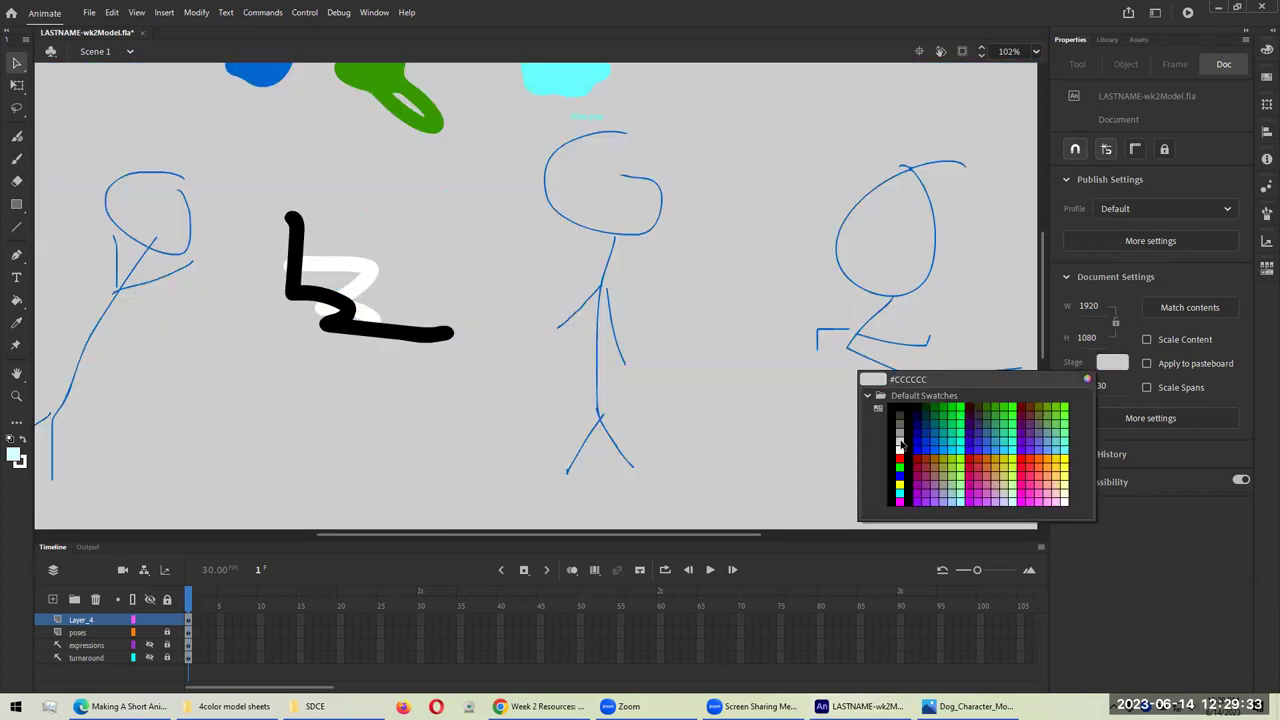
{"action": "left_click", "coordinate": [896, 432]}
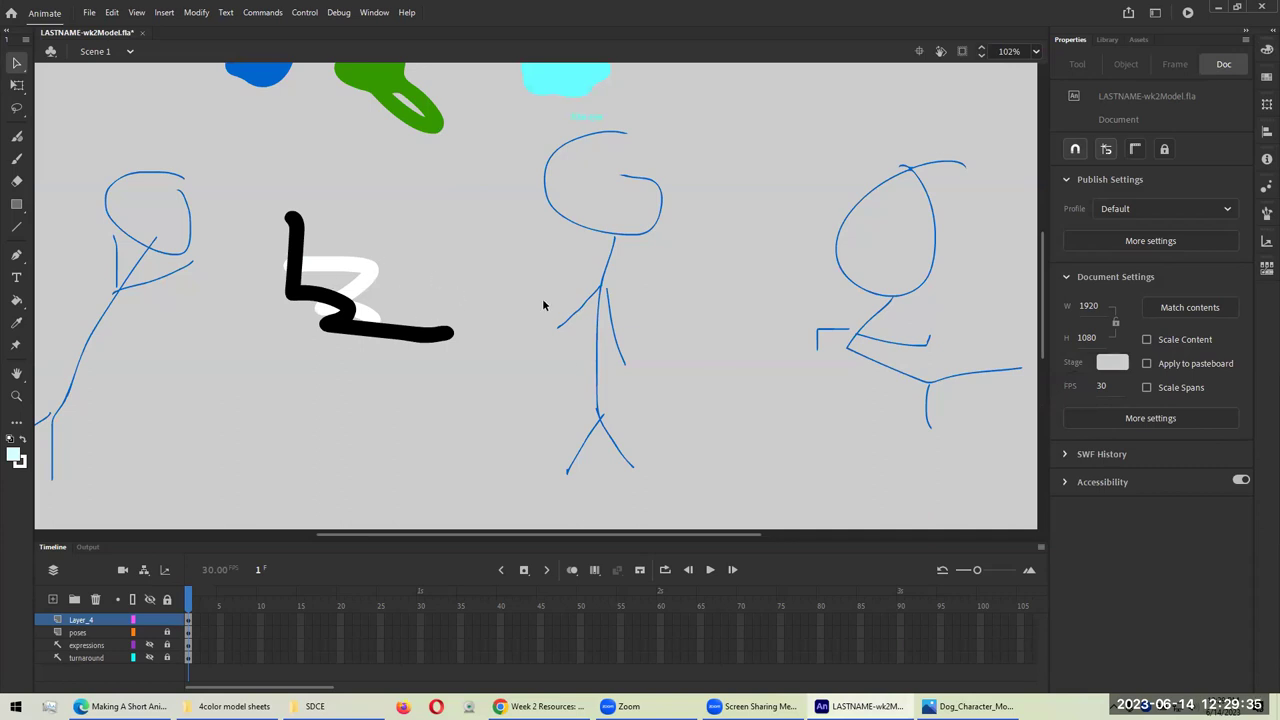
{"action": "scroll", "coordinate": [543, 305], "scroll_direction": "down", "scroll_amount": 3}
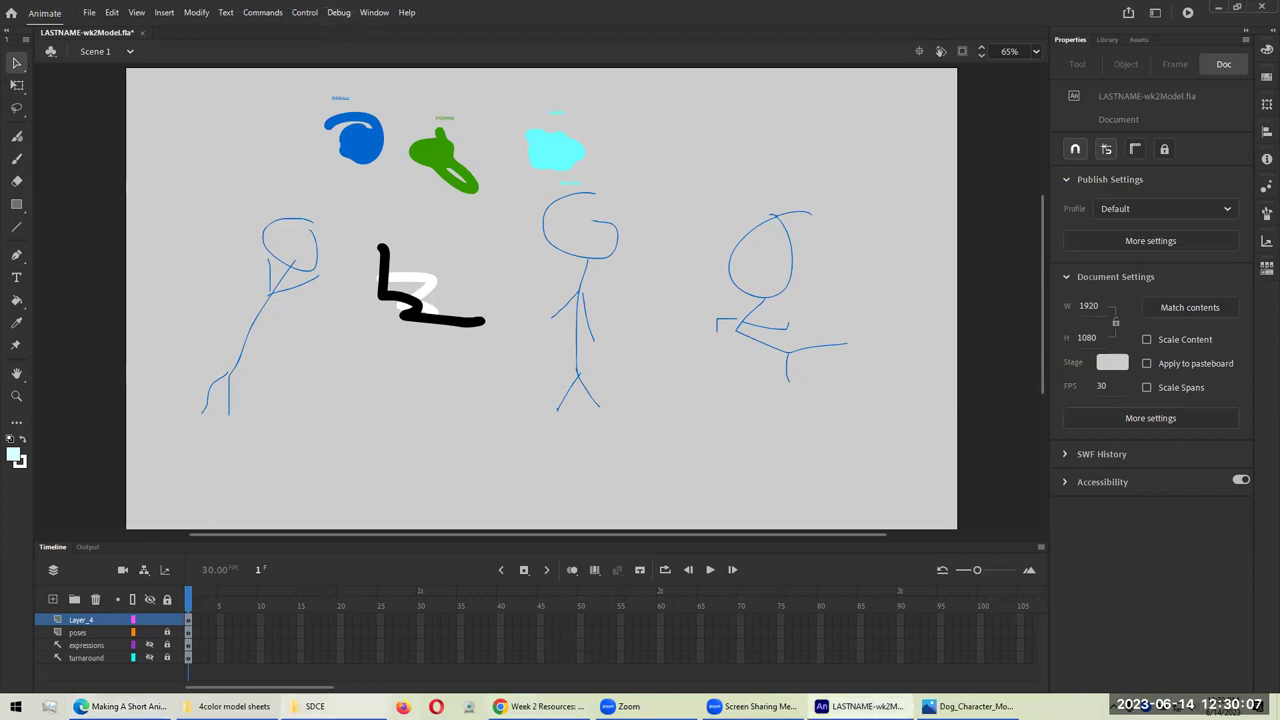
Step: Open the Lady Ice model sheet, the first image in the 5description model sheets folder
{"action": "left_click", "coordinate": [234, 706]}
{"action": "key", "text": "alt+Left"}
{"action": "double_click", "coordinate": [523, 352]}
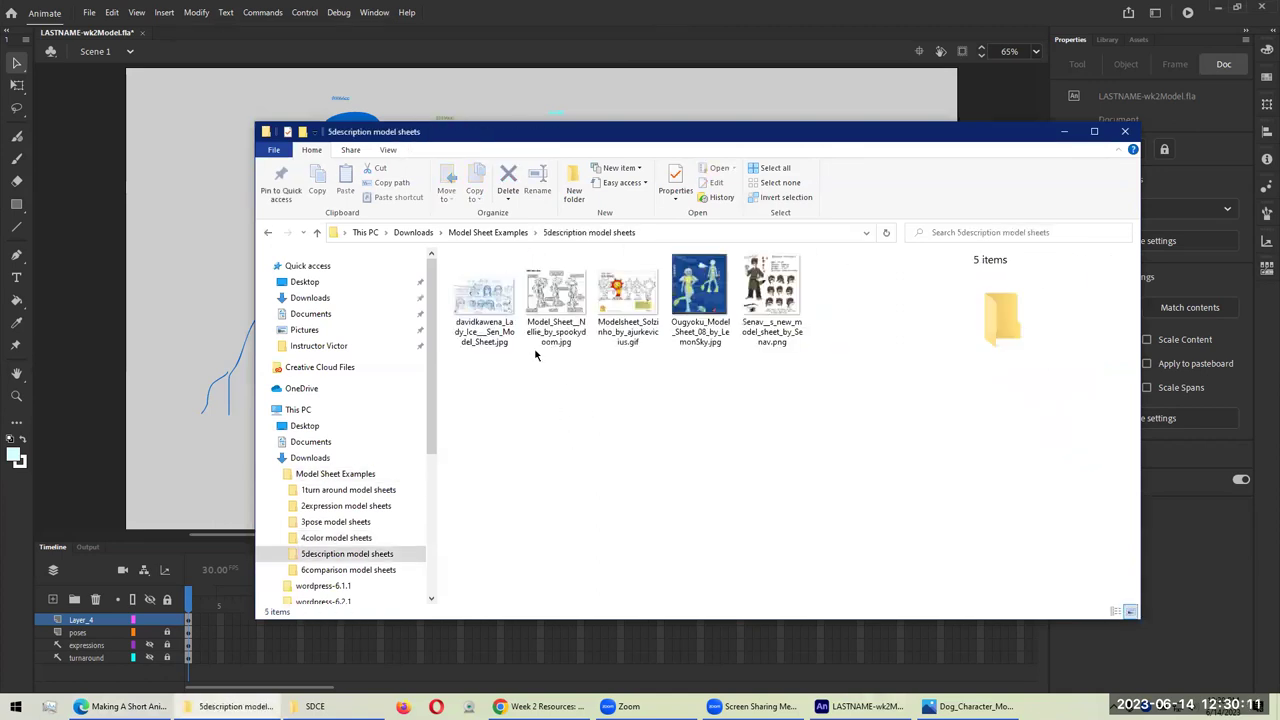
{"action": "double_click", "coordinate": [478, 335]}
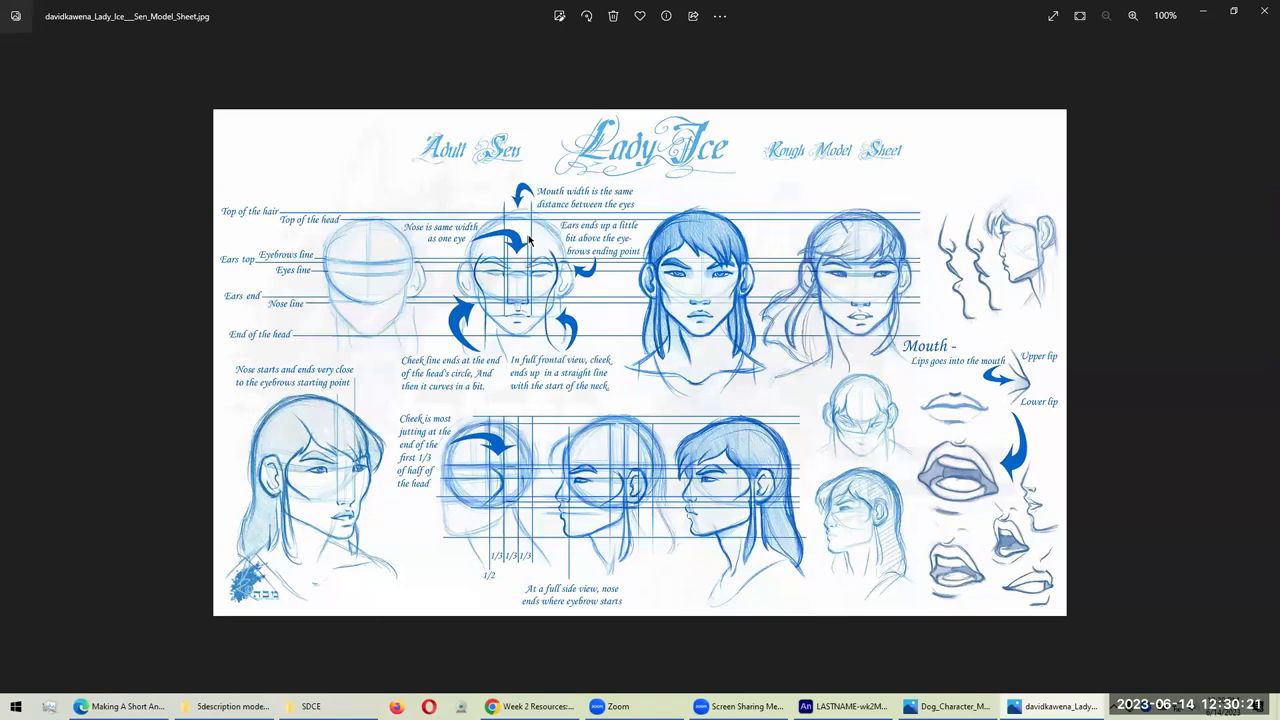
Step: Zoom into the Lady Ice model sheet to study its details, then zoom back out
{"action": "scroll", "coordinate": [535, 240], "scroll_direction": "up", "scroll_amount": 3}
{"action": "scroll", "coordinate": [531, 240], "scroll_direction": "up", "scroll_amount": 2}
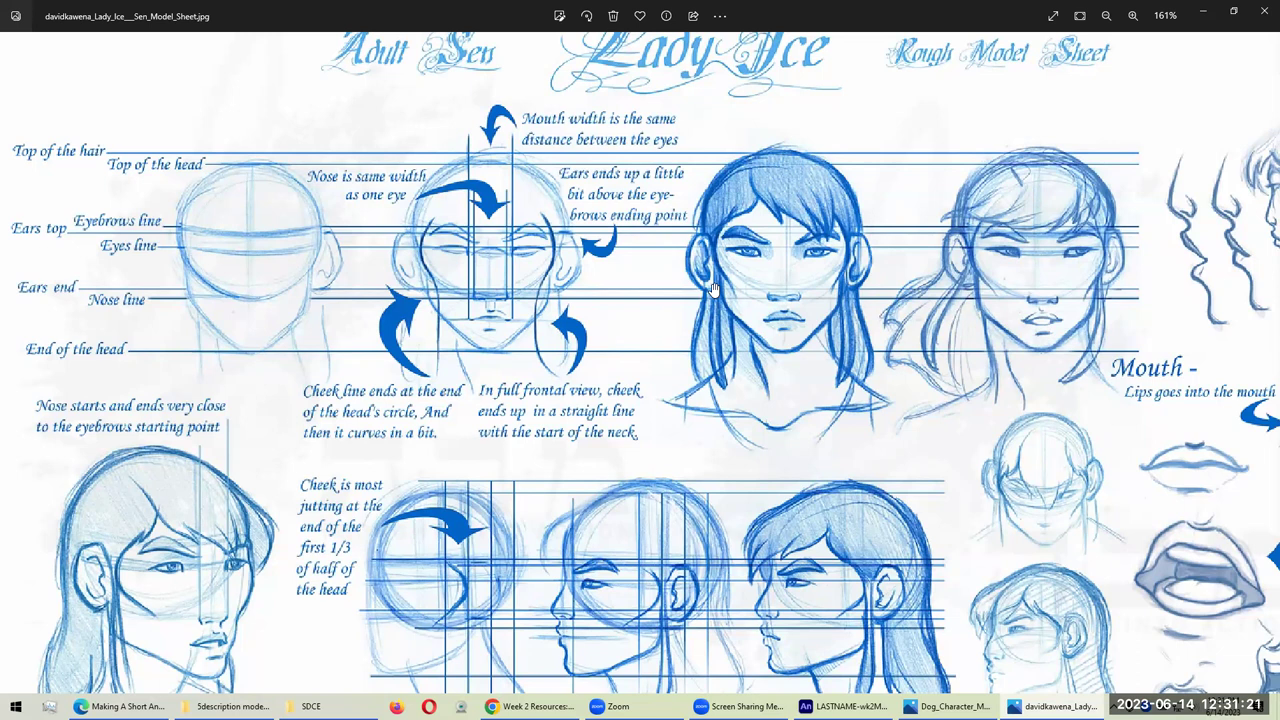
{"action": "scroll", "coordinate": [697, 248], "scroll_direction": "down", "scroll_amount": 3}
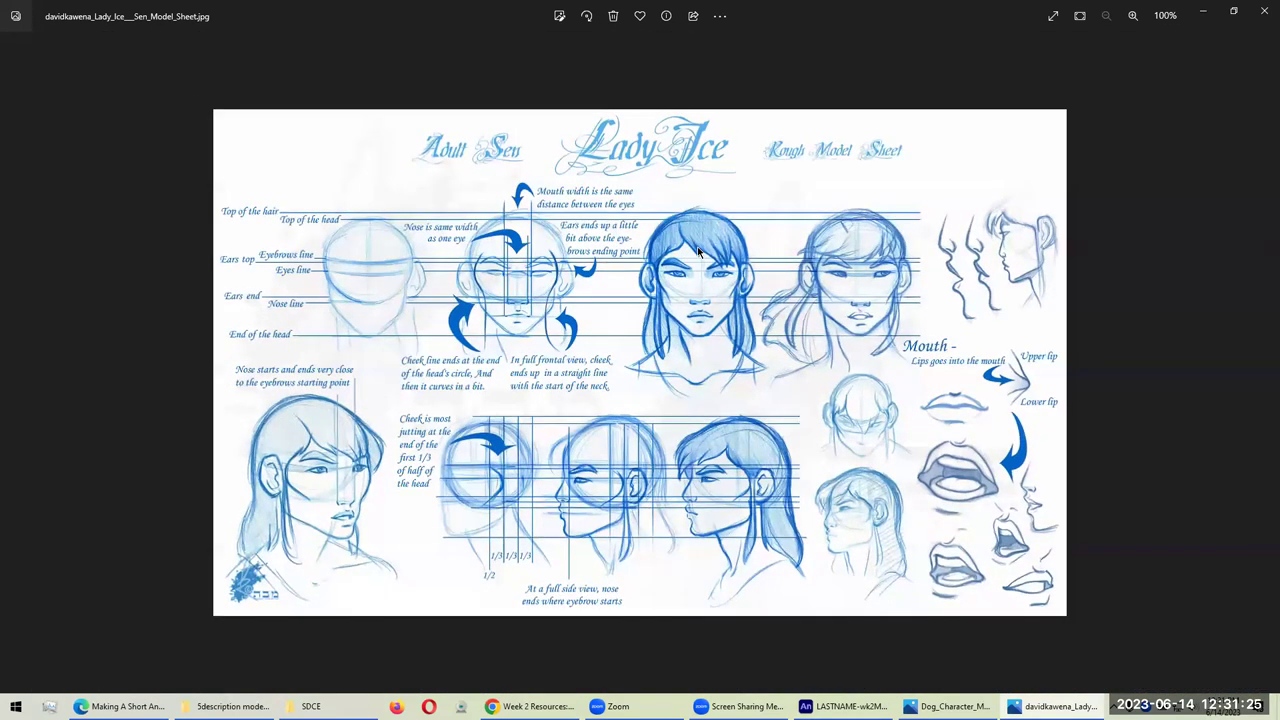
{"action": "key", "text": "Right"}
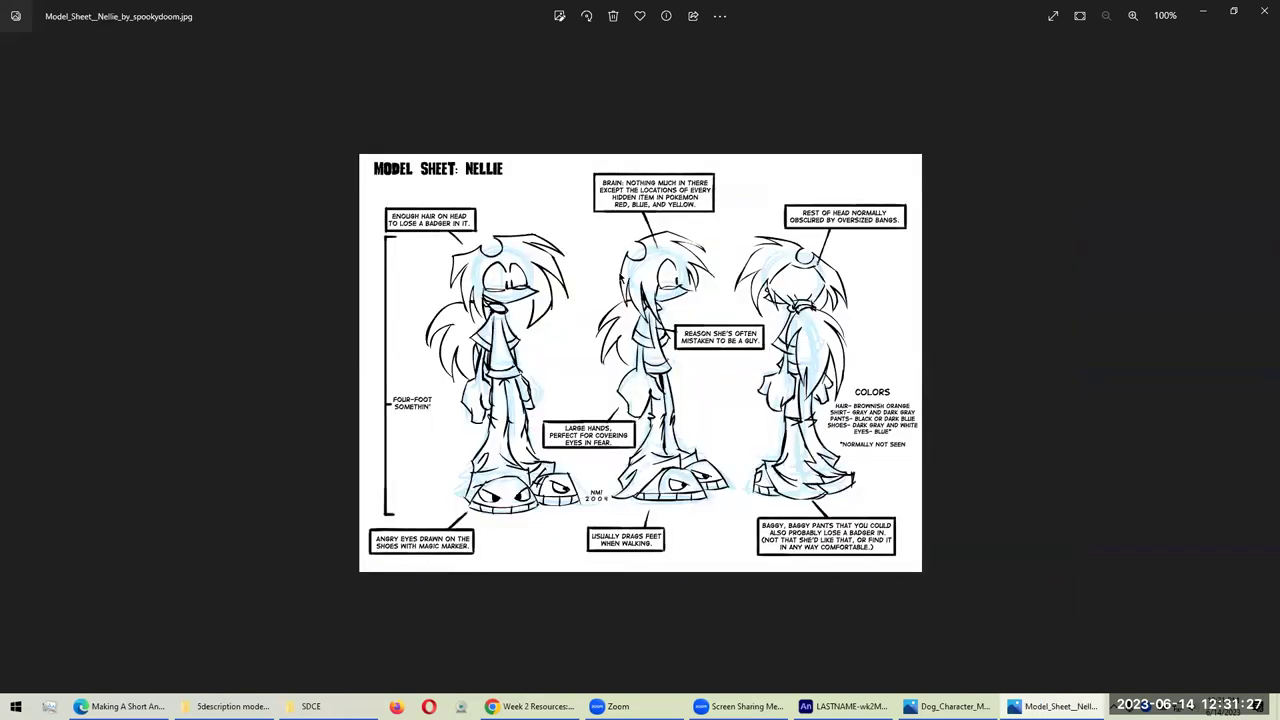
{"action": "scroll", "coordinate": [620, 288], "scroll_direction": "up", "scroll_amount": 1}
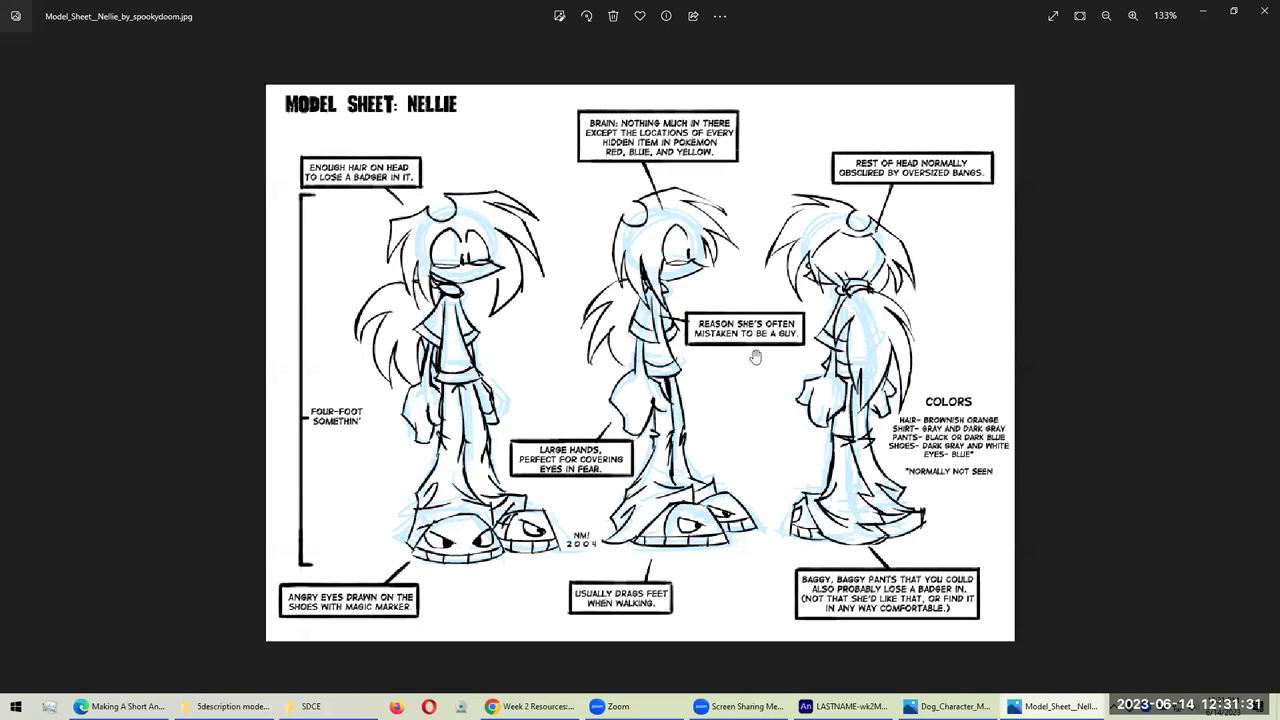
{"action": "key", "text": "ctrl+plus"}
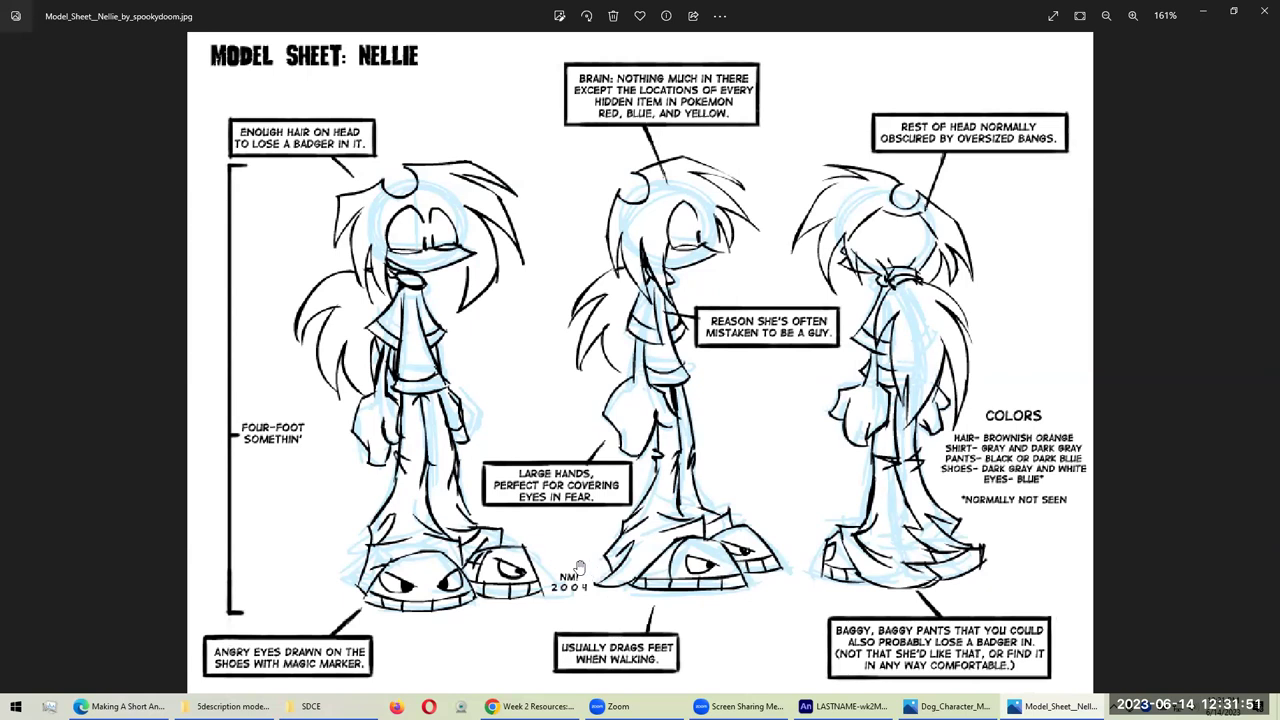
{"action": "scroll", "coordinate": [1042, 444], "scroll_direction": "up", "scroll_amount": 1}
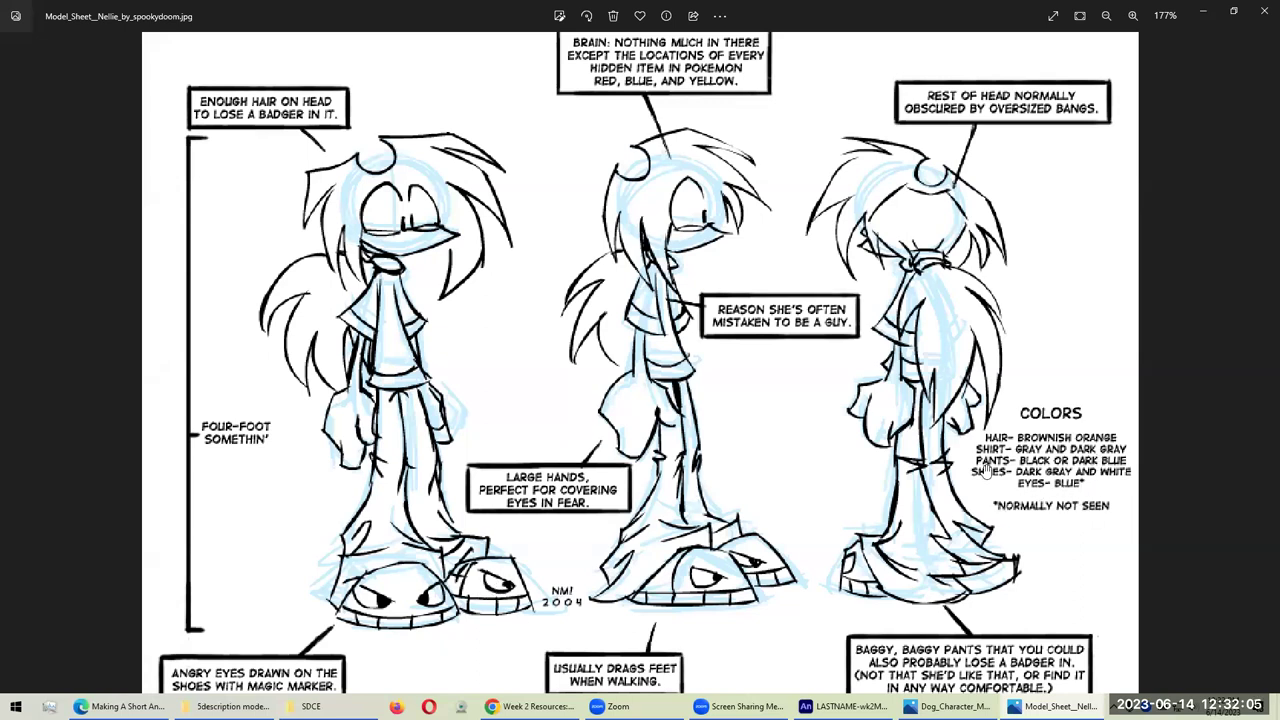
{"action": "scroll", "coordinate": [865, 352], "scroll_direction": "down", "scroll_amount": 3}
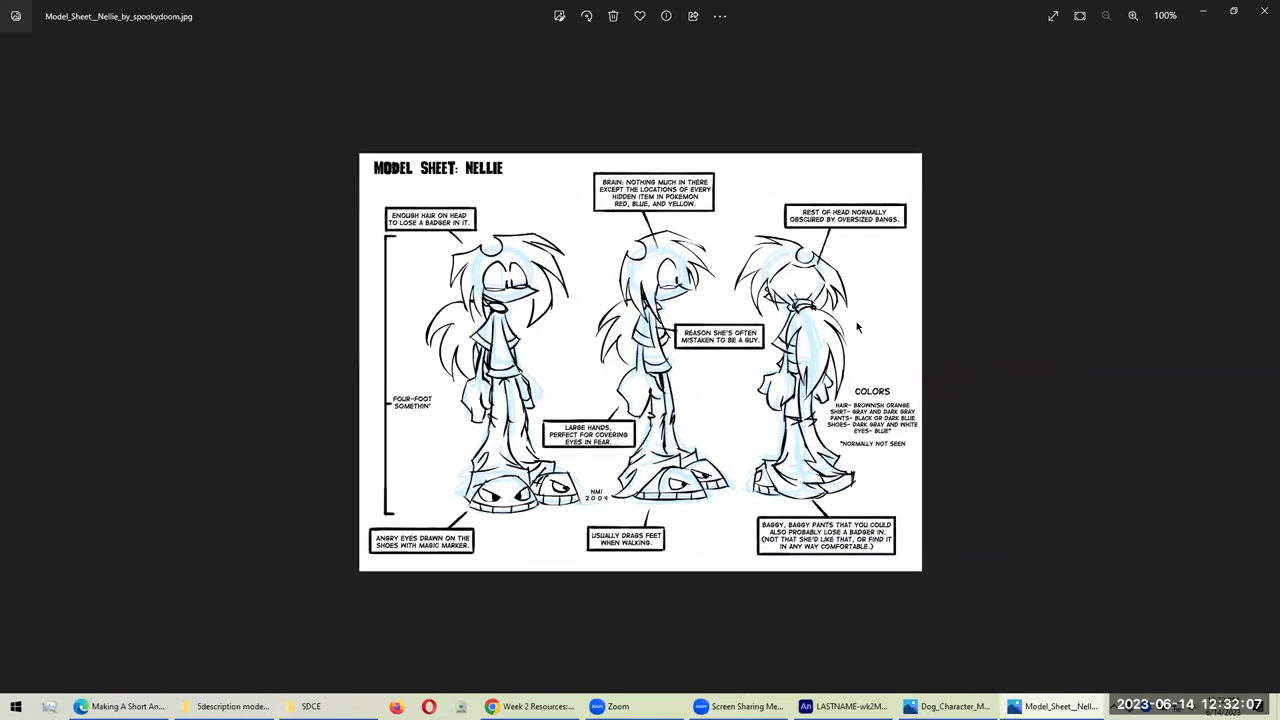
Step: Advance to the Solzinho model sheet and zoom in and out to inspect it
{"action": "key", "text": "Right"}
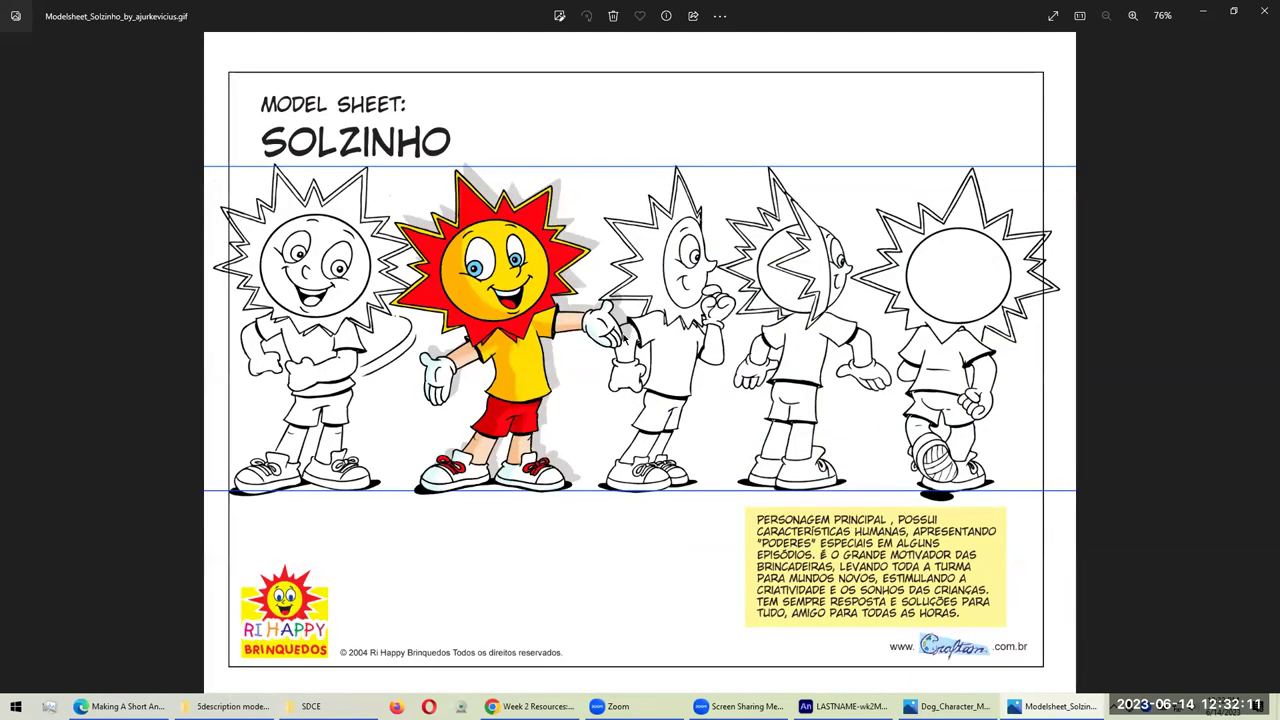
{"action": "scroll", "coordinate": [618, 340], "scroll_direction": "up", "scroll_amount": 2}
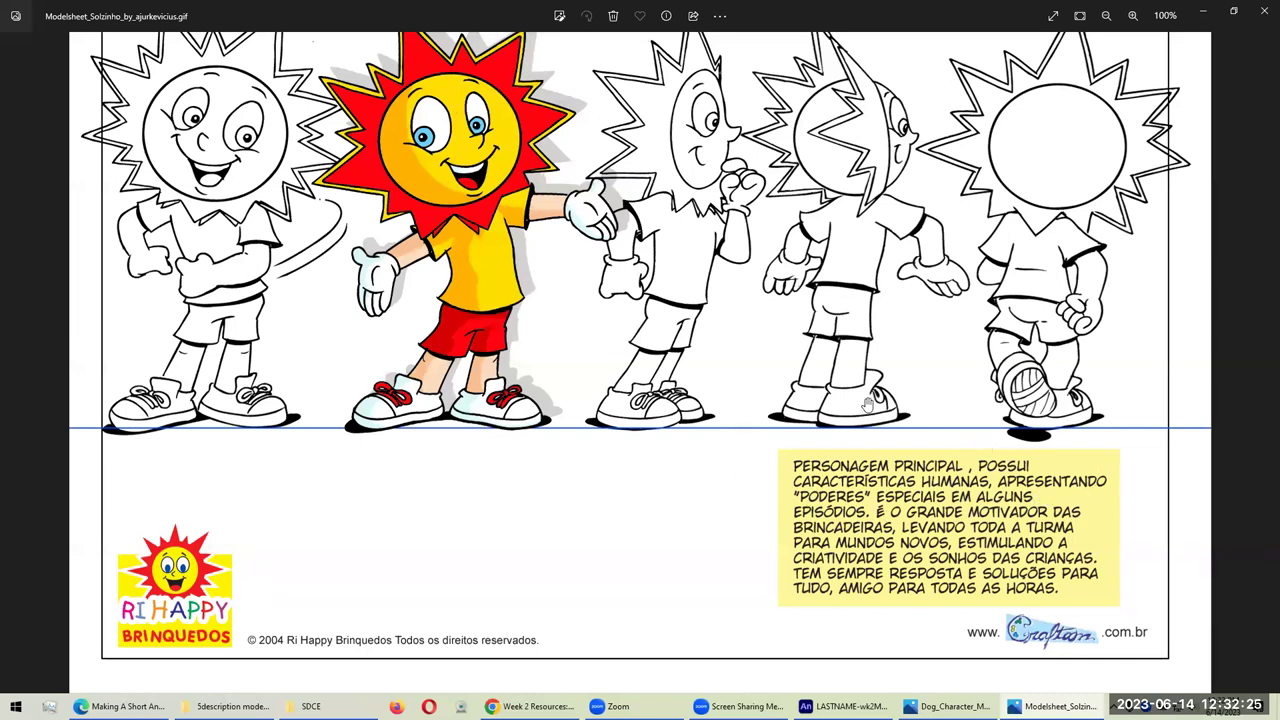
{"action": "scroll", "coordinate": [866, 407], "scroll_direction": "down", "scroll_amount": 3}
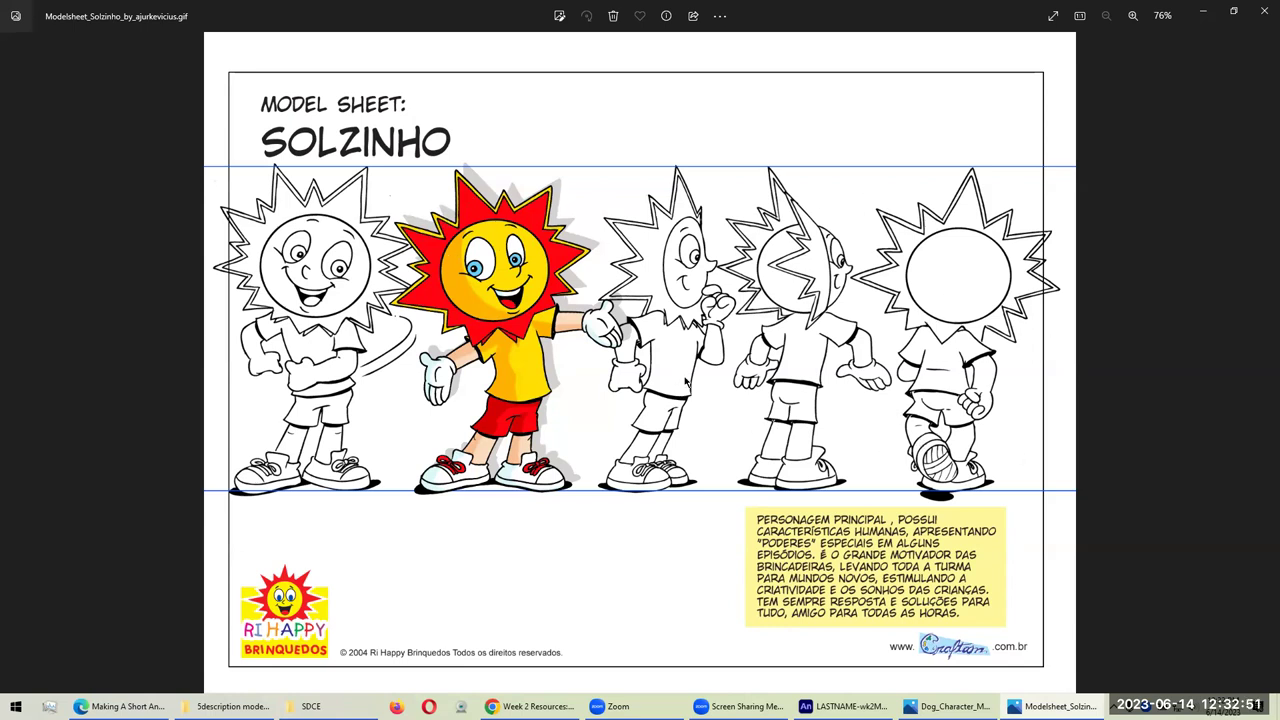
Step: Inspect the Ougyoku description sheet up close, then advance to Senav's model sheet
{"action": "key", "text": "Right"}
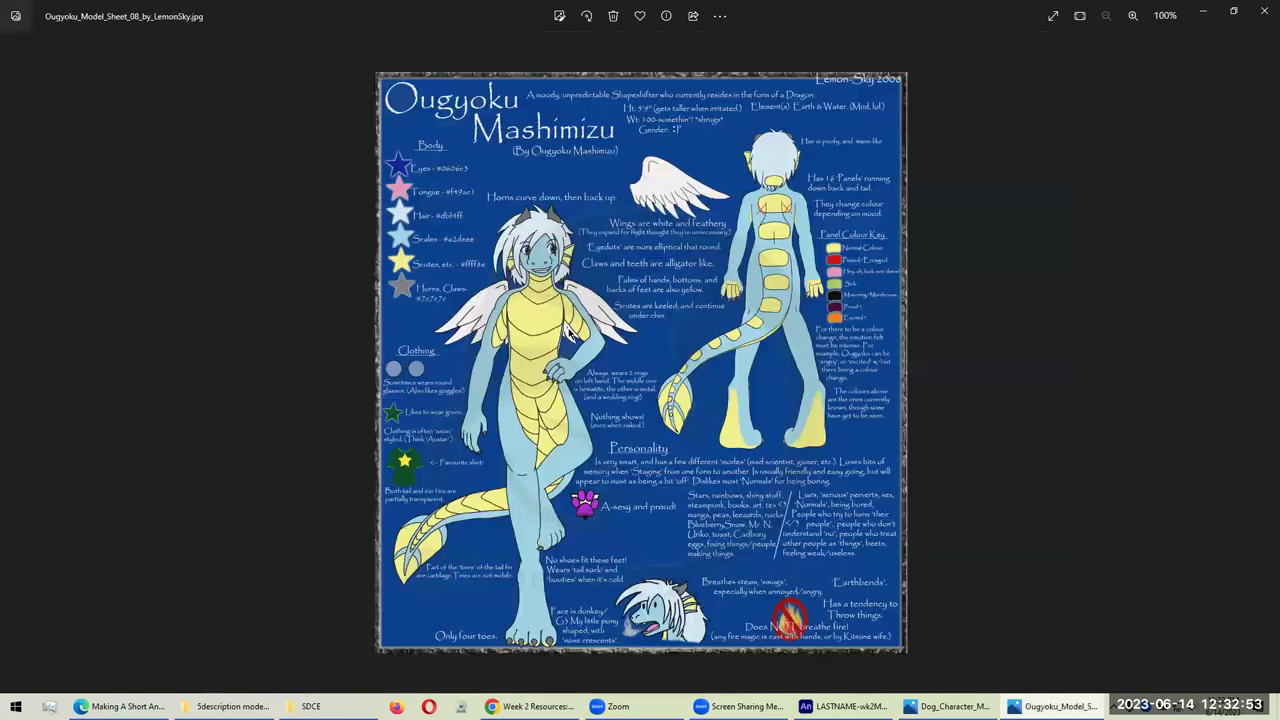
{"action": "scroll", "coordinate": [622, 340], "scroll_direction": "up", "scroll_amount": 5}
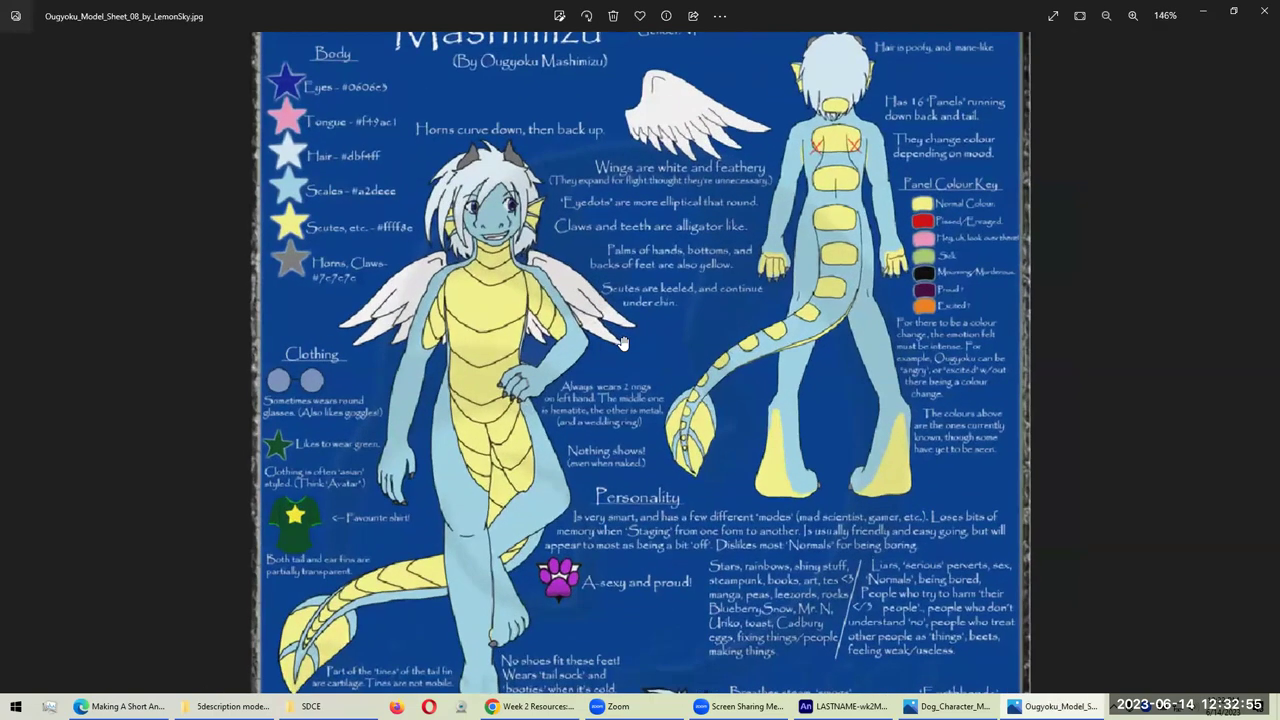
{"action": "scroll", "coordinate": [462, 284], "scroll_direction": "up", "scroll_amount": 4}
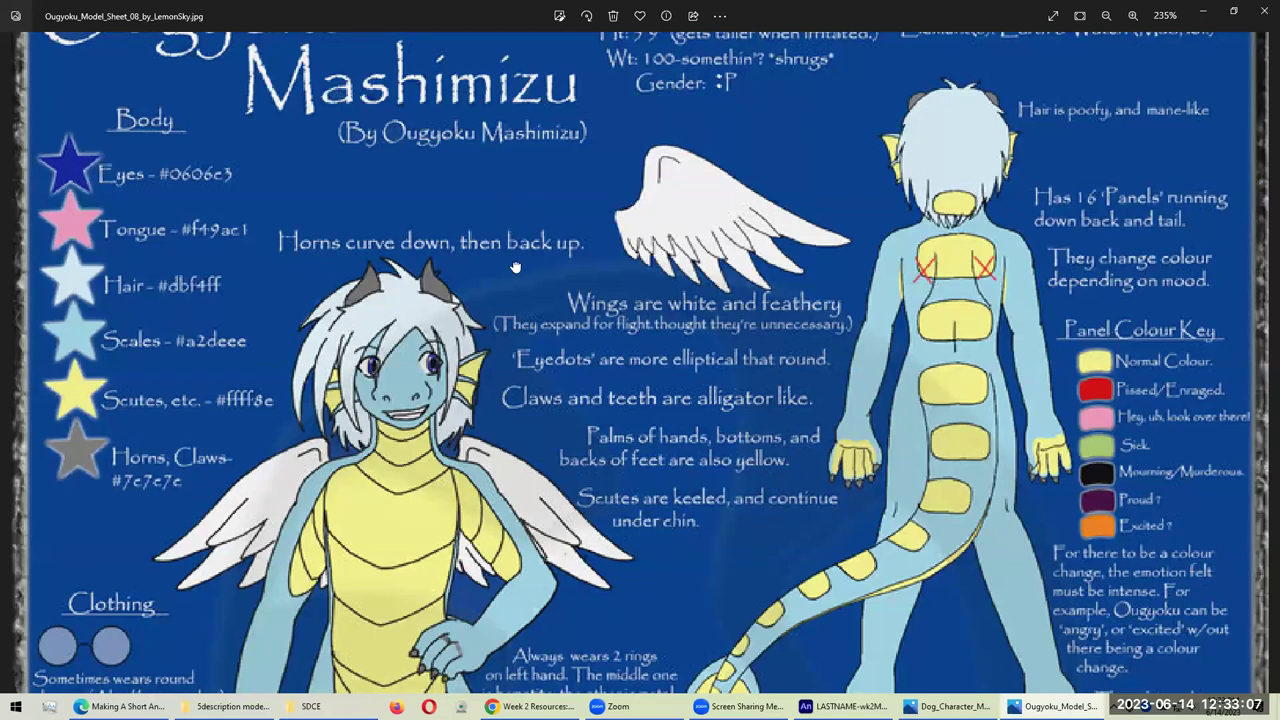
{"action": "scroll", "coordinate": [515, 345], "scroll_direction": "up", "scroll_amount": 1}
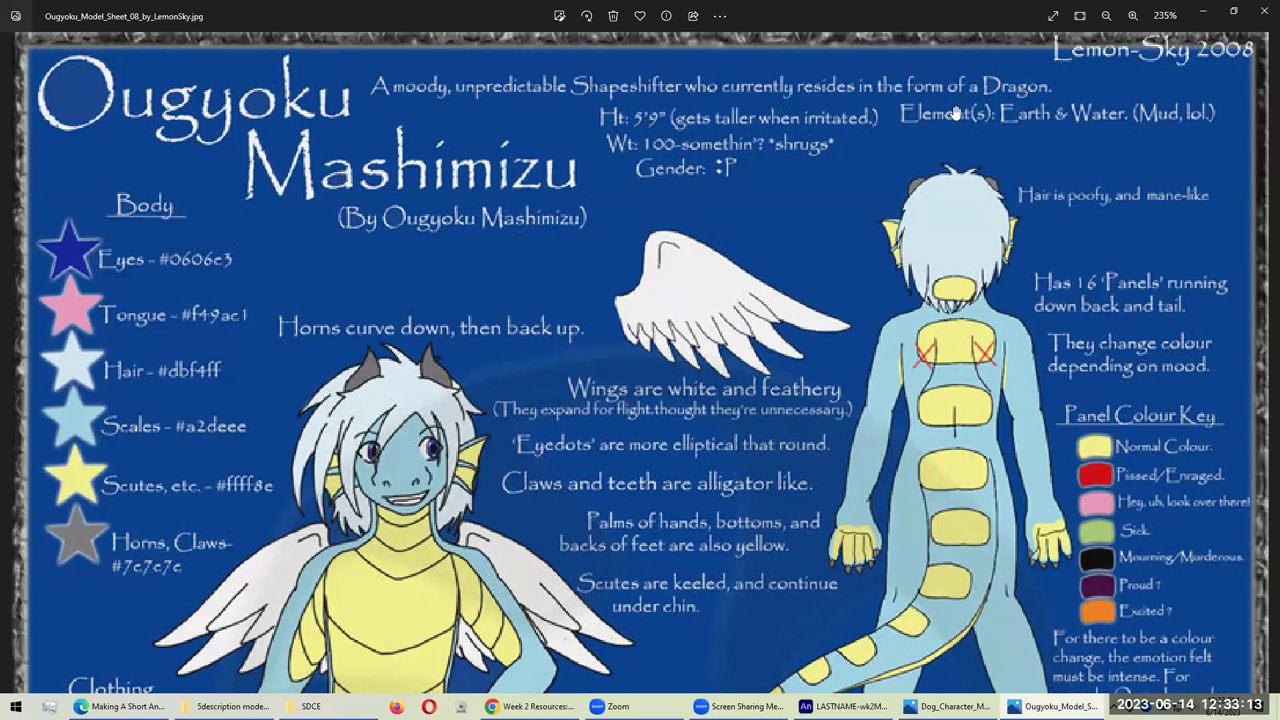
{"action": "scroll", "coordinate": [940, 331], "scroll_direction": "down", "scroll_amount": 2}
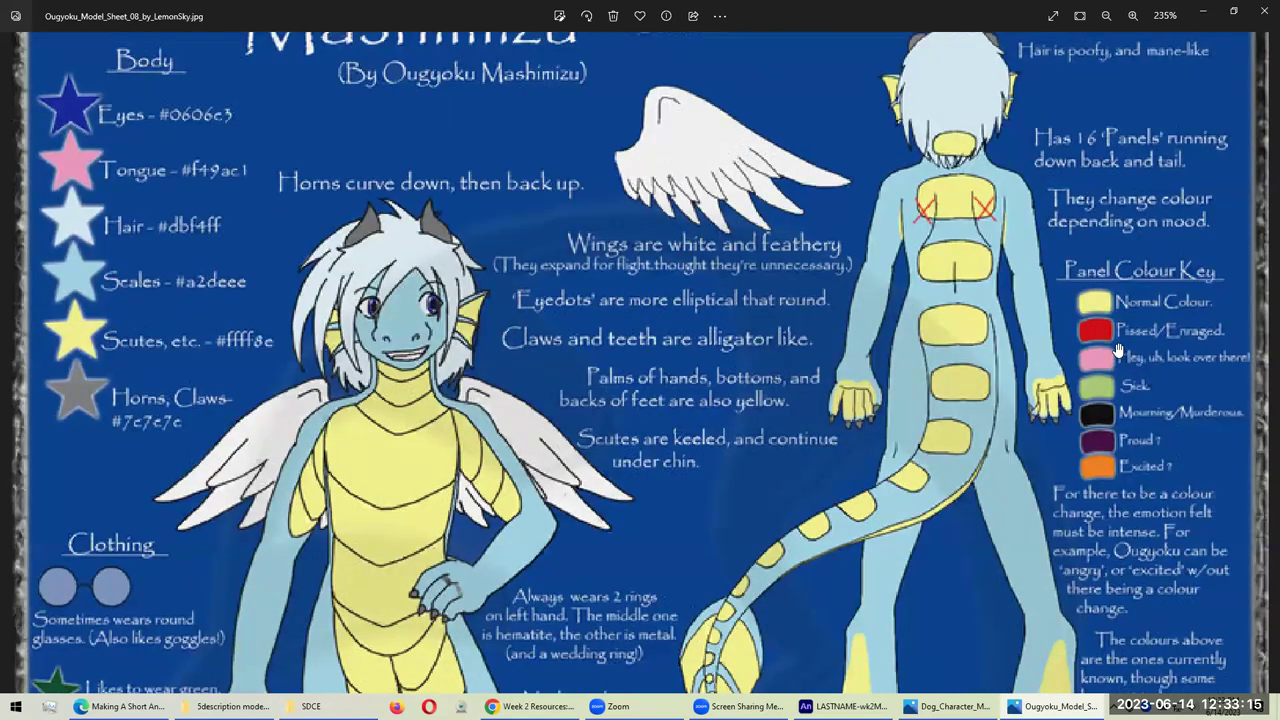
{"action": "scroll", "coordinate": [562, 298], "scroll_direction": "down", "scroll_amount": 2}
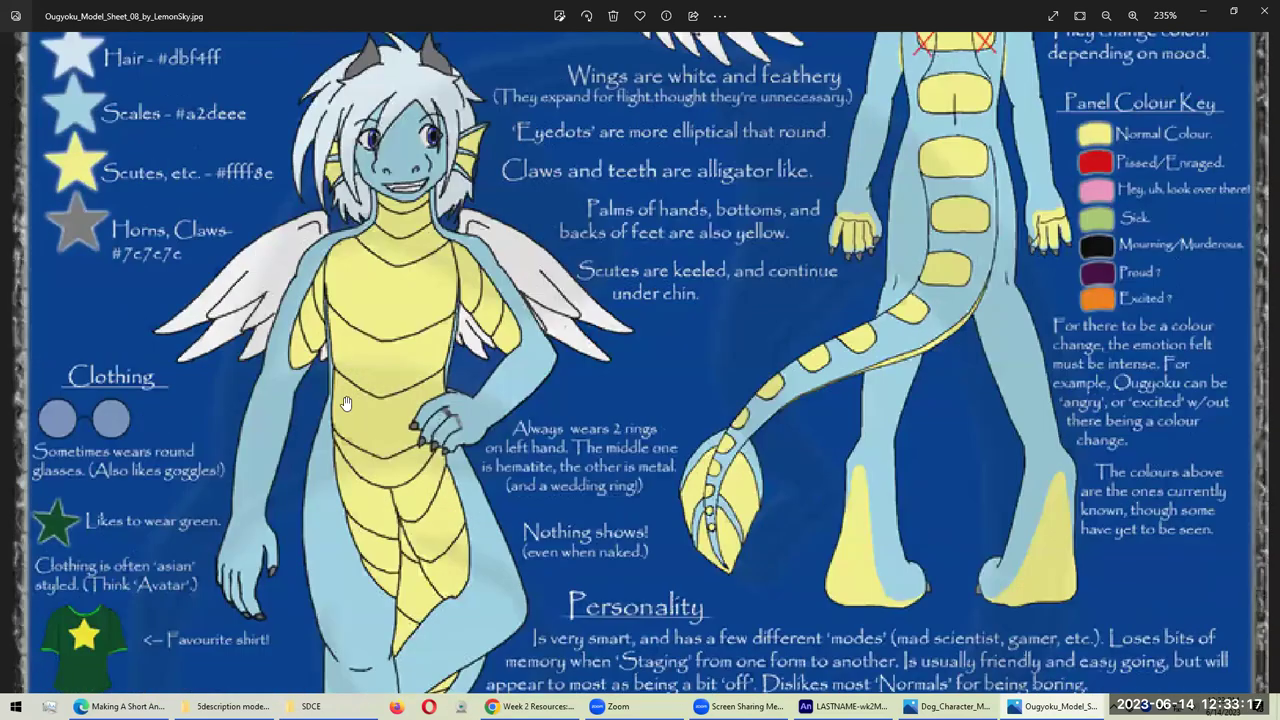
{"action": "scroll", "coordinate": [594, 309], "scroll_direction": "down", "scroll_amount": 5}
{"action": "scroll", "coordinate": [594, 309], "scroll_direction": "down", "scroll_amount": 1}
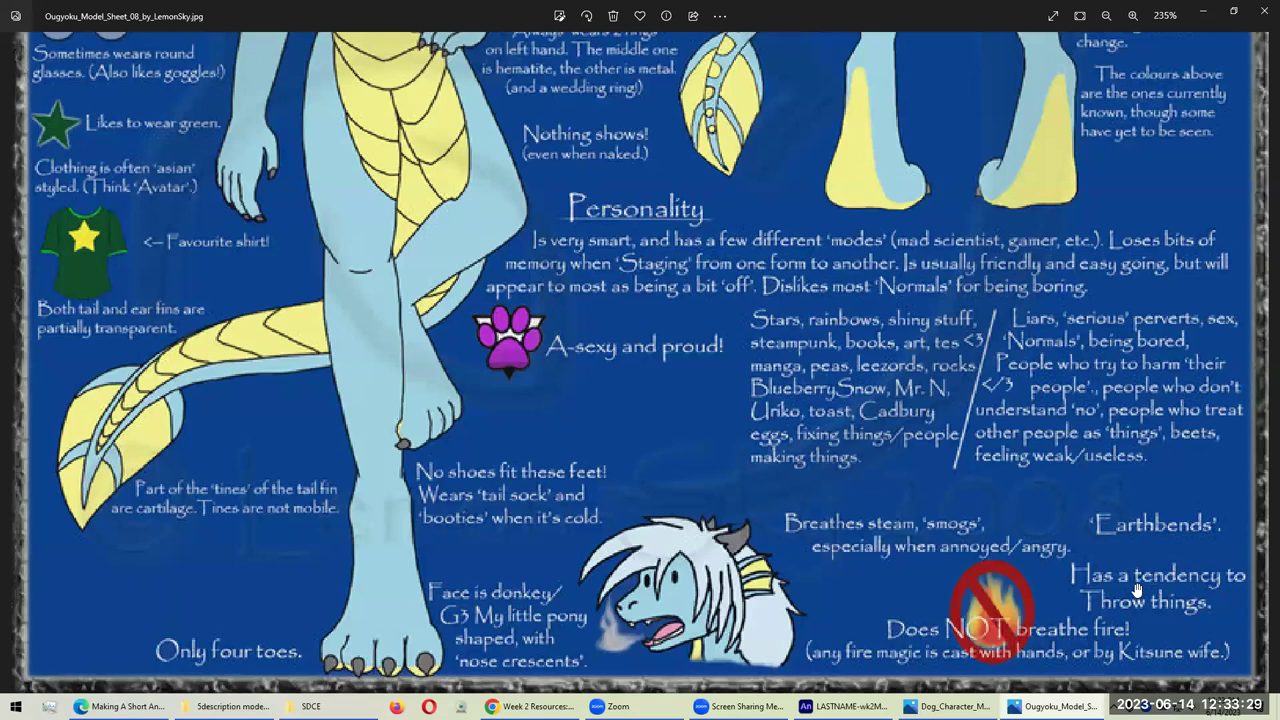
{"action": "scroll", "coordinate": [996, 564], "scroll_direction": "down", "scroll_amount": 5}
{"action": "key", "text": "Right"}
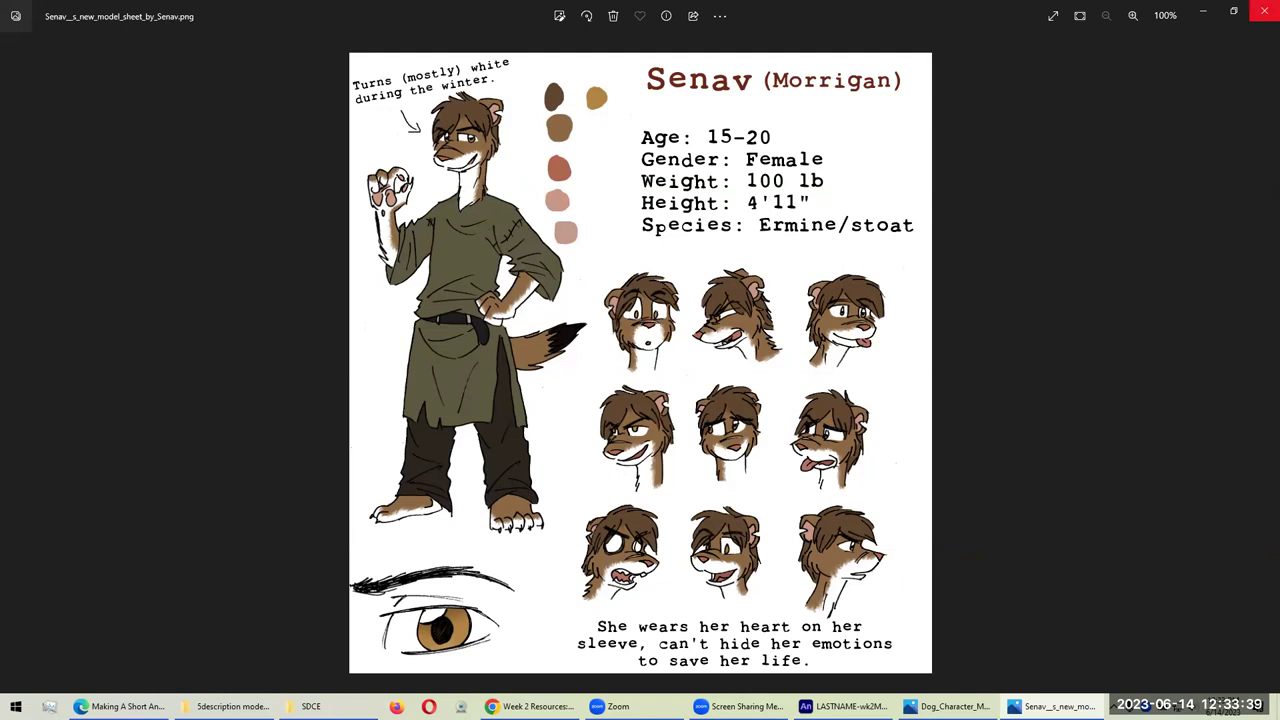
Step: Close the Senav sheet and open cirque_neglaire from the 6comparison model sheets folder
{"action": "left_click", "coordinate": [1262, 17]}
{"action": "left_click", "coordinate": [591, 474]}
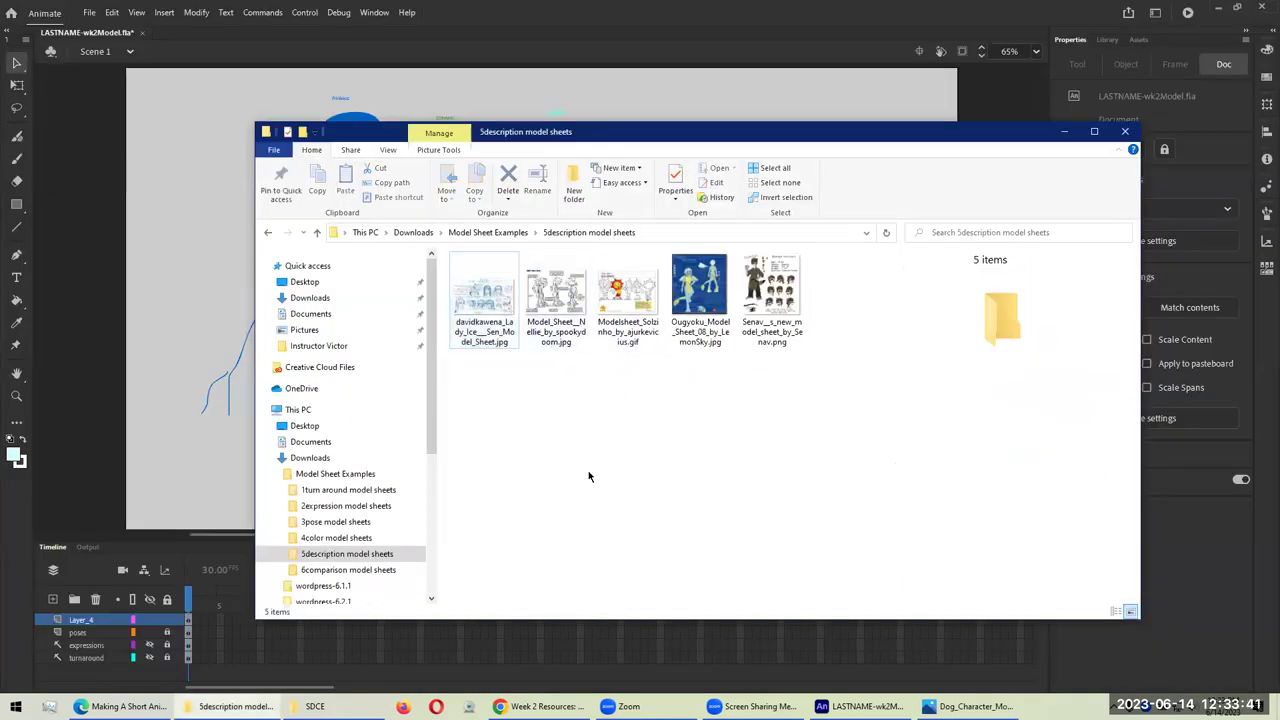
{"action": "key", "text": "alt+Up"}
{"action": "double_click", "coordinate": [504, 348]}
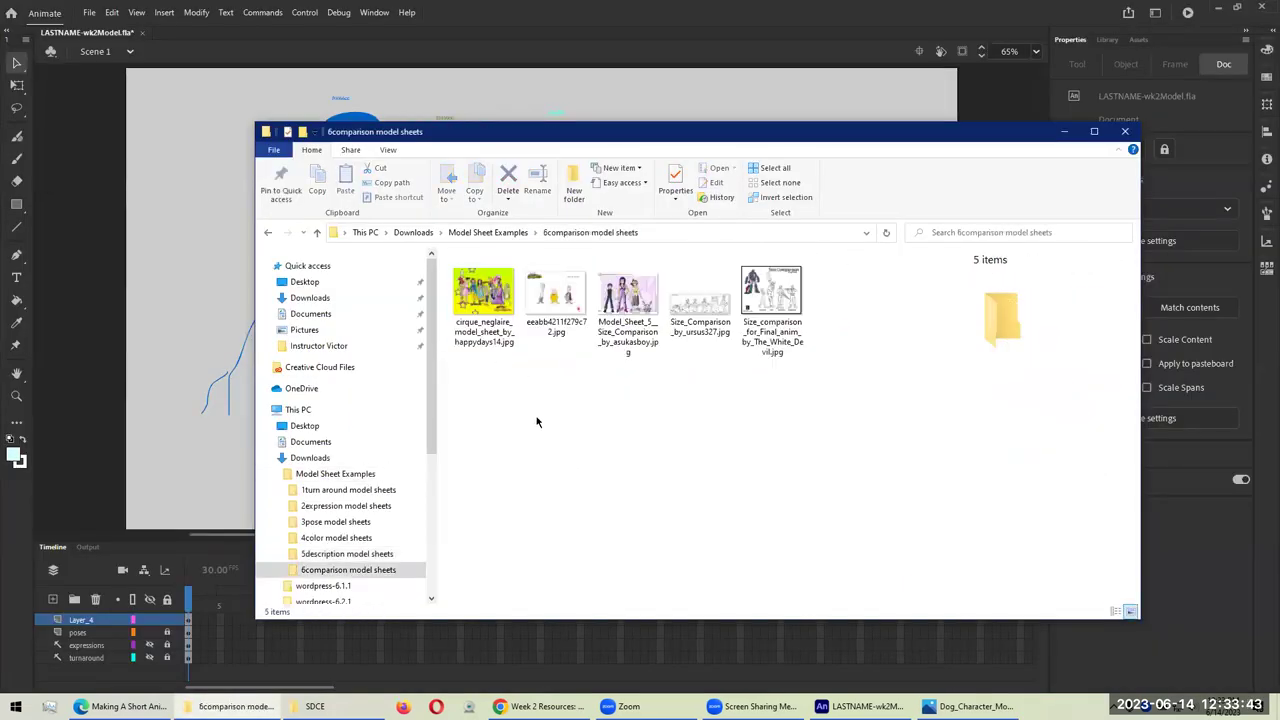
{"action": "double_click", "coordinate": [486, 303]}
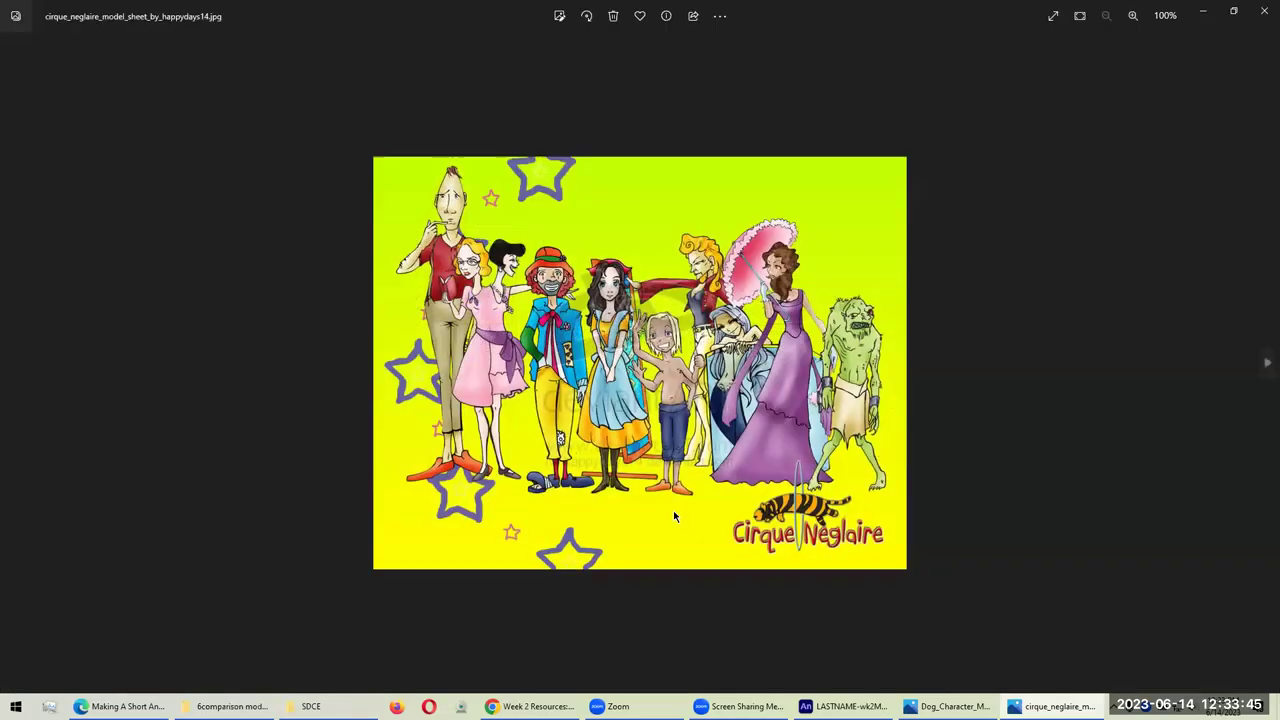
Step: Zoom in on the Cirque Neglaire sheet, then advance to the Gráfico de tamanho chart
{"action": "scroll", "coordinate": [676, 518], "scroll_direction": "up", "scroll_amount": 2}
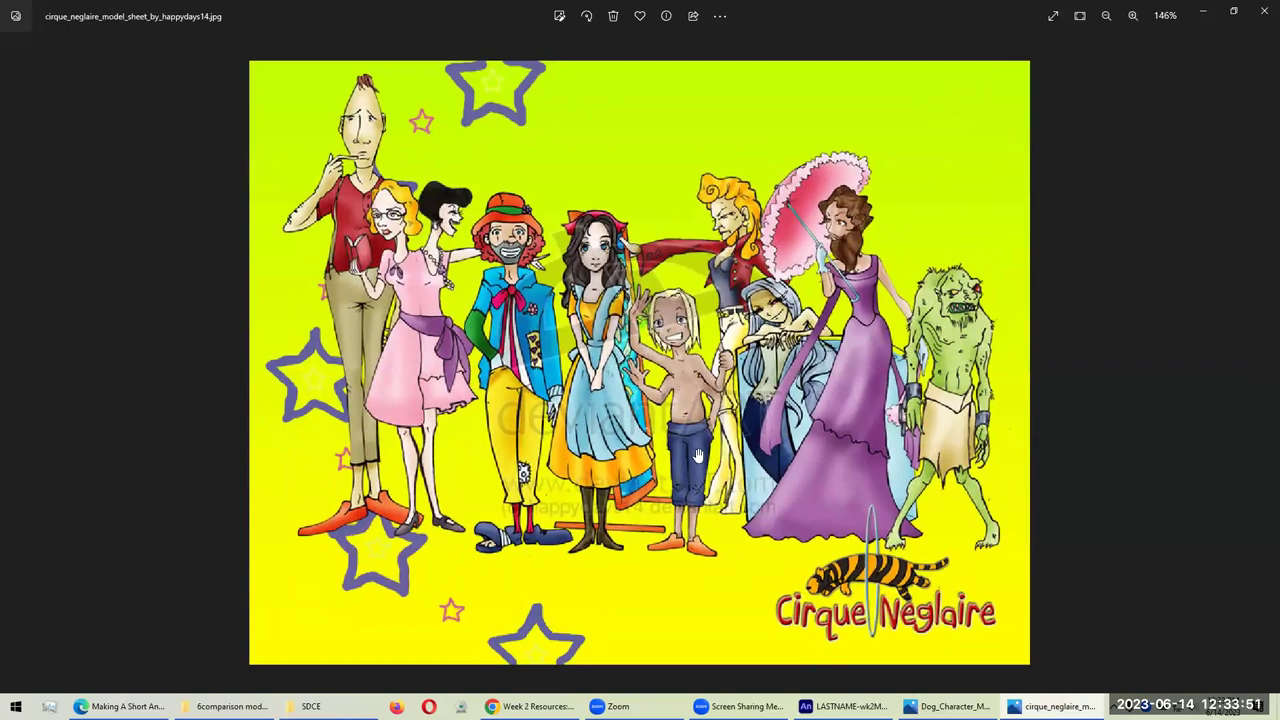
{"action": "scroll", "coordinate": [698, 456], "scroll_direction": "down", "scroll_amount": 3}
{"action": "key", "text": "Right"}
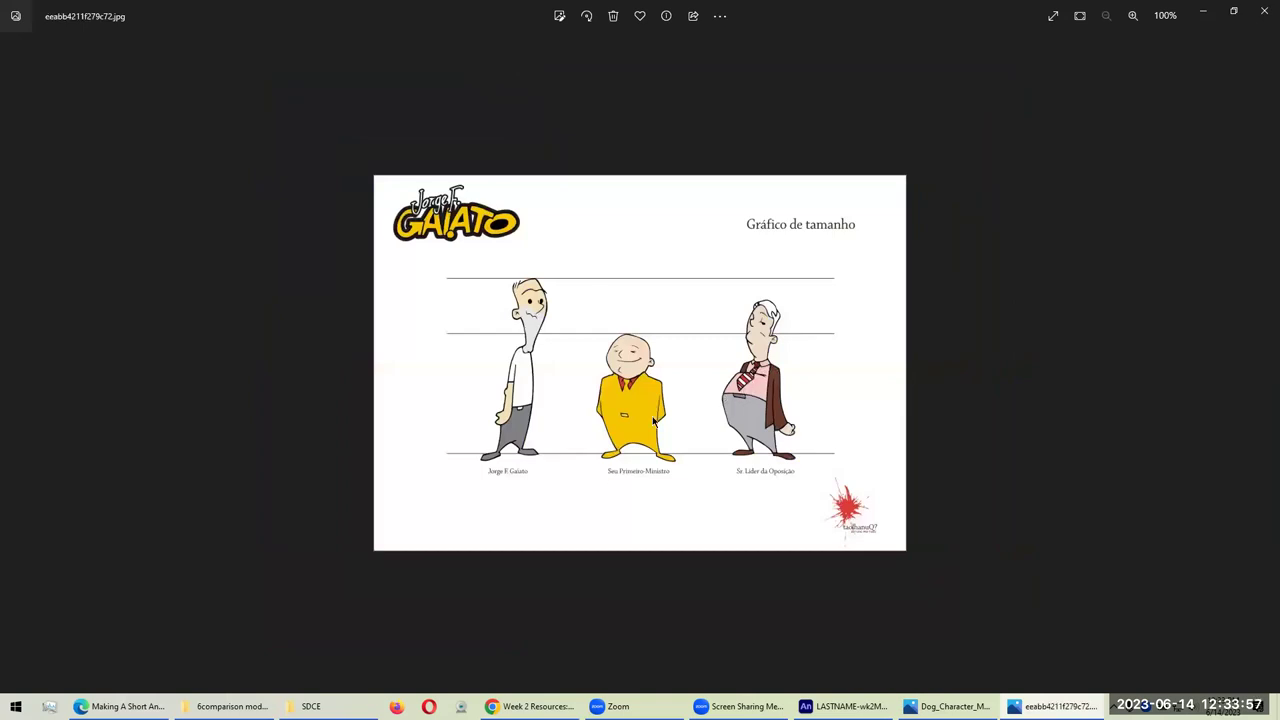
Step: Zoom around the Gráfico de tamanho chart, then advance to the Starstrikers size comparison and zoom in
{"action": "scroll", "coordinate": [508, 416], "scroll_direction": "up", "scroll_amount": 3}
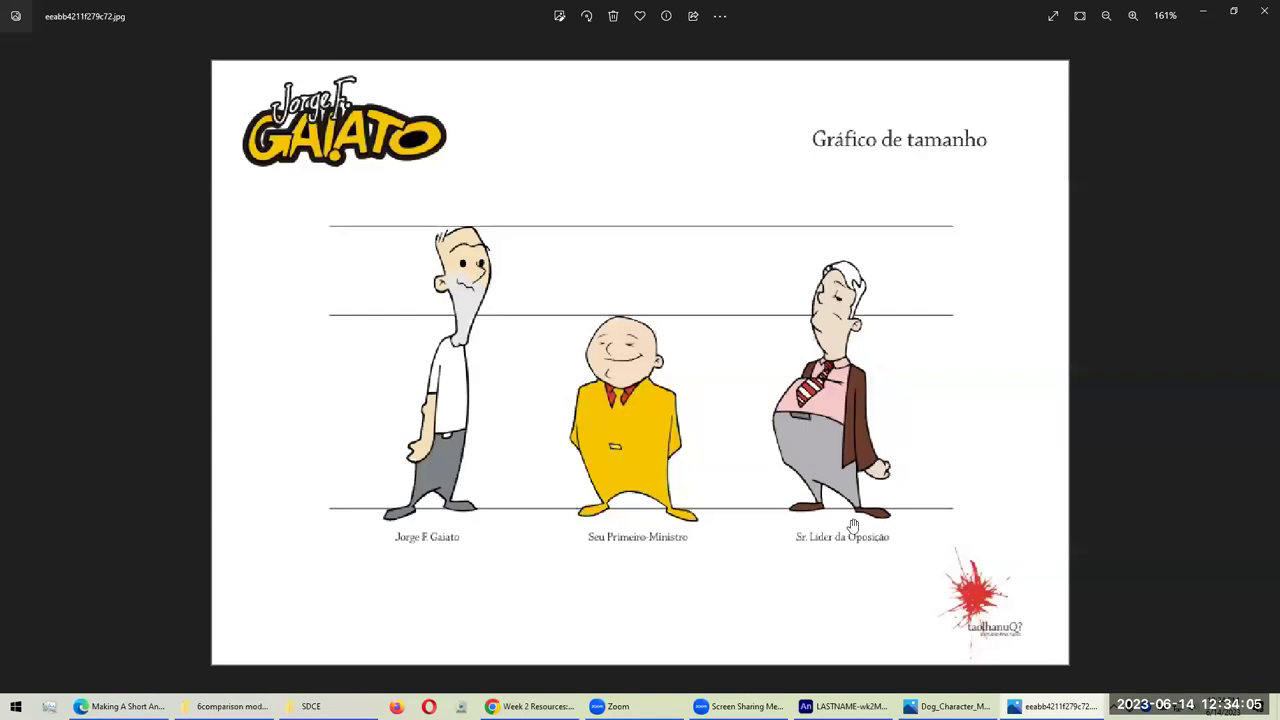
{"action": "scroll", "coordinate": [575, 398], "scroll_direction": "up", "scroll_amount": 1}
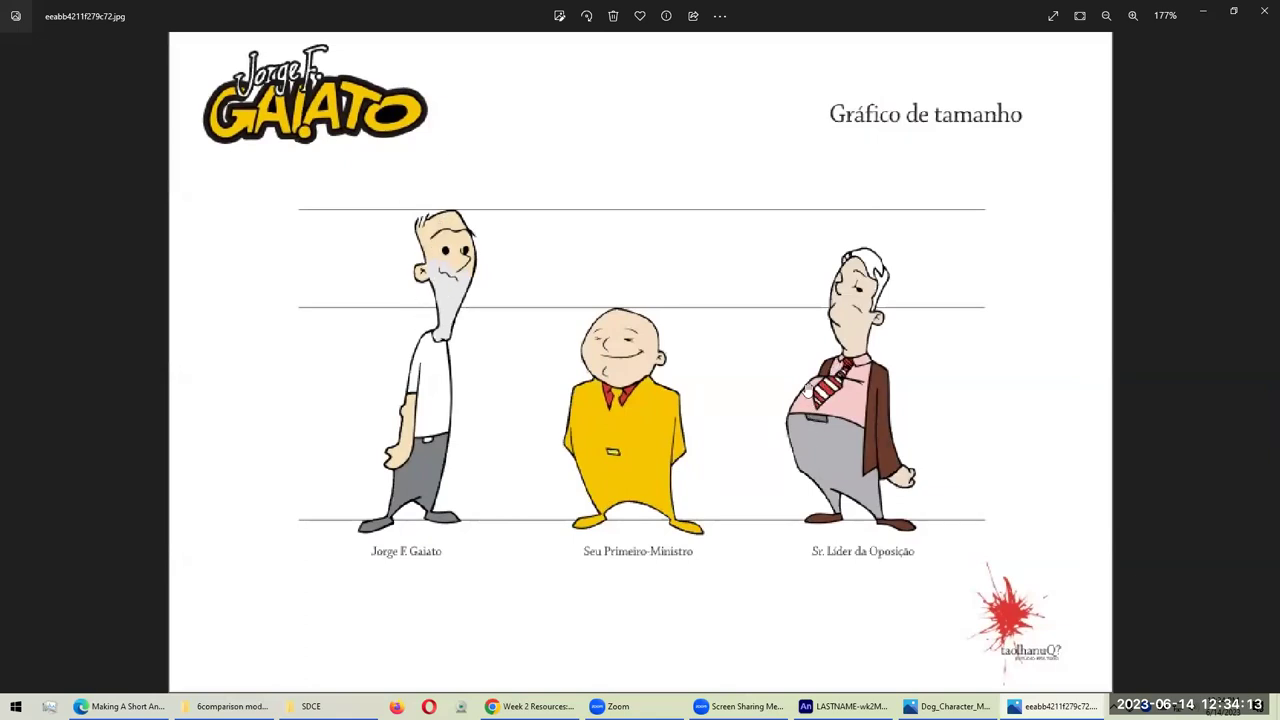
{"action": "scroll", "coordinate": [842, 328], "scroll_direction": "down", "scroll_amount": 3}
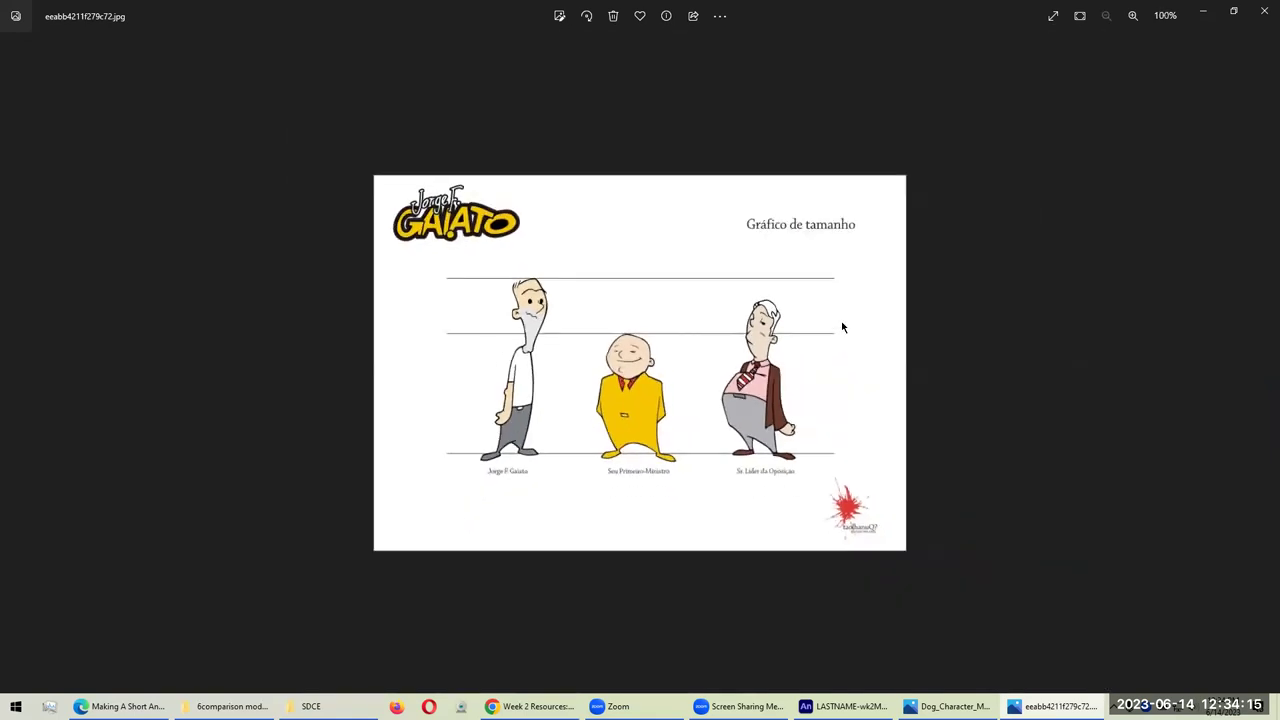
{"action": "key", "text": "Right"}
{"action": "scroll", "coordinate": [697, 313], "scroll_direction": "up", "scroll_amount": 2}
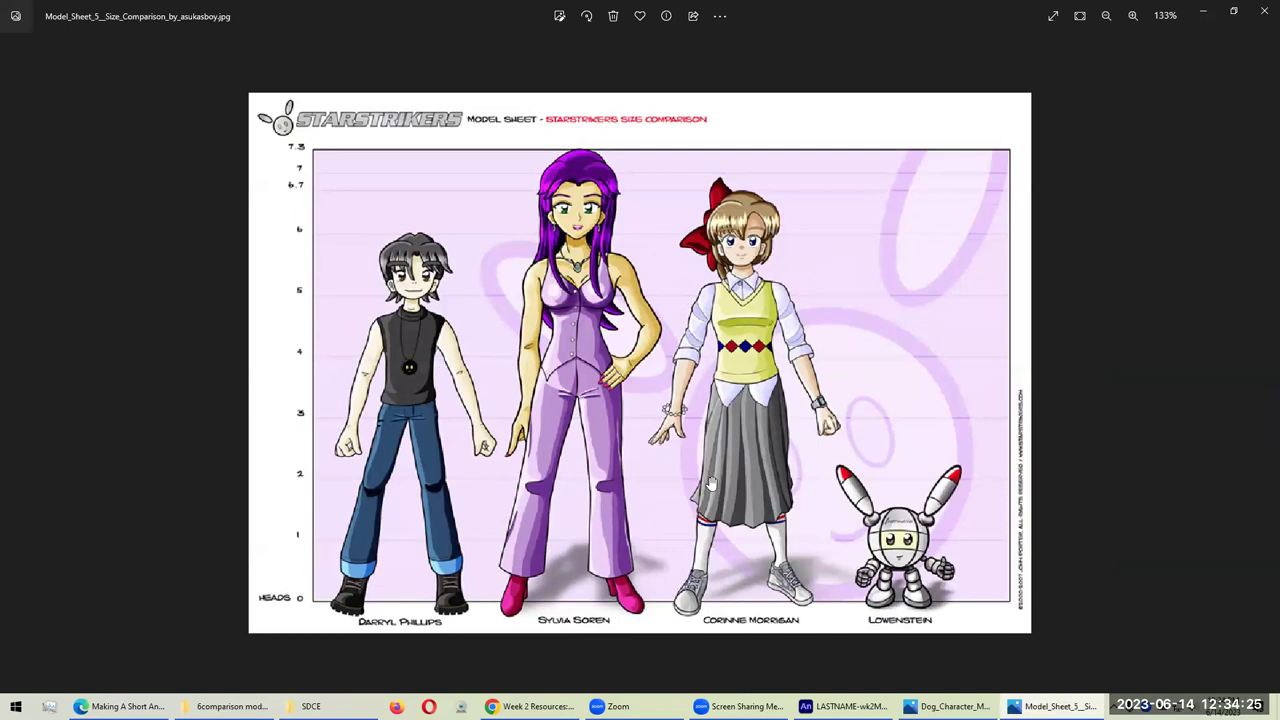
Step: Page through the ursus327 and White-Devil Studios size comparison sheets, then close Photos
{"action": "scroll", "coordinate": [648, 377], "scroll_direction": "down", "scroll_amount": 1}
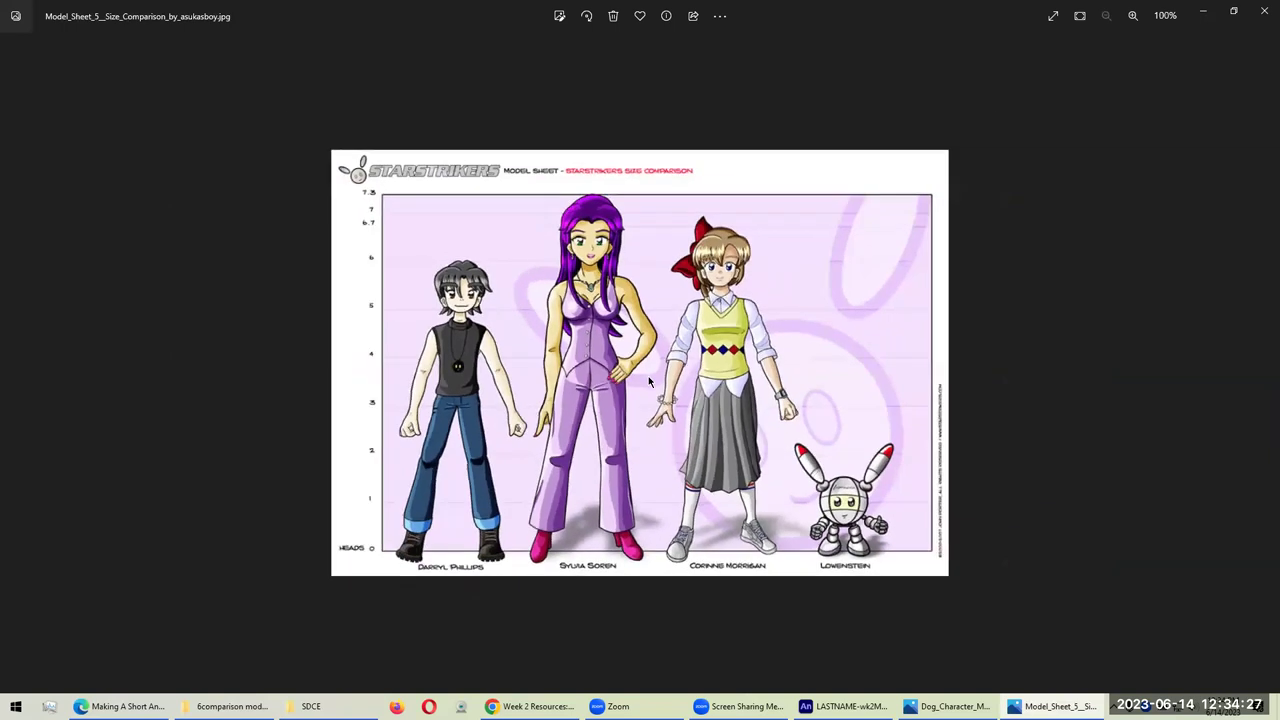
{"action": "key", "text": "Right"}
{"action": "scroll", "coordinate": [581, 374], "scroll_direction": "up", "scroll_amount": 1}
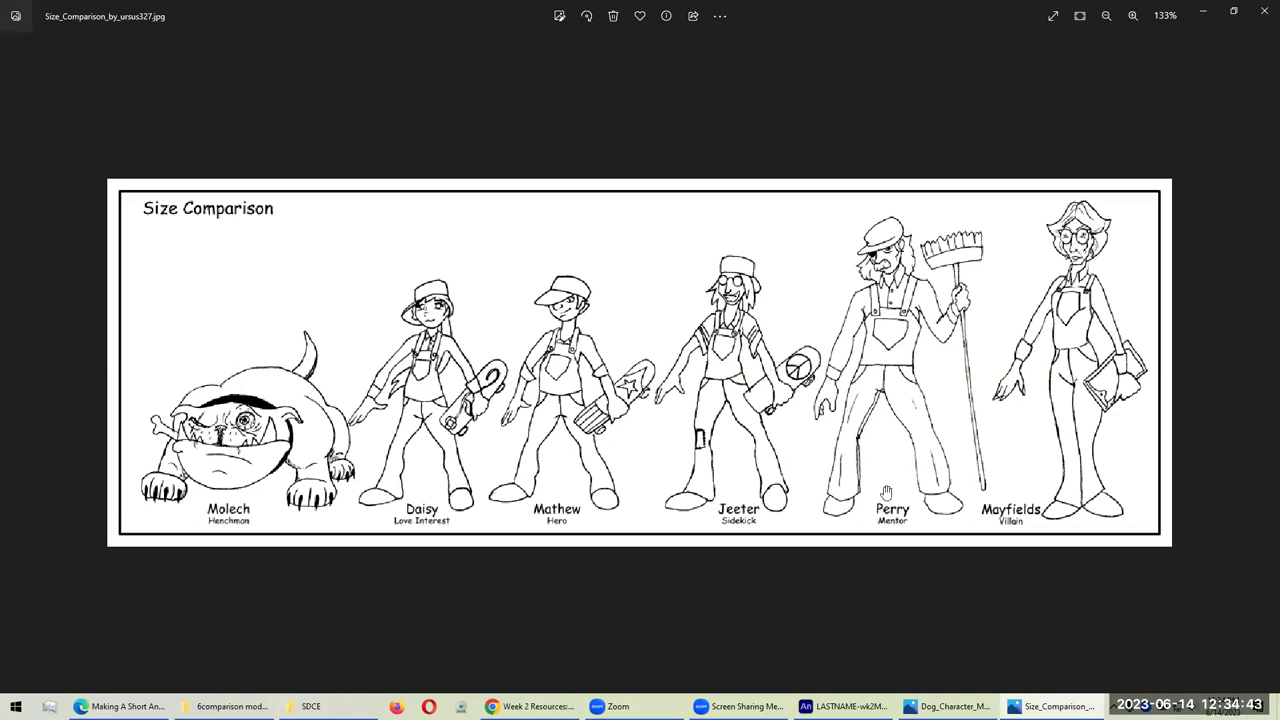
{"action": "scroll", "coordinate": [830, 516], "scroll_direction": "down", "scroll_amount": 2}
{"action": "key", "text": "Right"}
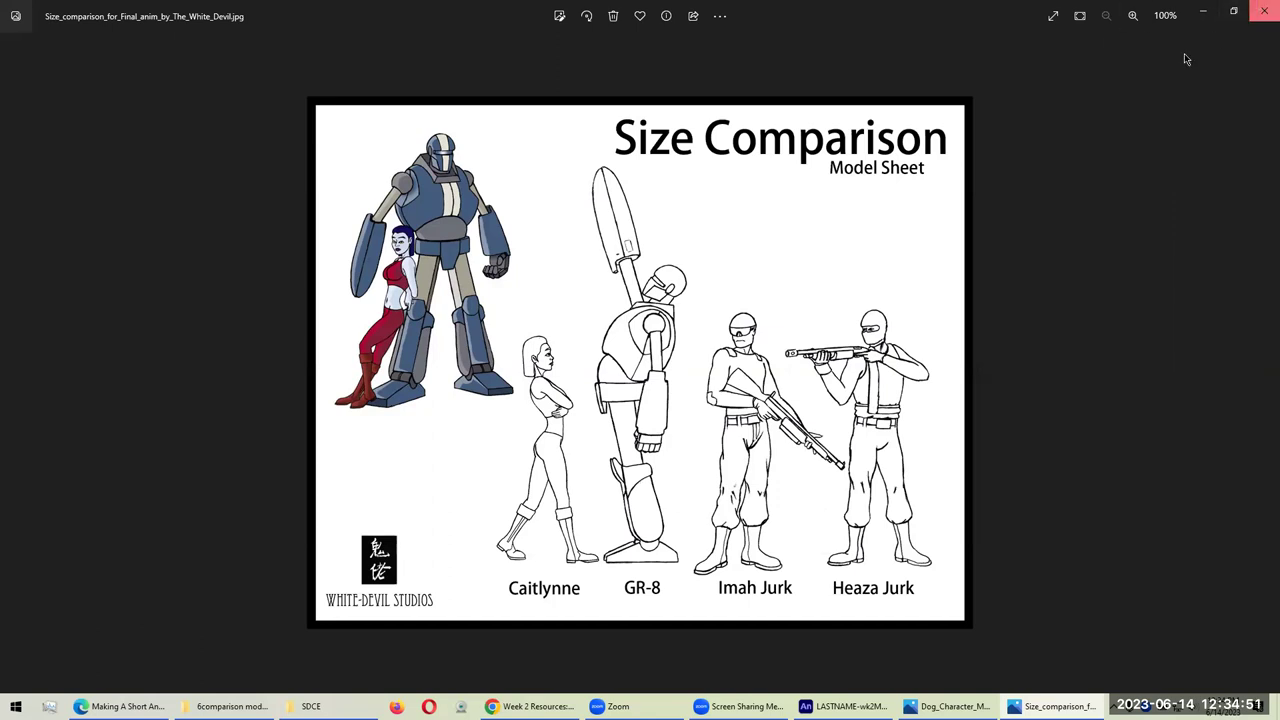
{"action": "left_click", "coordinate": [1264, 11]}
Step: Scroll the Week 2 Resources page down to Character Resources, then return to Course Modules
{"action": "left_click", "coordinate": [545, 706]}
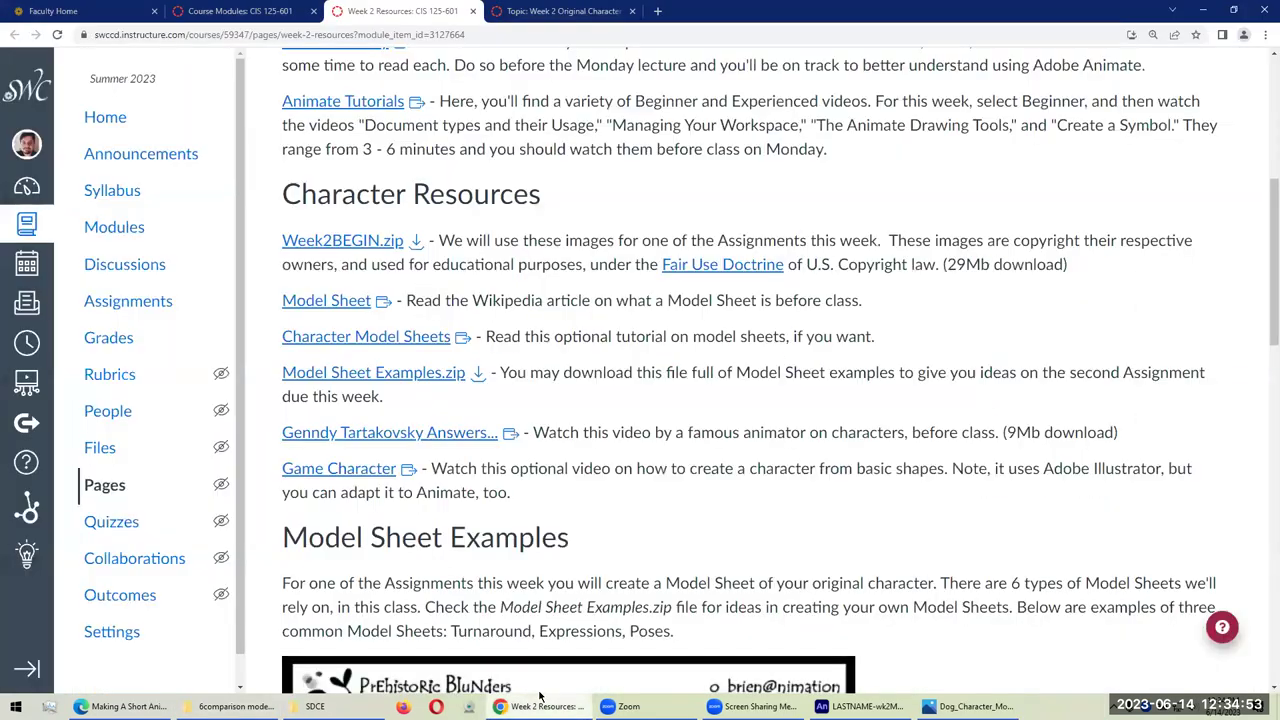
{"action": "scroll", "coordinate": [394, 215], "scroll_direction": "up", "scroll_amount": 5}
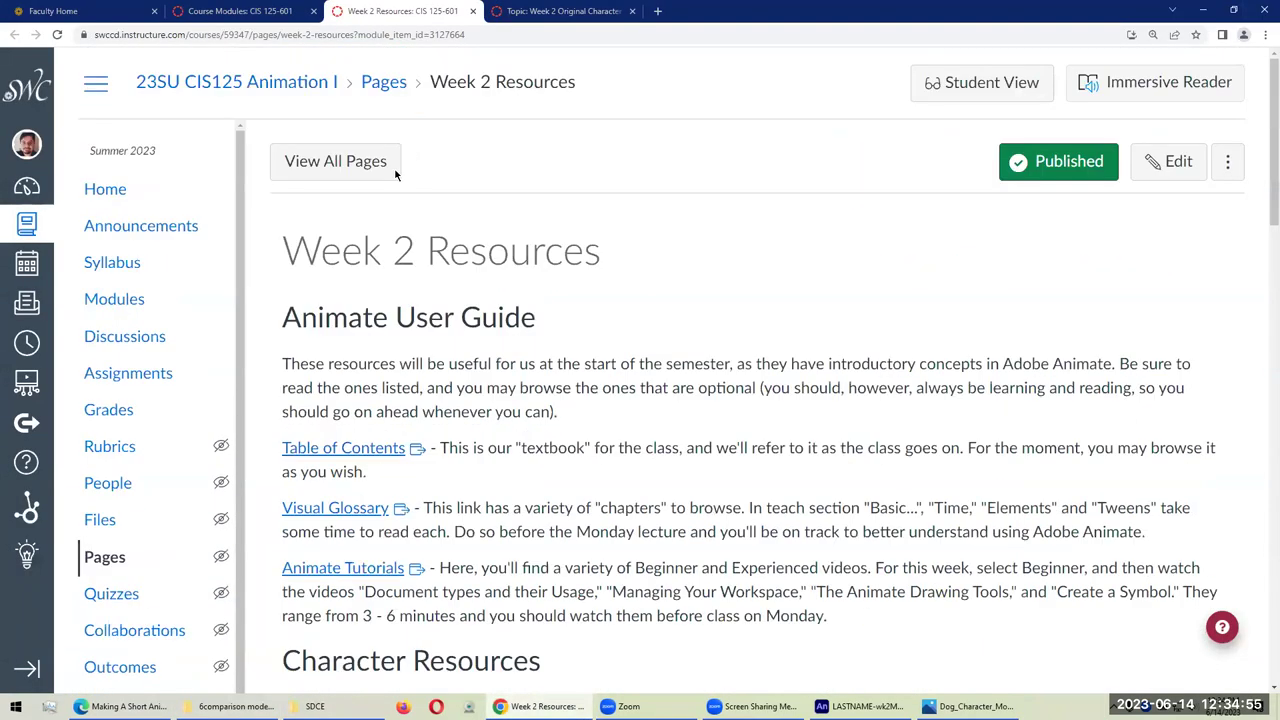
{"action": "left_click_drag", "start_coordinate": [366, 250], "coordinate": [600, 248]}
{"action": "scroll", "coordinate": [546, 478], "scroll_direction": "down", "scroll_amount": 4}
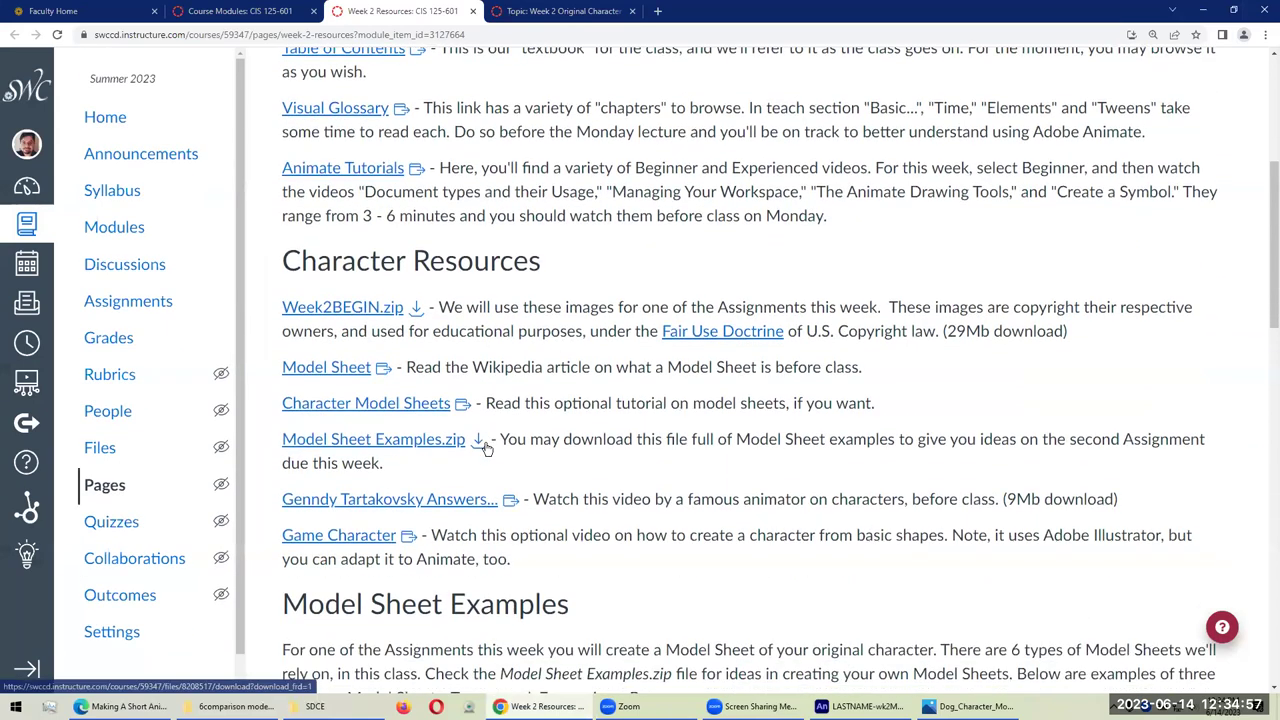
{"action": "scroll", "coordinate": [546, 478], "scroll_direction": "down", "scroll_amount": 1}
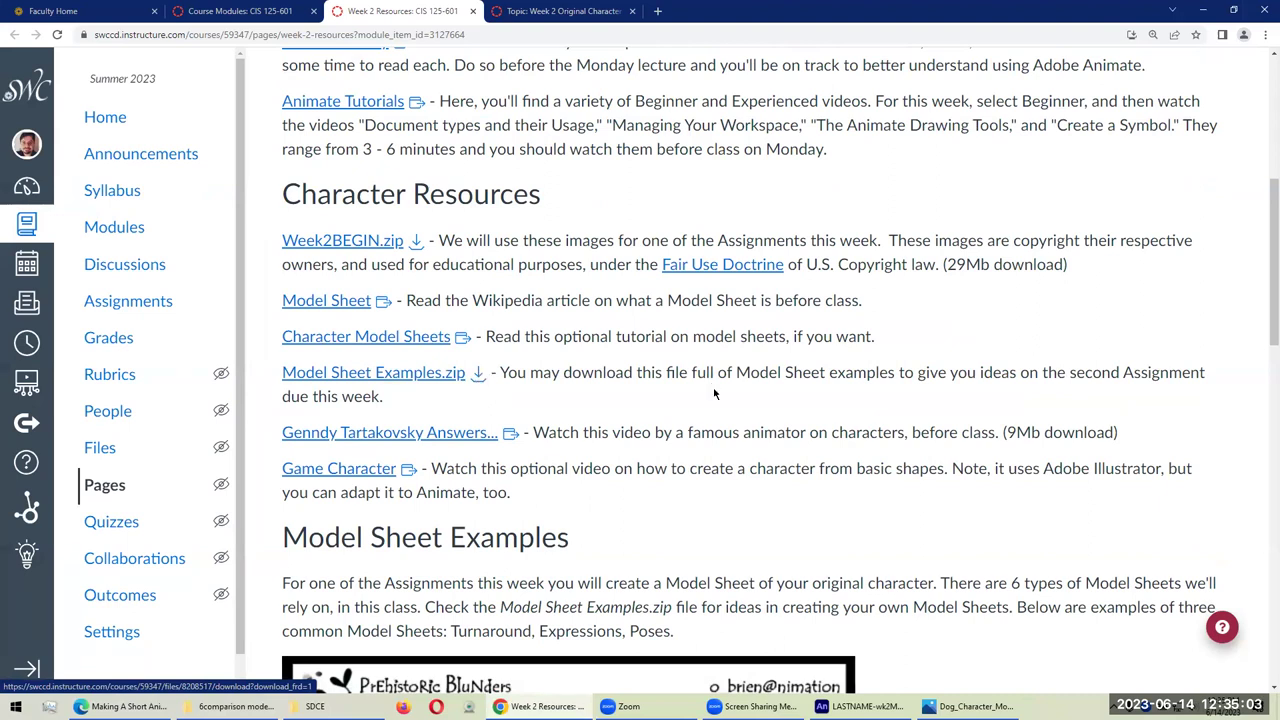
{"action": "scroll", "coordinate": [730, 423], "scroll_direction": "down", "scroll_amount": 1}
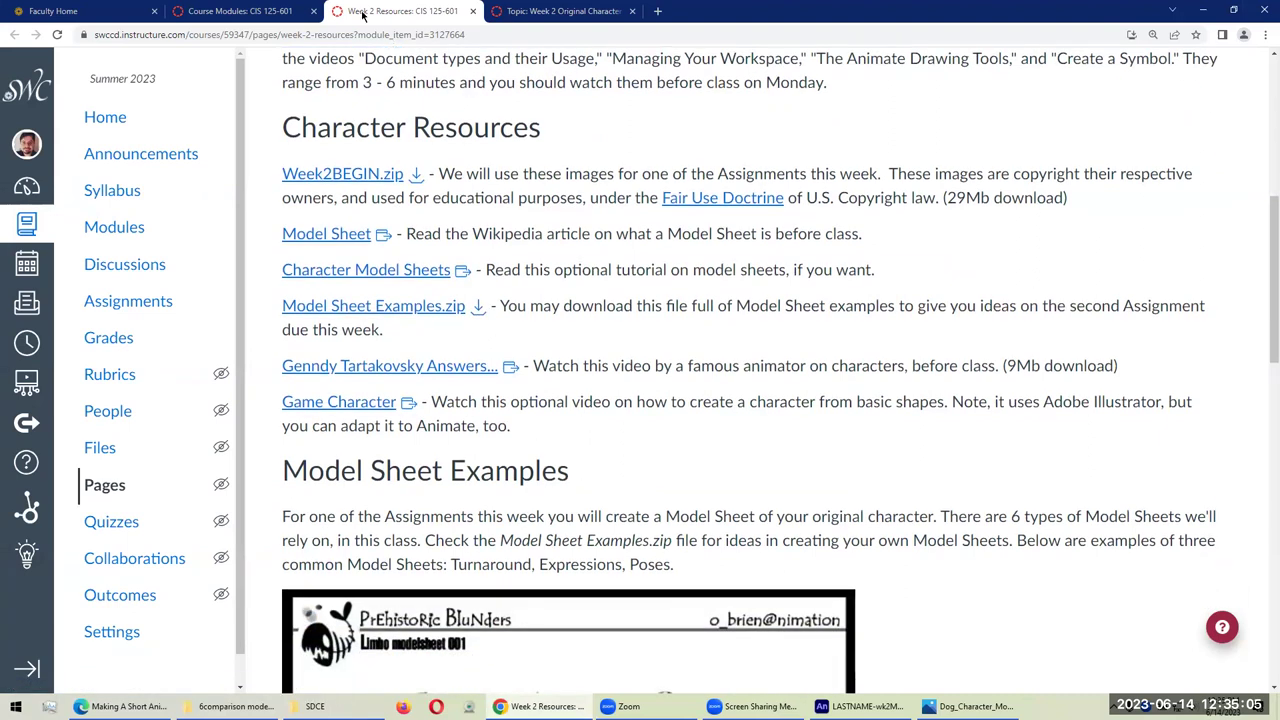
{"action": "left_click", "coordinate": [262, 11]}
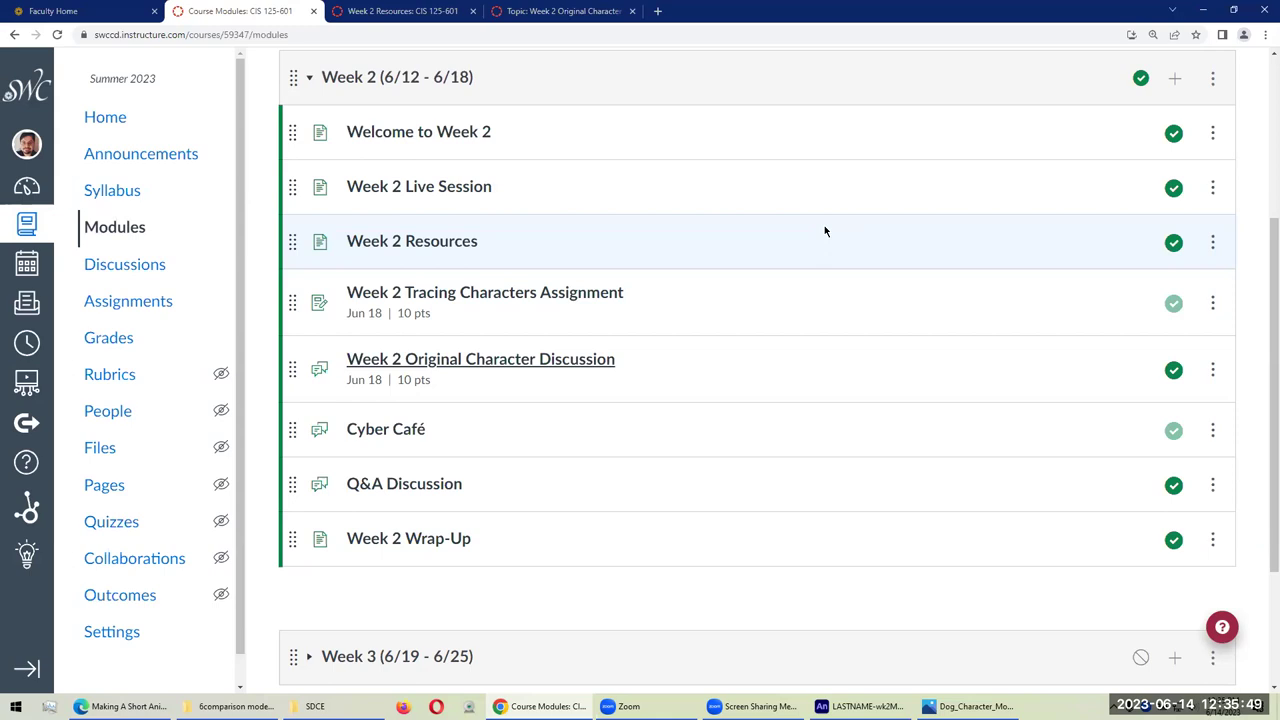
{"action": "left_click", "coordinate": [563, 11]}
{"action": "left_click", "coordinate": [275, 11]}
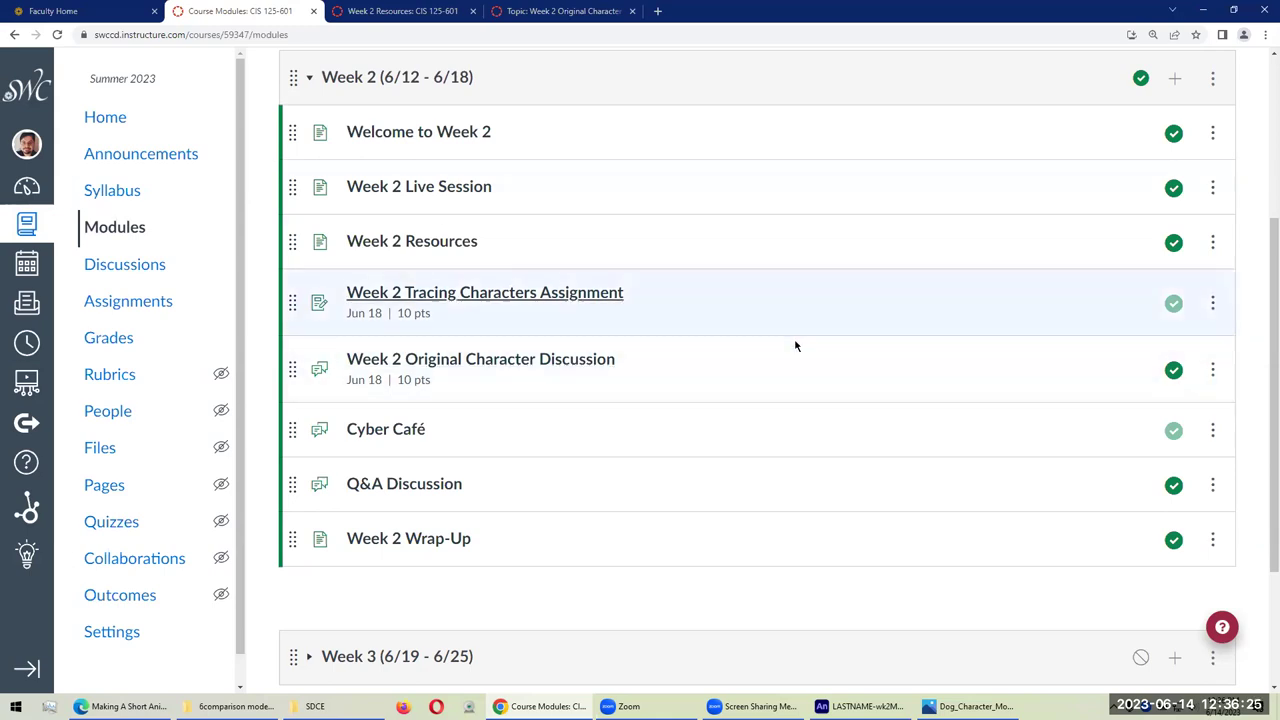
{"action": "scroll", "coordinate": [771, 366], "scroll_direction": "up", "scroll_amount": 3}
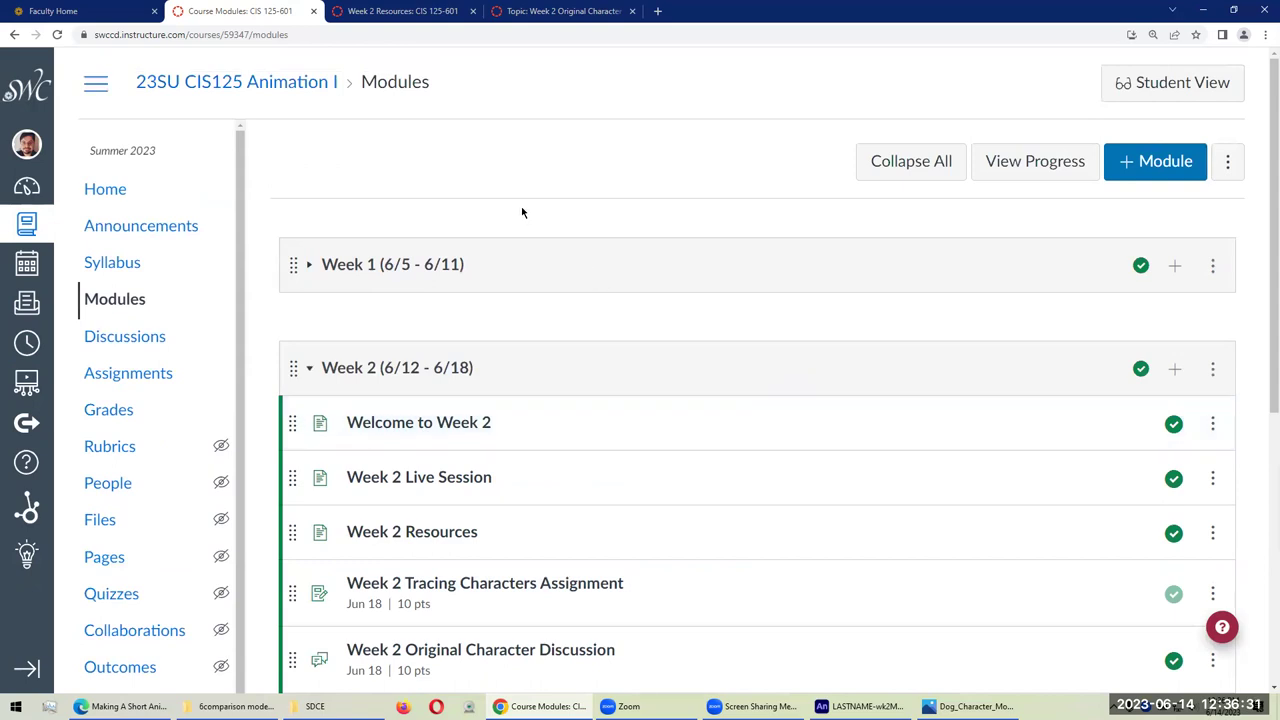
{"action": "left_click", "coordinate": [392, 264]}
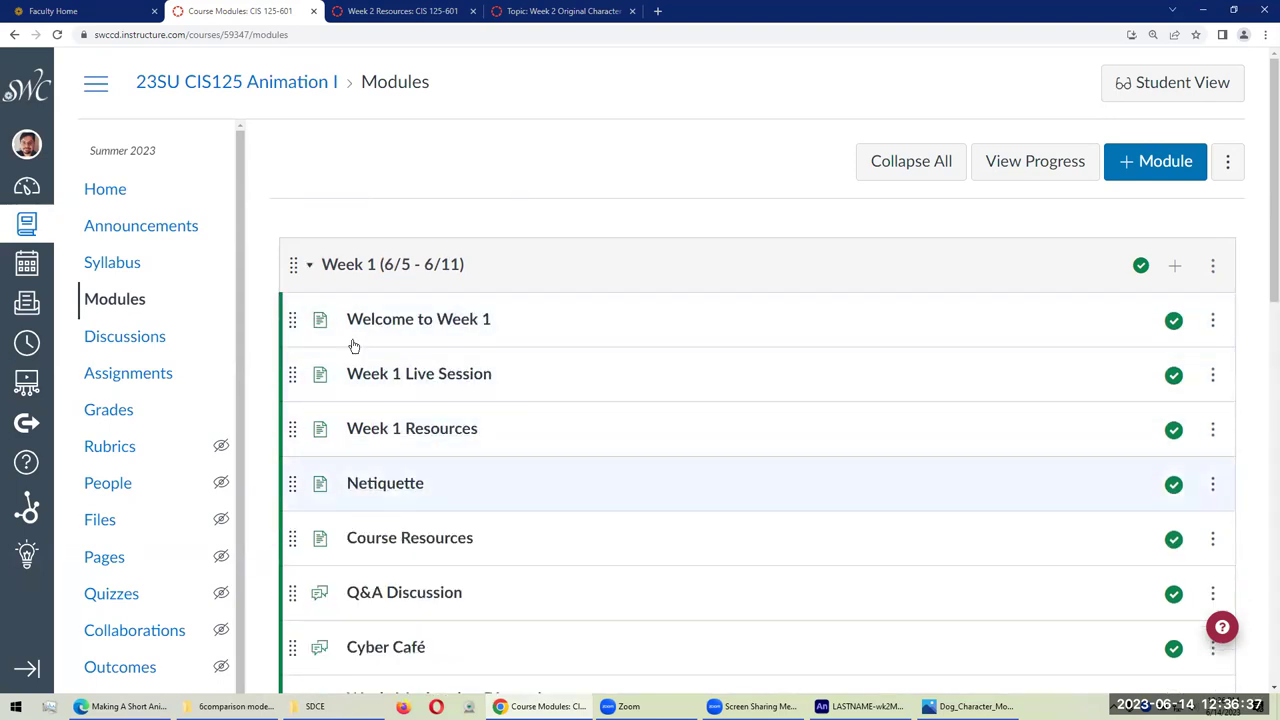
{"action": "scroll", "coordinate": [413, 454], "scroll_direction": "down", "scroll_amount": 1}
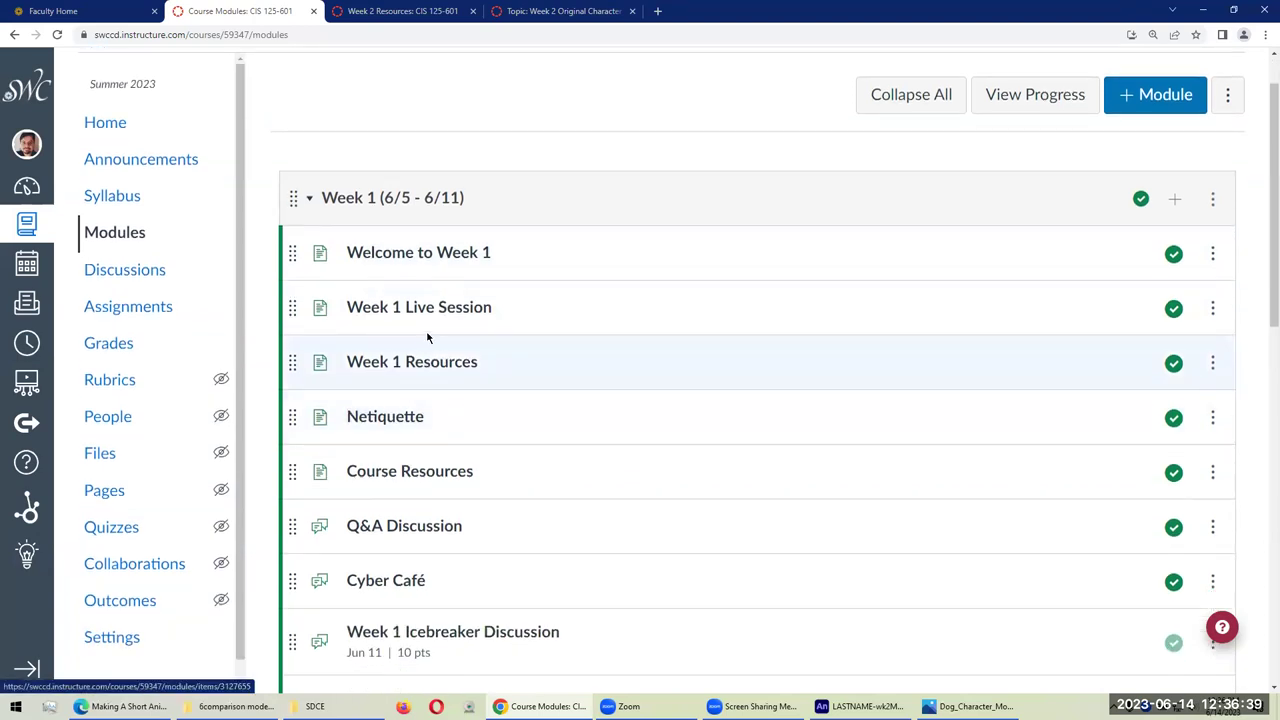
{"action": "left_click", "coordinate": [380, 206]}
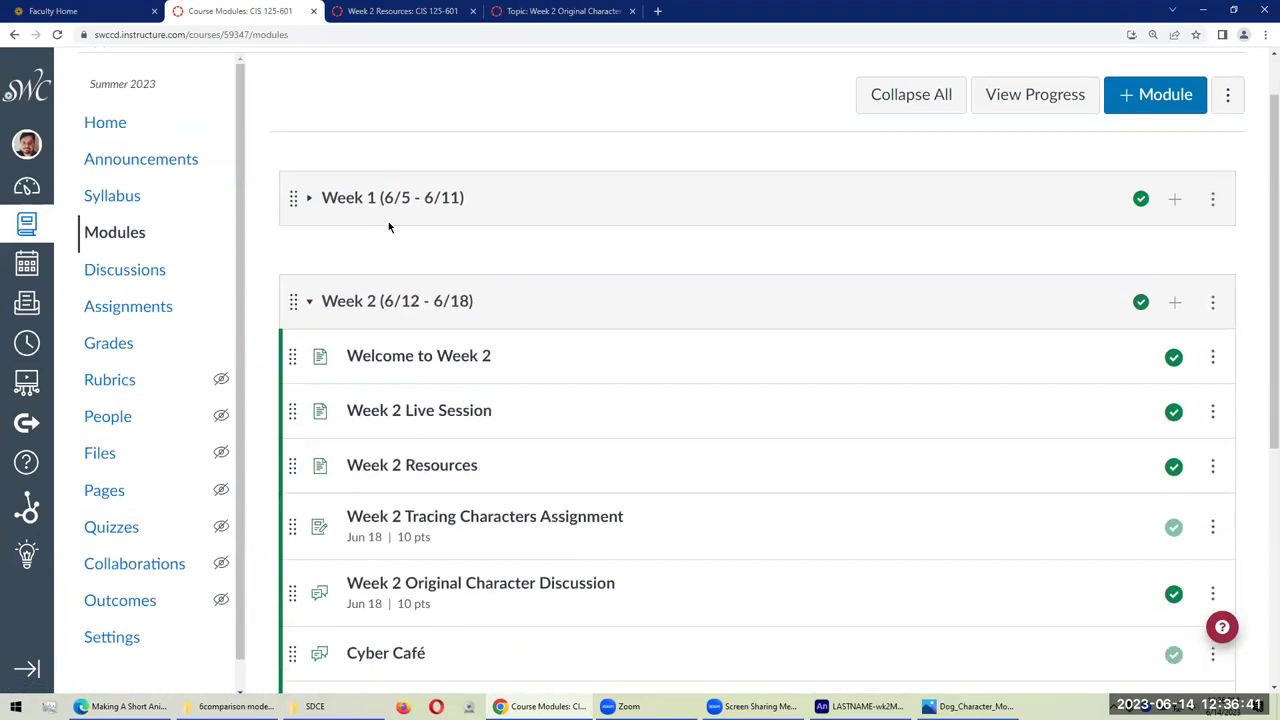